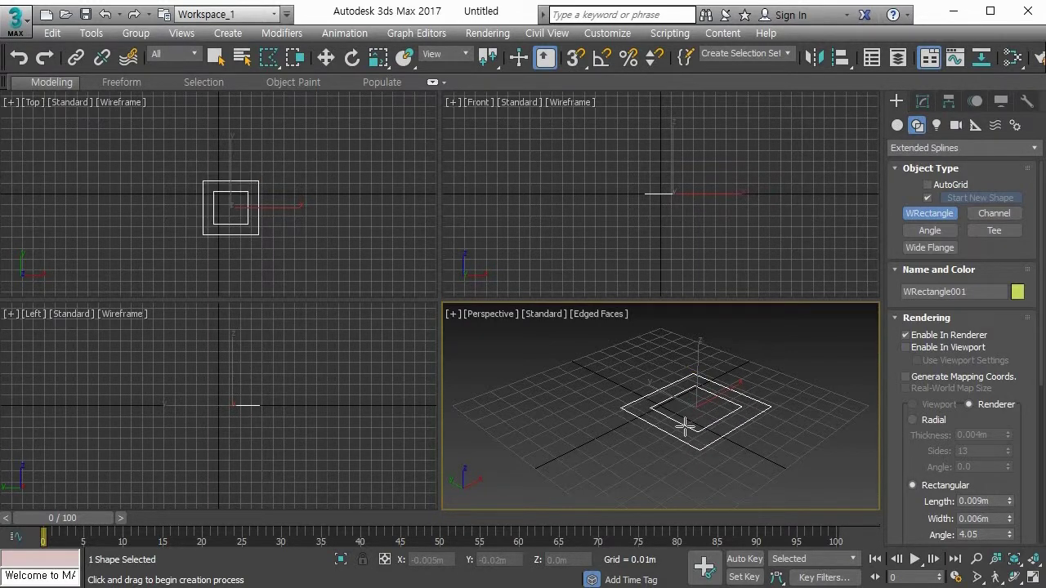
Set the walled rectangle's length to 0.06 m, width to 0.073 m and thickness to 0.018 m.
{"action": "key", "text": "alt+w"}
{"action": "middle_click_drag", "start_coordinate": [530, 371], "coordinate": [463, 384]}
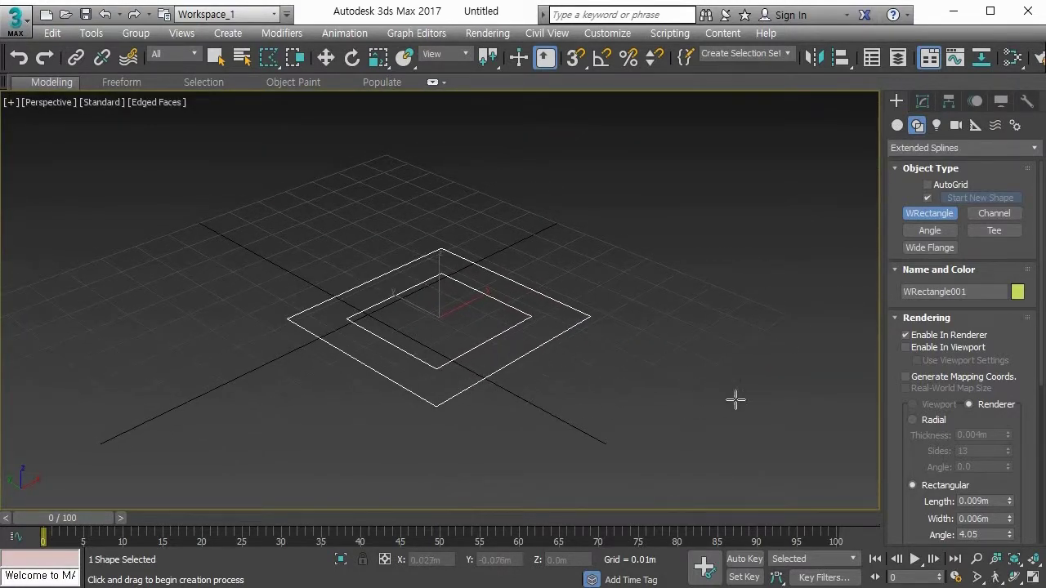
{"action": "left_click_drag", "start_coordinate": [909, 463], "coordinate": [931, 176]}
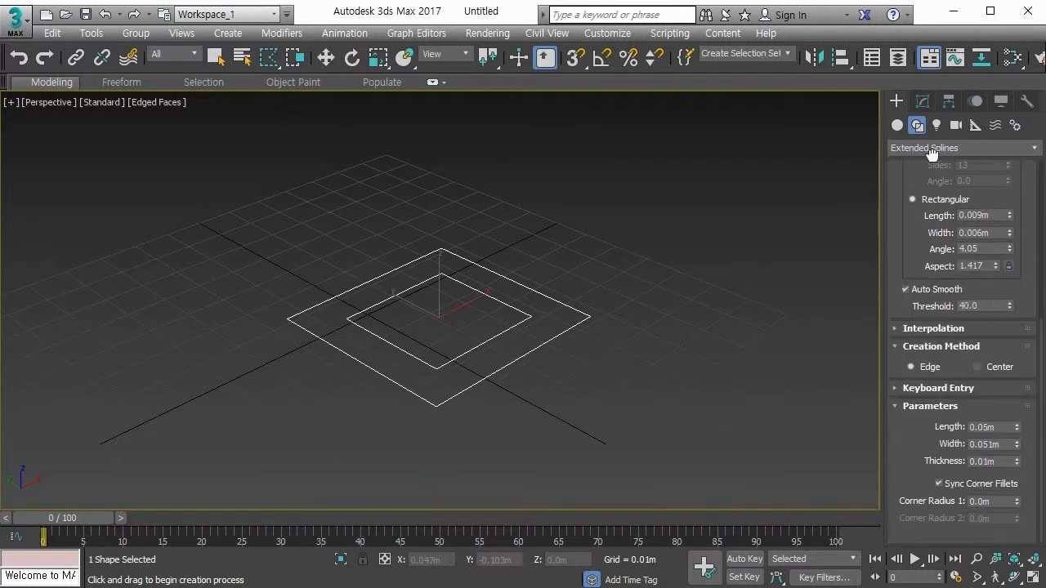
{"action": "left_click_drag", "start_coordinate": [1019, 433], "coordinate": [1027, 404]}
{"action": "left_click", "coordinate": [1016, 439]}
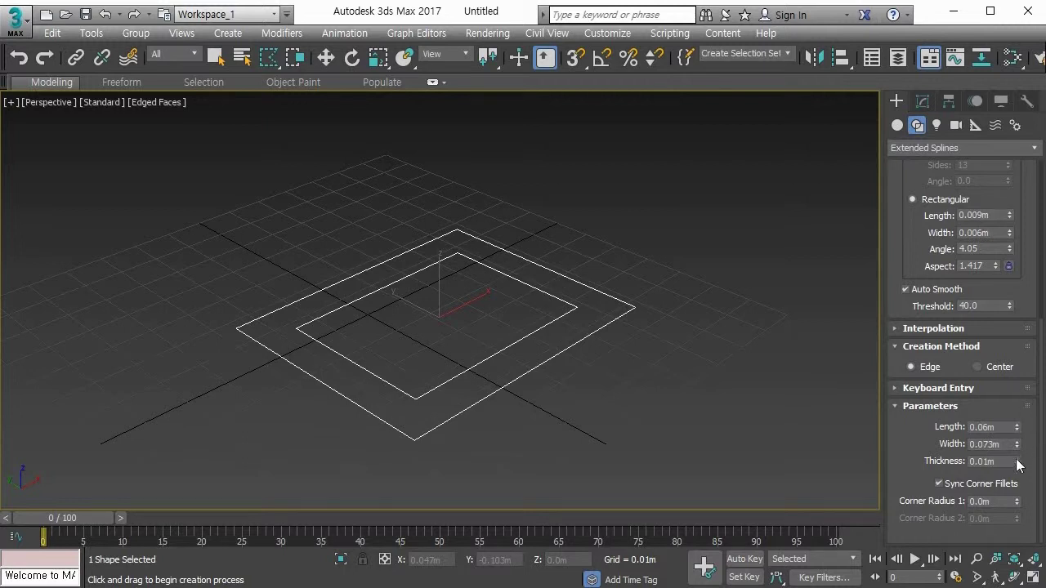
{"action": "left_click_drag", "start_coordinate": [1017, 465], "coordinate": [1024, 388]}
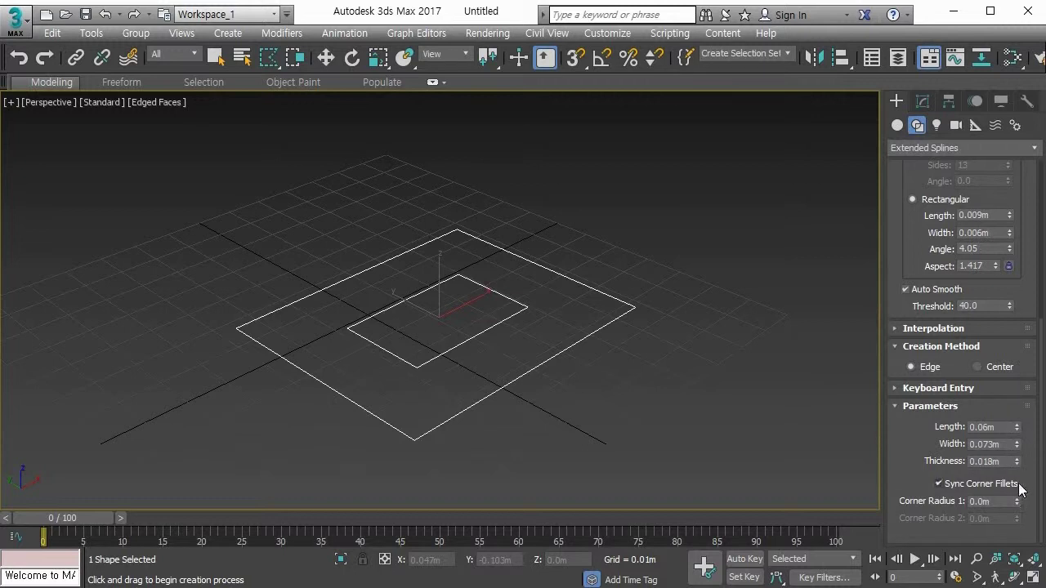
Try unsynced corner fillets with Corner Radius 1 at 0.01 m and Corner Radius 2 at 0.003 m, and resync them with Corner Radius 1 at 0.025 m.
{"action": "mouse_move", "coordinate": [1020, 503]}
{"action": "left_mouse_down"}
{"action": "mouse_move", "coordinate": [1022, 294]}
{"action": "mouse_move", "coordinate": [1018, 504]}
{"action": "left_mouse_up"}
{"action": "left_click", "coordinate": [967, 484]}
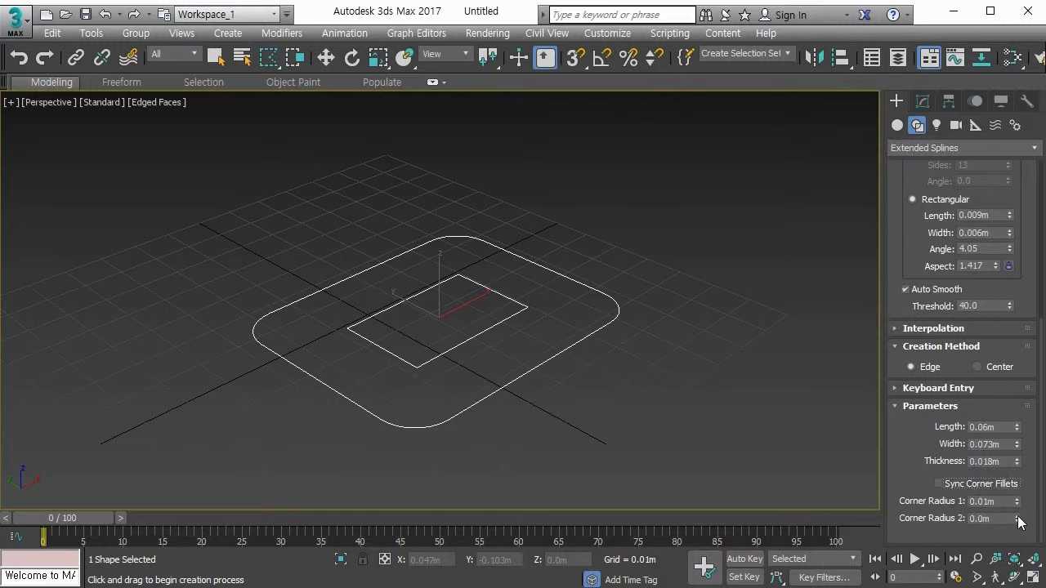
{"action": "left_click_drag", "start_coordinate": [1018, 518], "coordinate": [1018, 515]}
{"action": "left_click", "coordinate": [942, 485]}
{"action": "left_click_drag", "start_coordinate": [1016, 506], "coordinate": [1010, 361]}
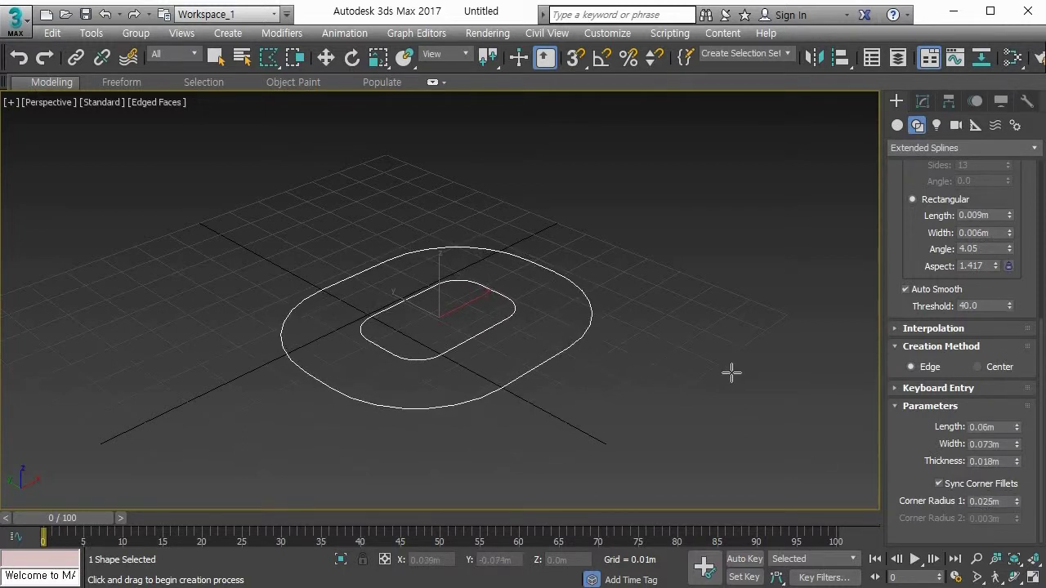
Select all shapes in the scene, including the stray empty rectangle, and delete them.
{"action": "left_click", "coordinate": [474, 352]}
{"action": "left_click", "coordinate": [474, 351]}
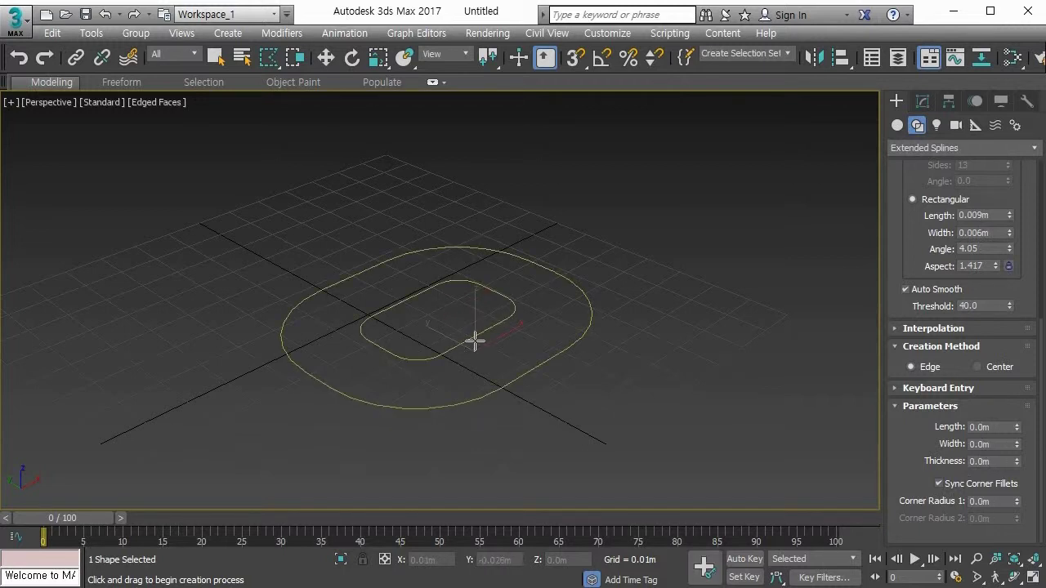
{"action": "key", "text": "ctrl+a"}
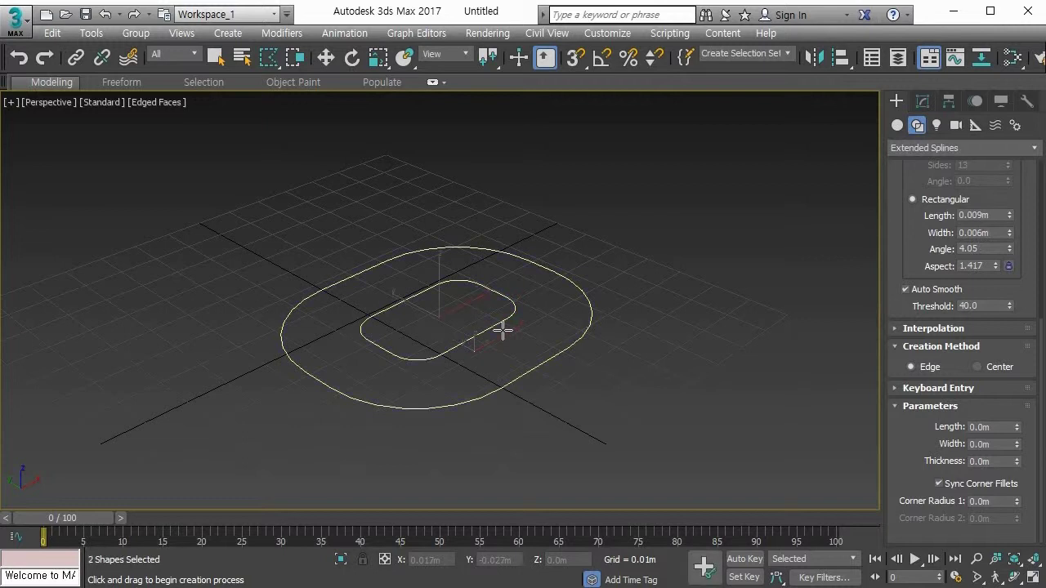
{"action": "key", "text": "Delete"}
Draw a Channel spline on the grid just in front of the origin, giving it a wall thickness freehand.
{"action": "left_click_drag", "start_coordinate": [888, 205], "coordinate": [909, 564]}
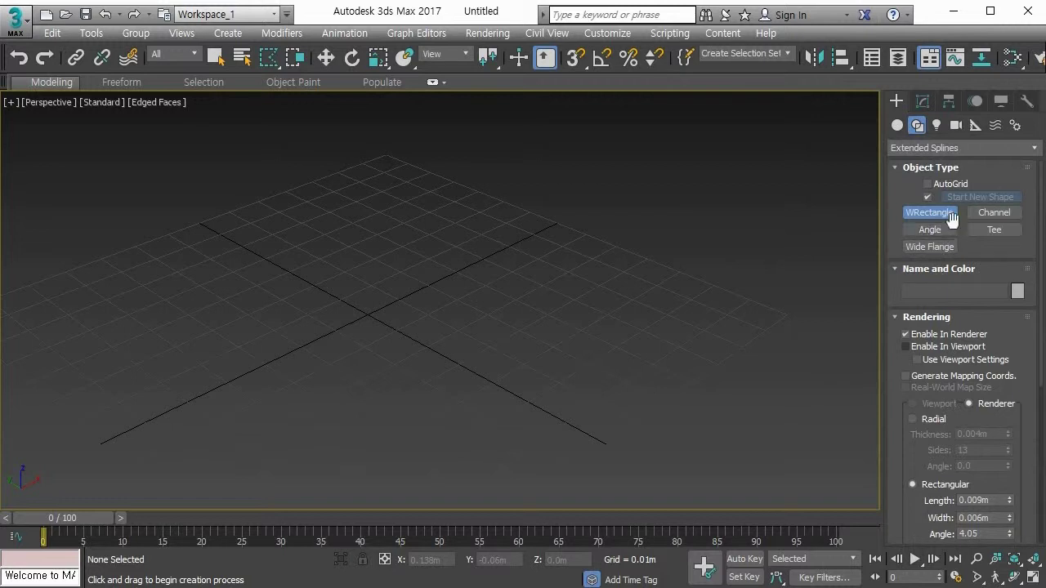
{"action": "left_click", "coordinate": [986, 214]}
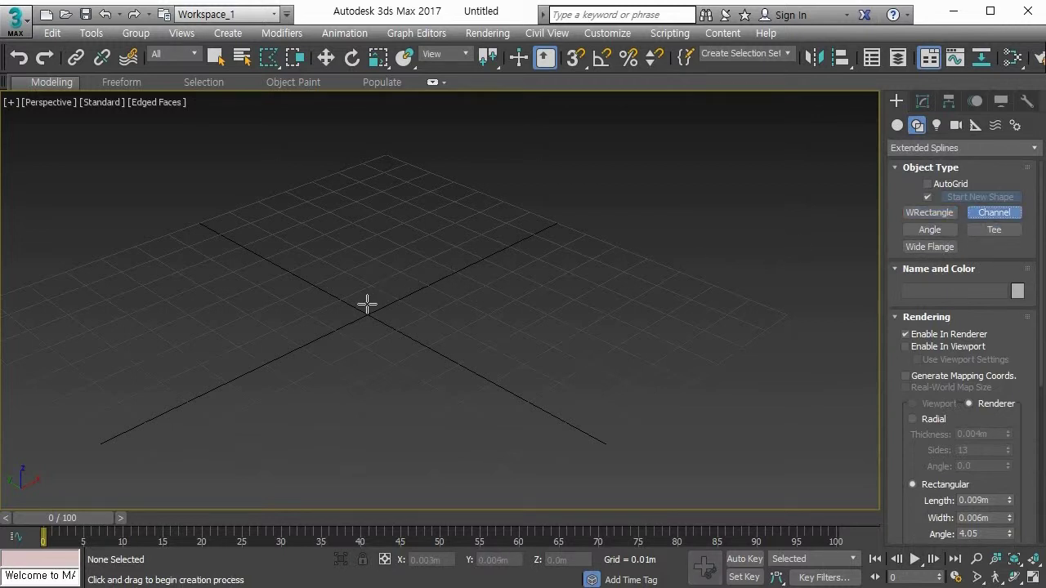
{"action": "left_click_drag", "start_coordinate": [376, 310], "coordinate": [435, 436]}
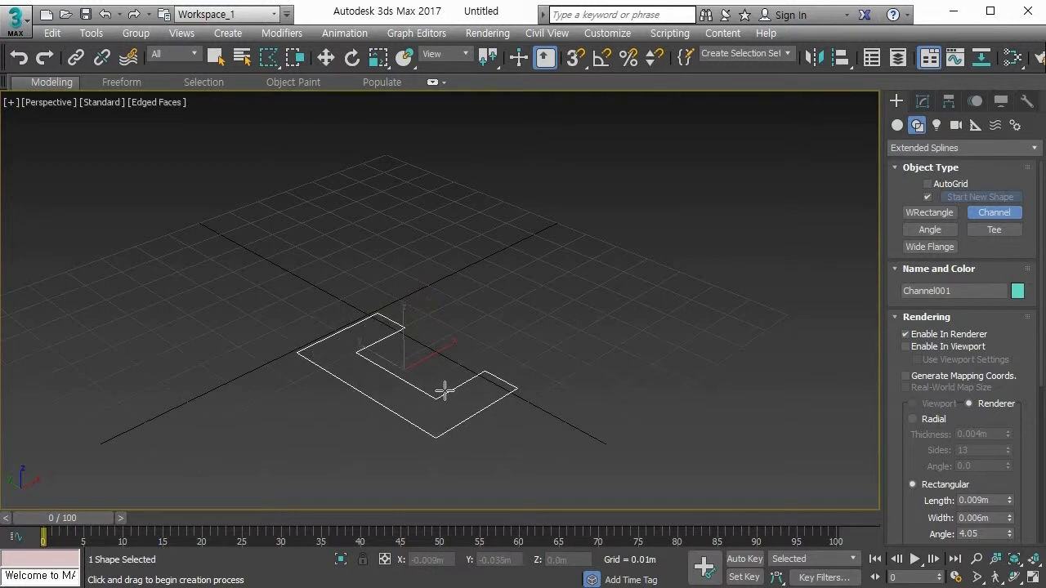
{"action": "left_click", "coordinate": [444, 391]}
Set the channel's length to 0.056 m, width to 0.036 m and thickness to 0.015 m, and delete the shape.
{"action": "left_click_drag", "start_coordinate": [905, 488], "coordinate": [920, 190]}
{"action": "mouse_move", "coordinate": [1018, 425]}
{"action": "left_mouse_down"}
{"action": "mouse_move", "coordinate": [1018, 412]}
{"action": "mouse_move", "coordinate": [1018, 428]}
{"action": "left_mouse_up"}
{"action": "left_click_drag", "start_coordinate": [1018, 464], "coordinate": [1022, 414]}
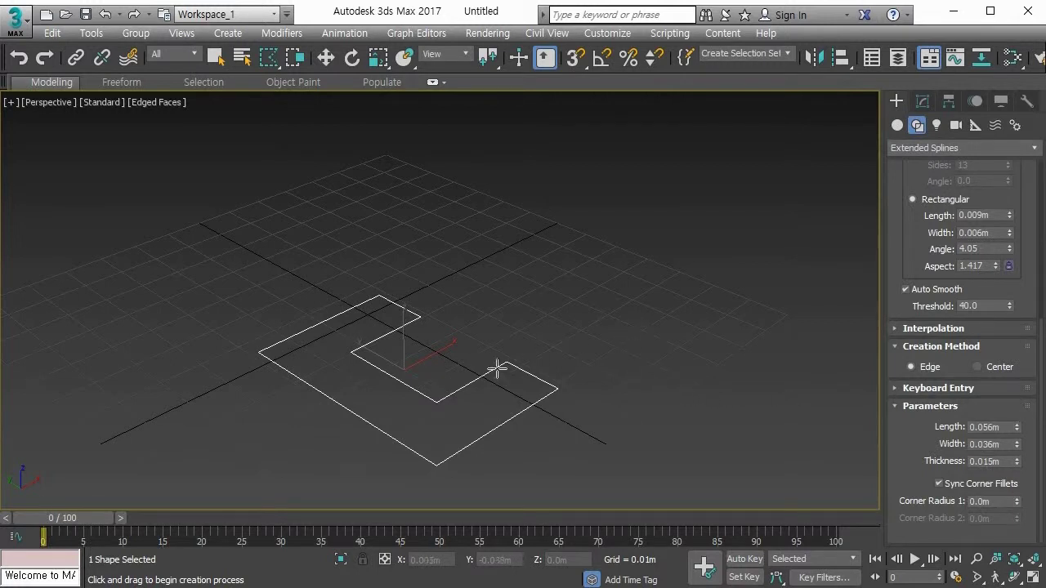
{"action": "key", "text": "Delete"}
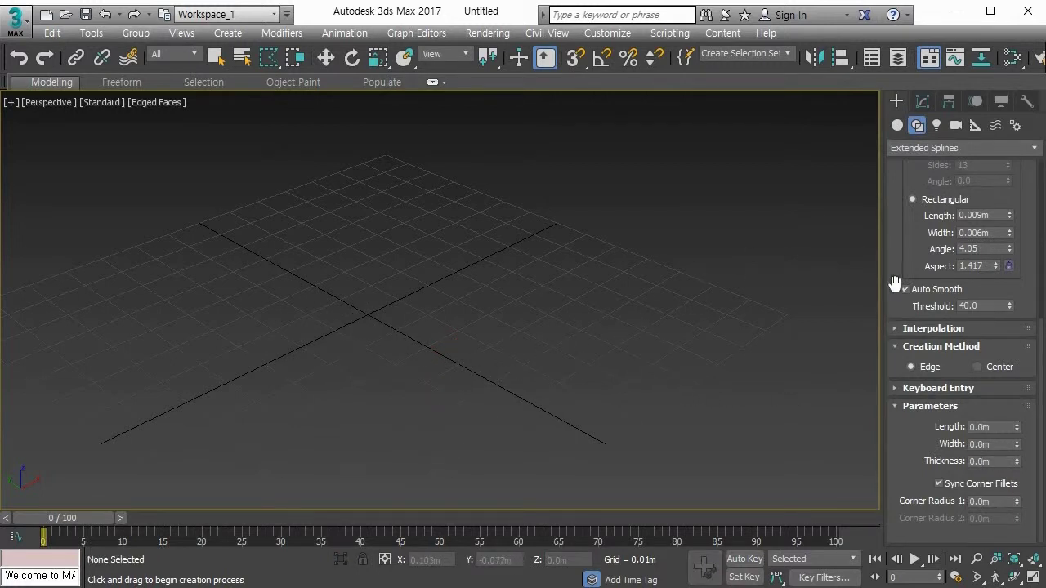
Draw a Tee spline near the grid origin, about 0.053 m long, 0.03 m wide and 0.009 m thick.
{"action": "left_click_drag", "start_coordinate": [894, 283], "coordinate": [893, 573]}
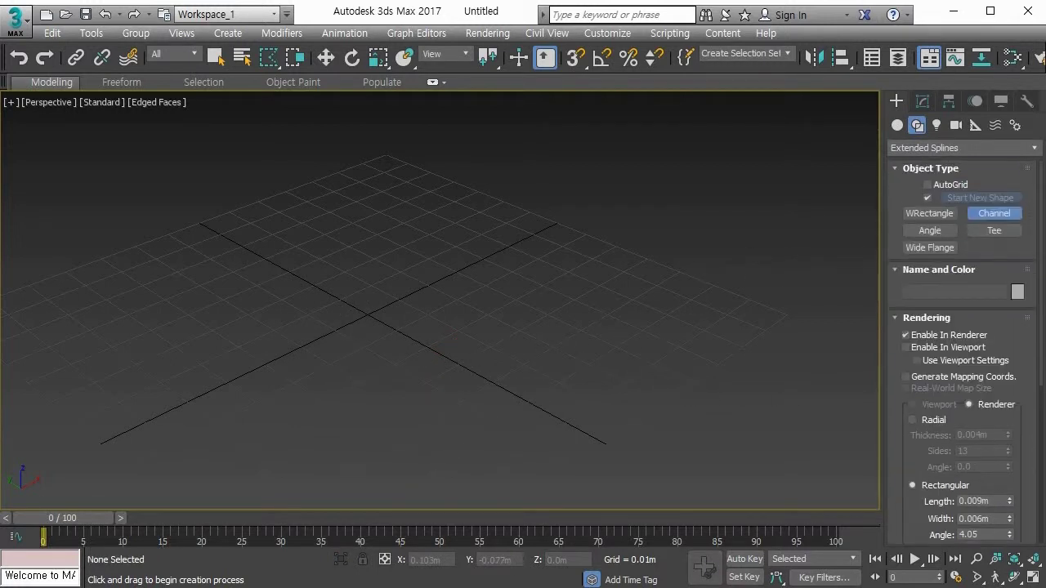
{"action": "left_click", "coordinate": [993, 230]}
{"action": "left_click_drag", "start_coordinate": [348, 292], "coordinate": [411, 433]}
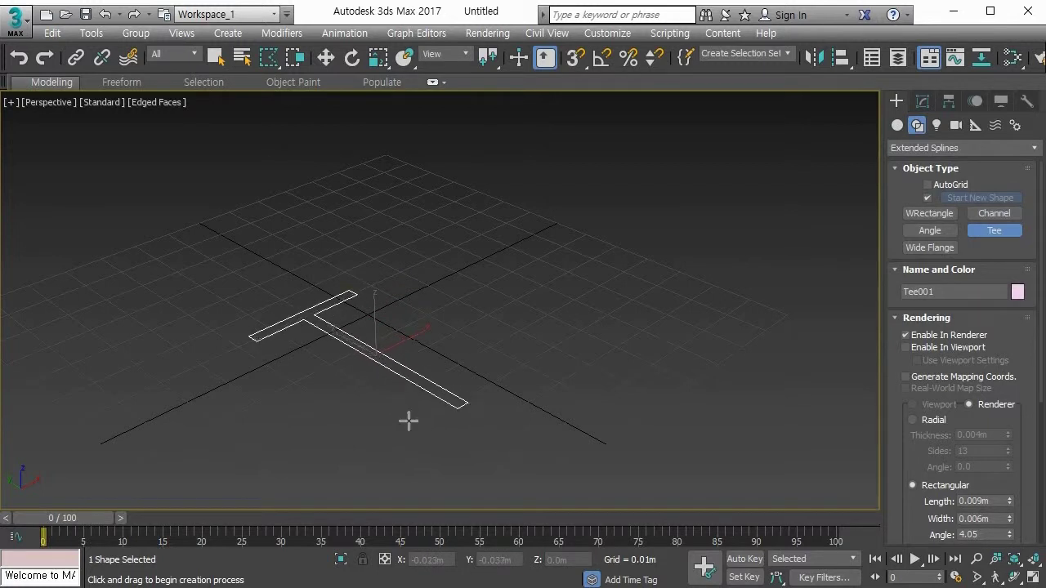
{"action": "left_click", "coordinate": [449, 381]}
Set the tee's length to 0.052 m, width to 0.036 m and thickness to 0.013 m, and round its inner corners with the corner radius.
{"action": "left_click_drag", "start_coordinate": [899, 506], "coordinate": [875, 240]}
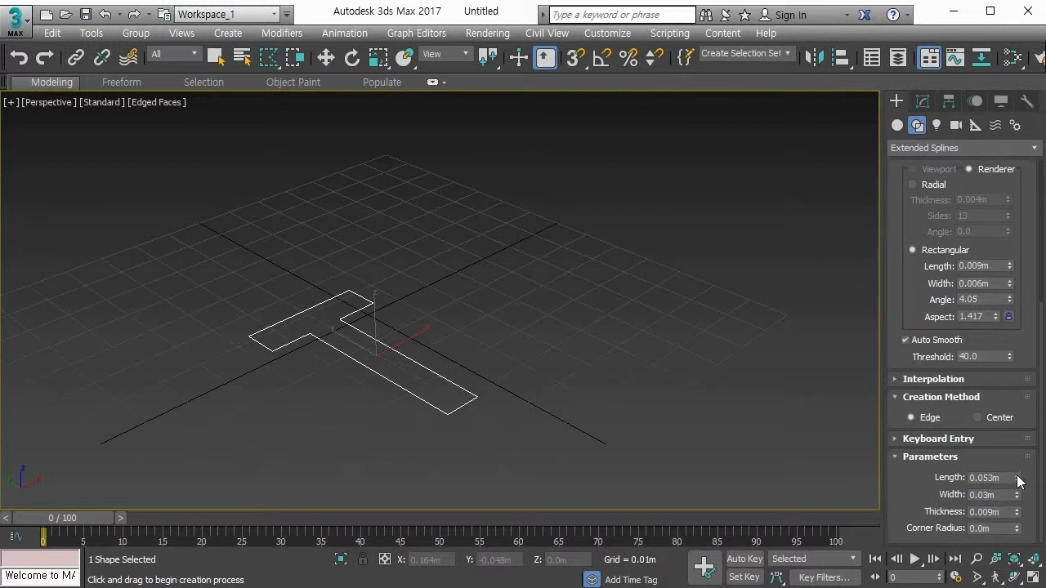
{"action": "mouse_move", "coordinate": [1017, 477]}
{"action": "left_mouse_down"}
{"action": "mouse_move", "coordinate": [1009, 420]}
{"action": "mouse_move", "coordinate": [1013, 494]}
{"action": "left_mouse_up"}
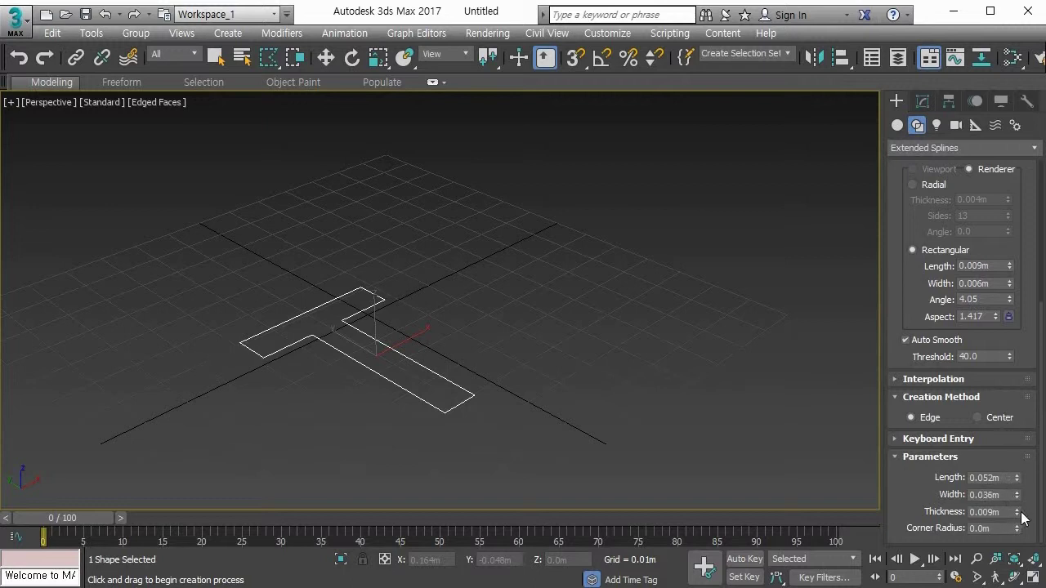
{"action": "left_click_drag", "start_coordinate": [1019, 512], "coordinate": [1005, 466]}
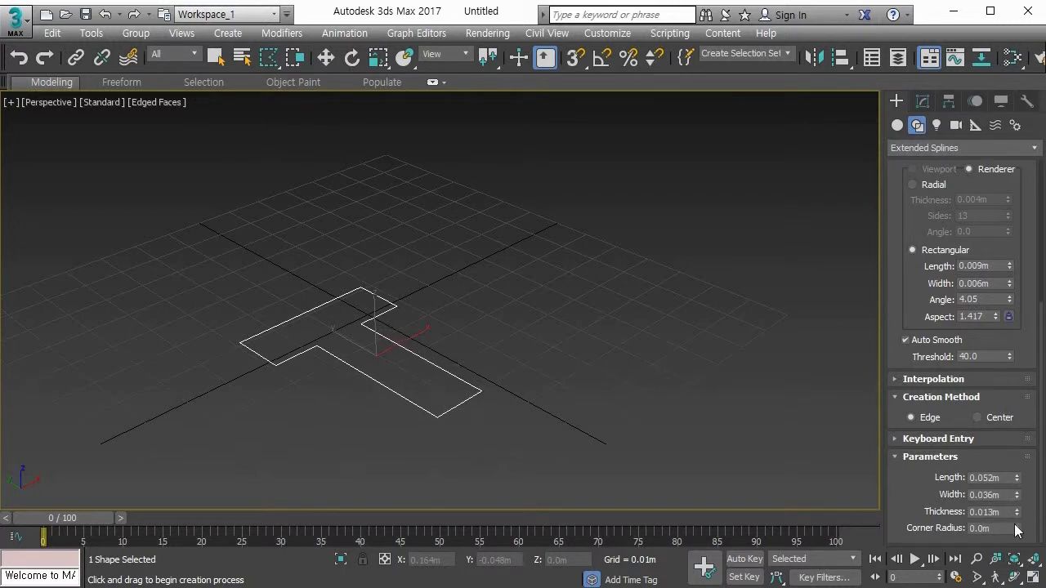
{"action": "left_click_drag", "start_coordinate": [1018, 529], "coordinate": [921, 12]}
{"action": "mouse_move", "coordinate": [518, 376]}
{"action": "middle_mouse_down"}
{"action": "mouse_move", "coordinate": [504, 339]}
{"action": "mouse_move", "coordinate": [525, 346]}
{"action": "mouse_move", "coordinate": [526, 360]}
{"action": "mouse_move", "coordinate": [488, 371]}
{"action": "mouse_move", "coordinate": [498, 369]}
{"action": "middle_mouse_up"}
{"action": "left_click_drag", "start_coordinate": [503, 358], "coordinate": [634, 293]}
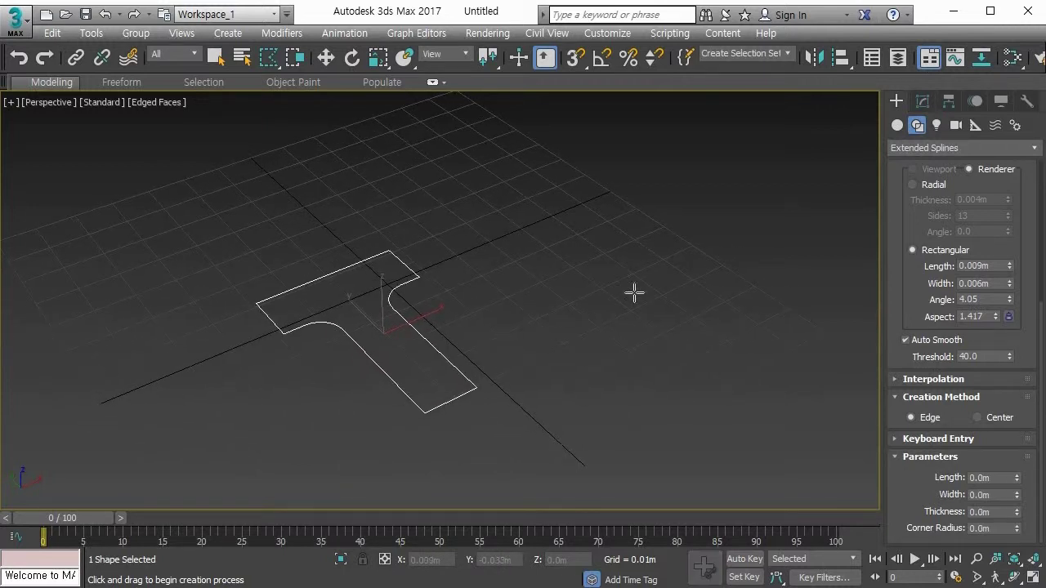
Clear the tee from the scene and draw a Wide Flange spline about 0.052 m long, 0.027 m wide and 0.006 m thick.
{"action": "left_click_drag", "start_coordinate": [886, 236], "coordinate": [911, 541]}
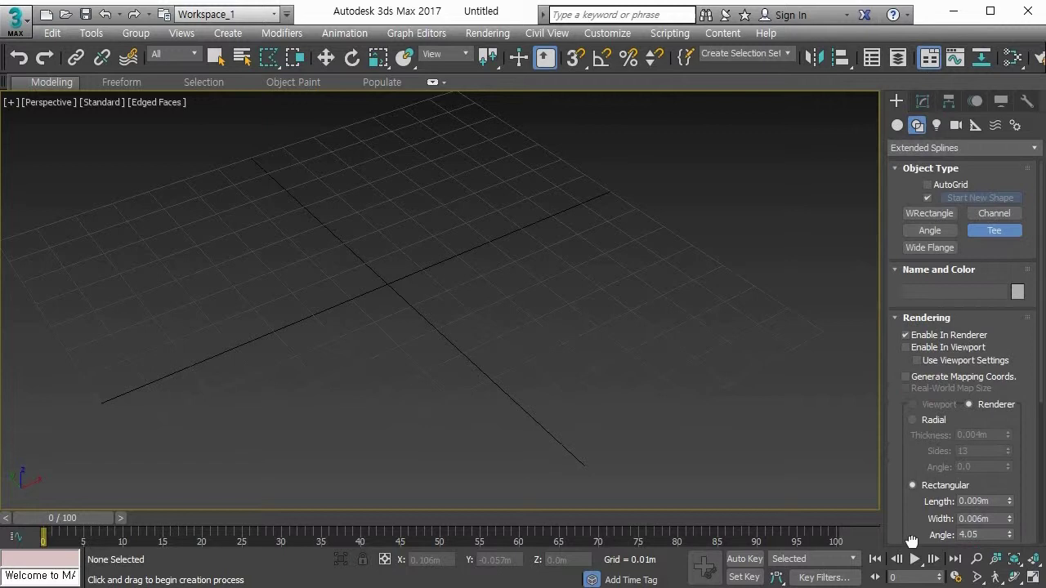
{"action": "left_click", "coordinate": [933, 248]}
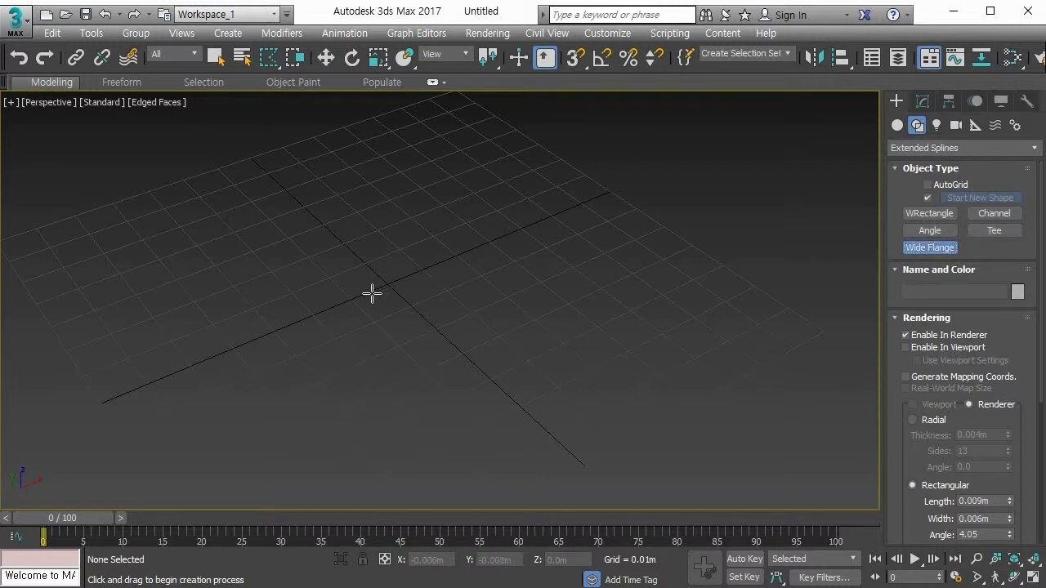
{"action": "left_click_drag", "start_coordinate": [370, 294], "coordinate": [398, 481]}
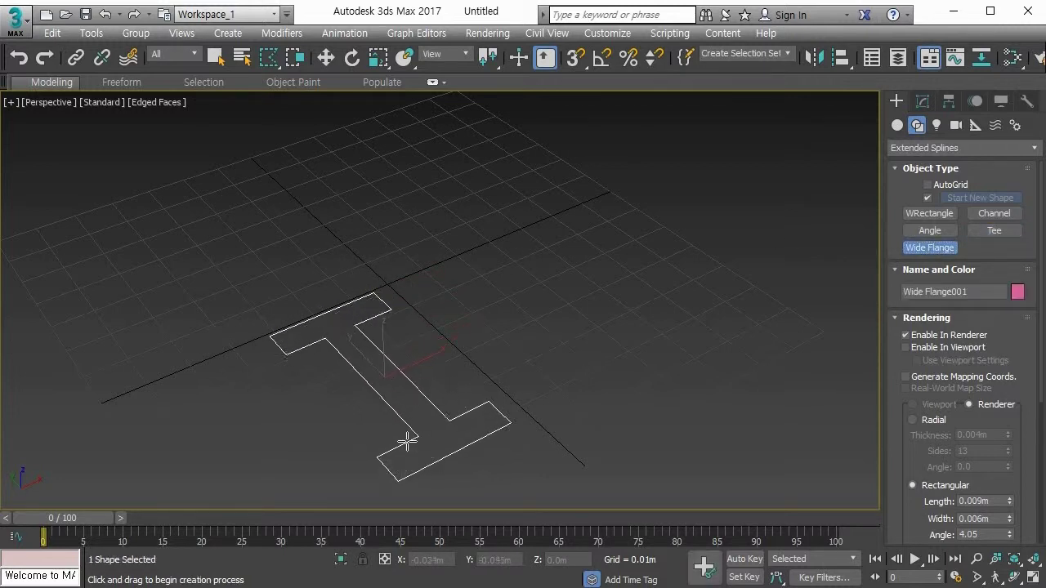
{"action": "left_click", "coordinate": [410, 451]}
{"action": "middle_click_drag", "start_coordinate": [423, 404], "coordinate": [429, 336]}
Set the wide flange's length to 0.06 m, width to 0.049 m and thickness to 0.01 m, and delete the shape.
{"action": "left_click_drag", "start_coordinate": [906, 512], "coordinate": [882, 255]}
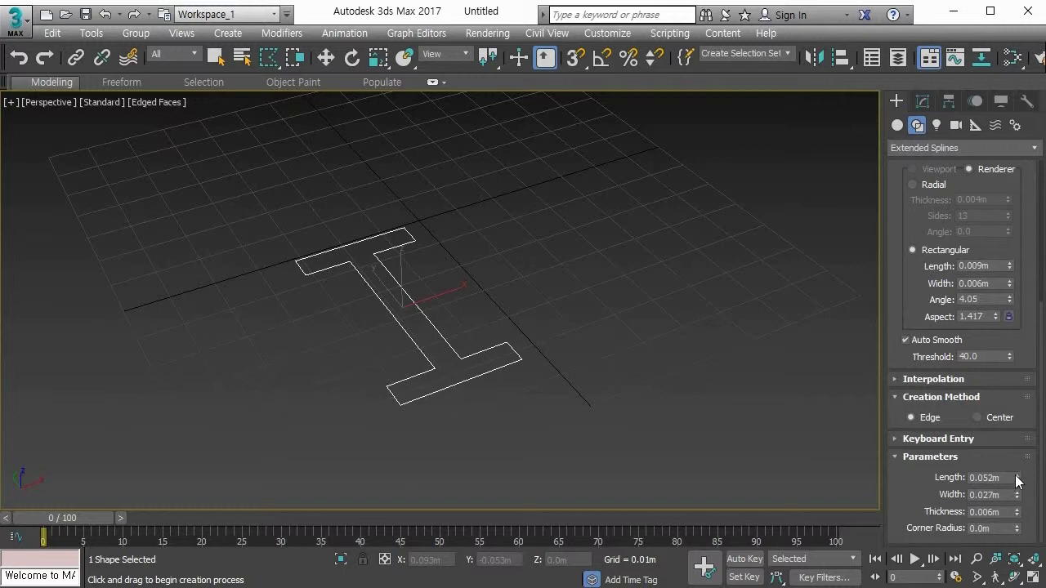
{"action": "left_click_drag", "start_coordinate": [1017, 481], "coordinate": [1012, 426]}
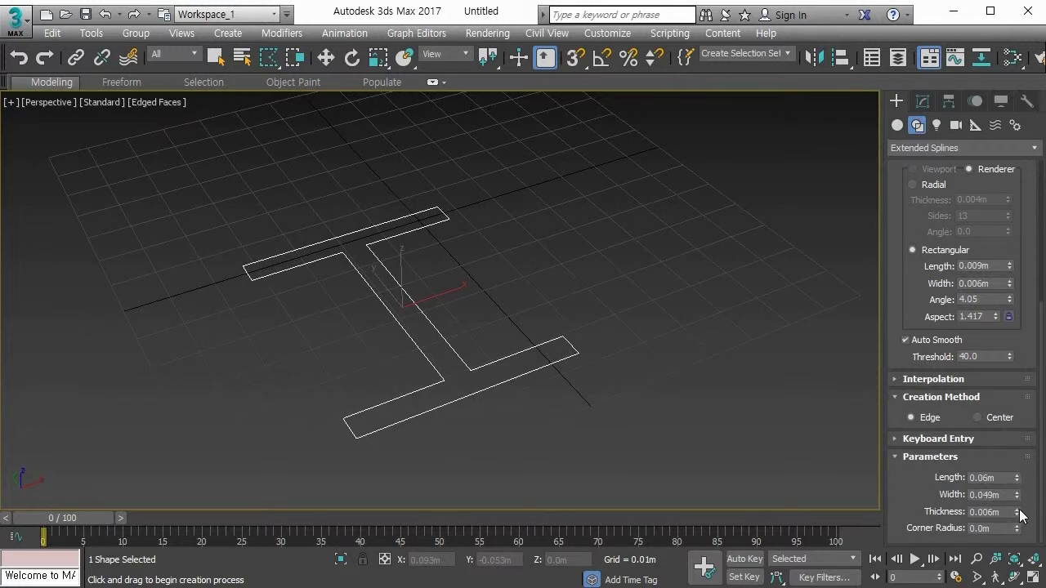
{"action": "left_click_drag", "start_coordinate": [1017, 512], "coordinate": [998, 455]}
{"action": "middle_click_drag", "start_coordinate": [654, 376], "coordinate": [606, 372]}
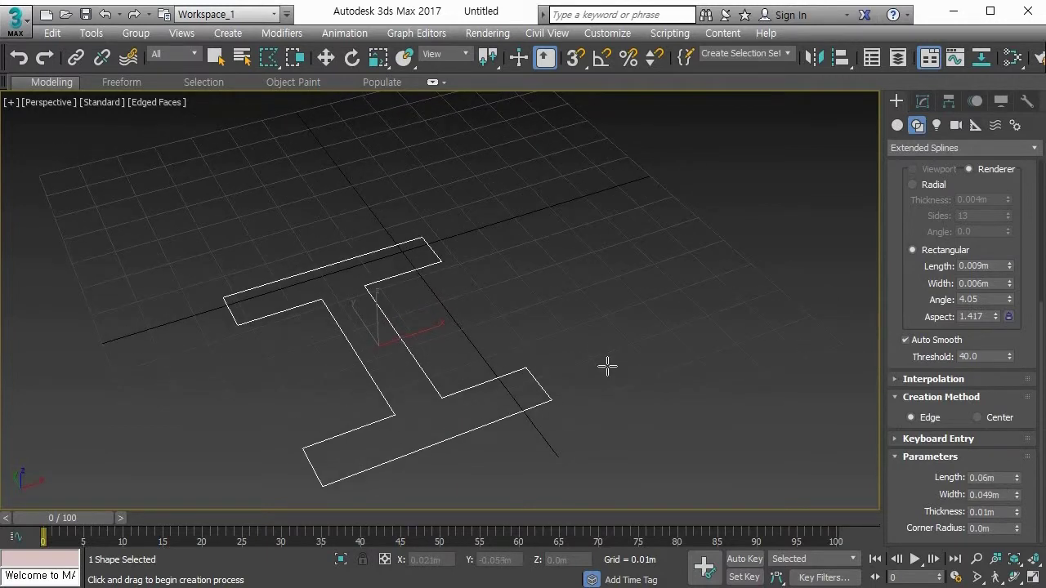
{"action": "key", "text": "Delete"}
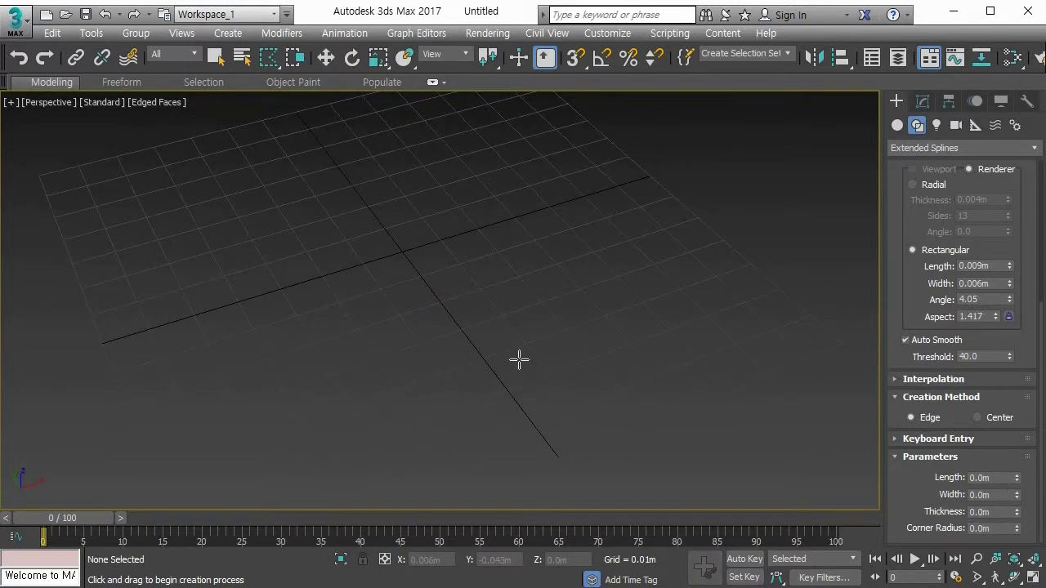
Draw a closed five-sided shape around the grid origin with the Line tool from the standard Splines category.
{"action": "scroll", "coordinate": [901, 388], "scroll_direction": "up", "scroll_amount": 5}
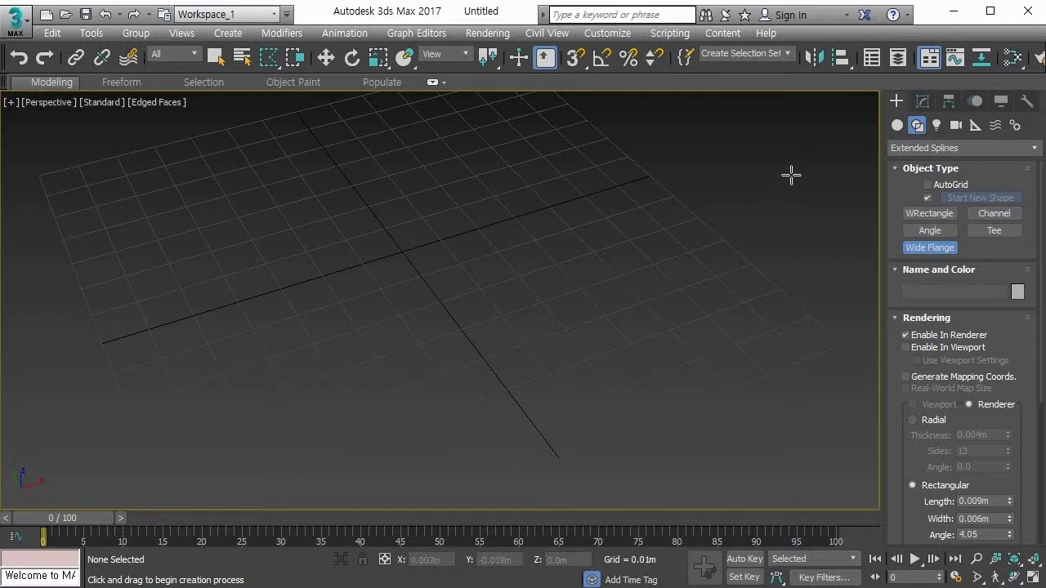
{"action": "left_click", "coordinate": [911, 148]}
{"action": "left_click", "coordinate": [907, 165]}
{"action": "left_click", "coordinate": [929, 213]}
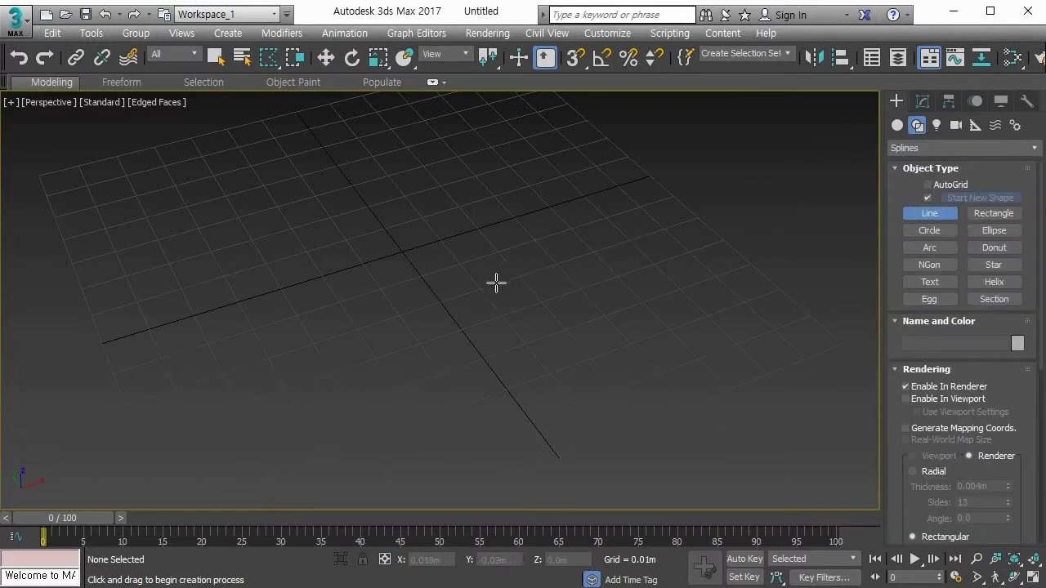
{"action": "left_click", "coordinate": [313, 262]}
{"action": "left_click", "coordinate": [401, 176]}
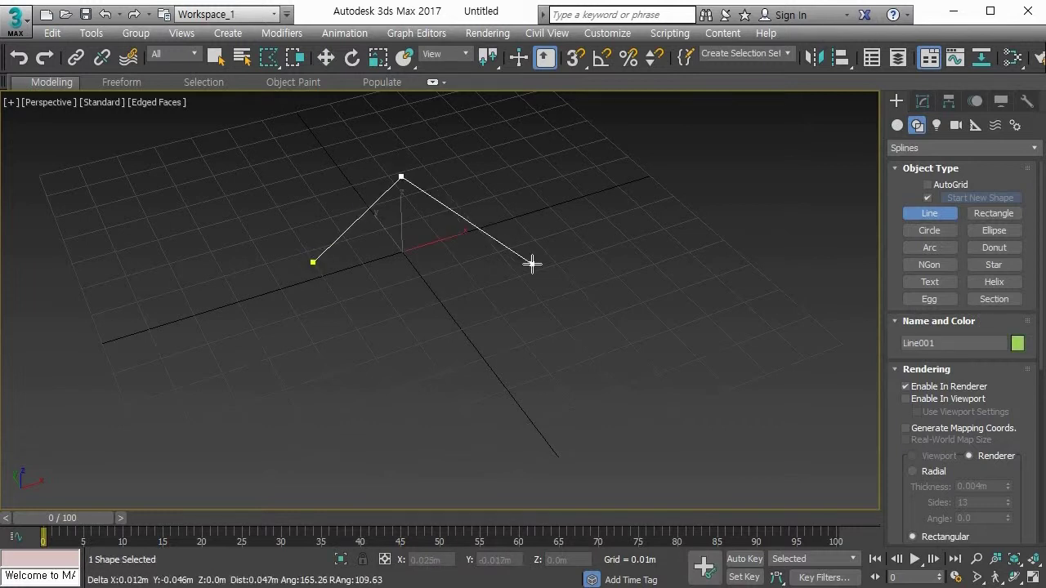
{"action": "left_click", "coordinate": [532, 264]}
{"action": "left_click", "coordinate": [490, 363]}
{"action": "left_click", "coordinate": [332, 328]}
{"action": "left_click", "coordinate": [312, 265]}
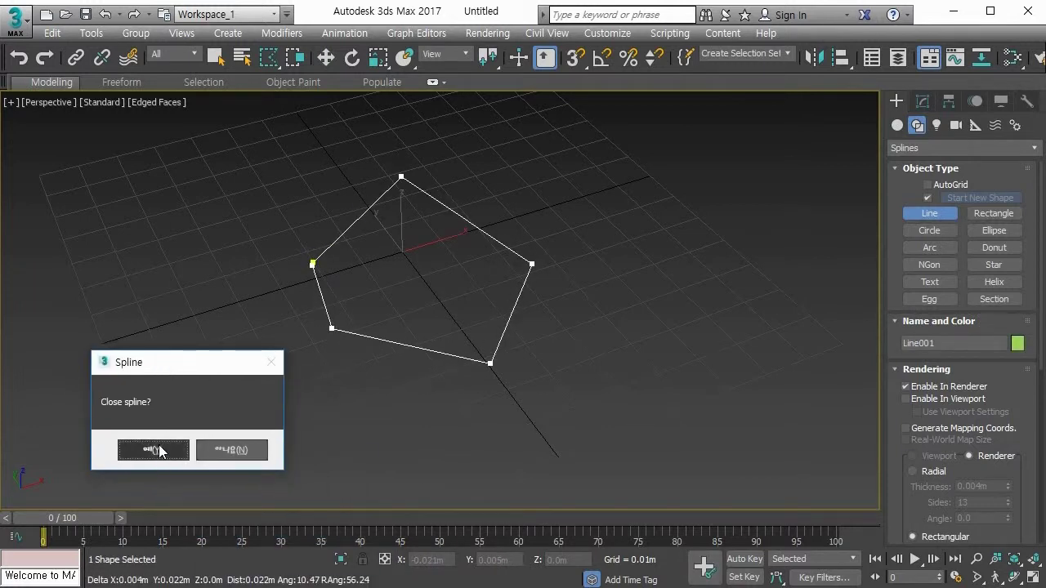
{"action": "left_click", "coordinate": [154, 450]}
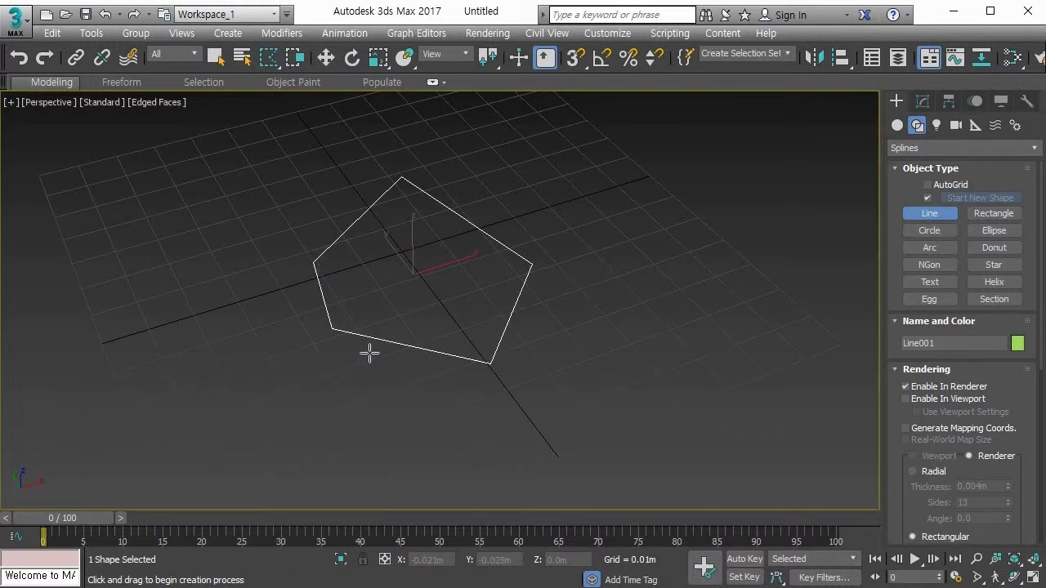
{"action": "right_click", "coordinate": [397, 328]}
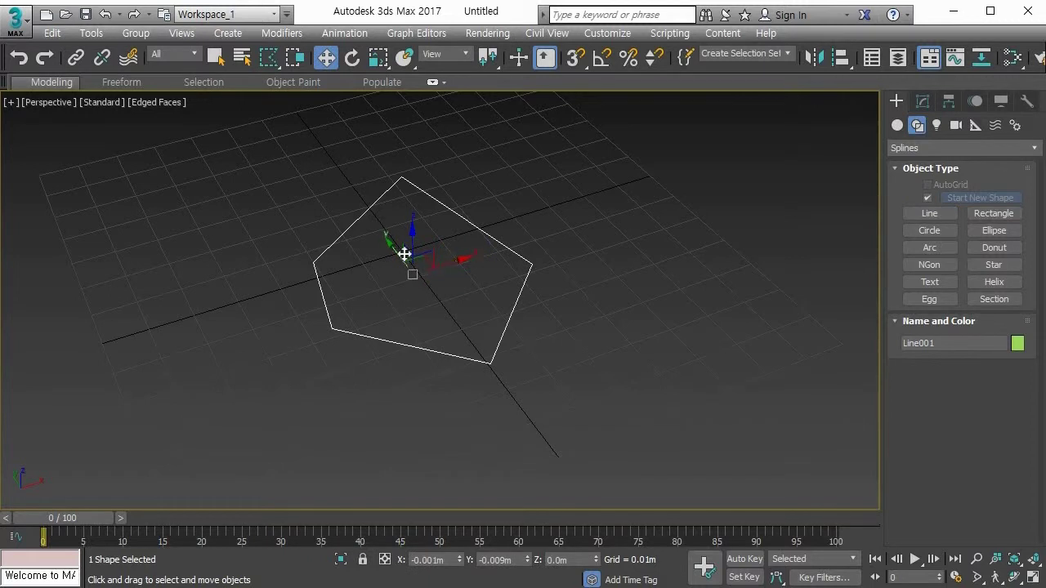
Convert the closed line to an editable spline and collapse its Rendering settings.
{"action": "right_click", "coordinate": [411, 183]}
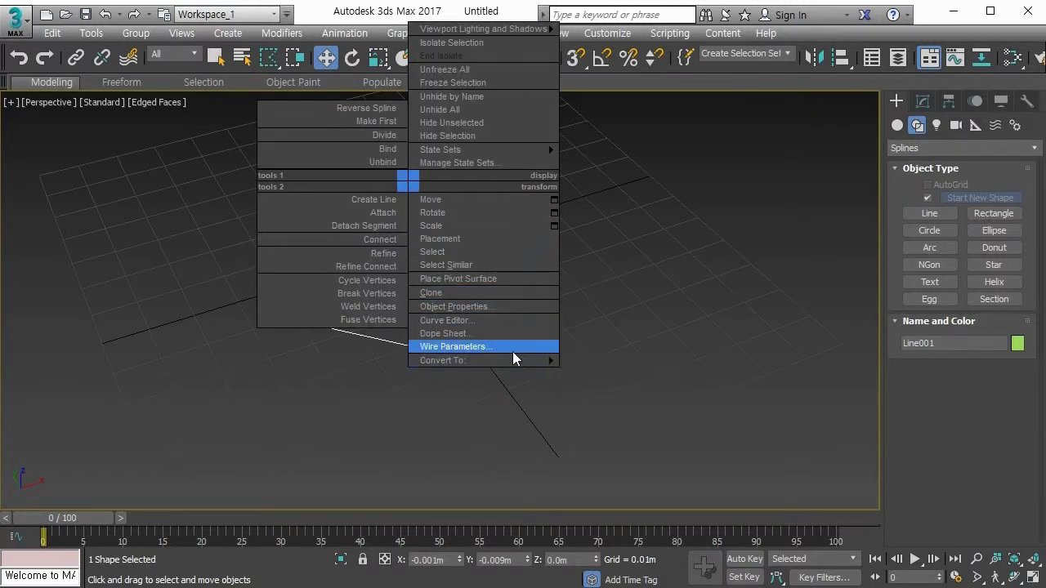
{"action": "mouse_move", "coordinate": [554, 360]}
{"action": "left_click", "coordinate": [586, 360]}
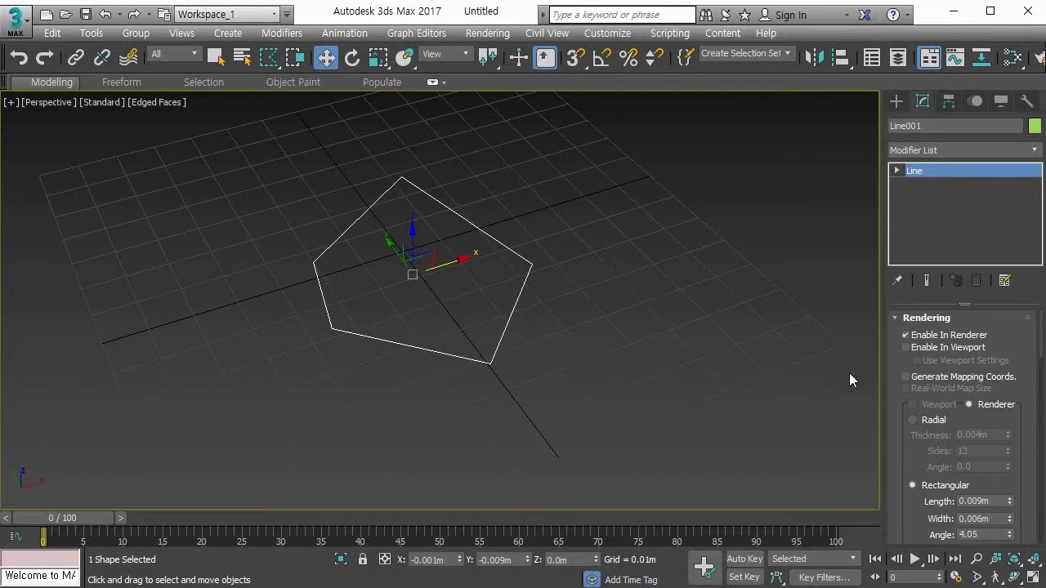
{"action": "left_click", "coordinate": [896, 320]}
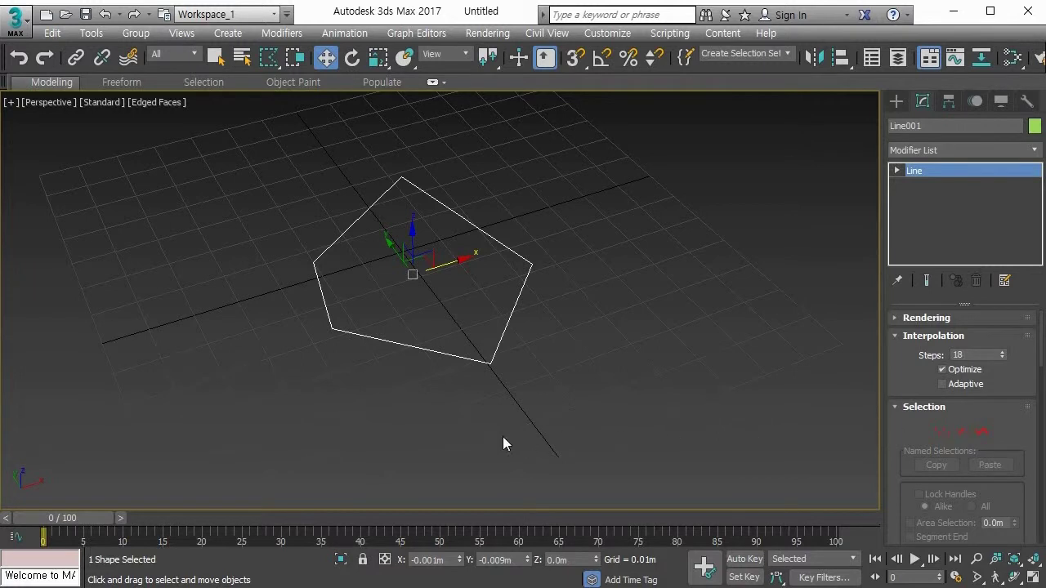
Cycle the line's sub-object level through Vertex, Segment and Spline.
{"action": "key", "text": "1"}
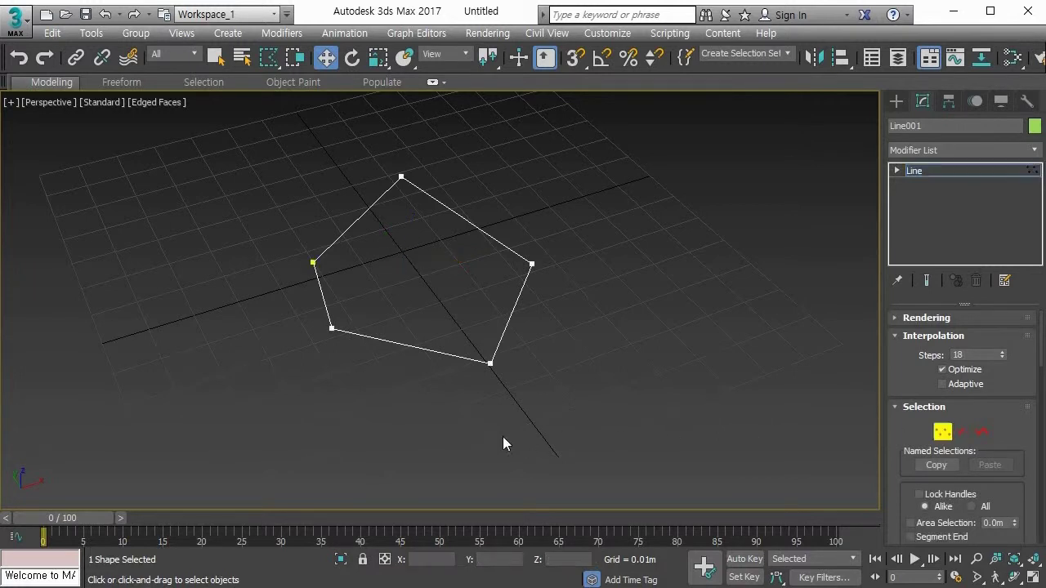
{"action": "key", "text": "2"}
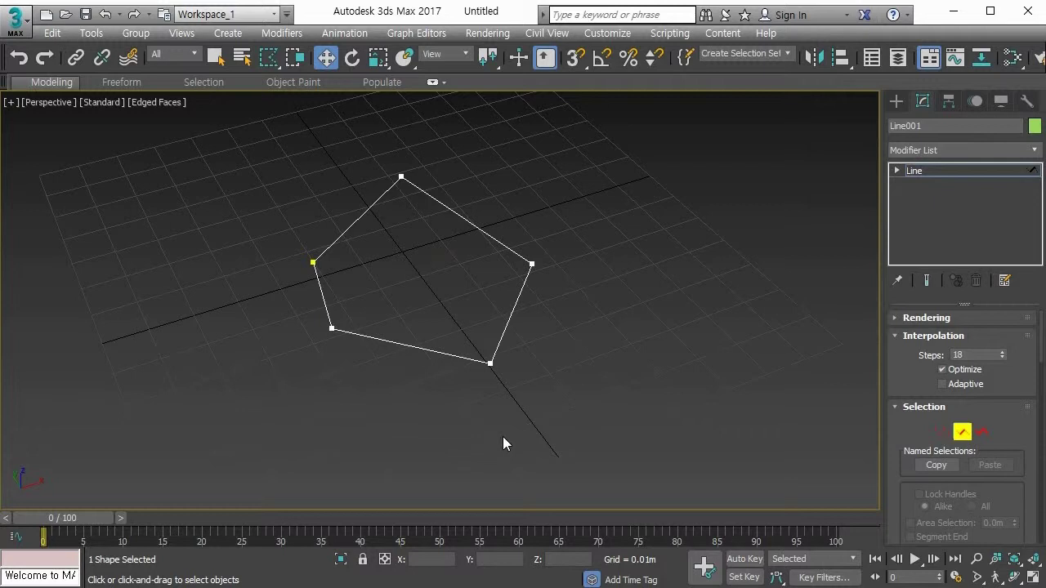
{"action": "key", "text": "3"}
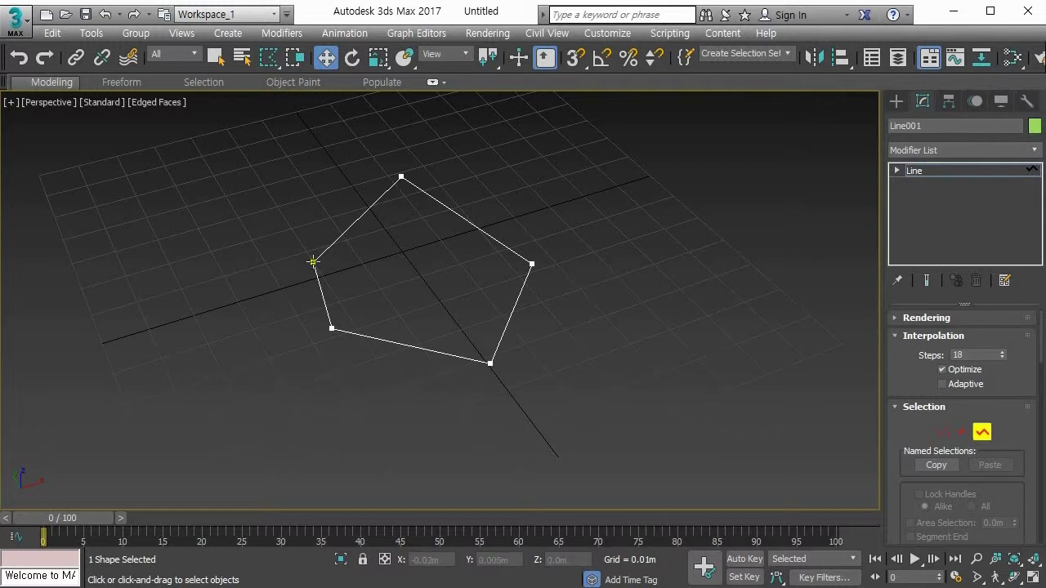
{"action": "mouse_move", "coordinate": [330, 275]}
{"action": "left_mouse_down"}
{"action": "mouse_move", "coordinate": [292, 262]}
{"action": "mouse_move", "coordinate": [327, 280]}
{"action": "left_mouse_up"}
{"action": "key", "text": "Escape"}
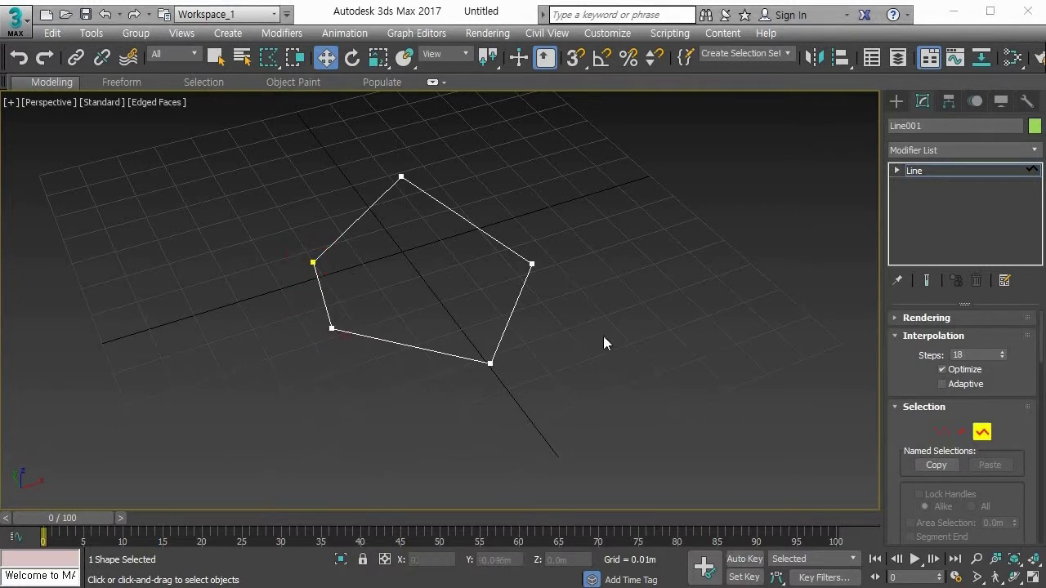
{"action": "left_click", "coordinate": [389, 14]}
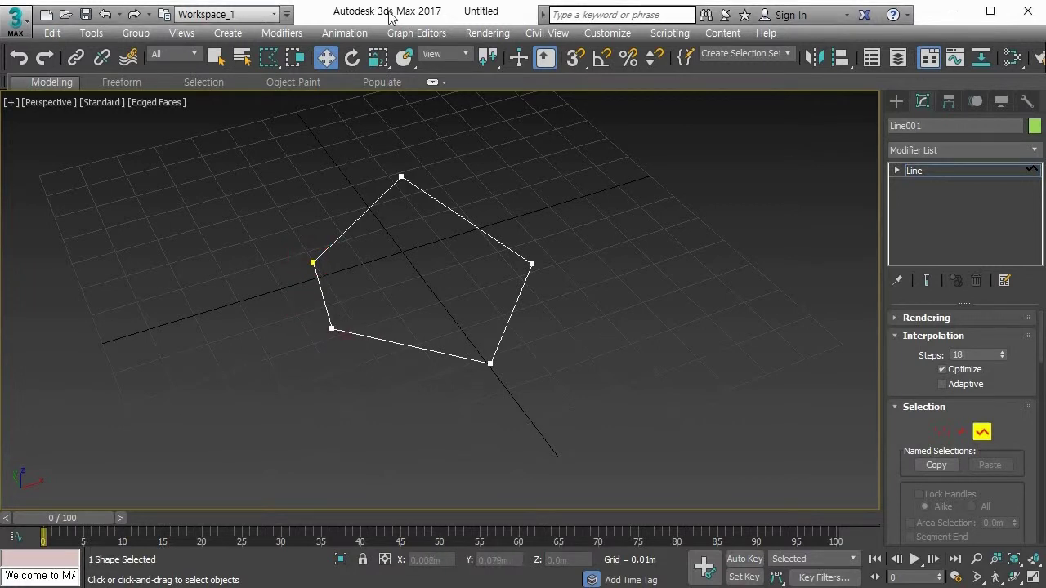
At Vertex level, change the shape's rearmost vertex to Bezier Corner and pull its two handles outward to curve both adjoining segments.
{"action": "key", "text": "1"}
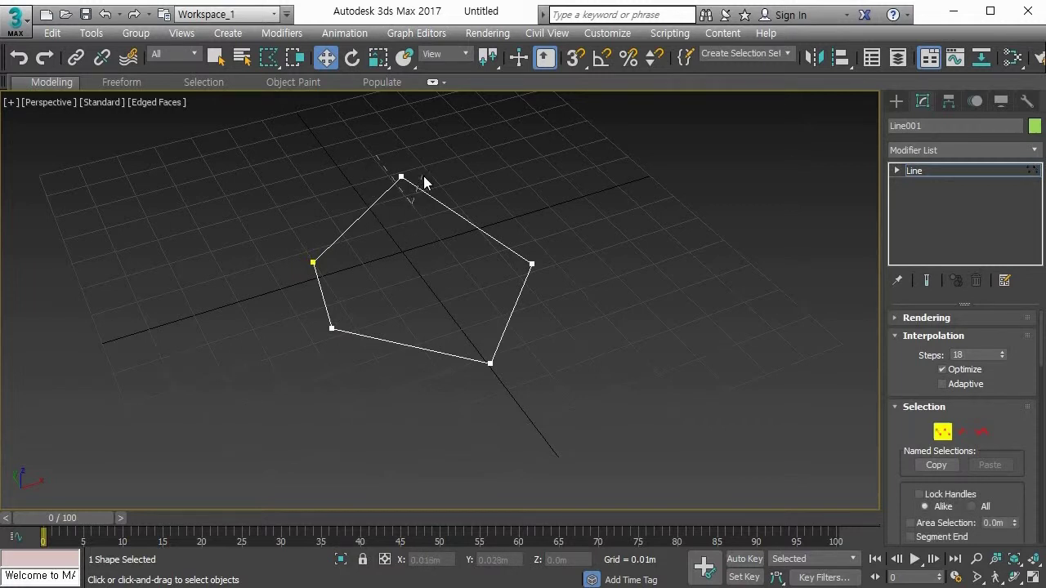
{"action": "left_click_drag", "start_coordinate": [271, 56], "coordinate": [272, 79]}
{"action": "left_click_drag", "start_coordinate": [362, 152], "coordinate": [437, 221]}
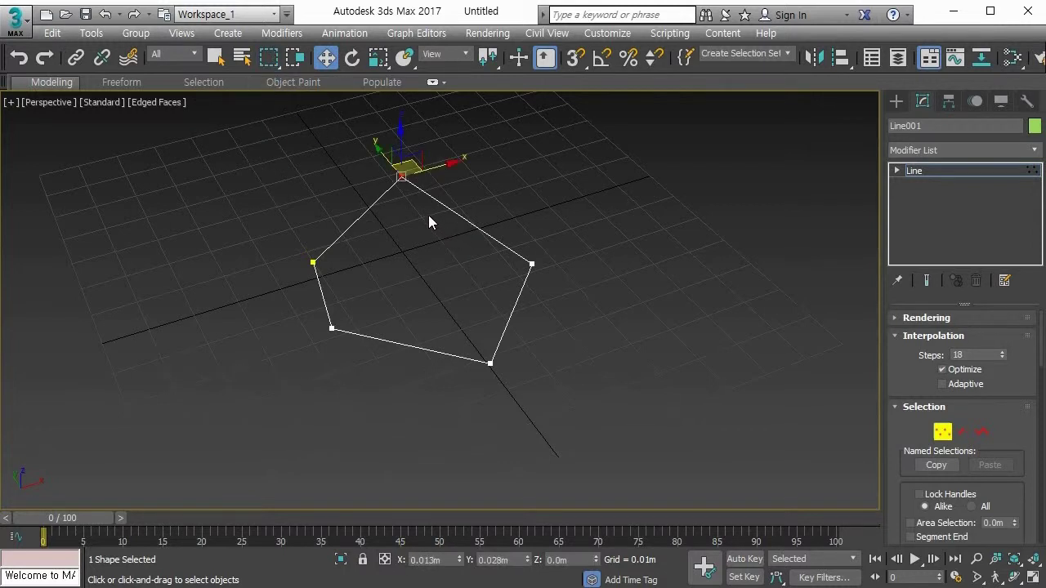
{"action": "right_click", "coordinate": [402, 180]}
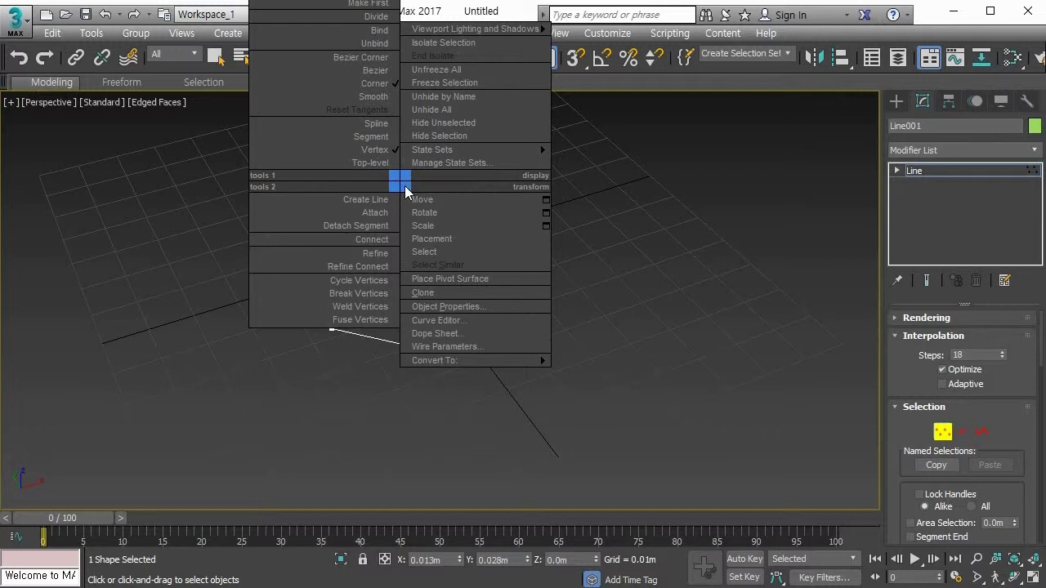
{"action": "left_click", "coordinate": [375, 58]}
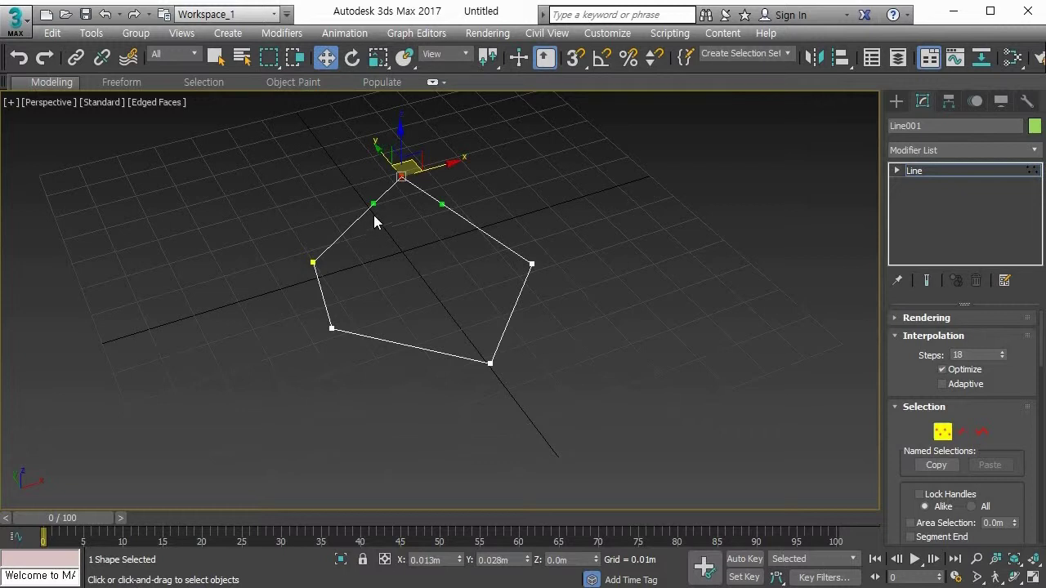
{"action": "left_click_drag", "start_coordinate": [372, 204], "coordinate": [340, 185]}
{"action": "left_click_drag", "start_coordinate": [443, 204], "coordinate": [477, 201]}
Change the rearmost vertex to Bezier, slightly adjust its tangent handle, and reset the vertex to Corner.
{"action": "right_click", "coordinate": [399, 180]}
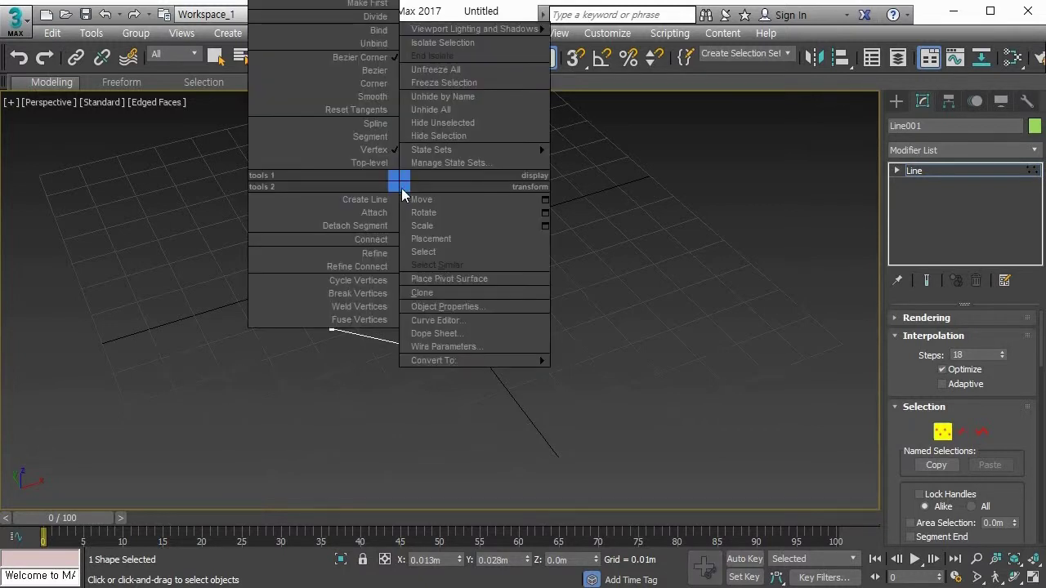
{"action": "left_click", "coordinate": [380, 72]}
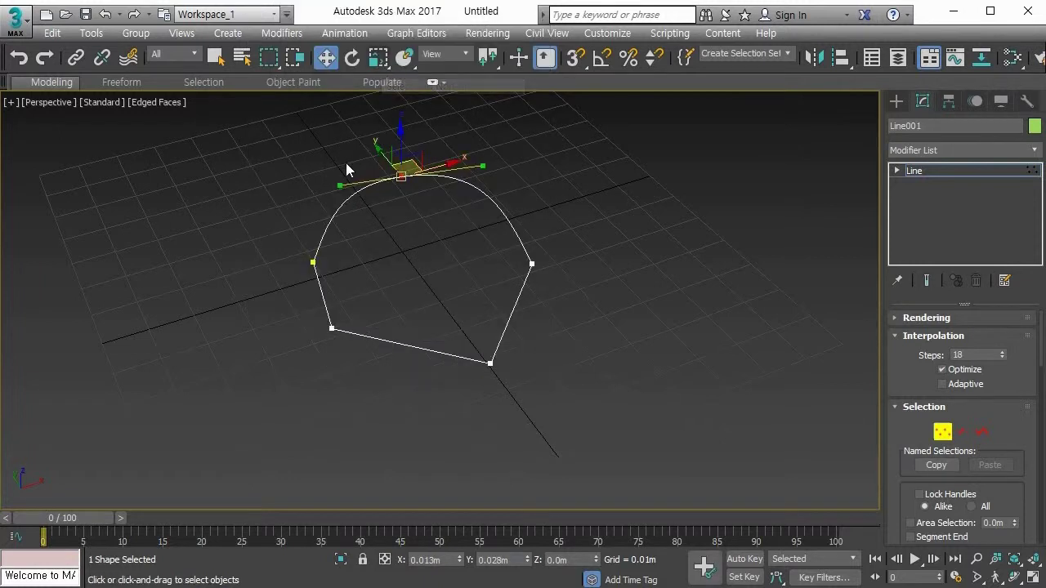
{"action": "mouse_move", "coordinate": [342, 187]}
{"action": "left_mouse_down"}
{"action": "mouse_move", "coordinate": [322, 166]}
{"action": "mouse_move", "coordinate": [345, 196]}
{"action": "mouse_move", "coordinate": [299, 161]}
{"action": "mouse_move", "coordinate": [343, 177]}
{"action": "mouse_move", "coordinate": [335, 181]}
{"action": "left_mouse_up"}
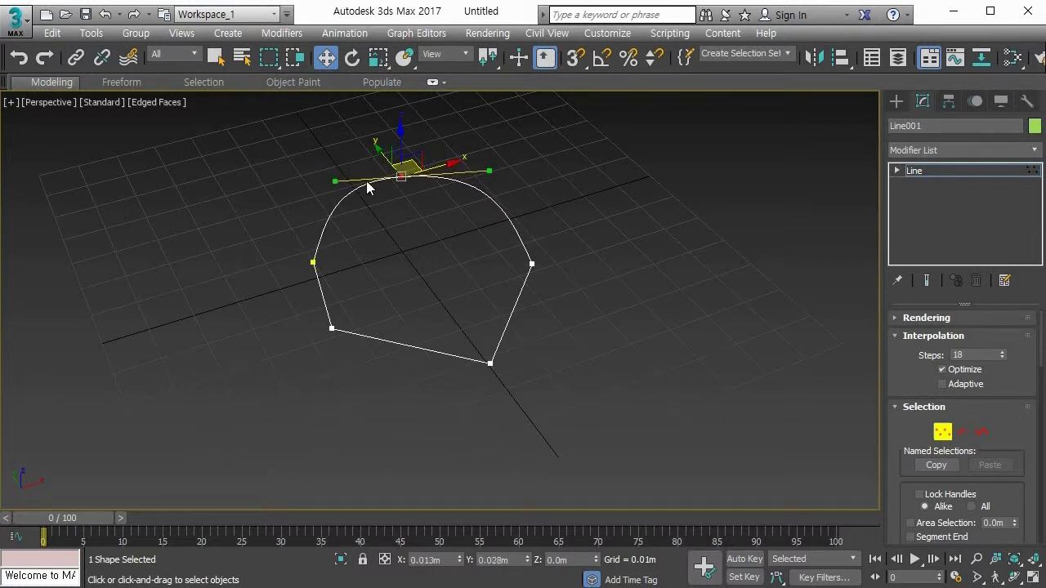
{"action": "right_click", "coordinate": [404, 176]}
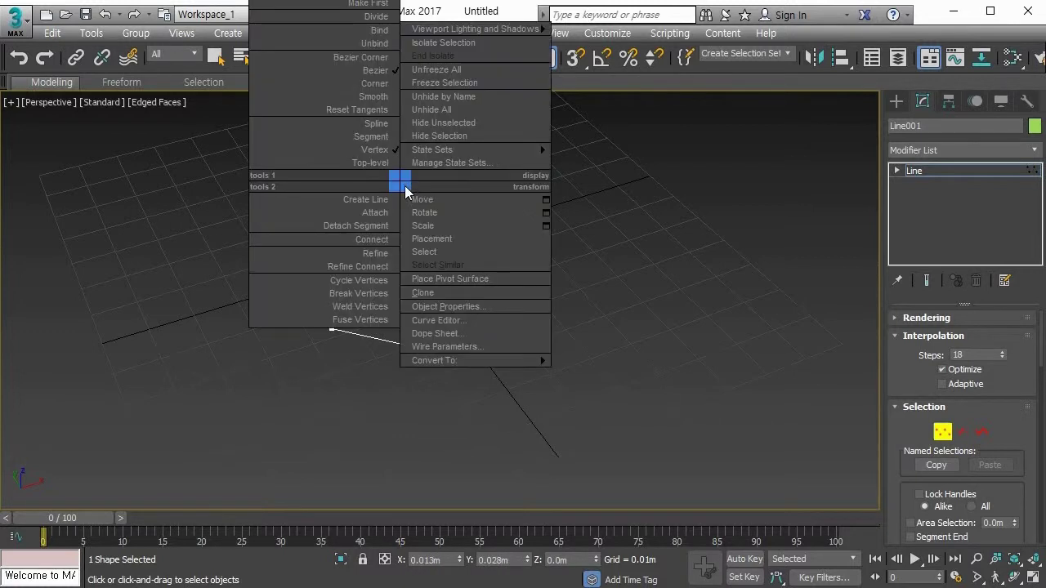
{"action": "left_click", "coordinate": [385, 86]}
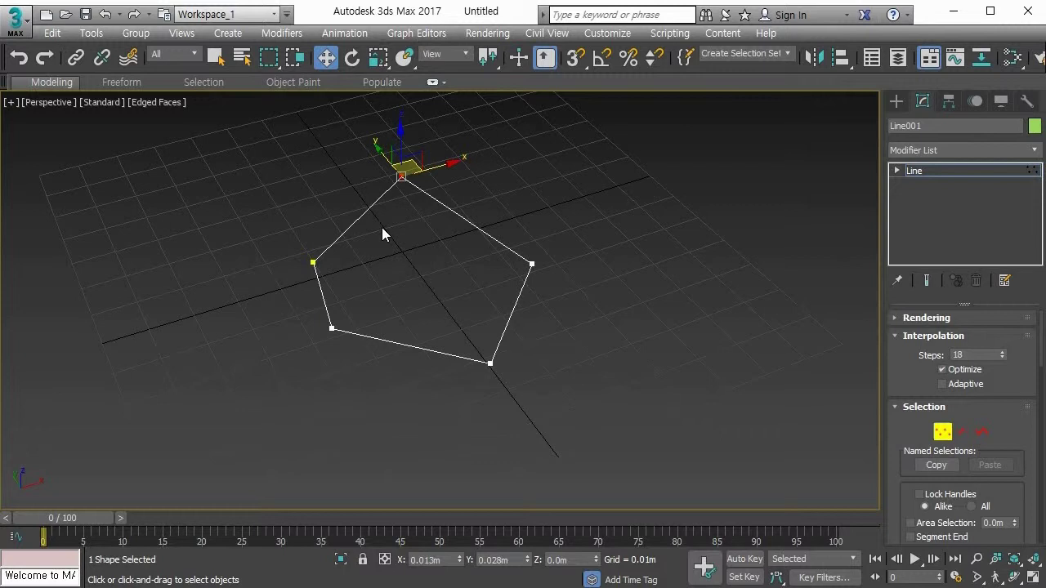
Change the rearmost vertex to Smooth and move it to about X 0.013 m, Y 0.023 m.
{"action": "right_click", "coordinate": [403, 181]}
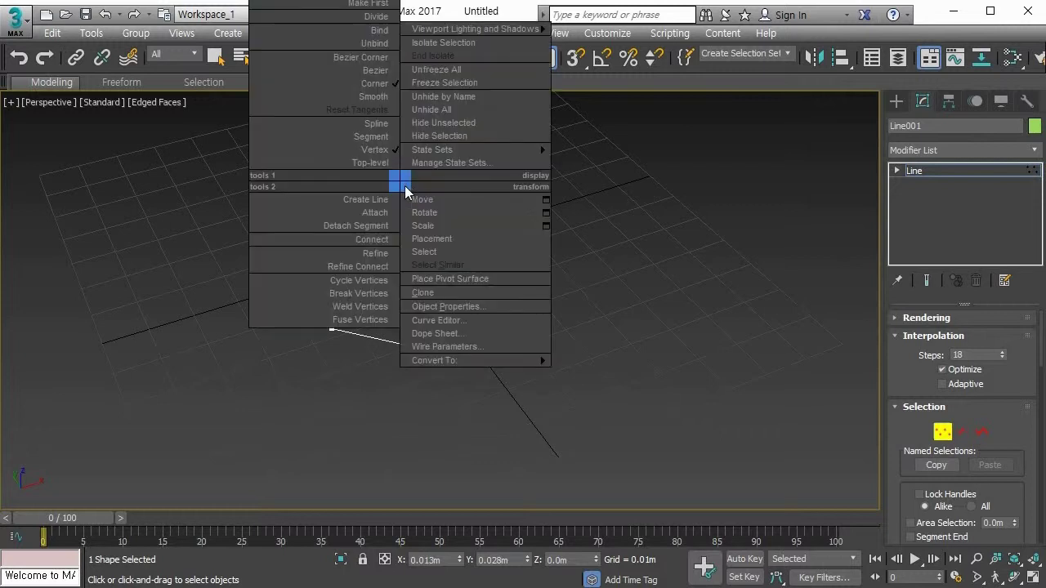
{"action": "left_click", "coordinate": [383, 98]}
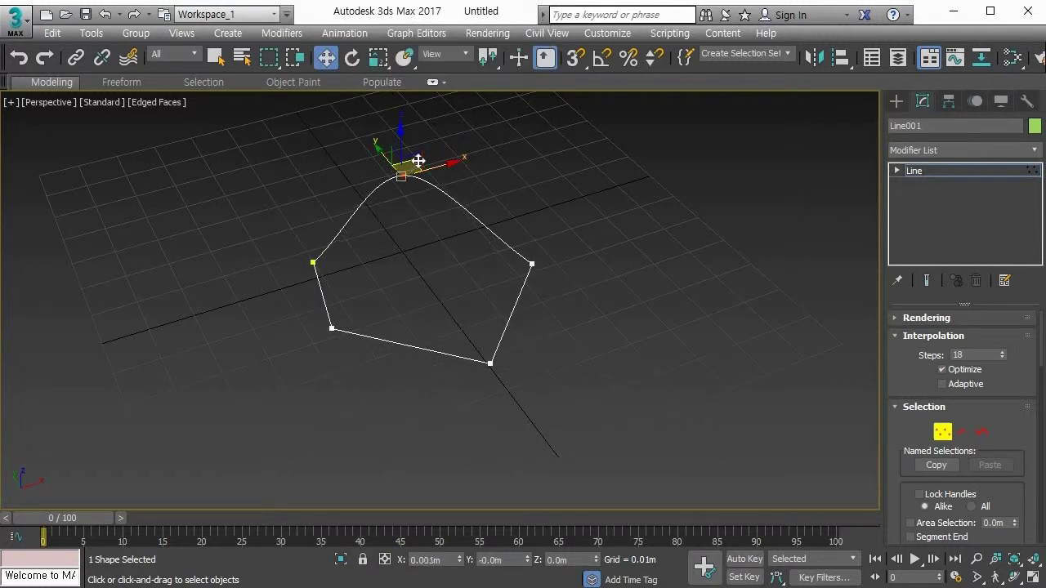
{"action": "left_click_drag", "start_coordinate": [418, 161], "coordinate": [435, 187]}
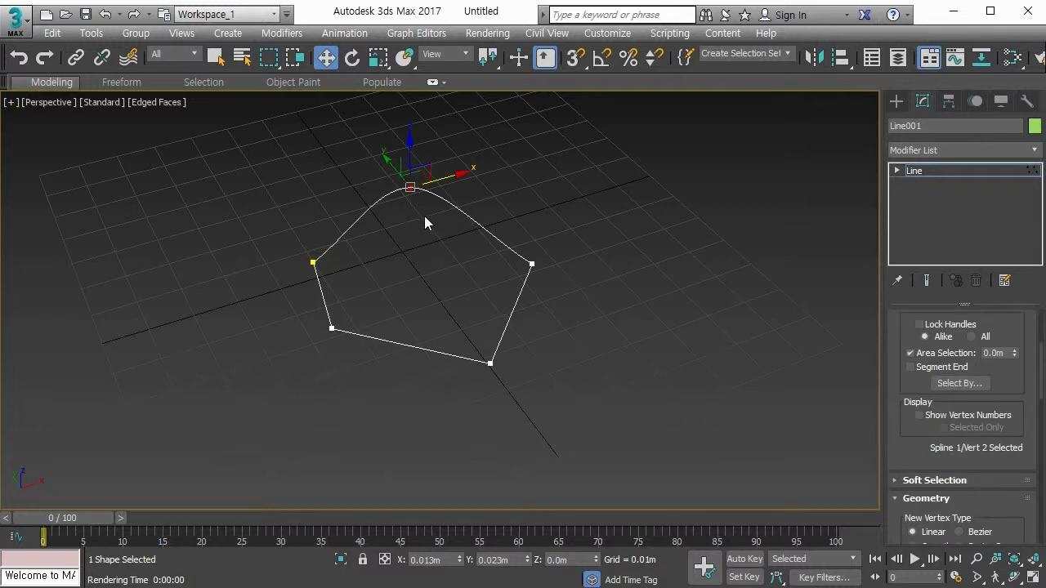
Change the smooth vertex to Bezier Corner and widen its arc by the handles, with Lock Handles enabled and set to All.
{"action": "right_click", "coordinate": [409, 190]}
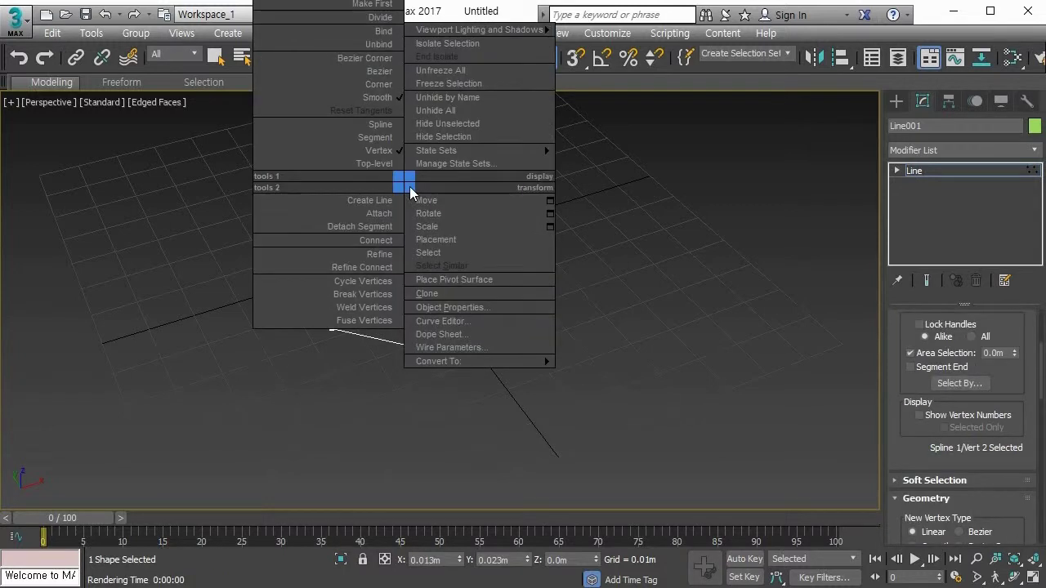
{"action": "left_click", "coordinate": [347, 59]}
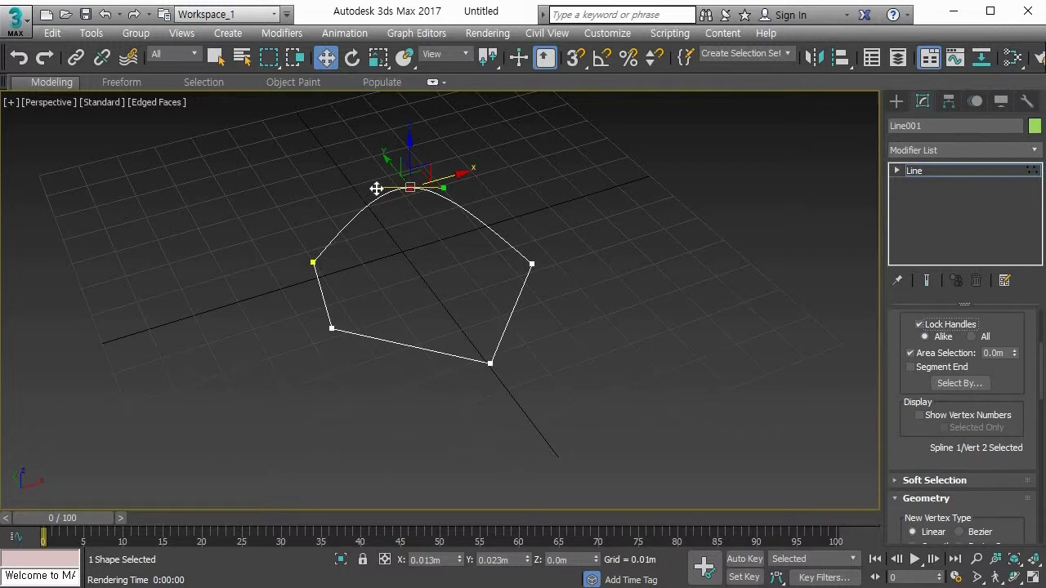
{"action": "left_click_drag", "start_coordinate": [377, 187], "coordinate": [342, 196]}
{"action": "left_click_drag", "start_coordinate": [441, 190], "coordinate": [482, 188]}
{"action": "left_click", "coordinate": [972, 335]}
{"action": "left_click_drag", "start_coordinate": [479, 177], "coordinate": [469, 203]}
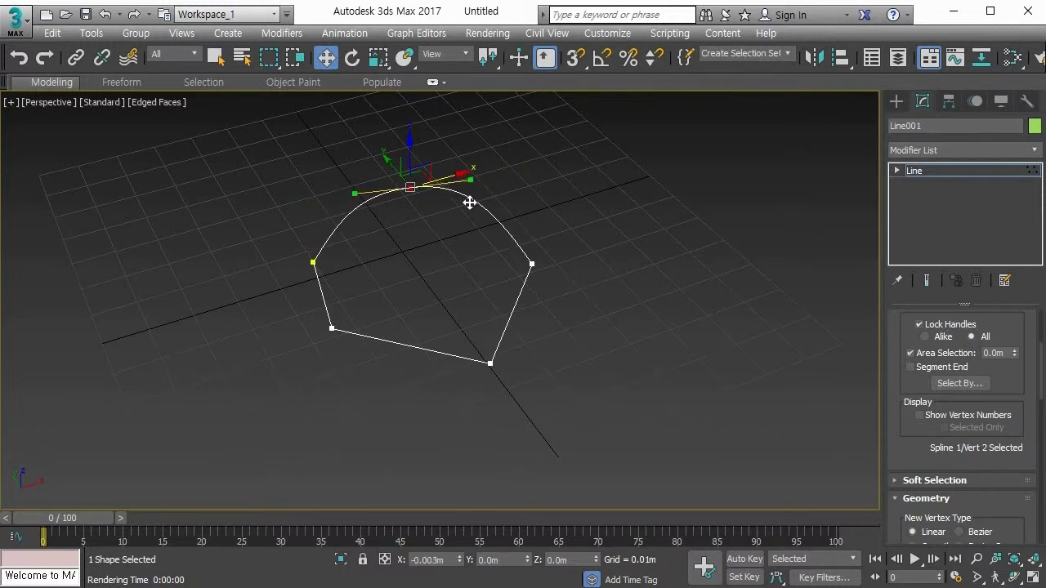
{"action": "left_click", "coordinate": [458, 276]}
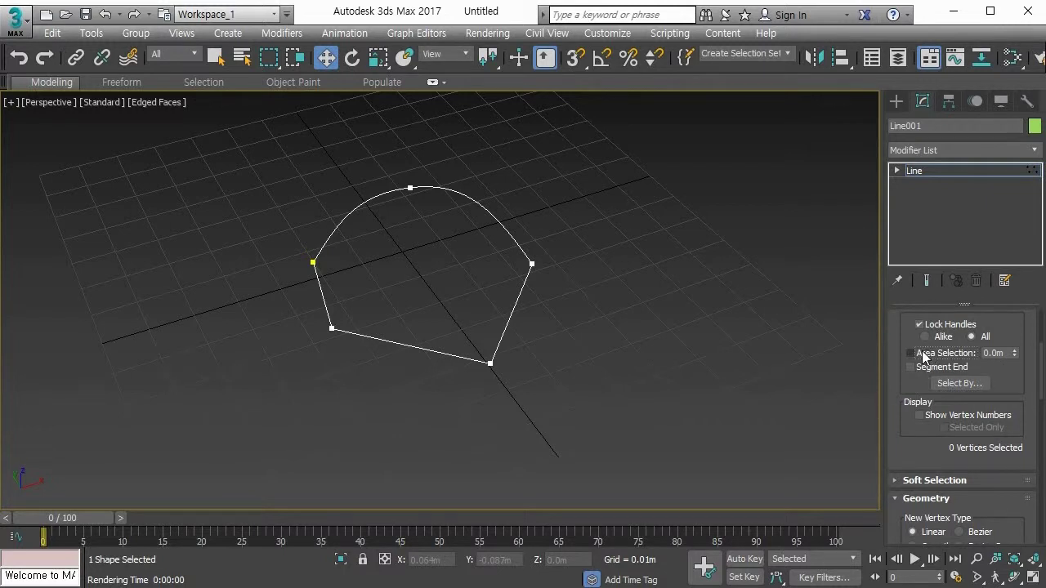
Select the front, right and front-left corner vertices one at a time with Area Selection enabled.
{"action": "left_click", "coordinate": [490, 363]}
{"action": "left_click", "coordinate": [531, 265]}
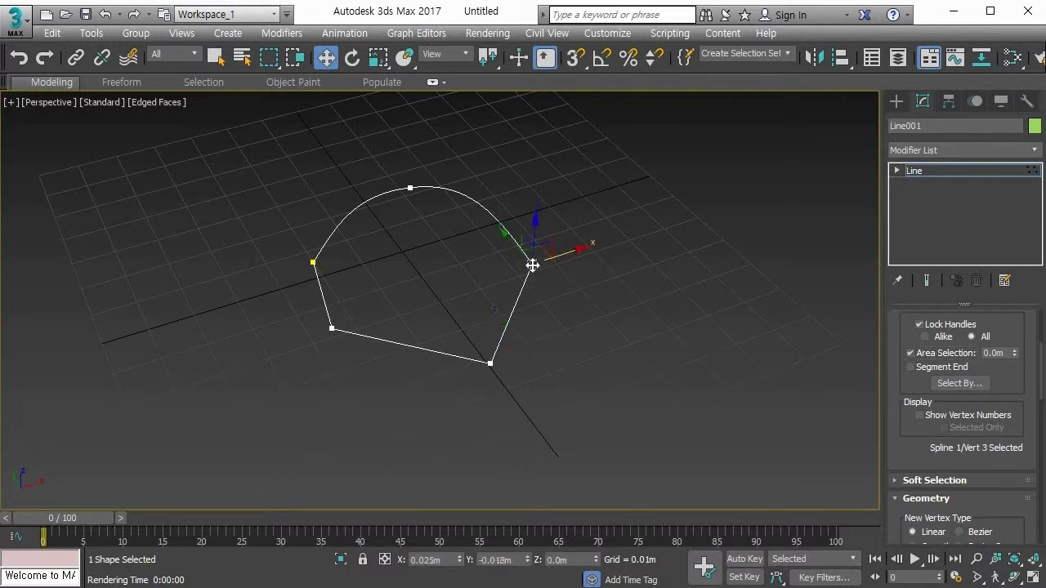
{"action": "left_click", "coordinate": [332, 328]}
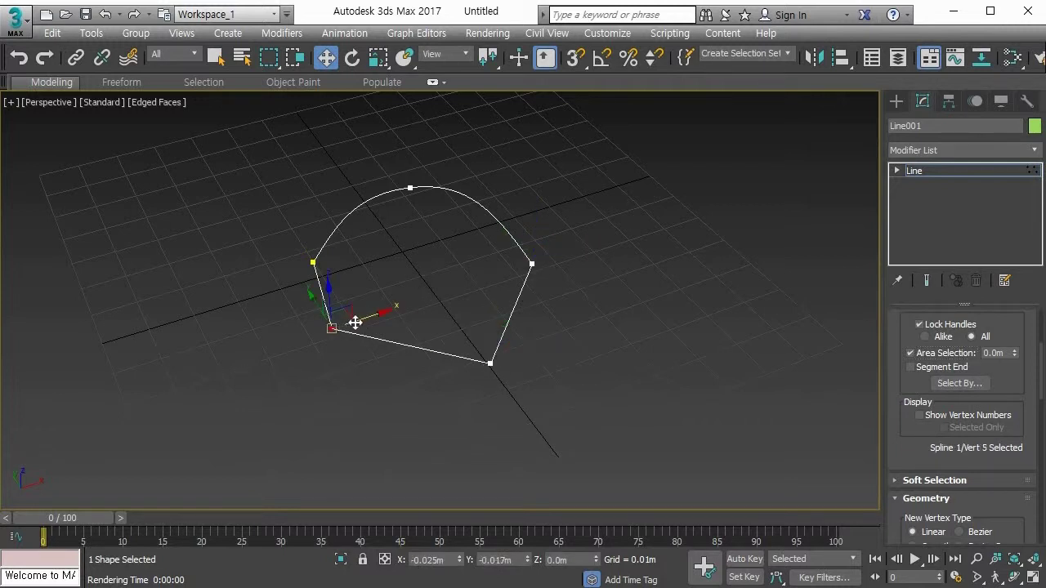
Set the Area Selection distance to 0.2 m and test it by selecting at the front vertex.
{"action": "left_click", "coordinate": [992, 353]}
{"action": "type", "text": "2"}
{"action": "key", "text": "Return"}
{"action": "left_click", "coordinate": [491, 364]}
{"action": "left_click", "coordinate": [493, 365]}
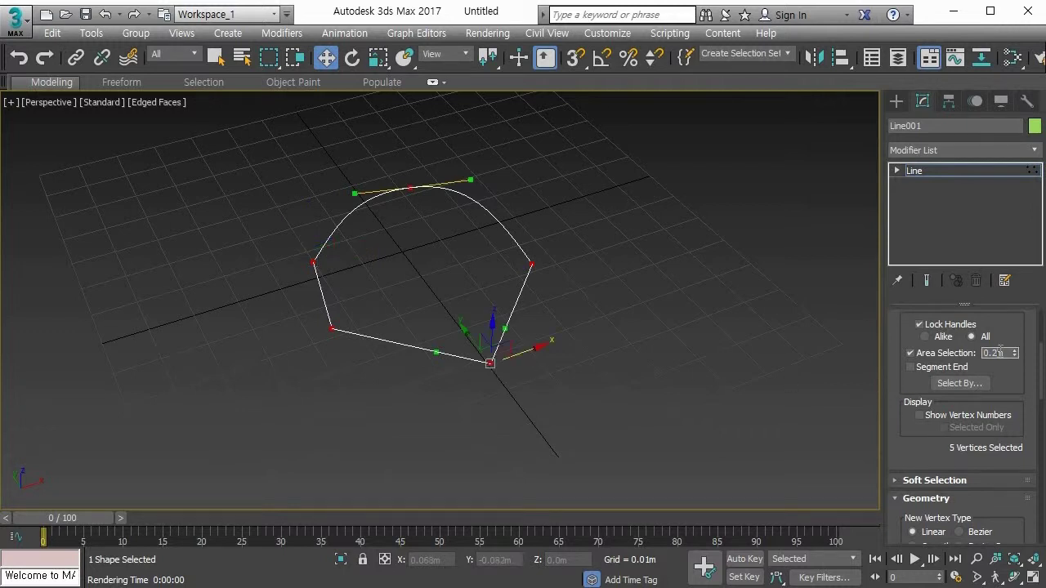
Reduce the Area Selection distance to 0.1 m and select at the front vertex again.
{"action": "type", "text": "0.1"}
{"action": "left_click", "coordinate": [558, 391]}
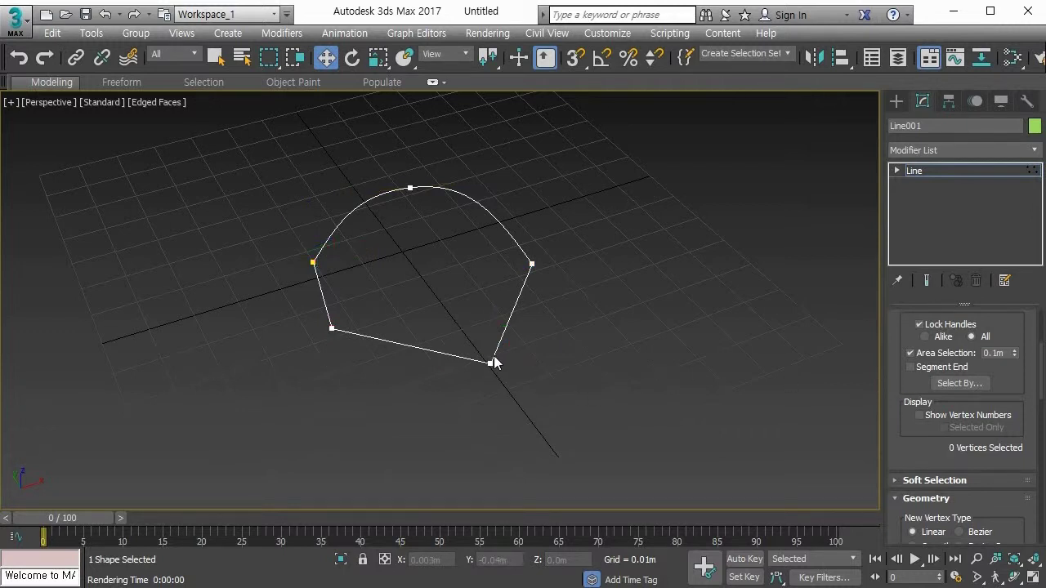
{"action": "left_click", "coordinate": [493, 358]}
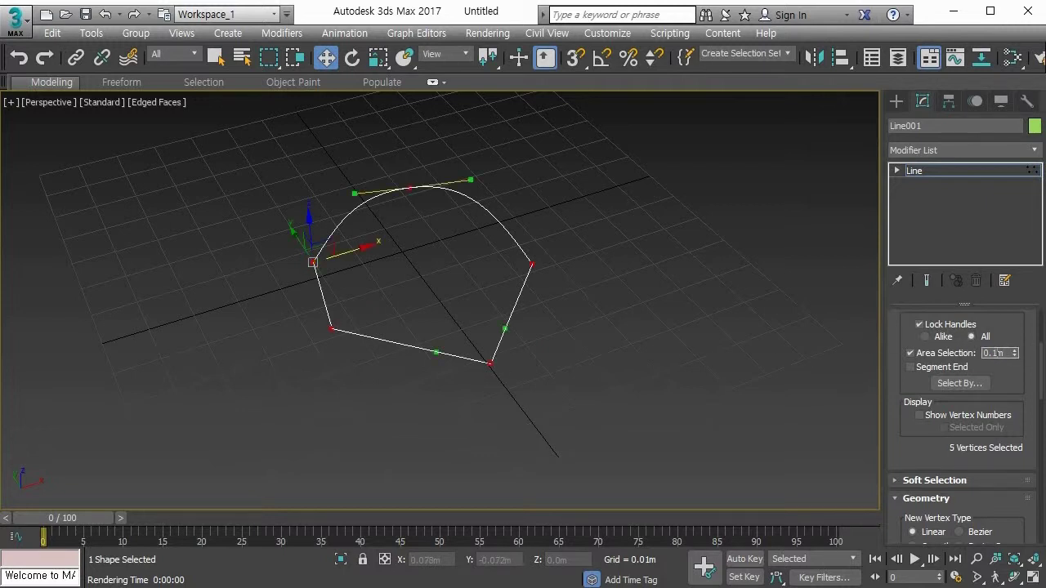
Set the Area Selection distance to 0.02 m and test it on the front and front-left vertices.
{"action": "left_click", "coordinate": [994, 352]}
{"action": "key", "text": "BackSpace"}
{"action": "type", "text": "02"}
{"action": "key", "text": "Return"}
{"action": "left_click", "coordinate": [464, 391]}
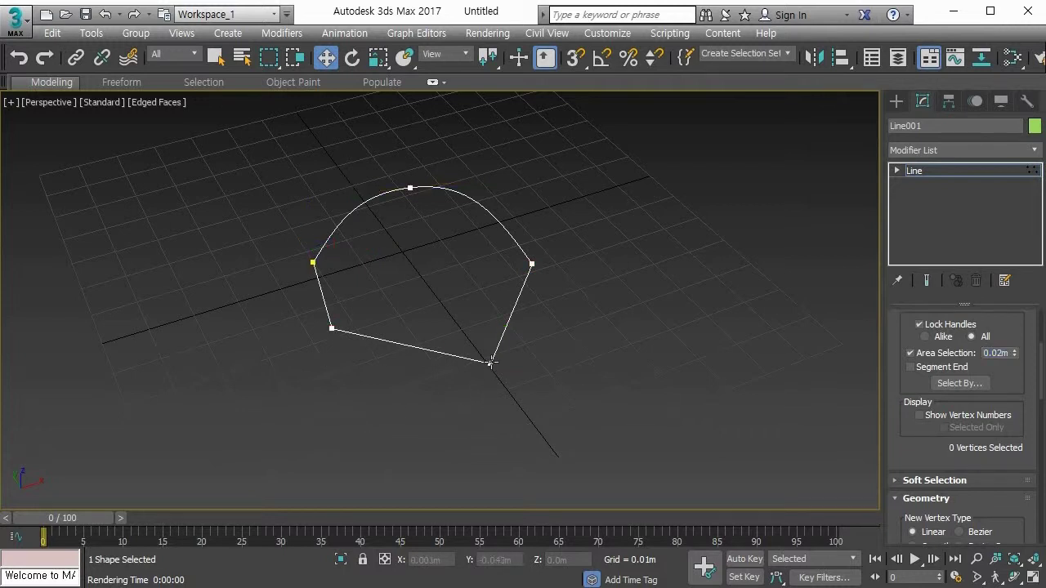
{"action": "left_click", "coordinate": [490, 362]}
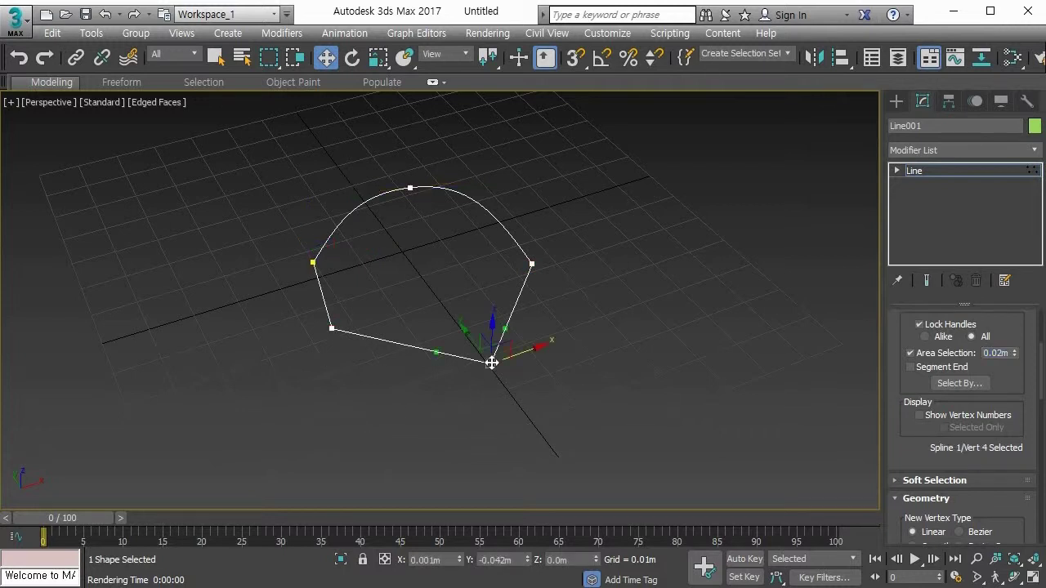
{"action": "left_click", "coordinate": [332, 329]}
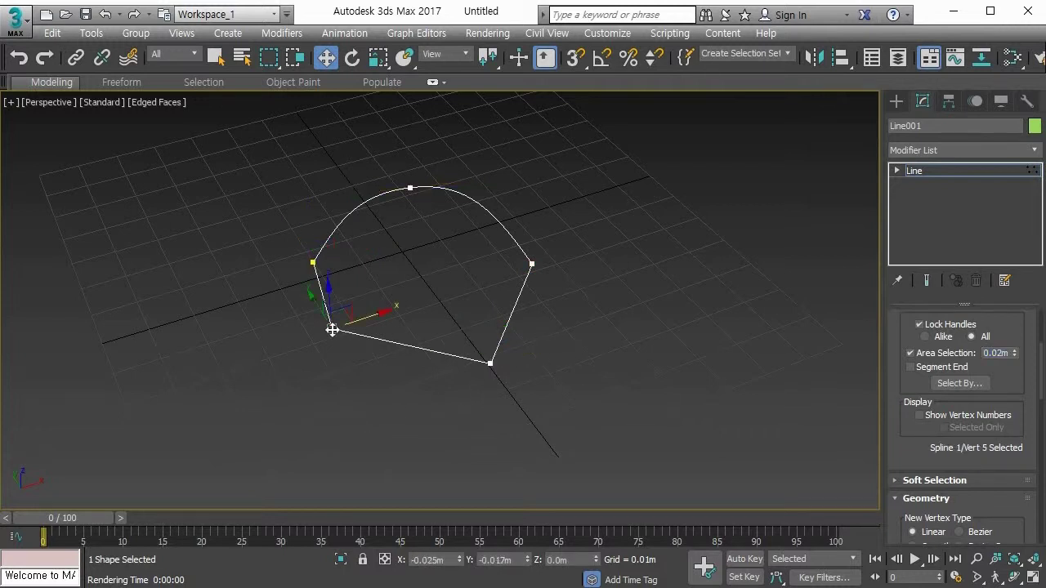
Set the Area Selection distance to 0.05 m, test it on the front-left, front and rearmost vertices, and clear the selection.
{"action": "left_click", "coordinate": [1002, 353]}
{"action": "key", "text": "BackSpace"}
{"action": "type", "text": "5"}
{"action": "key", "text": "Return"}
{"action": "left_click", "coordinate": [397, 396]}
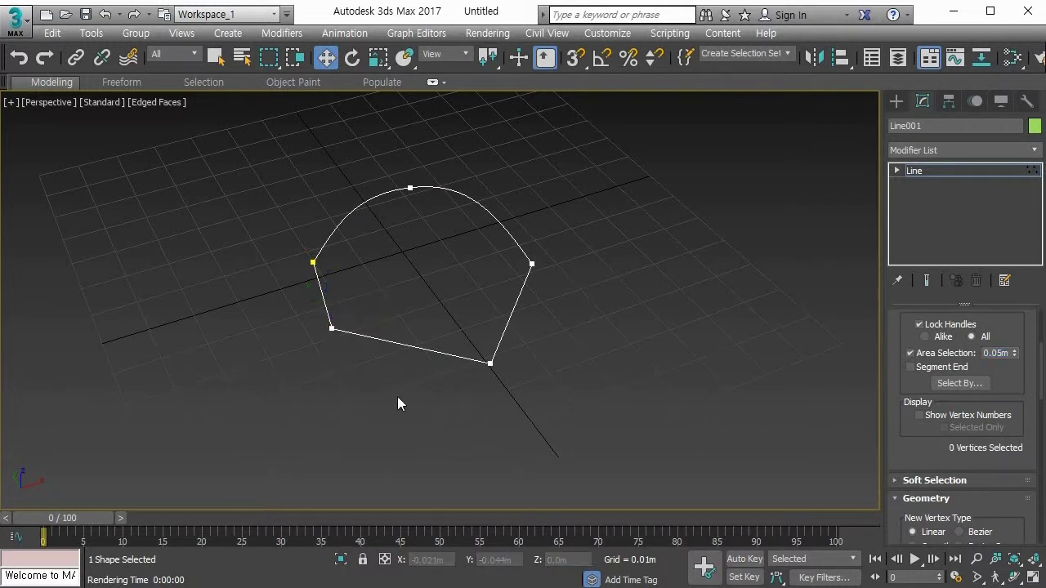
{"action": "left_click", "coordinate": [335, 328]}
{"action": "left_click", "coordinate": [488, 362]}
{"action": "left_click", "coordinate": [458, 391]}
{"action": "double_click", "coordinate": [331, 329]}
{"action": "left_click", "coordinate": [411, 203]}
{"action": "double_click", "coordinate": [410, 189]}
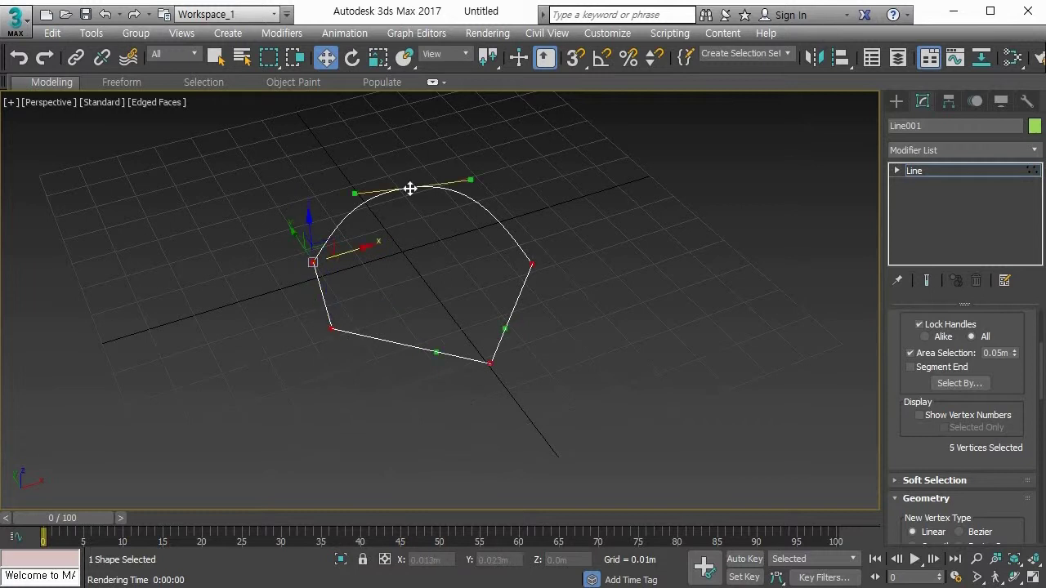
{"action": "left_click", "coordinate": [597, 219]}
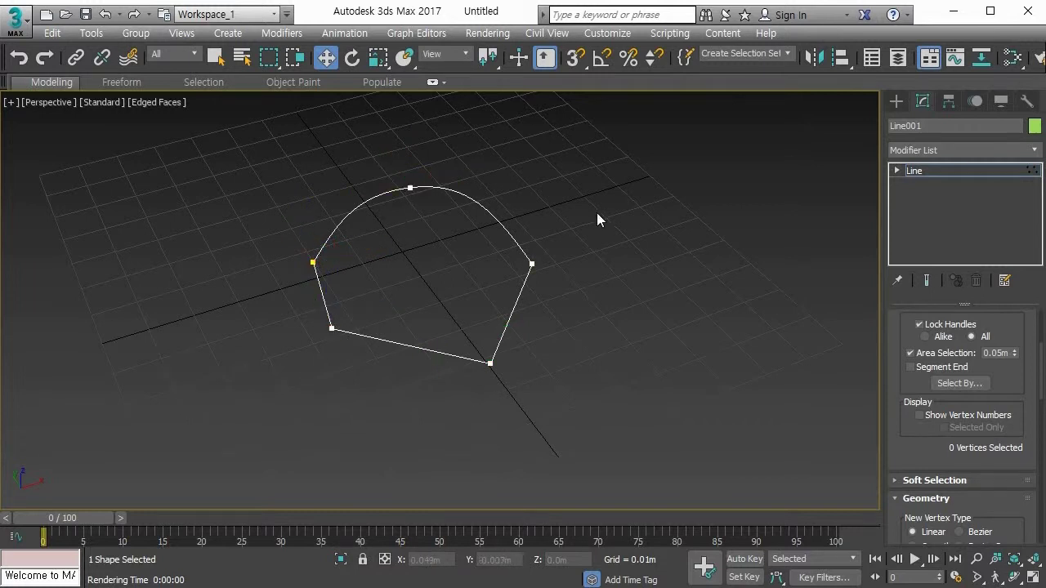
Replace Area Selection with Segment End and select each end vertex of the front segment by picking along that segment.
{"action": "left_click", "coordinate": [911, 354]}
{"action": "left_click", "coordinate": [910, 366]}
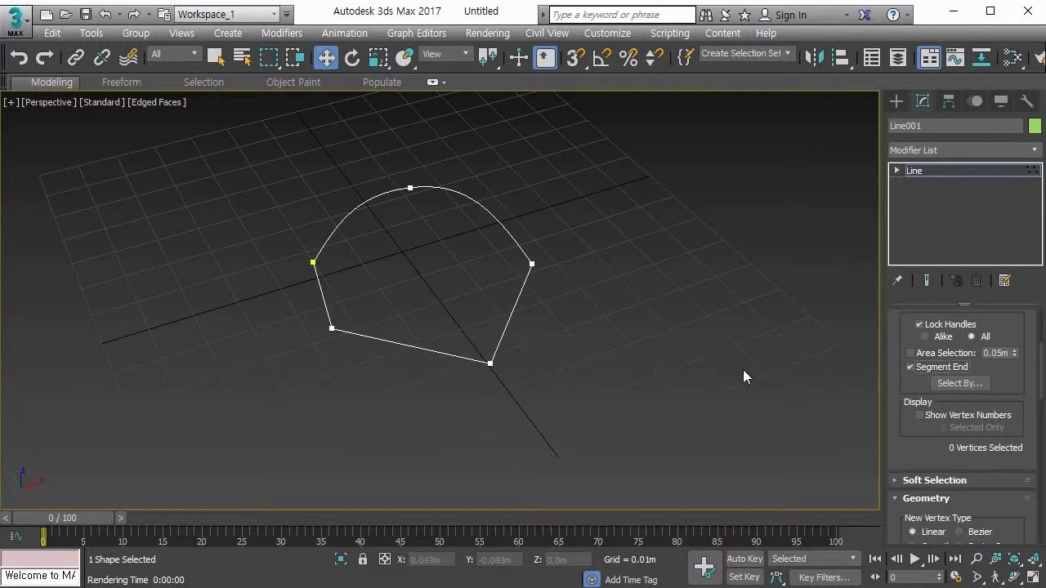
{"action": "left_click", "coordinate": [480, 359]}
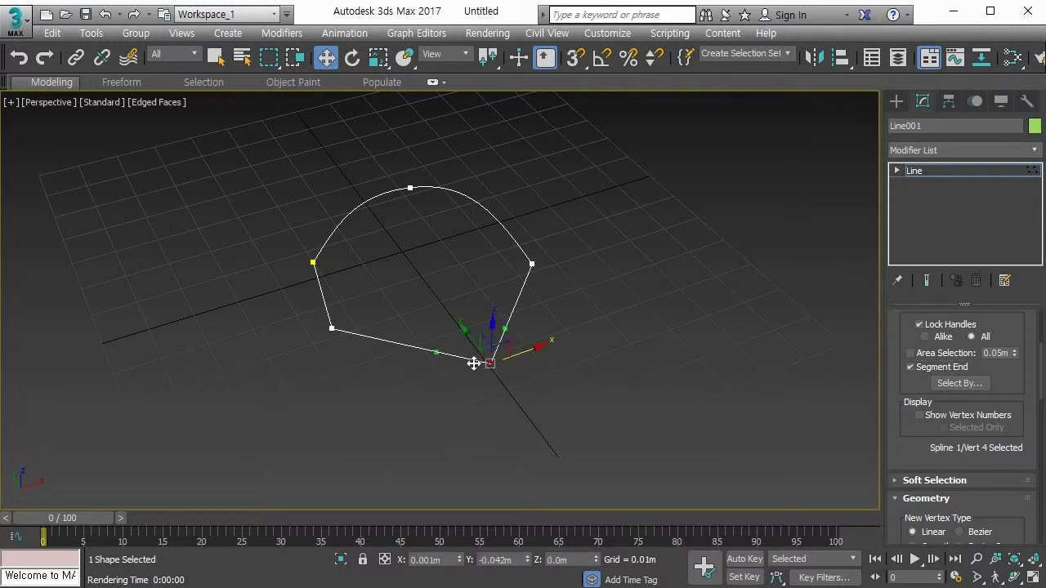
{"action": "left_click", "coordinate": [353, 333]}
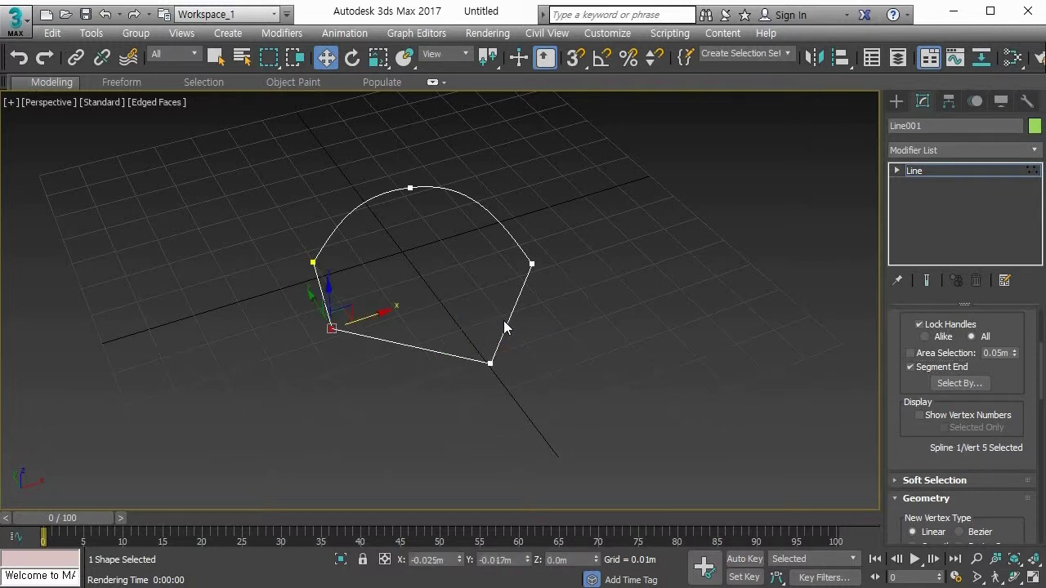
Test Segment End by picking along the front, left, rear arc and right segments to select their nearest end vertices.
{"action": "left_click", "coordinate": [444, 353]}
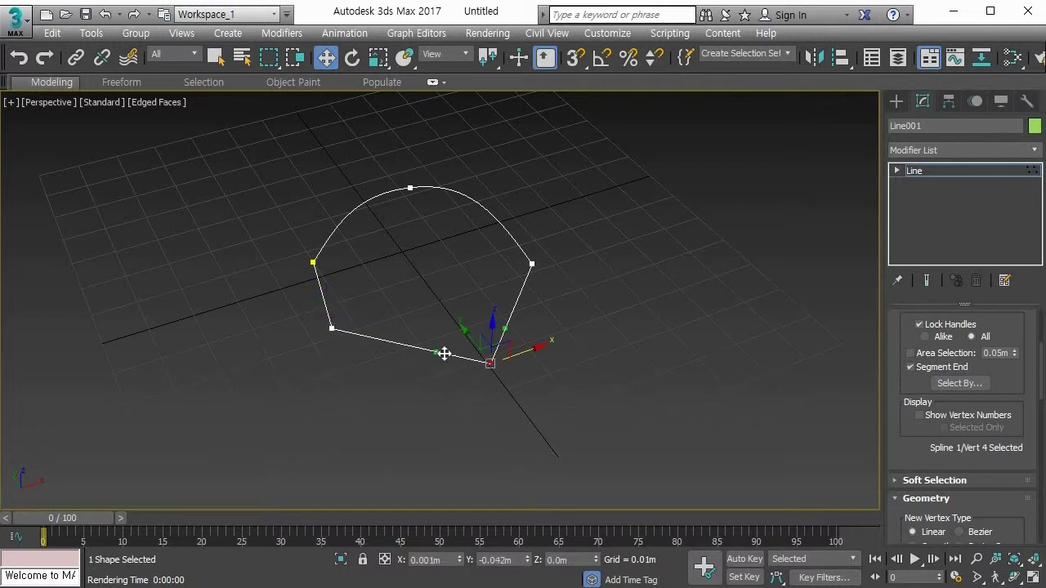
{"action": "left_click", "coordinate": [314, 264]}
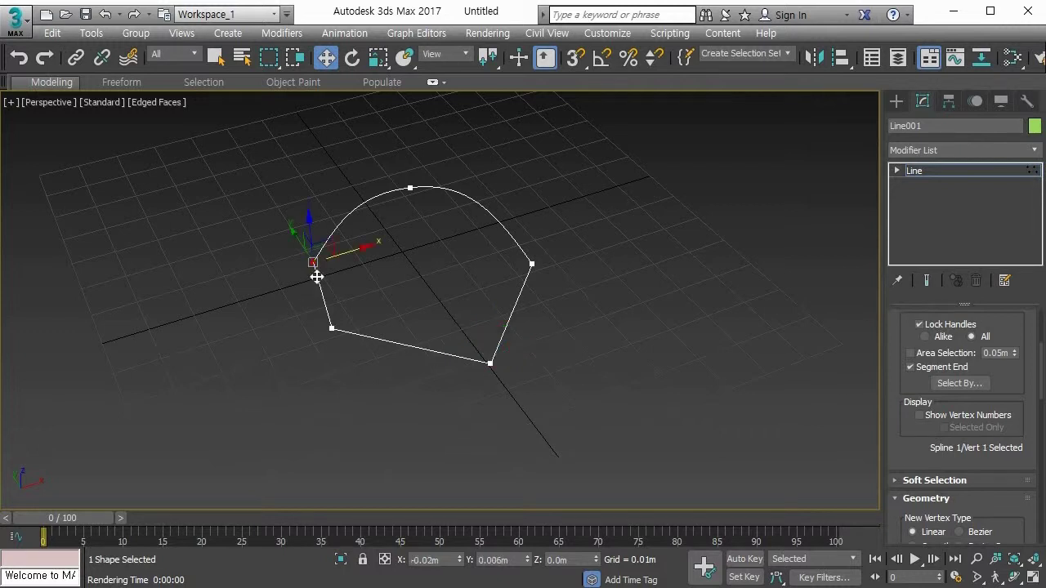
{"action": "left_click", "coordinate": [392, 189]}
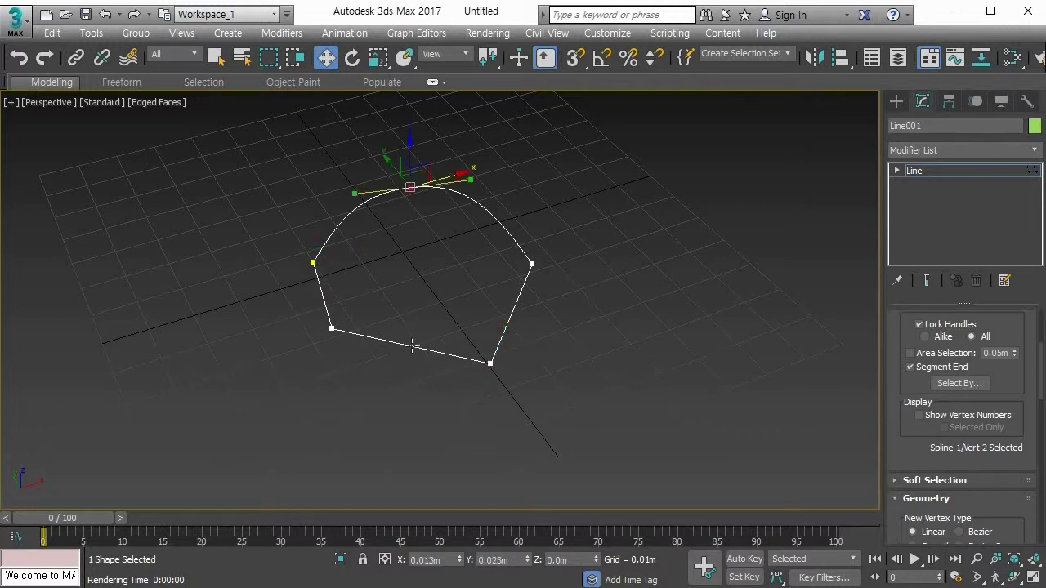
{"action": "left_click", "coordinate": [384, 339]}
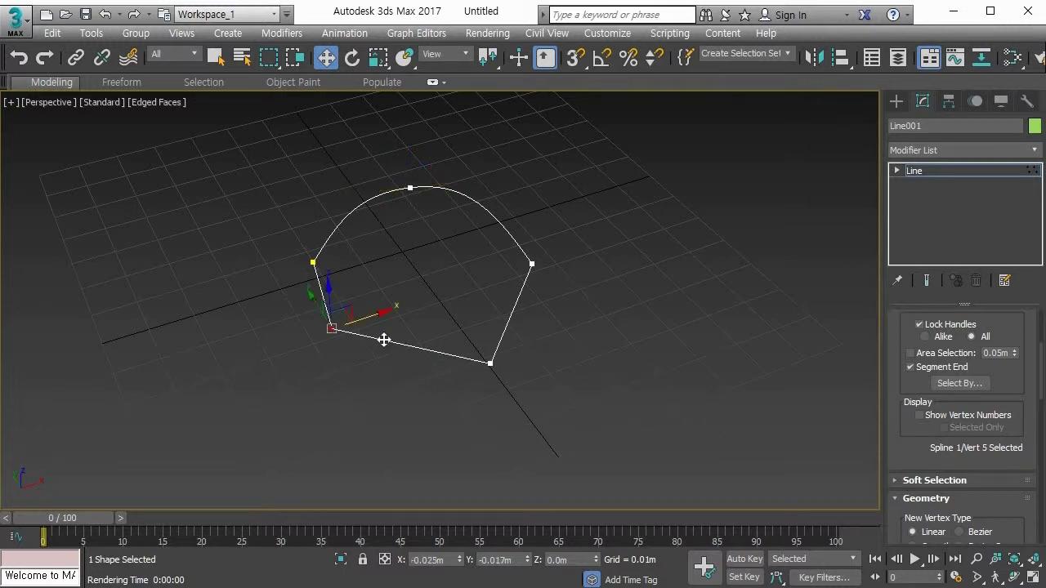
{"action": "left_click", "coordinate": [521, 291]}
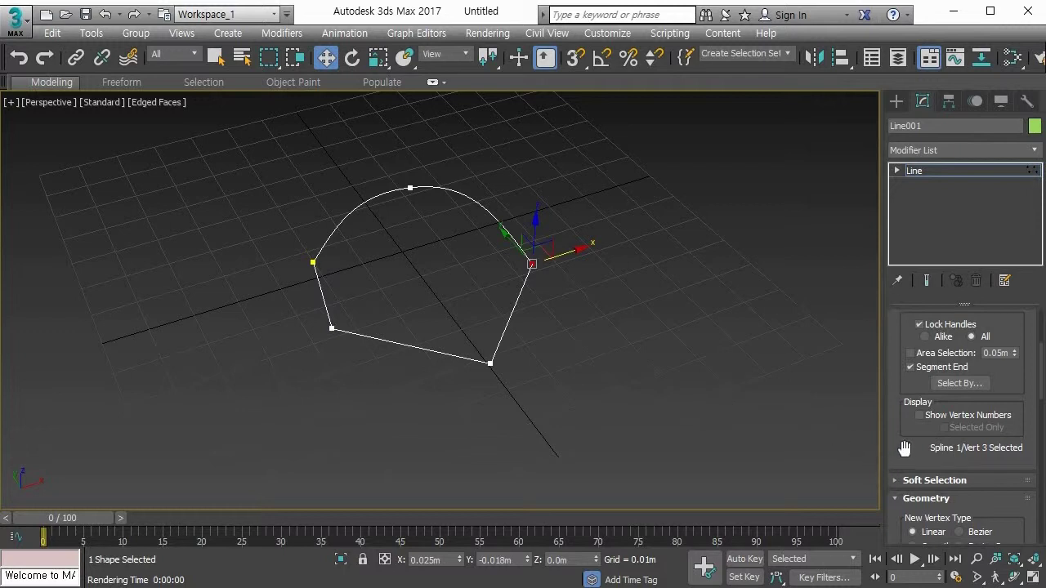
Enable Show Vertex Numbers with Selected Only, and pick the left, rearmost, front-left and front vertices in turn.
{"action": "left_click", "coordinate": [919, 415]}
{"action": "left_click", "coordinate": [559, 322]}
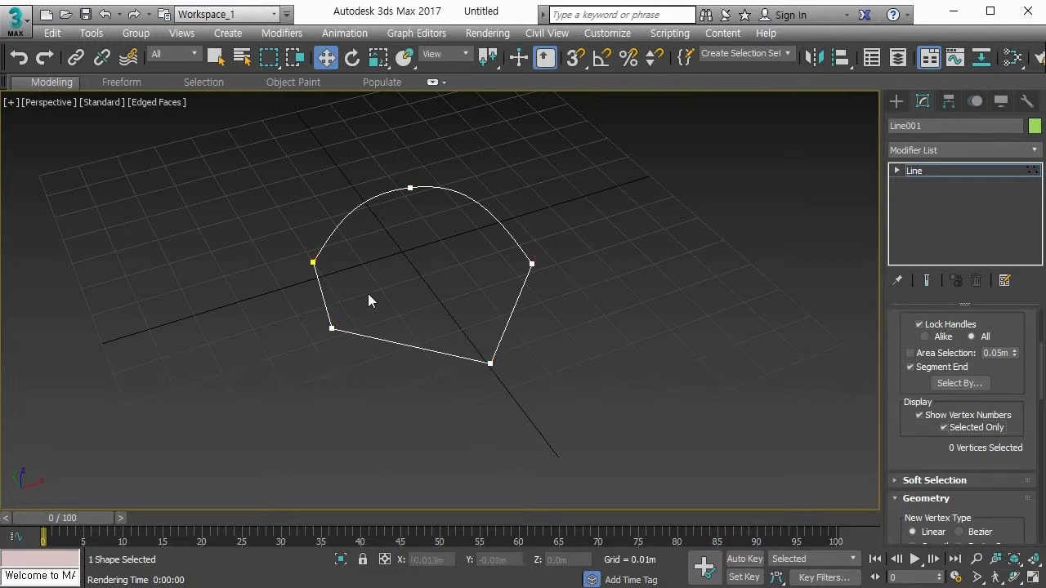
{"action": "left_click", "coordinate": [313, 262]}
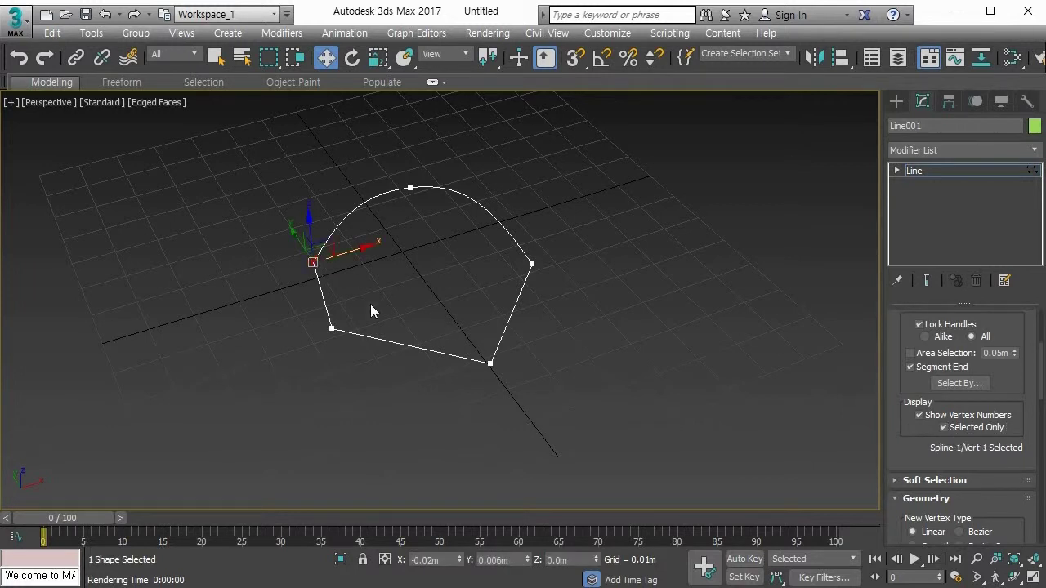
{"action": "key", "text": "q"}
{"action": "left_click", "coordinate": [411, 187]}
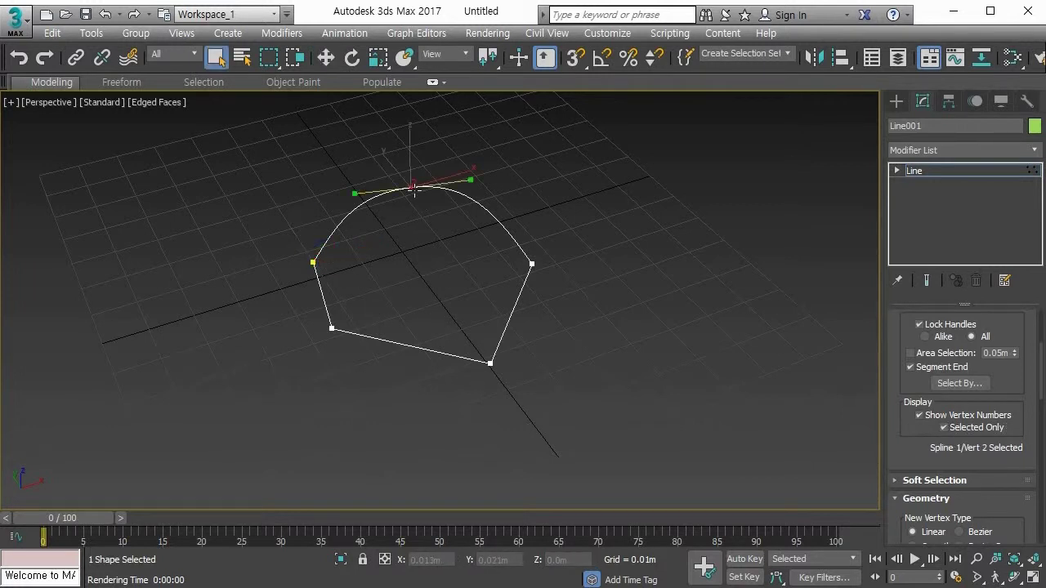
{"action": "left_click", "coordinate": [332, 327]}
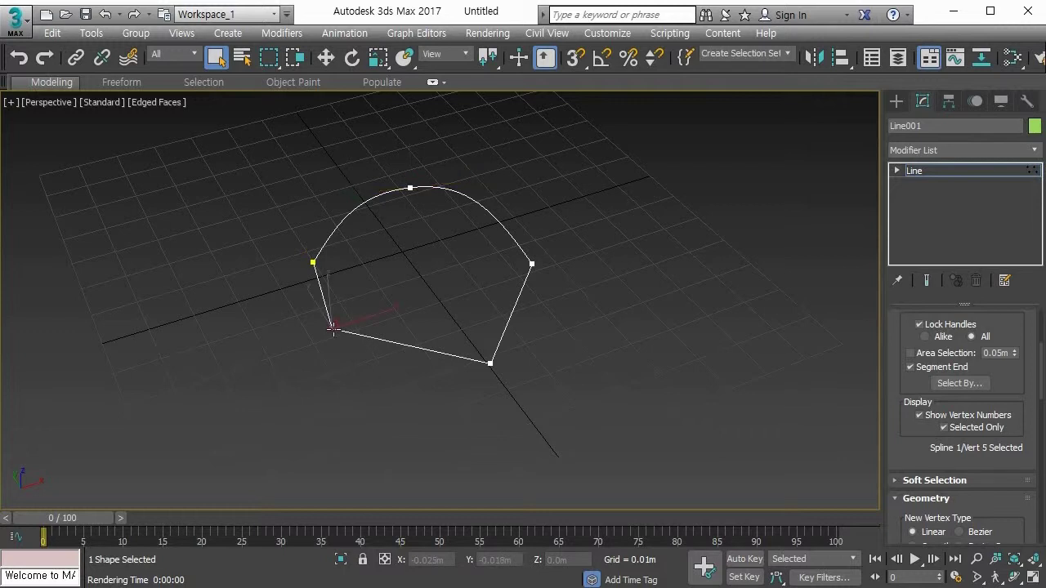
{"action": "left_click", "coordinate": [490, 363]}
{"action": "left_click_drag", "start_coordinate": [889, 460], "coordinate": [888, 321]}
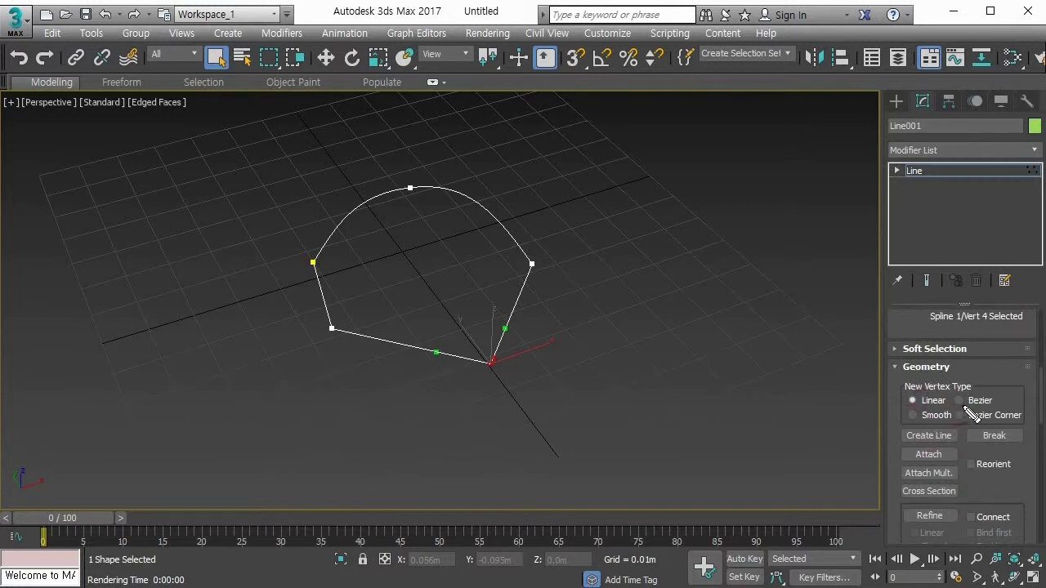
{"action": "mouse_move", "coordinate": [941, 433]}
{"action": "left_mouse_down"}
{"action": "mouse_move", "coordinate": [997, 381]}
{"action": "mouse_move", "coordinate": [987, 451]}
{"action": "left_mouse_up"}
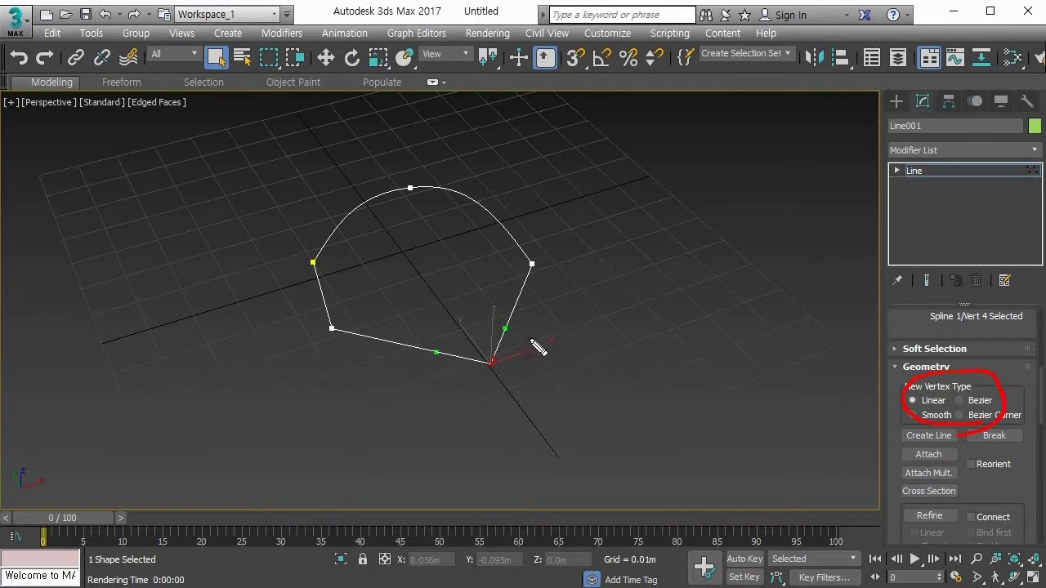
{"action": "key", "text": "Escape"}
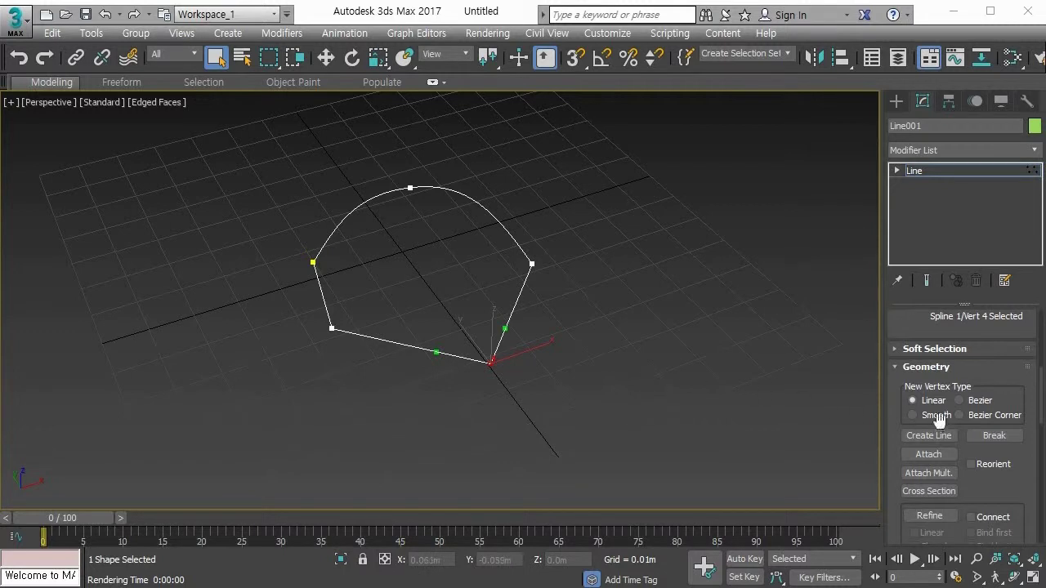
Use Create Line to add an open four-segment spline to the right of the closed shape within the same line object.
{"action": "left_click_drag", "start_coordinate": [896, 436], "coordinate": [895, 363]}
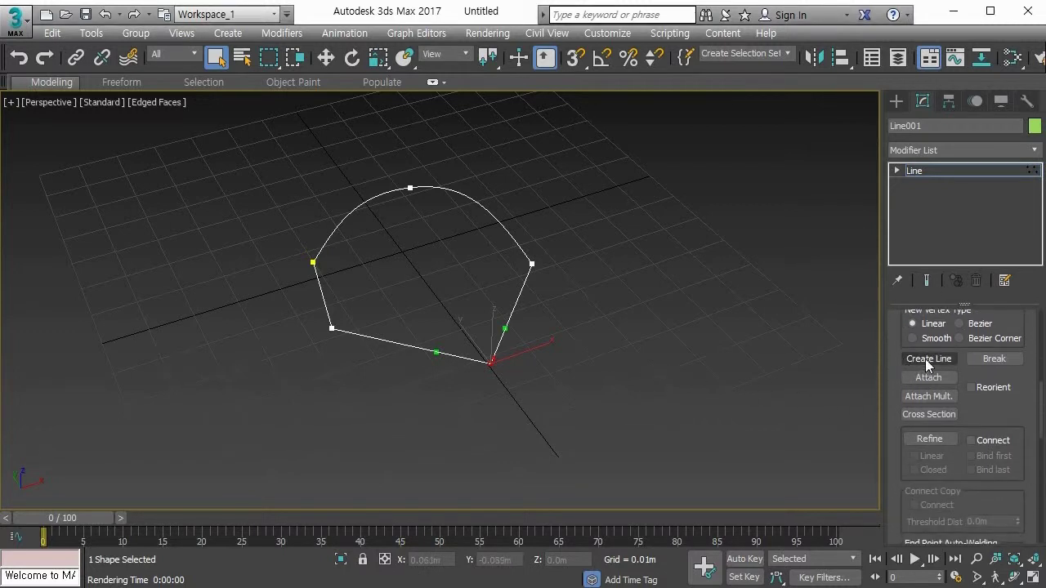
{"action": "left_click", "coordinate": [927, 359]}
{"action": "left_click", "coordinate": [464, 418]}
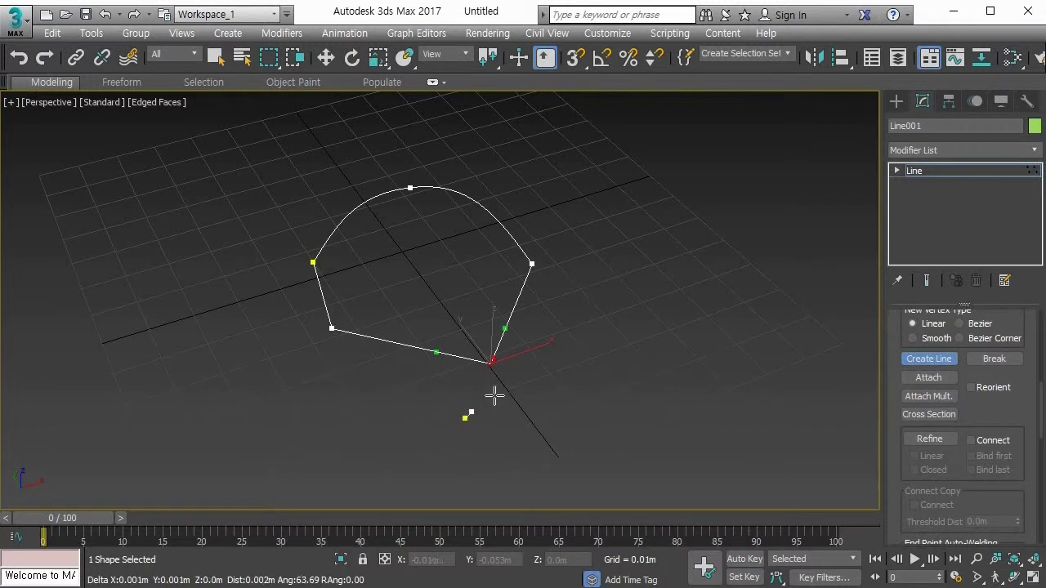
{"action": "left_click", "coordinate": [584, 289]}
{"action": "left_click", "coordinate": [677, 327]}
{"action": "left_click", "coordinate": [662, 369]}
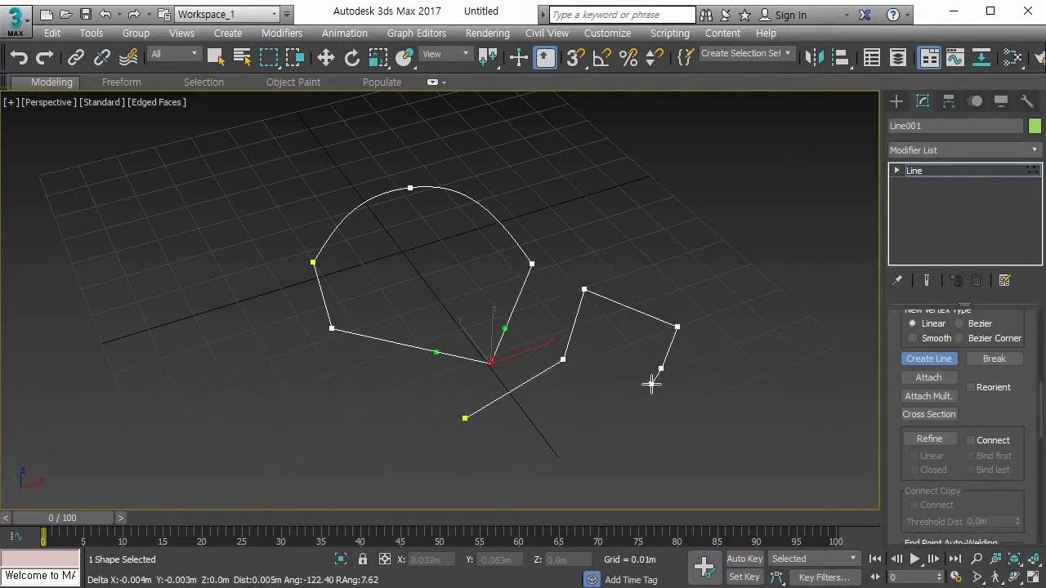
{"action": "right_click", "coordinate": [649, 381]}
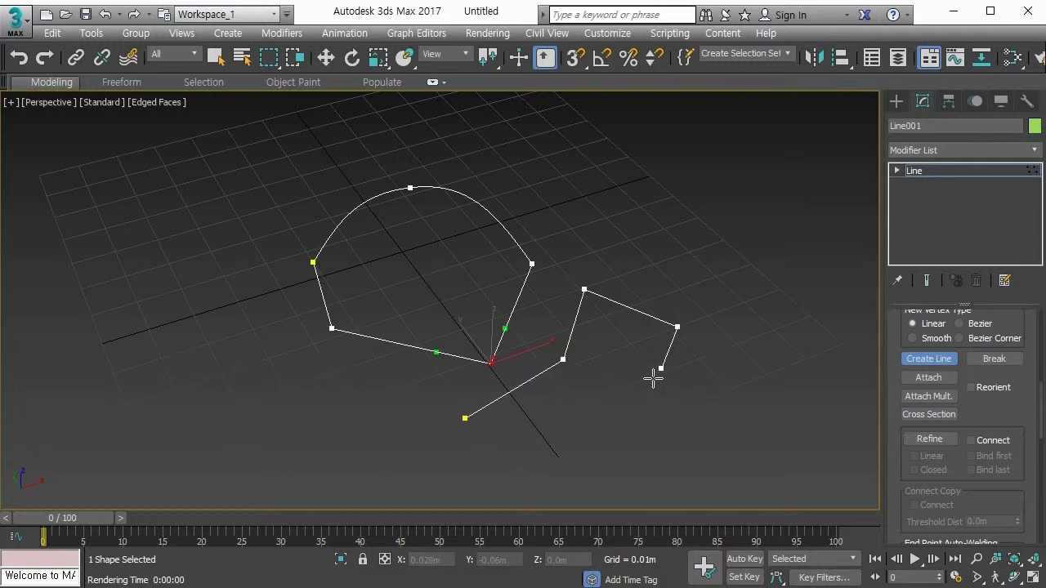
Add another open four-segment spline to the left of the closed shape with Create Line, and return to plain selection.
{"action": "left_click", "coordinate": [230, 402]}
{"action": "left_click", "coordinate": [189, 301]}
{"action": "left_click", "coordinate": [255, 276]}
{"action": "left_click", "coordinate": [329, 408]}
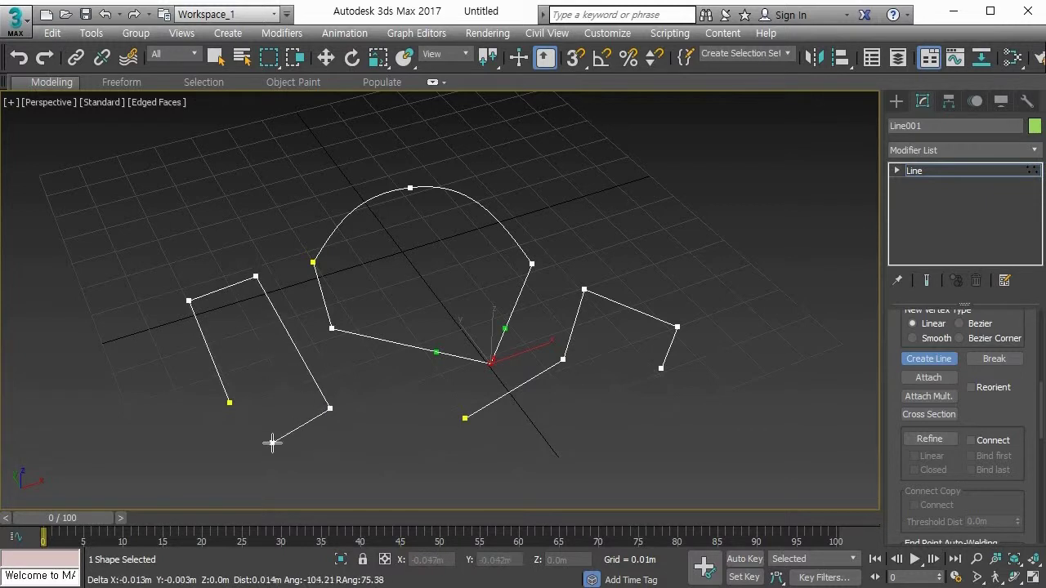
{"action": "left_click", "coordinate": [272, 443]}
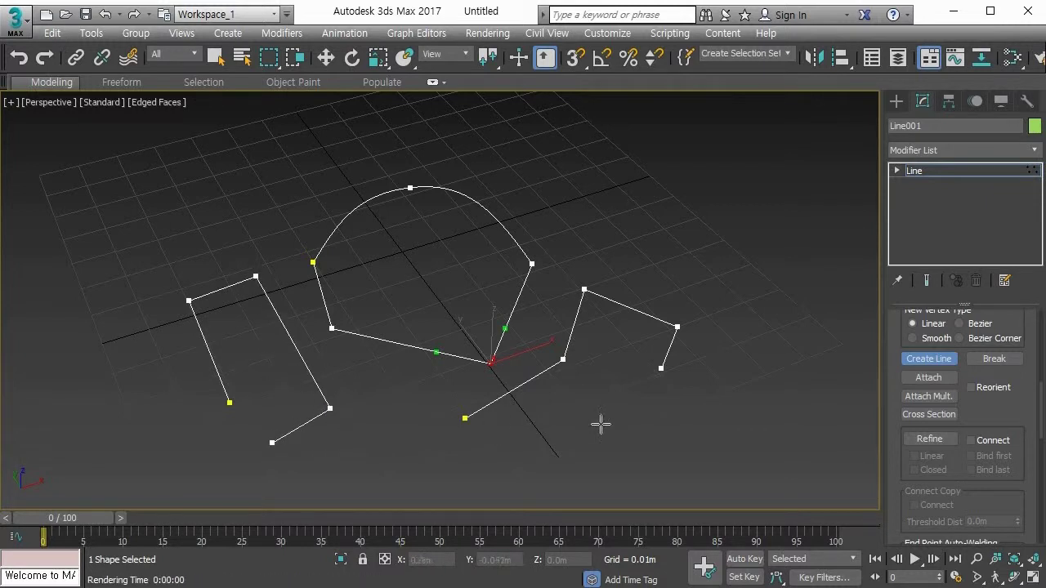
{"action": "left_click", "coordinate": [916, 360]}
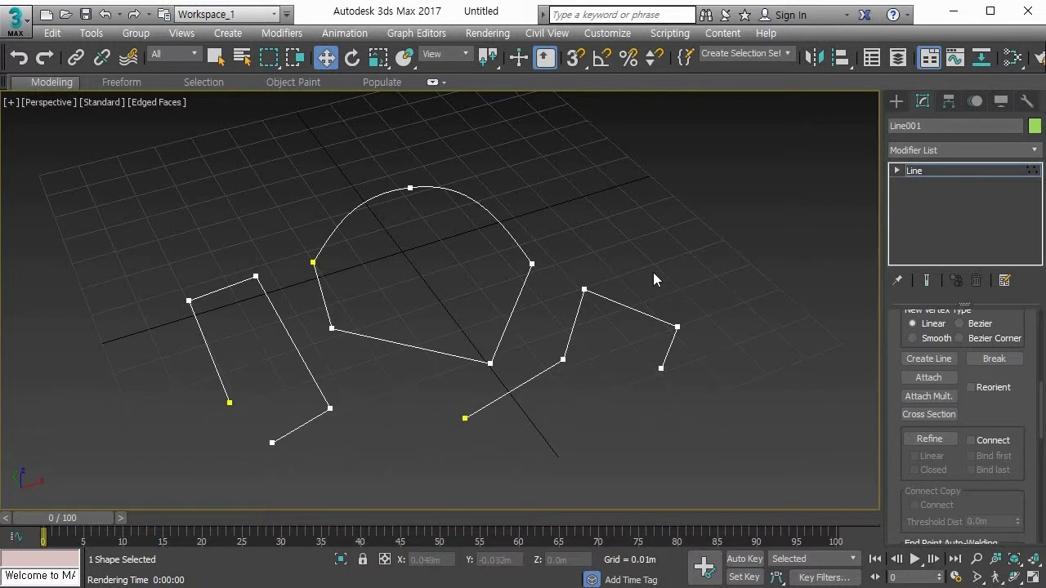
{"action": "key", "text": "q"}
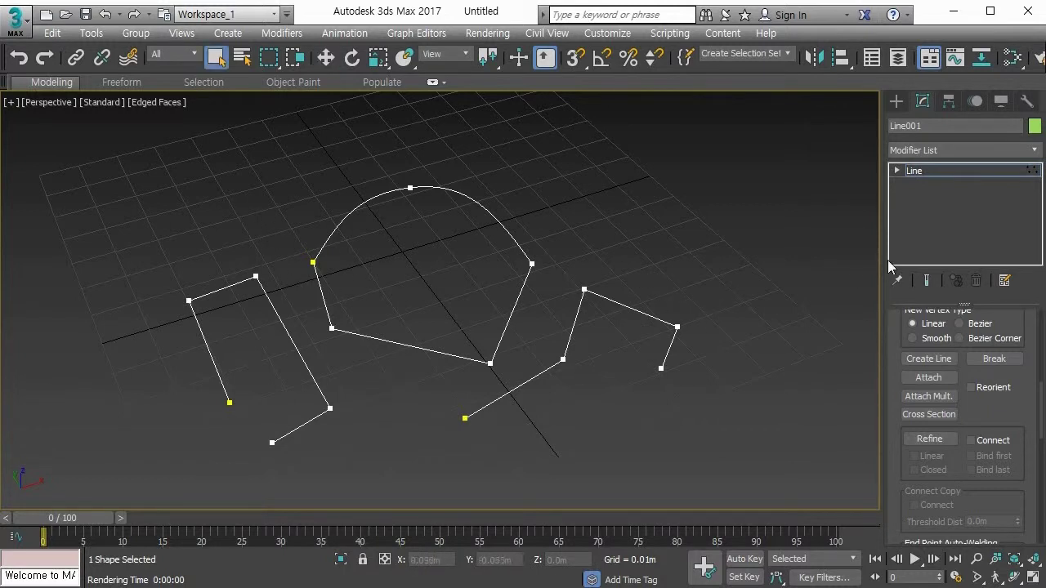
Check at object level that the three splines form one object by picking each of them and clearing the selection between picks.
{"action": "left_click", "coordinate": [604, 271]}
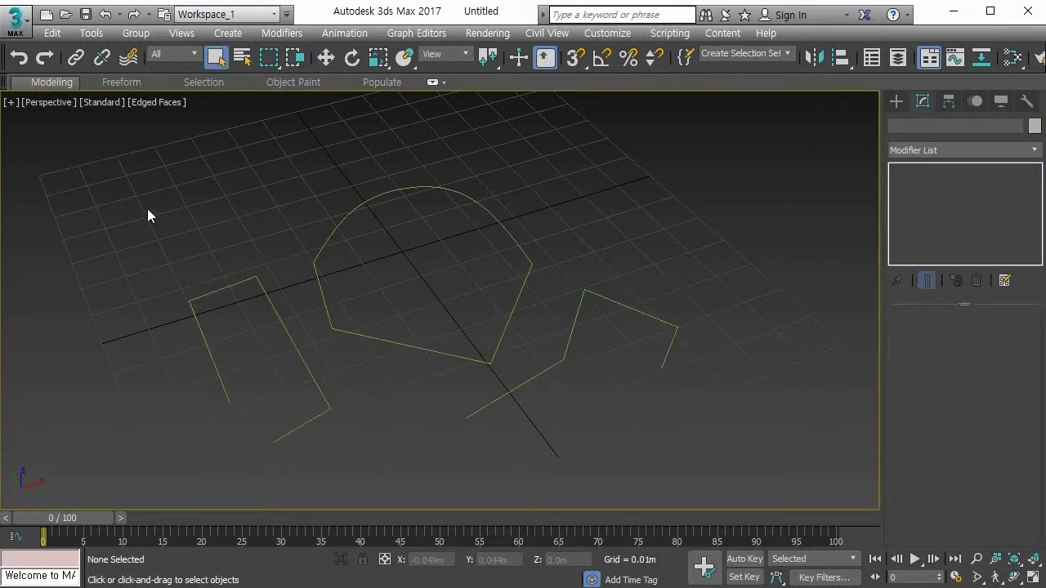
{"action": "left_click", "coordinate": [219, 289]}
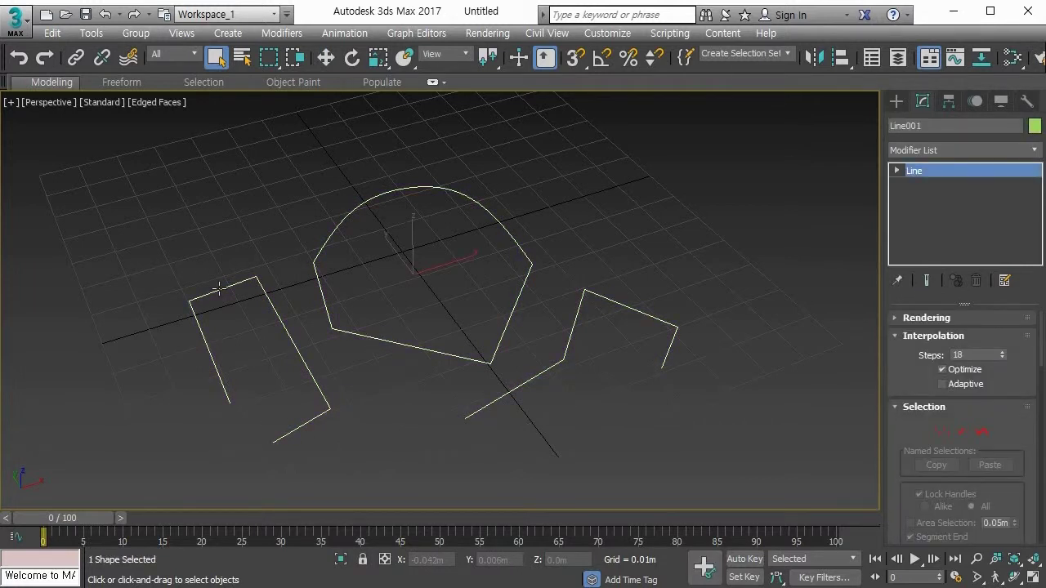
{"action": "left_click", "coordinate": [96, 217]}
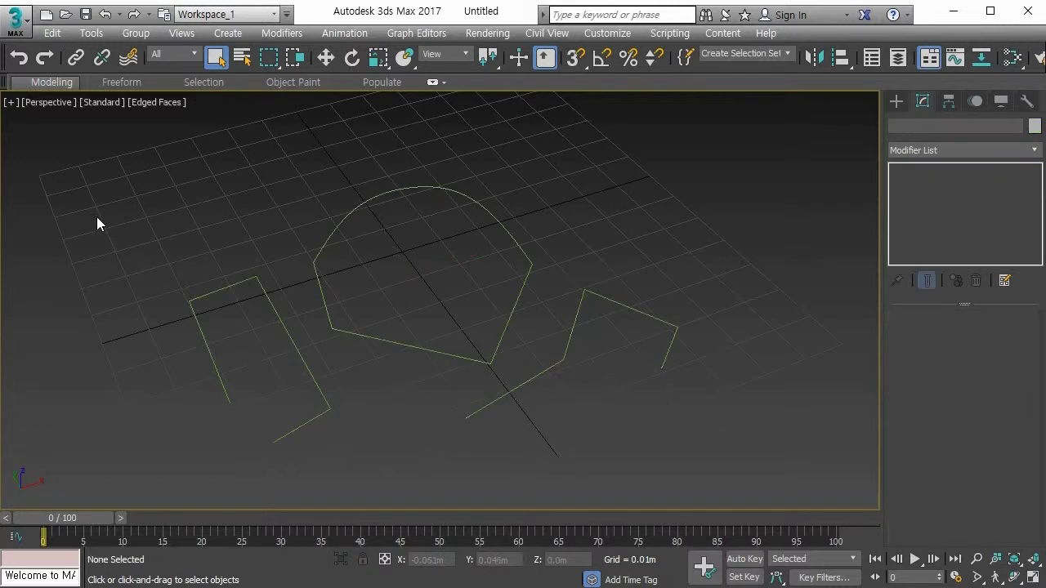
{"action": "left_click", "coordinate": [226, 286]}
{"action": "left_click", "coordinate": [135, 228]}
{"action": "left_click", "coordinate": [519, 293]}
{"action": "left_click", "coordinate": [635, 272]}
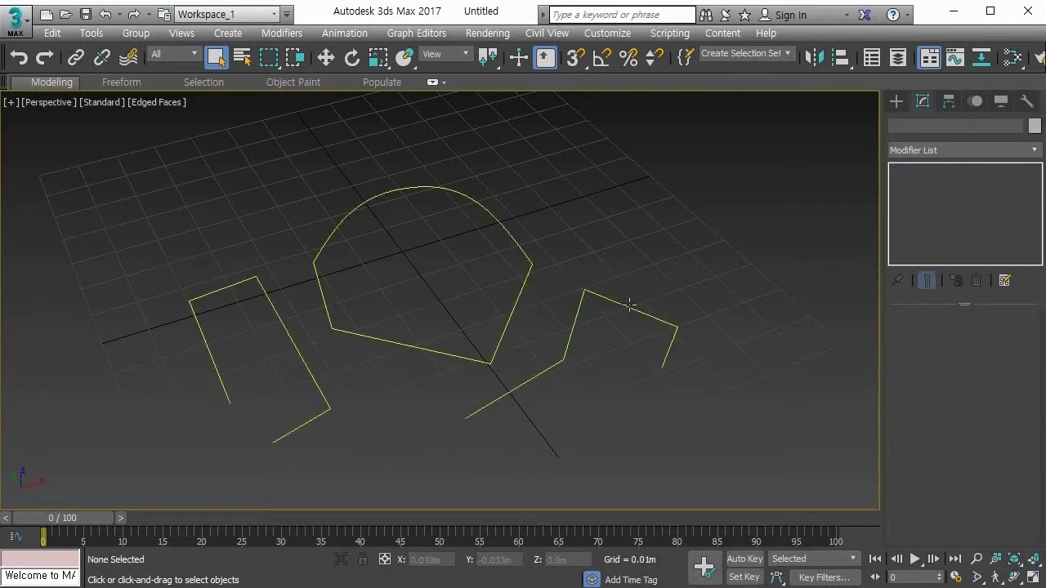
{"action": "left_click", "coordinate": [629, 305]}
{"action": "left_click", "coordinate": [643, 263]}
{"action": "left_click", "coordinate": [584, 290]}
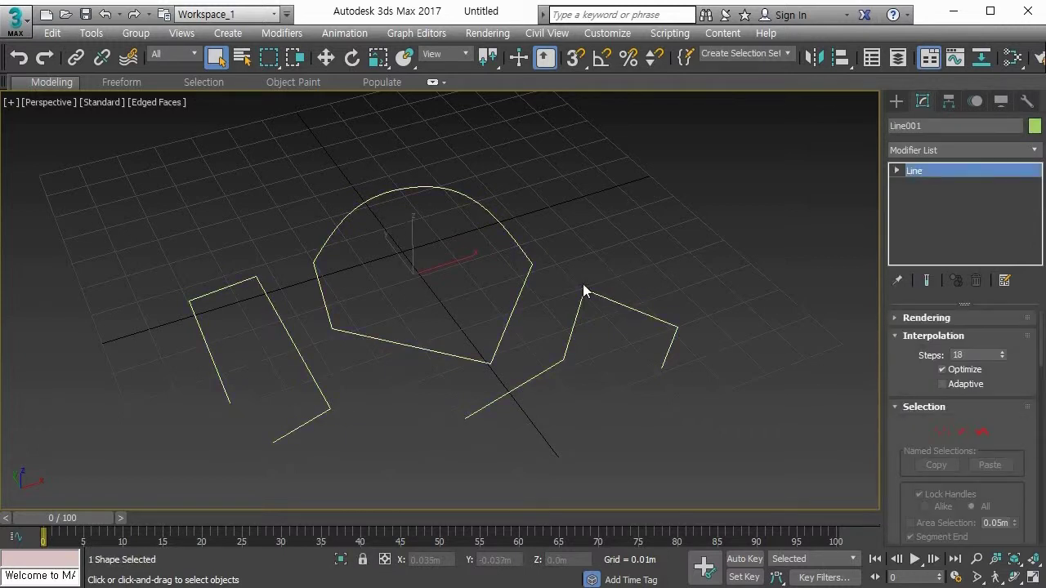
{"action": "left_click", "coordinate": [539, 257]}
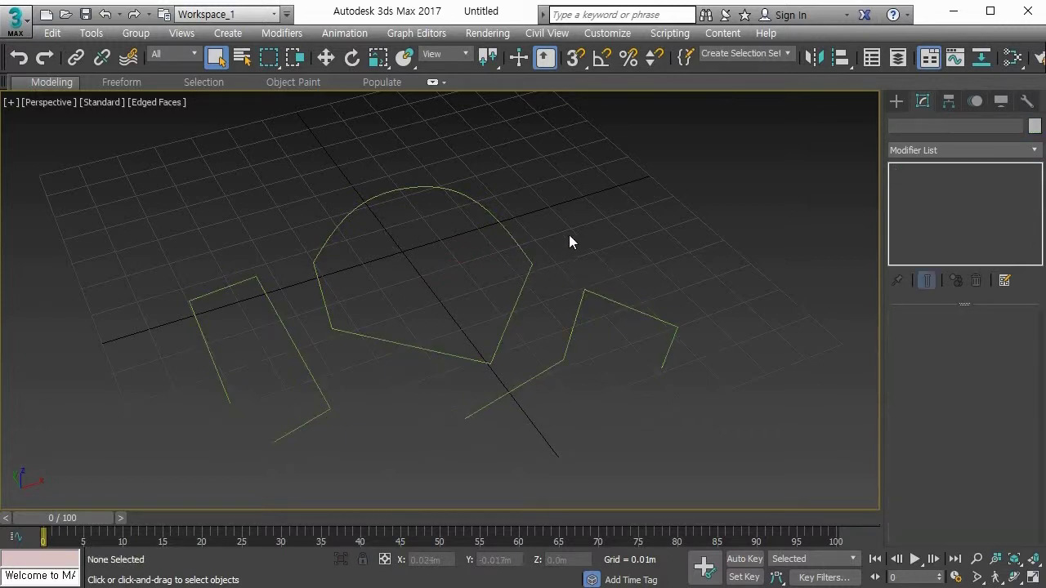
Delete the combined line object and draw a new open five-segment line on the grid's left half, ending just beside its start point.
{"action": "left_click", "coordinate": [436, 360]}
{"action": "key", "text": "Delete"}
{"action": "left_click", "coordinate": [896, 102]}
{"action": "left_click", "coordinate": [929, 213]}
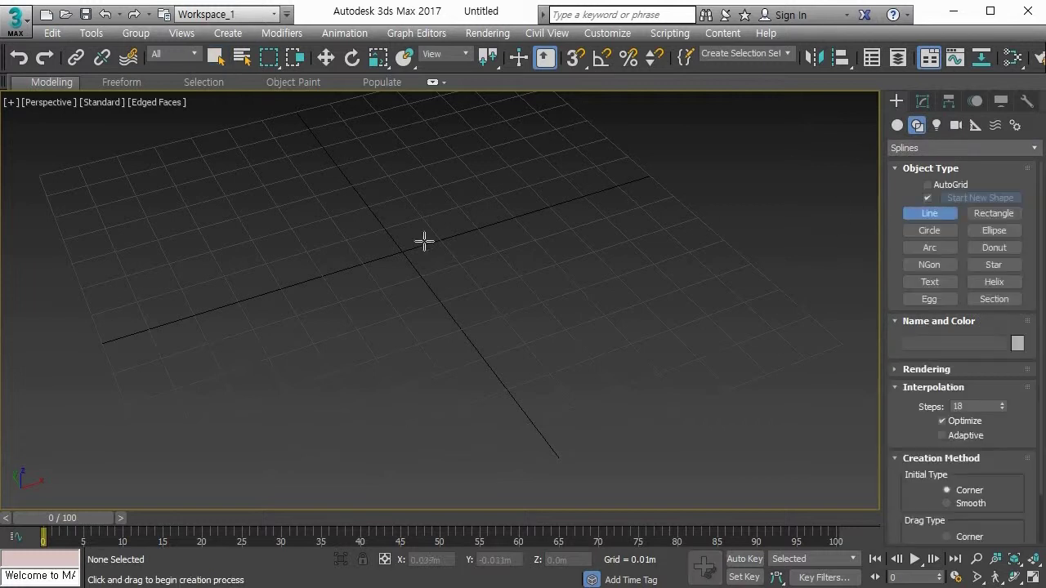
{"action": "left_click", "coordinate": [193, 241]}
{"action": "left_click", "coordinate": [252, 188]}
{"action": "left_click", "coordinate": [348, 268]}
{"action": "left_click", "coordinate": [205, 352]}
{"action": "left_click", "coordinate": [186, 291]}
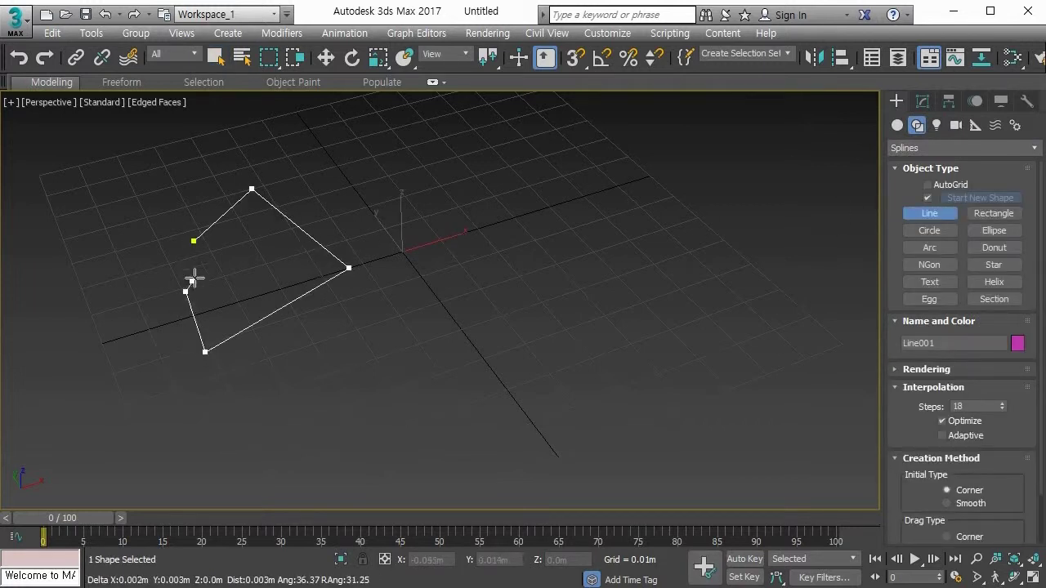
{"action": "left_click", "coordinate": [199, 239]}
{"action": "right_click", "coordinate": [199, 240]}
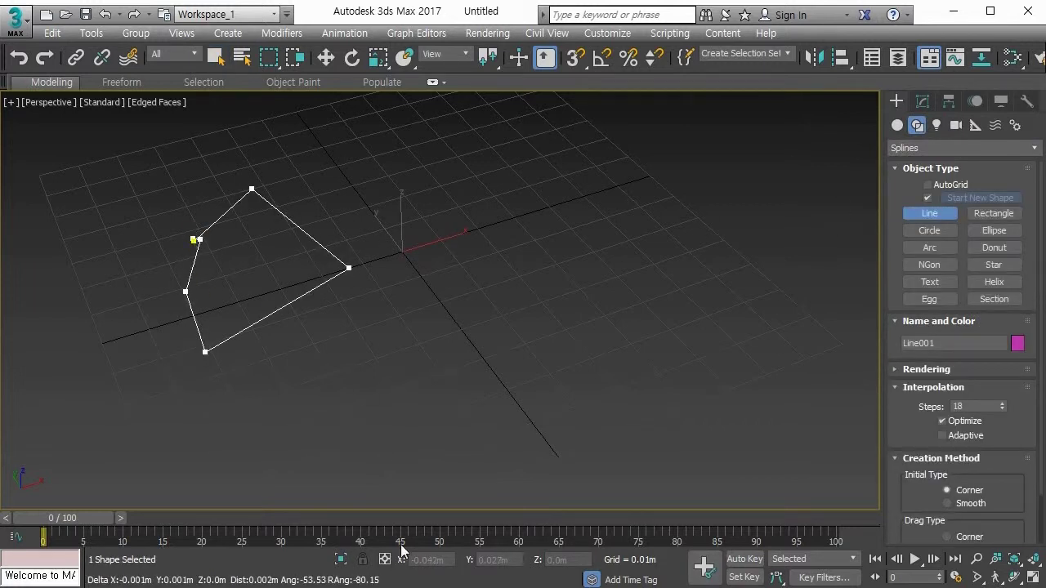
Draw a closed six-sided line on the grid's right half as a separate object, leave line creation and clear the selection.
{"action": "left_click", "coordinate": [508, 260]}
{"action": "left_click", "coordinate": [559, 199]}
{"action": "left_click", "coordinate": [695, 309]}
{"action": "left_click", "coordinate": [579, 410]}
{"action": "left_click", "coordinate": [446, 360]}
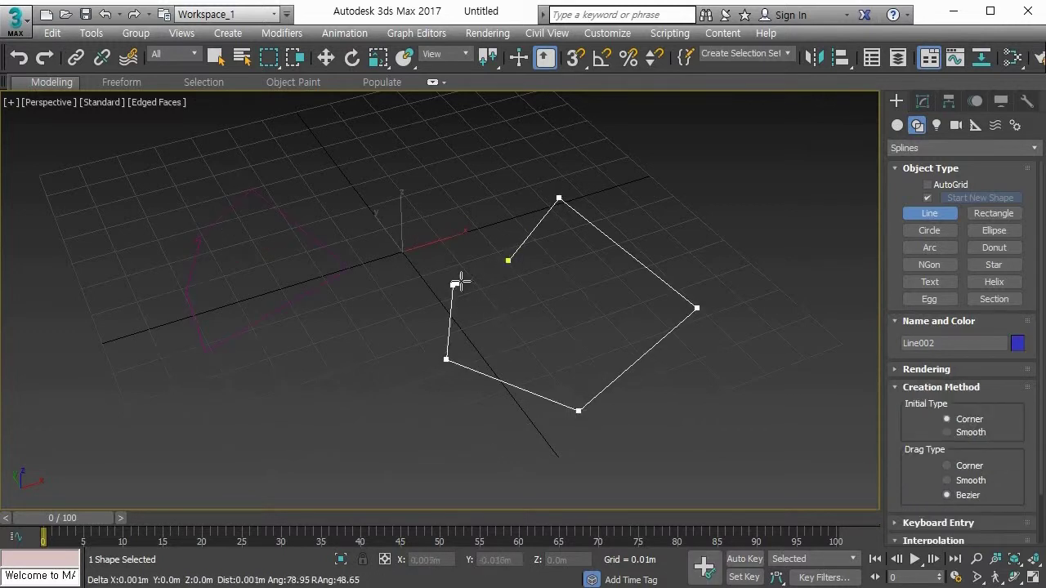
{"action": "left_click", "coordinate": [453, 285]}
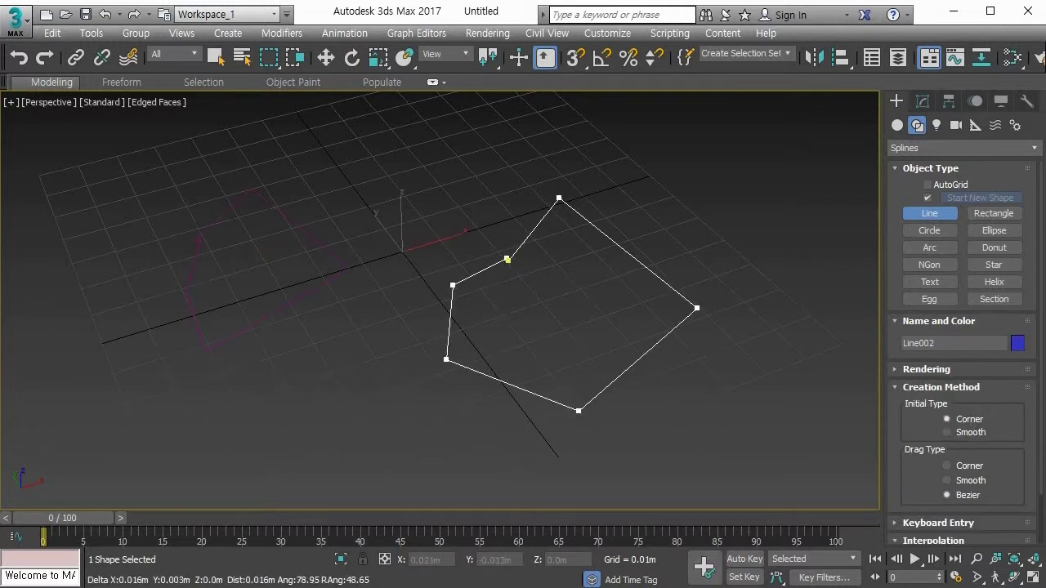
{"action": "left_click", "coordinate": [508, 260]}
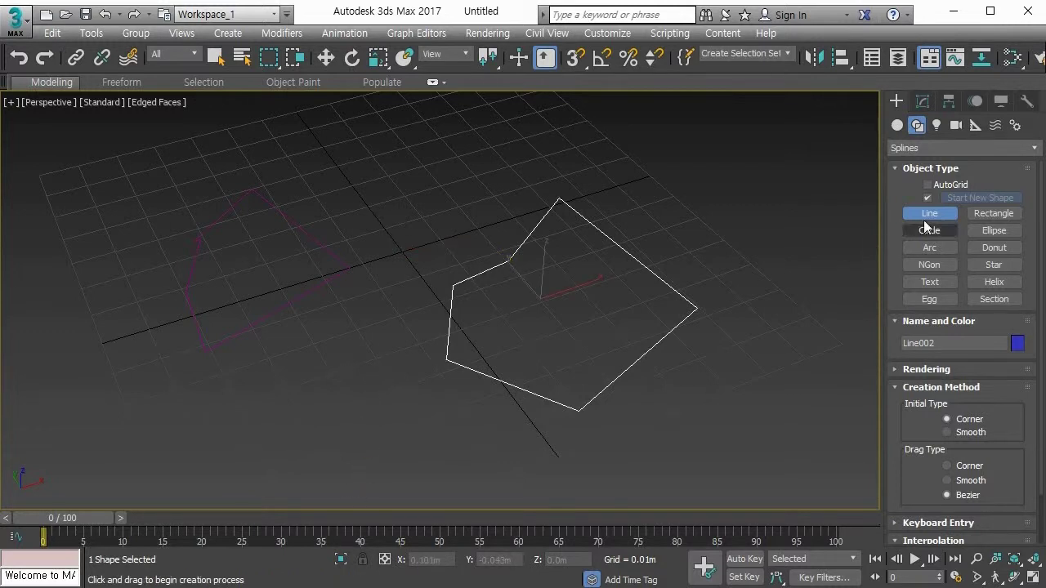
{"action": "left_click", "coordinate": [927, 215]}
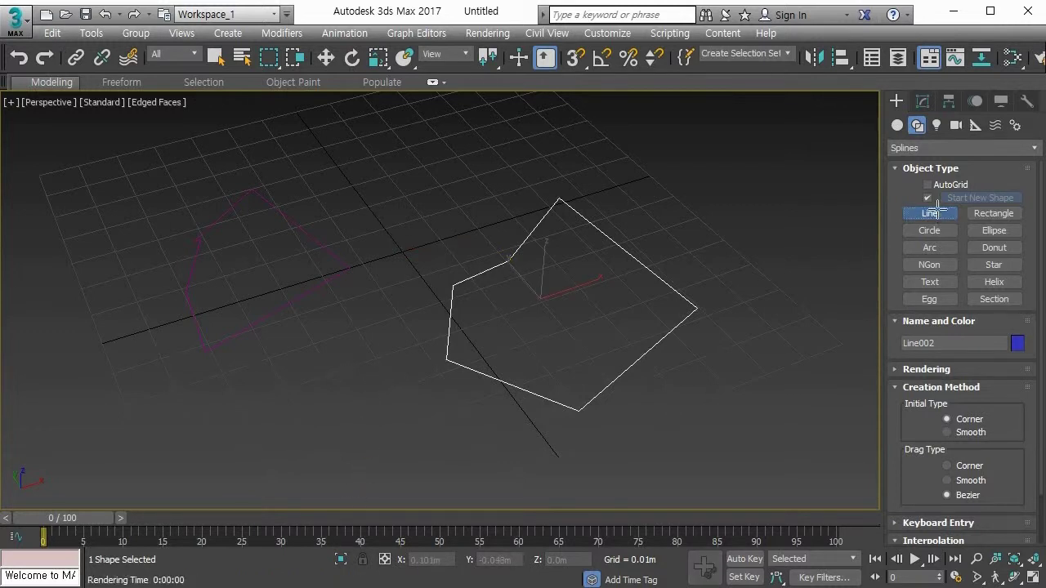
{"action": "left_click", "coordinate": [680, 441]}
{"action": "right_click", "coordinate": [374, 433]}
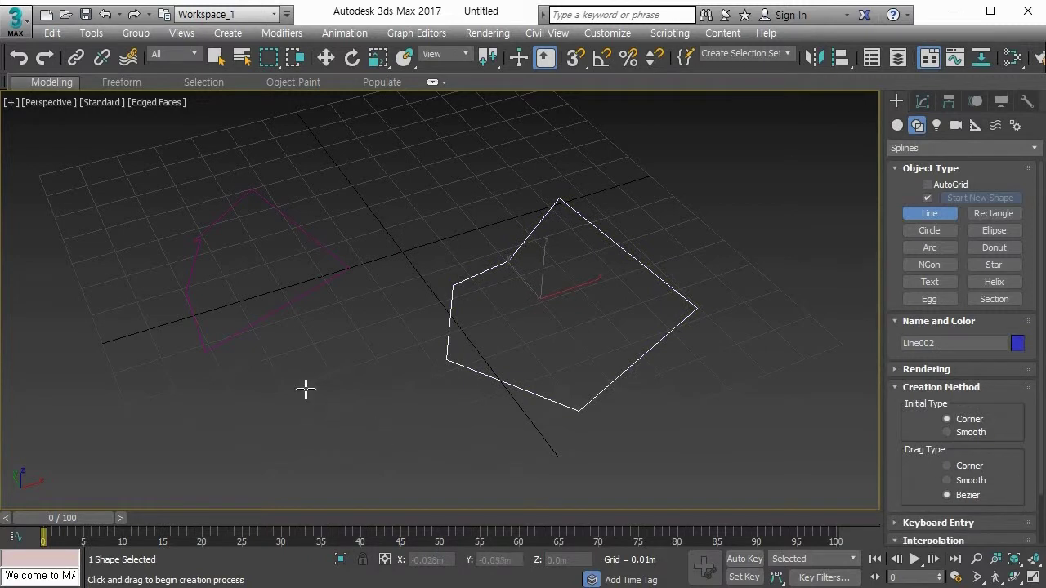
{"action": "right_click", "coordinate": [327, 367]}
{"action": "left_click", "coordinate": [335, 339]}
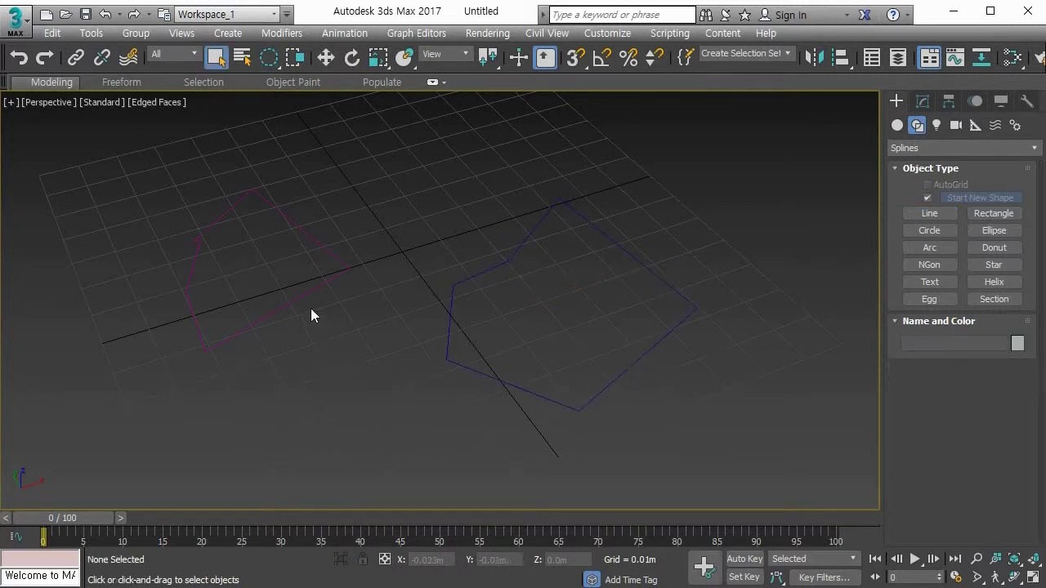
Check that the two lines are separate objects by picking them in turn and clearing the selection between picks.
{"action": "left_click", "coordinate": [303, 292]}
{"action": "left_click", "coordinate": [325, 357]}
{"action": "left_click", "coordinate": [472, 374]}
{"action": "left_click", "coordinate": [331, 366]}
{"action": "left_click", "coordinate": [291, 303]}
{"action": "left_click", "coordinate": [329, 353]}
Move each line separately along X, the left one to about -0.027 m and the right one to about 0.018 m.
{"action": "key", "text": "w"}
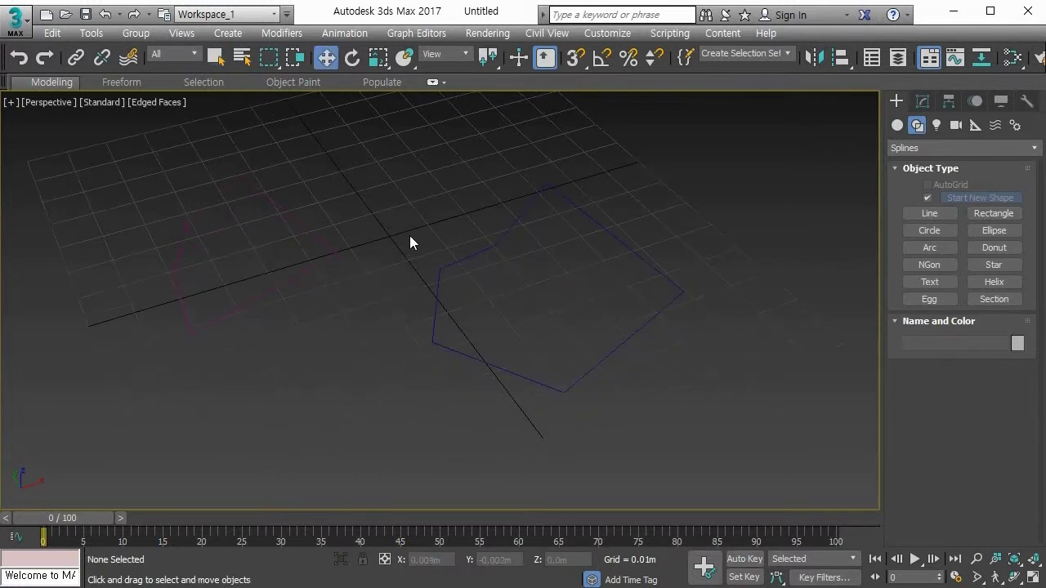
{"action": "left_click", "coordinate": [321, 264]}
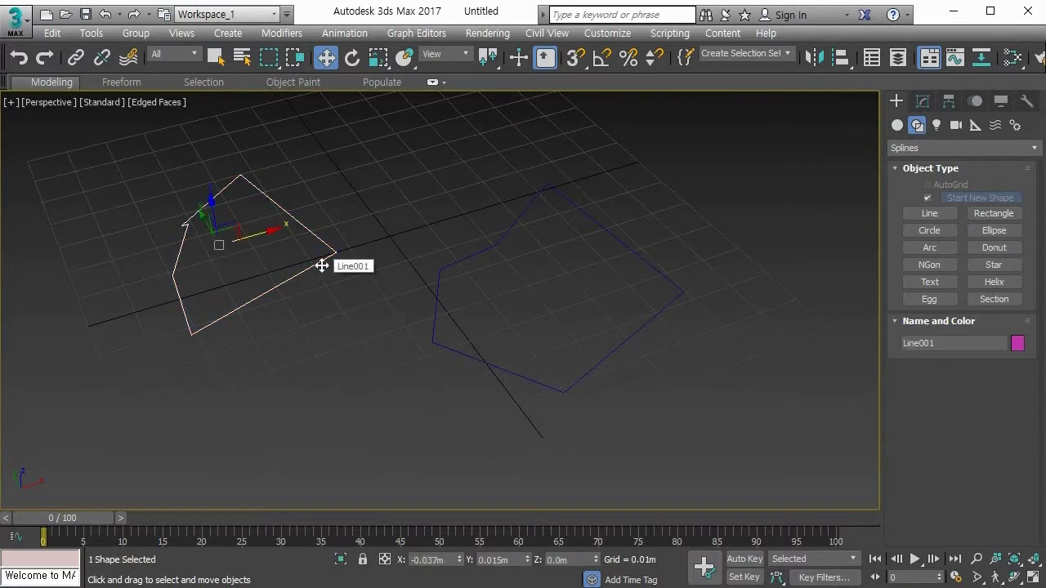
{"action": "left_click_drag", "start_coordinate": [269, 232], "coordinate": [317, 238]}
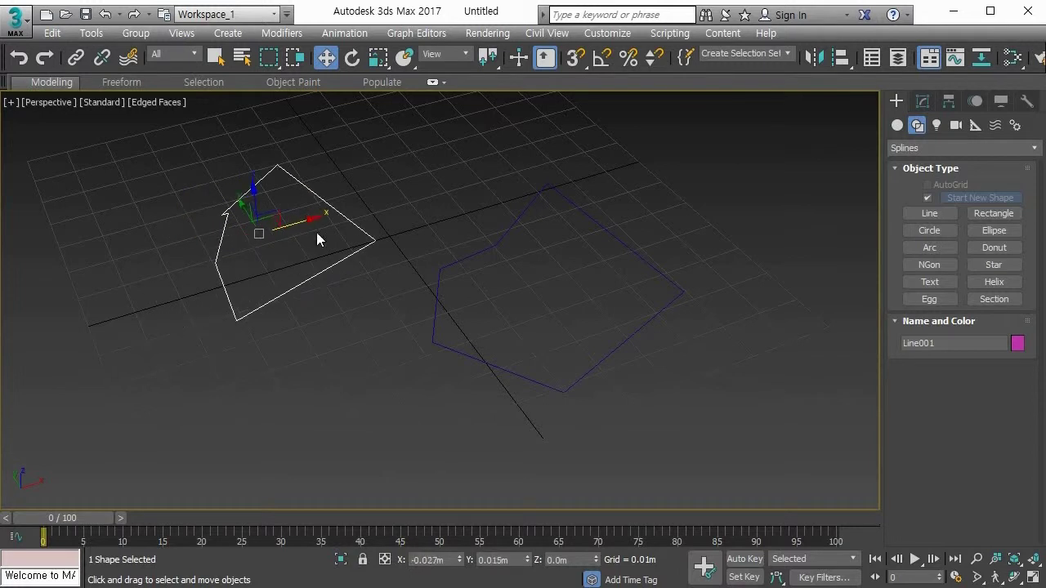
{"action": "left_click", "coordinate": [441, 271]}
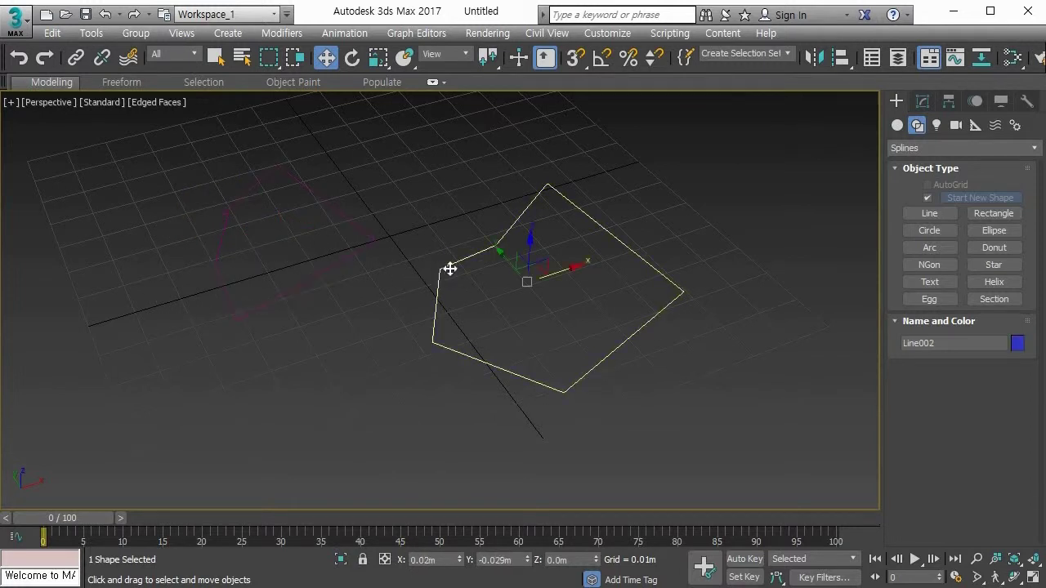
{"action": "left_click", "coordinate": [569, 272]}
{"action": "left_click", "coordinate": [501, 243]}
{"action": "left_click_drag", "start_coordinate": [567, 269], "coordinate": [551, 288]}
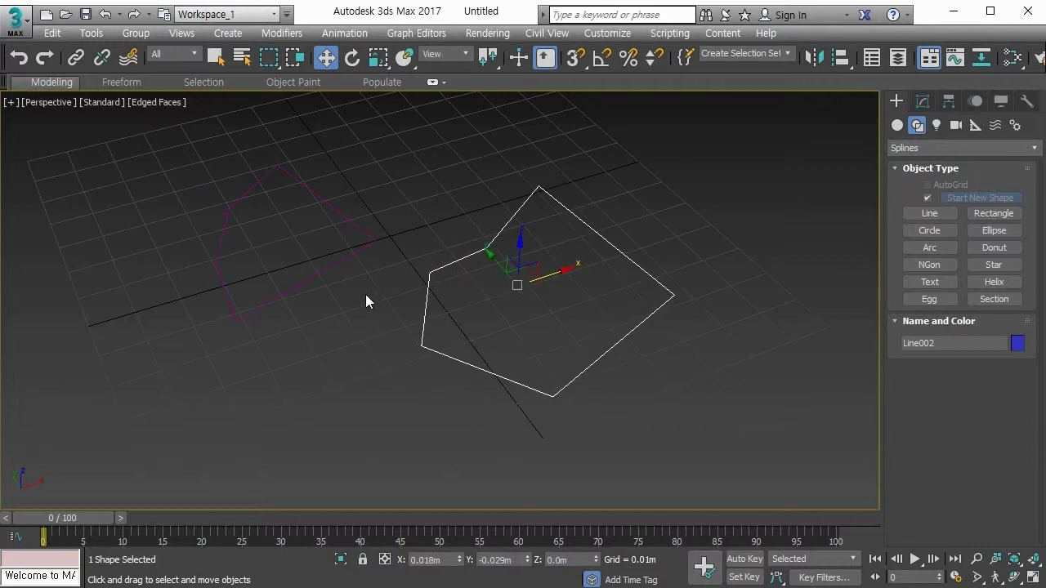
Convert the left line to an editable spline and attach the right line to it.
{"action": "left_click", "coordinate": [302, 176]}
{"action": "right_click", "coordinate": [298, 175]}
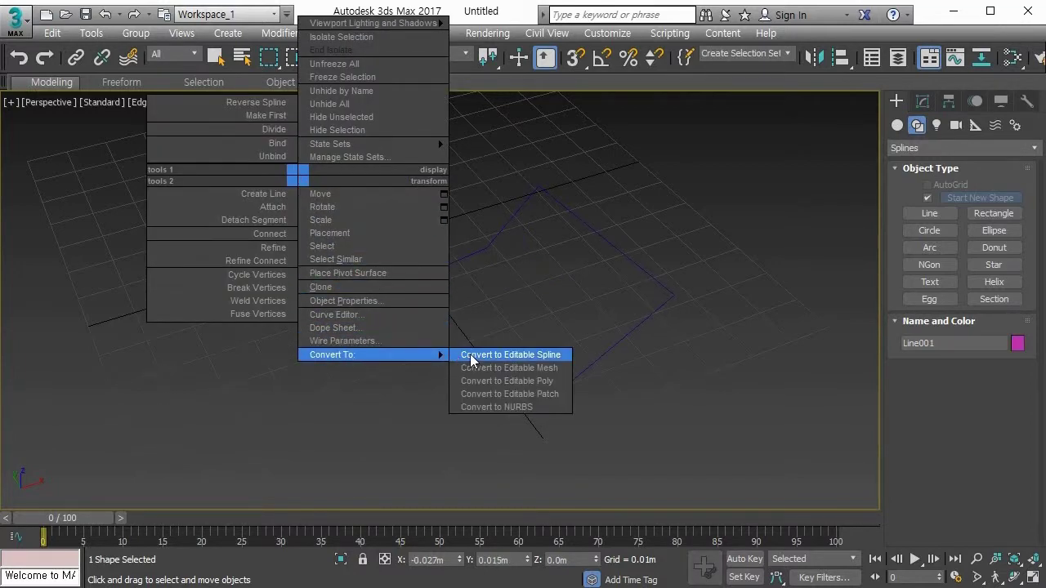
{"action": "left_click", "coordinate": [470, 358]}
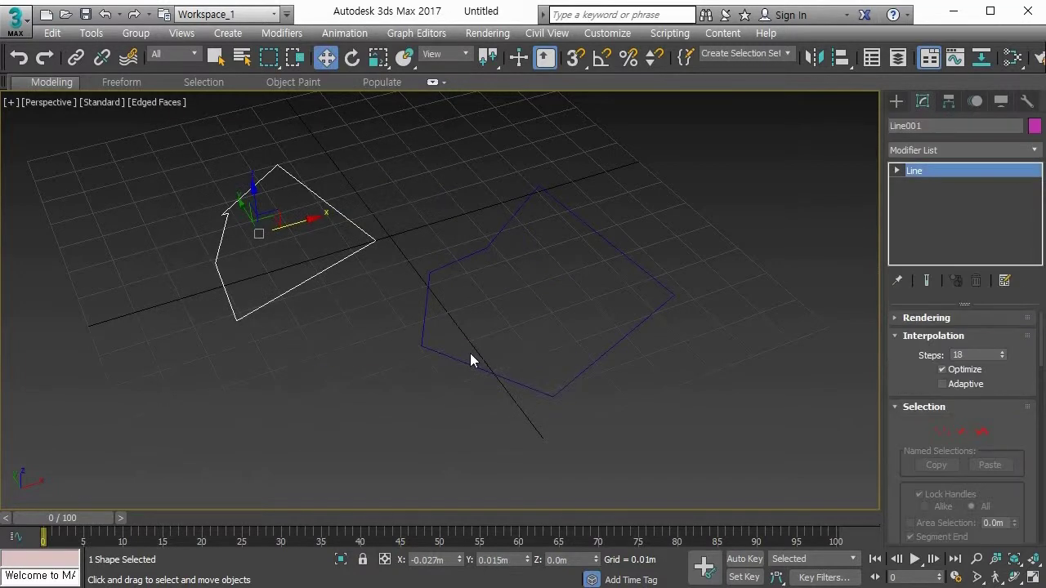
{"action": "left_click_drag", "start_coordinate": [898, 438], "coordinate": [911, 133]}
{"action": "left_click", "coordinate": [928, 436]}
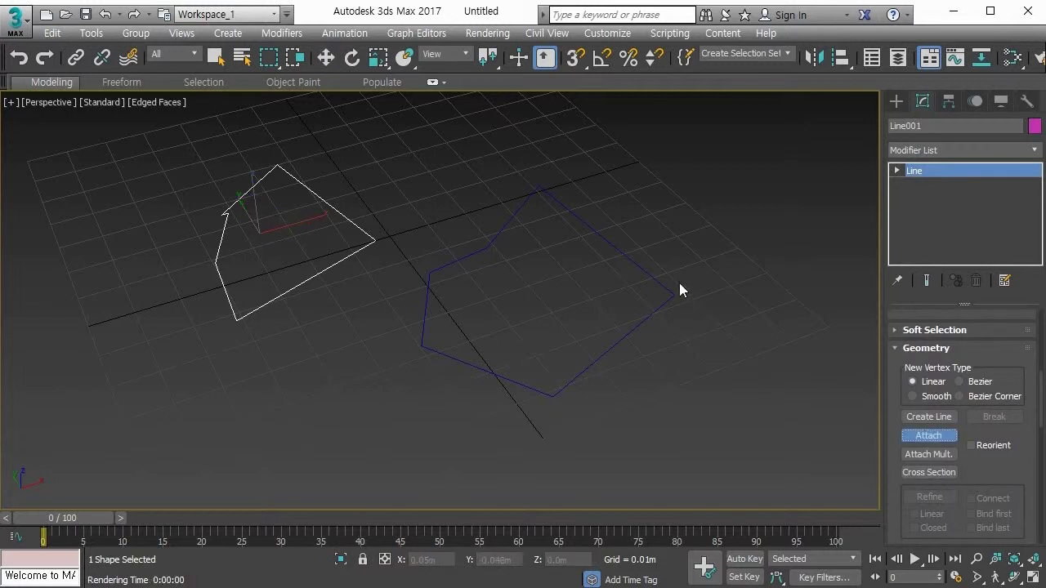
{"action": "left_click", "coordinate": [658, 284]}
Move the combined line object along X to about -0.032 m and briefly show its vertices.
{"action": "key", "text": "w"}
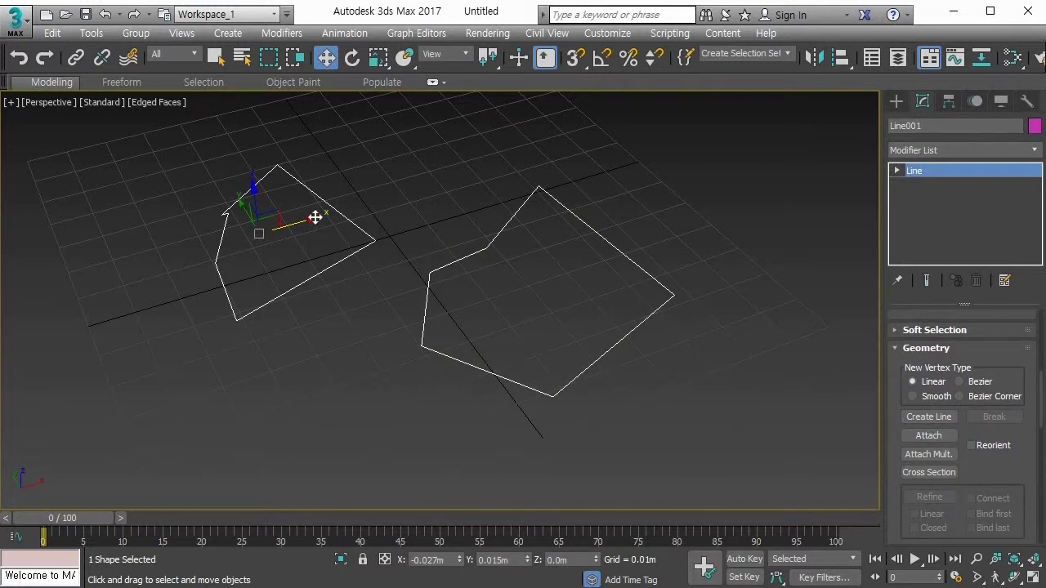
{"action": "left_click_drag", "start_coordinate": [314, 218], "coordinate": [293, 232]}
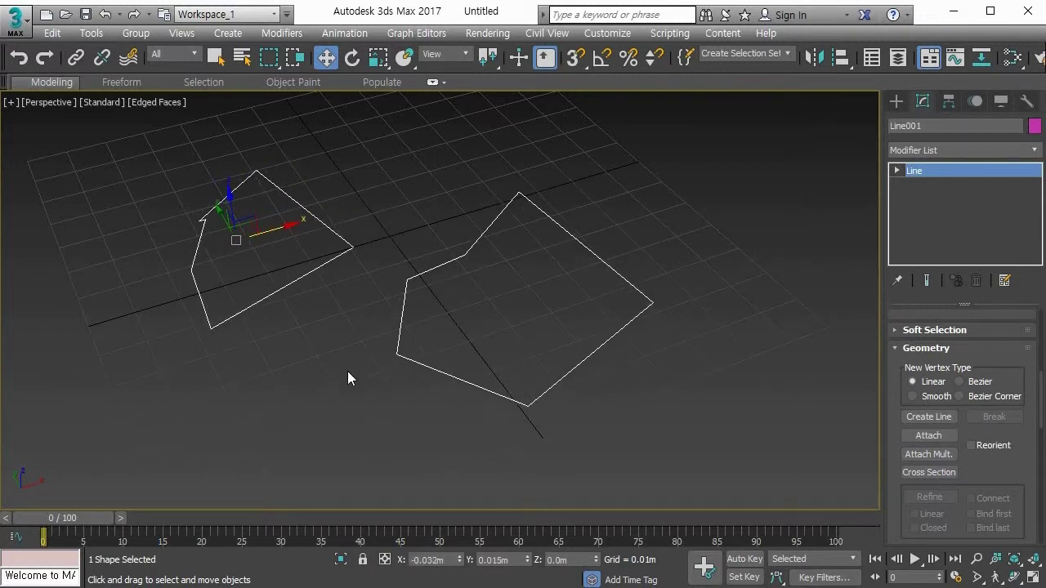
{"action": "key", "text": "1"}
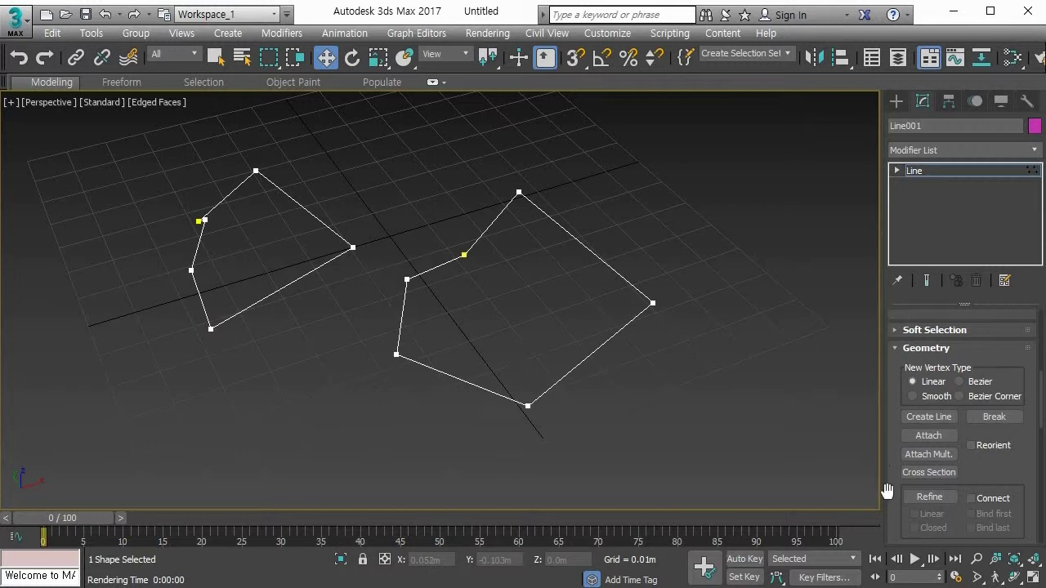
{"action": "key", "text": "1"}
View the Attach Multiple object list and close it without attaching anything.
{"action": "left_click_drag", "start_coordinate": [889, 498], "coordinate": [884, 401]}
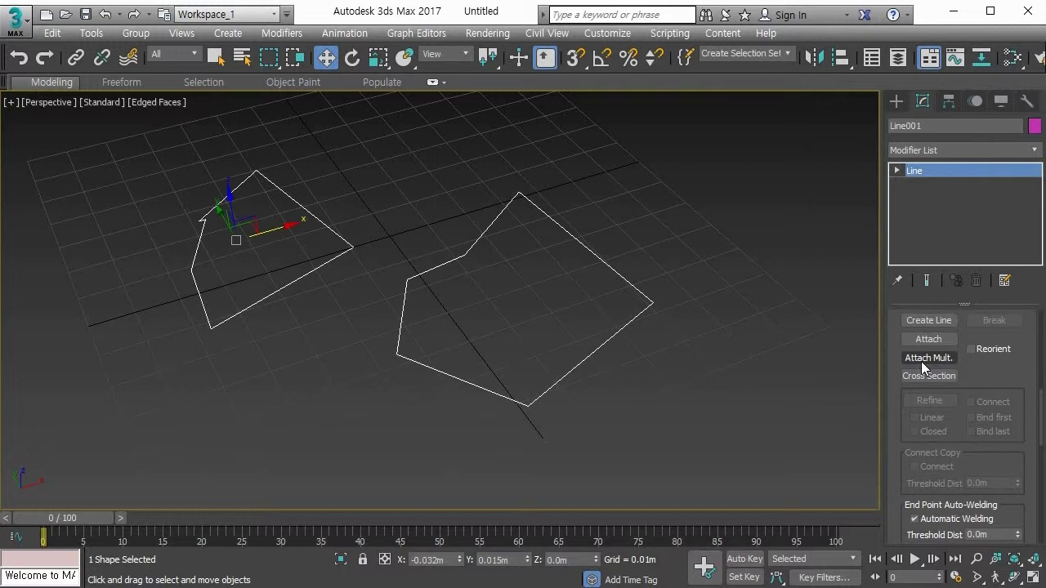
{"action": "left_click", "coordinate": [921, 361]}
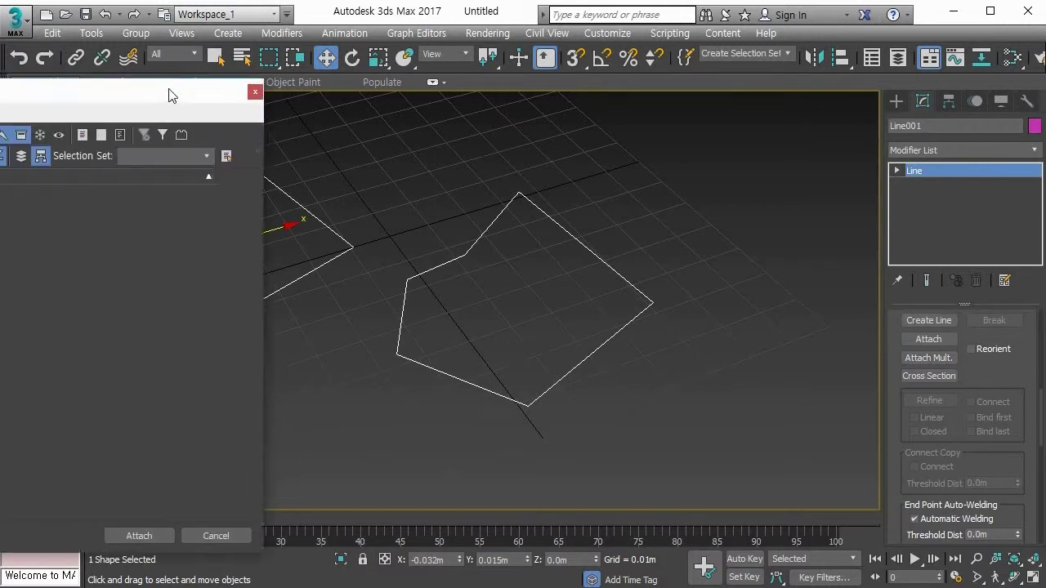
{"action": "left_click_drag", "start_coordinate": [168, 93], "coordinate": [773, 119]}
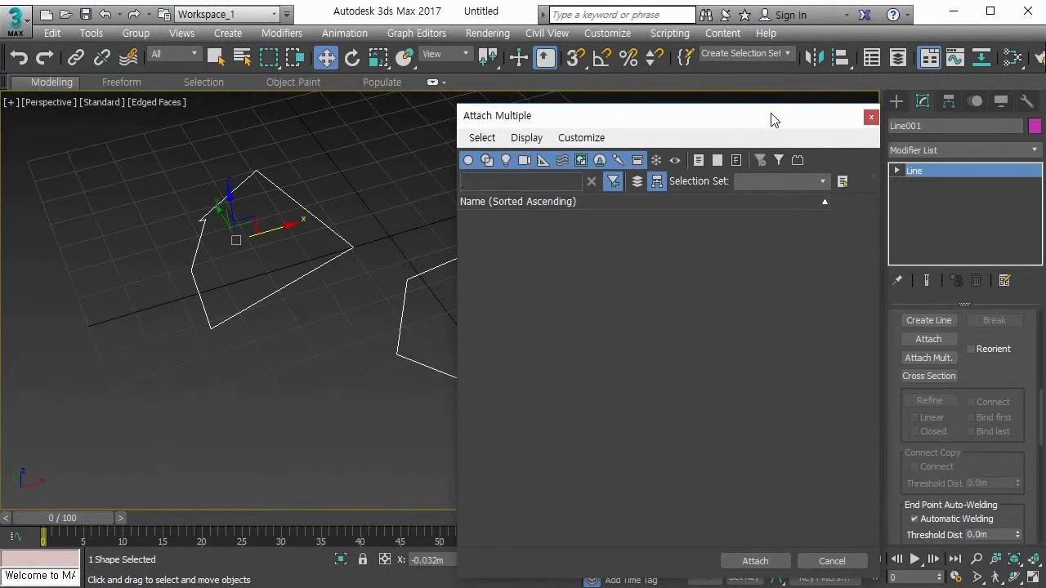
{"action": "left_click", "coordinate": [872, 118]}
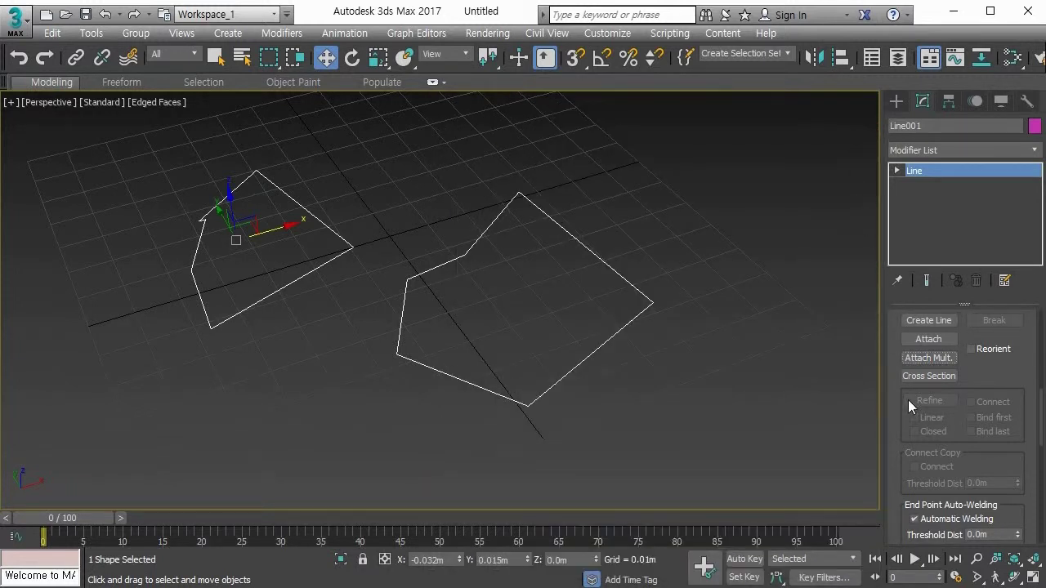
Undo the attachment and the moves back to the two separate lines in their original places.
{"action": "left_click_drag", "start_coordinate": [890, 440], "coordinate": [882, 275]}
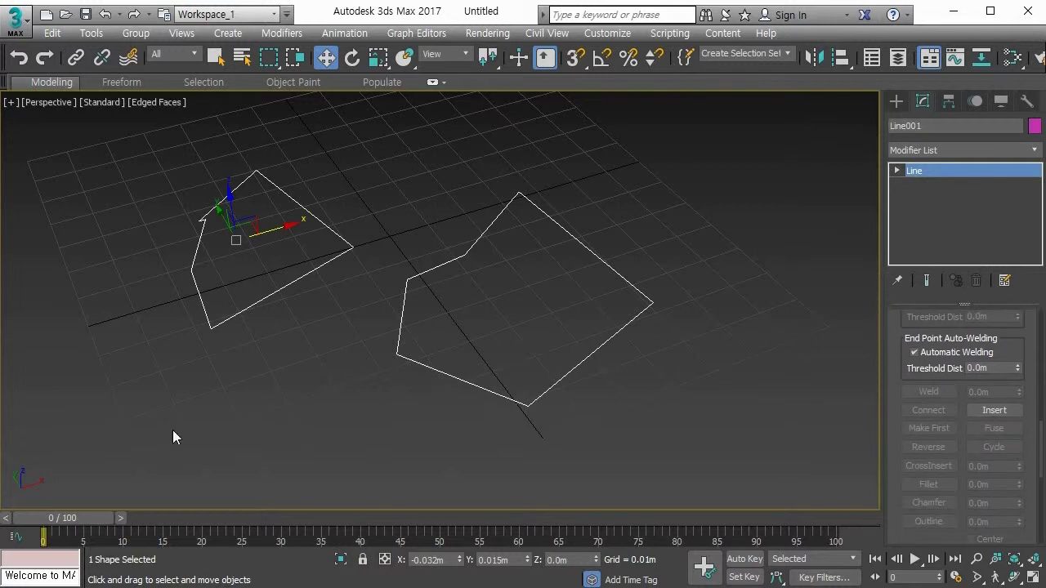
{"action": "left_click", "coordinate": [381, 348]}
{"action": "left_click", "coordinate": [410, 355]}
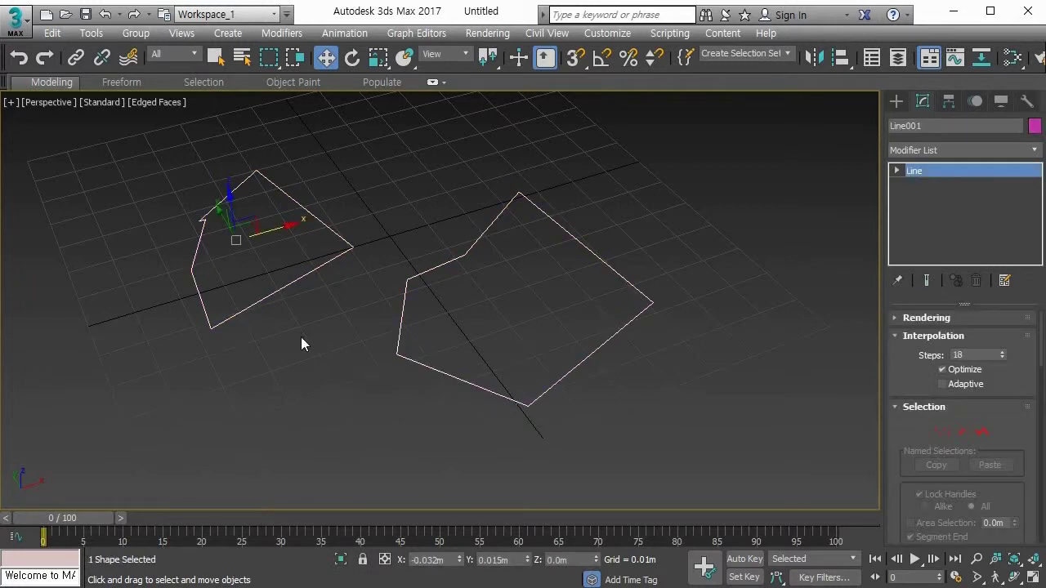
{"action": "key", "text": "ctrl+z"}
{"action": "key", "text": "ctrl+z"}
{"action": "key", "text": "ctrl+z"}
{"action": "key", "text": "ctrl+z"}
{"action": "key", "text": "ctrl+z"}
{"action": "key", "text": "ctrl+z"}
{"action": "key", "text": "ctrl+z"}
{"action": "key", "text": "ctrl+z"}
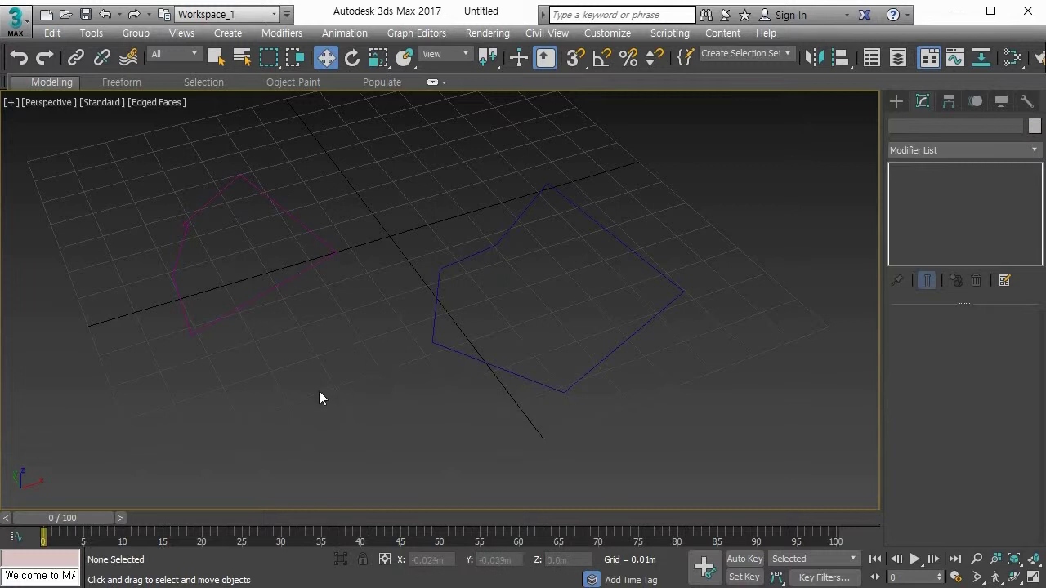
Select the left line again and convert it to an editable spline.
{"action": "left_click", "coordinate": [259, 299]}
{"action": "right_click", "coordinate": [260, 299]}
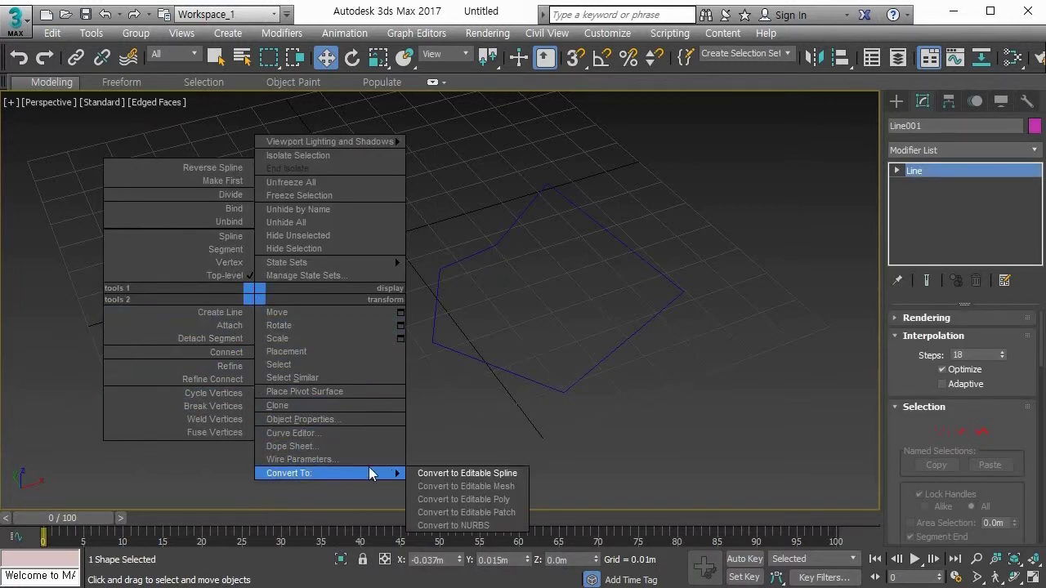
{"action": "mouse_move", "coordinate": [402, 475]}
{"action": "left_click", "coordinate": [433, 483]}
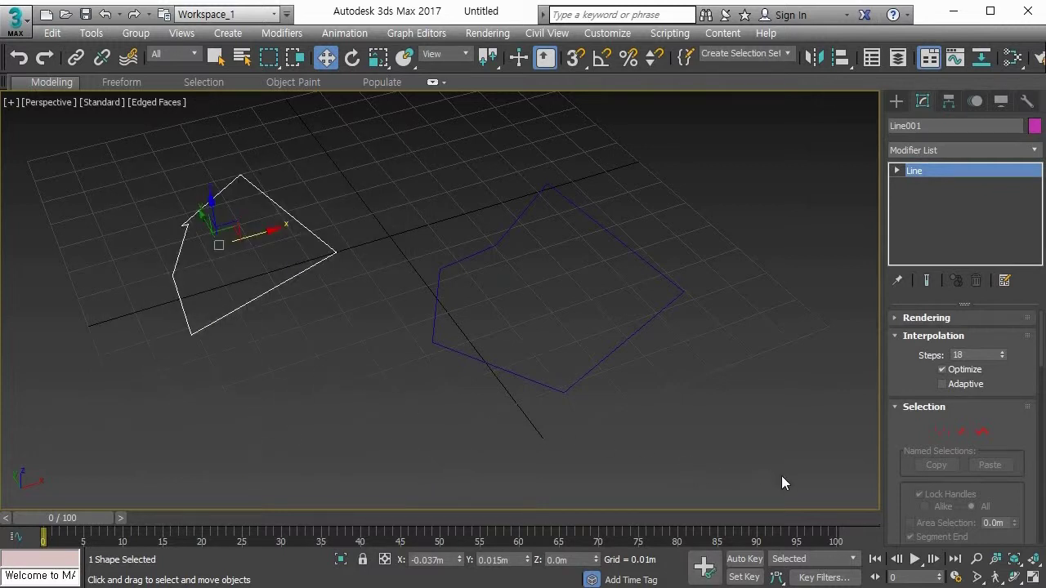
Enable Reorient, attach the right line to the left line, and leave the Attach mode.
{"action": "left_click_drag", "start_coordinate": [889, 499], "coordinate": [854, 147]}
{"action": "left_click", "coordinate": [974, 417]}
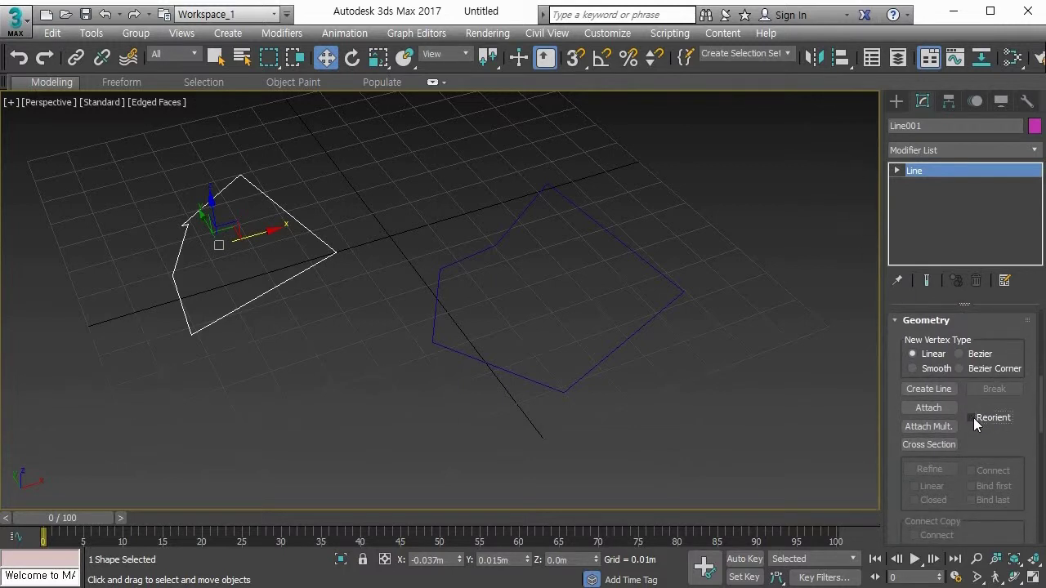
{"action": "left_click", "coordinate": [941, 412]}
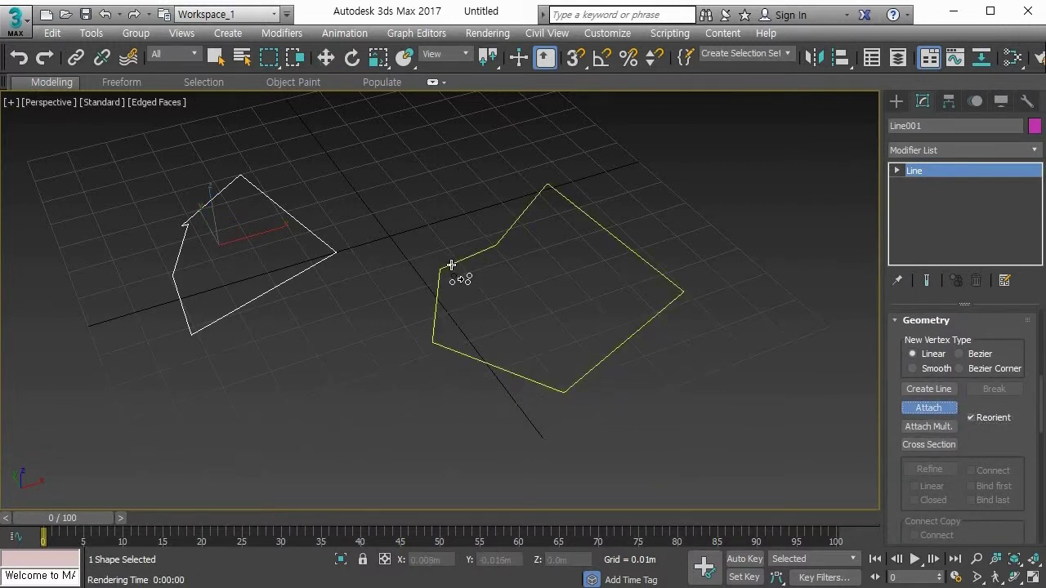
{"action": "left_click", "coordinate": [451, 267]}
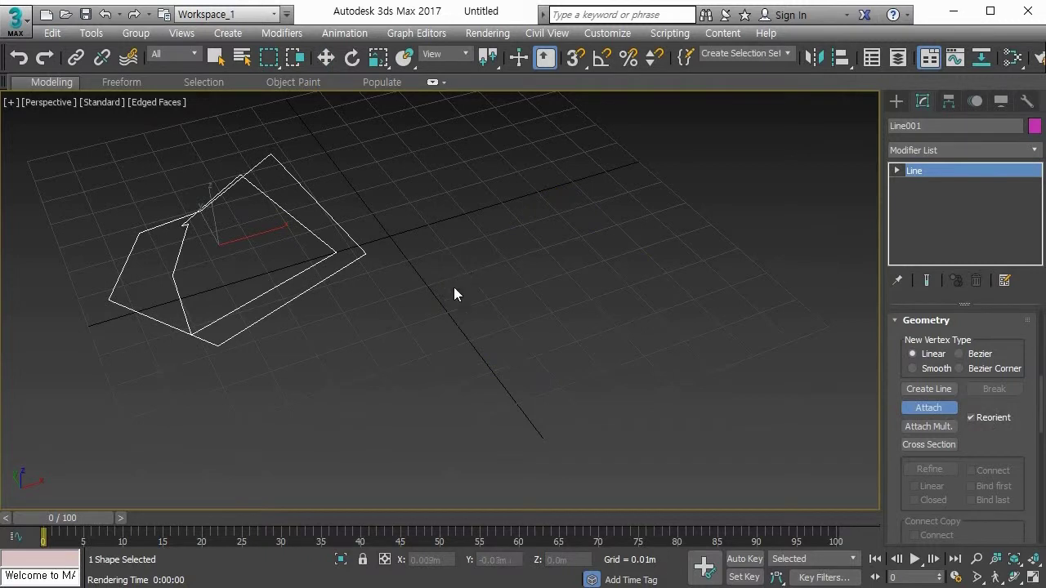
{"action": "left_click", "coordinate": [921, 405]}
Delete the reoriented combined line object from the scene.
{"action": "key", "text": "Delete"}
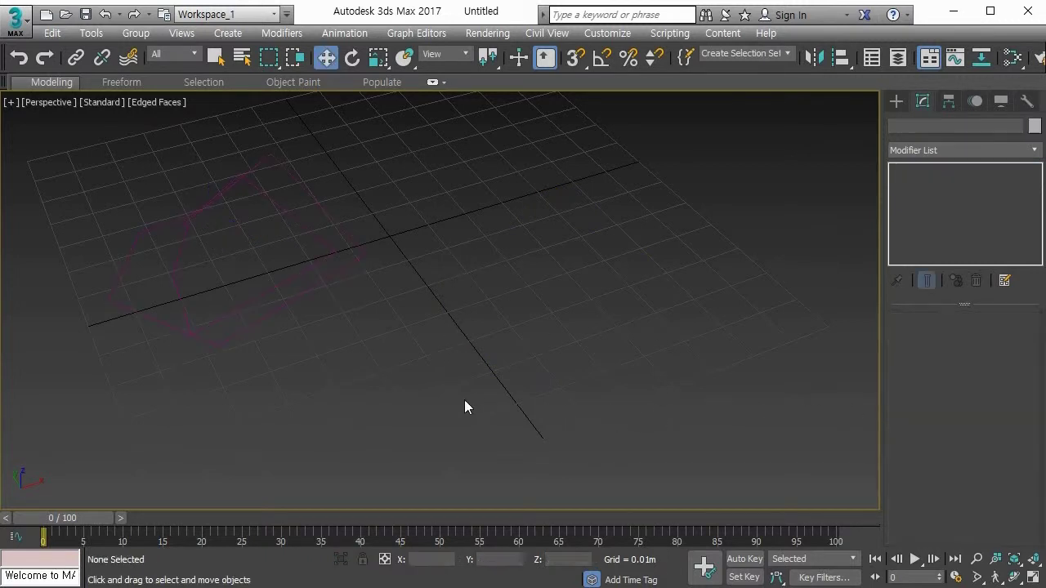
{"action": "key", "text": "ctrl+z"}
{"action": "key", "text": "Delete"}
Draw a rectangle about 0.069 m long and 0.055 m wide, and a second one inside it, about 0.04 m by 0.025 m.
{"action": "left_click", "coordinate": [897, 101]}
{"action": "left_click", "coordinate": [992, 213]}
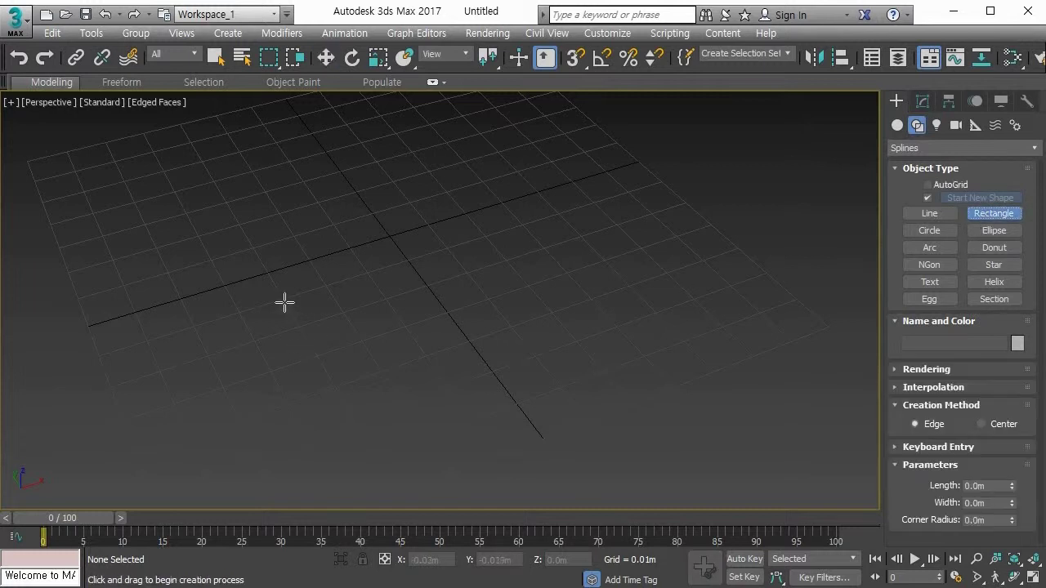
{"action": "left_click_drag", "start_coordinate": [314, 254], "coordinate": [694, 378]}
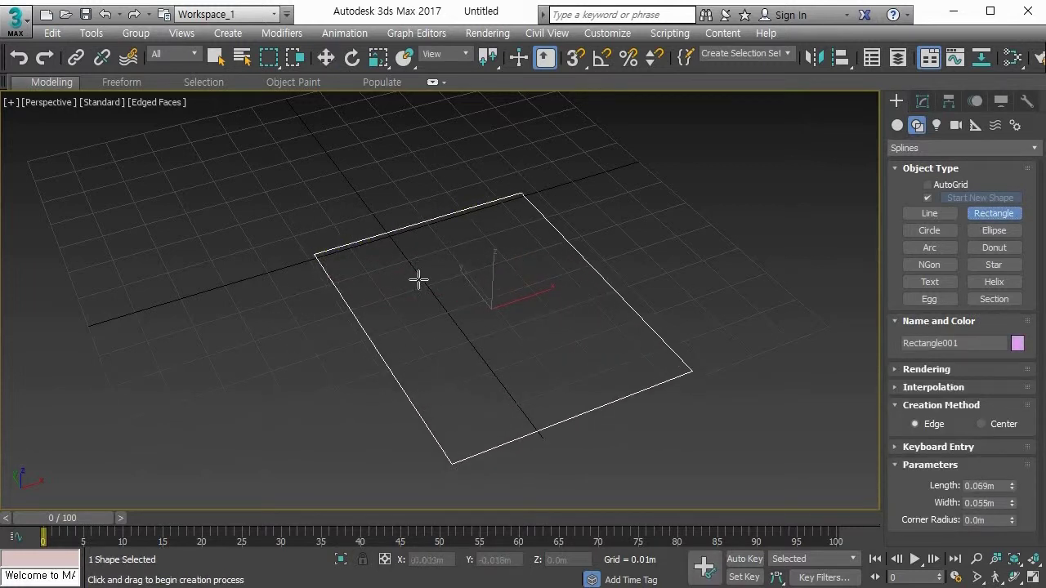
{"action": "left_click_drag", "start_coordinate": [420, 277], "coordinate": [616, 355]}
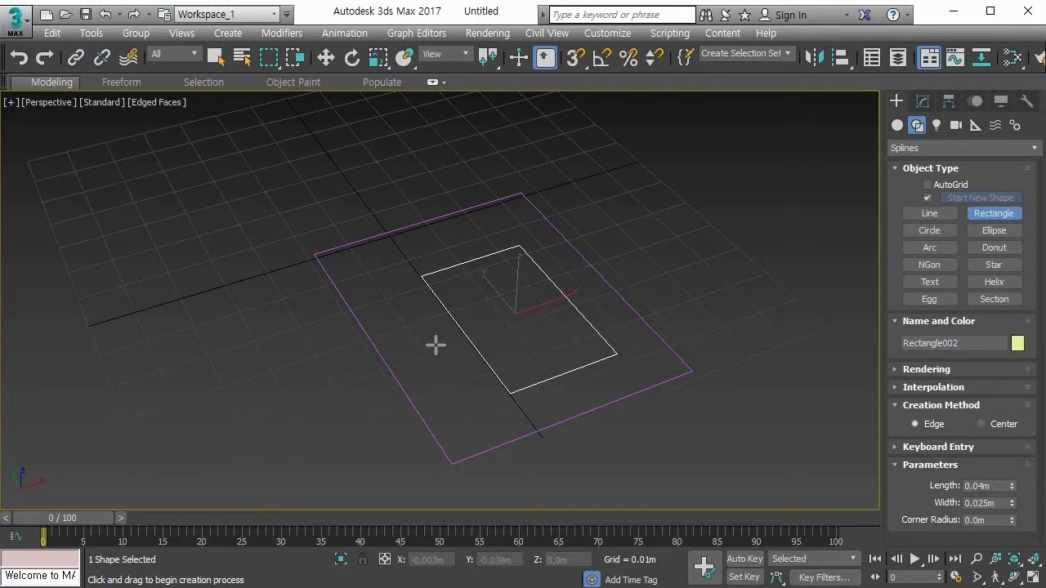
{"action": "right_click", "coordinate": [455, 327]}
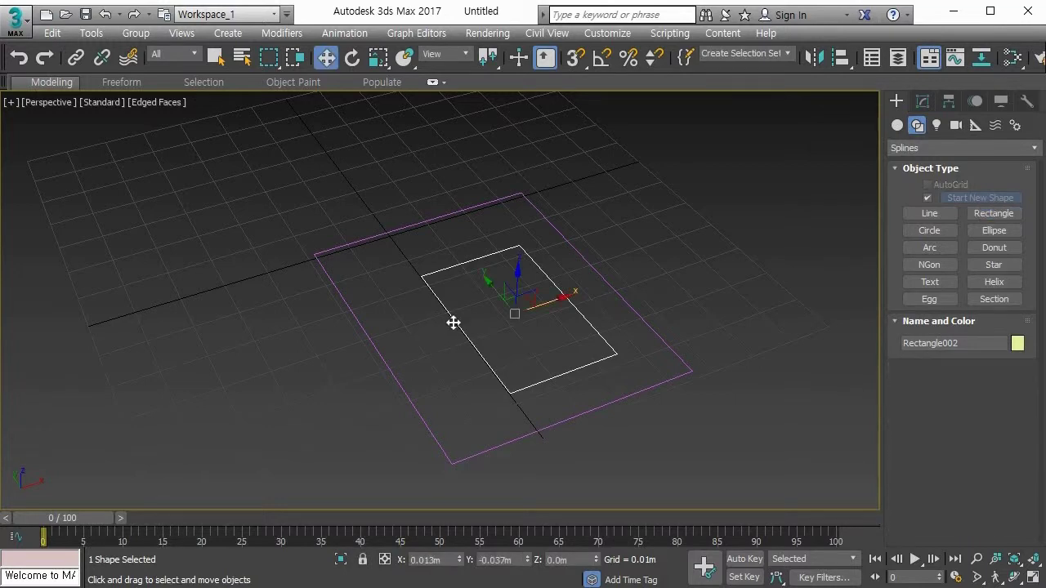
Convert the inner rectangle to an editable spline and attach the outer rectangle to it with Reorient on.
{"action": "right_click", "coordinate": [456, 326]}
{"action": "mouse_move", "coordinate": [546, 503]}
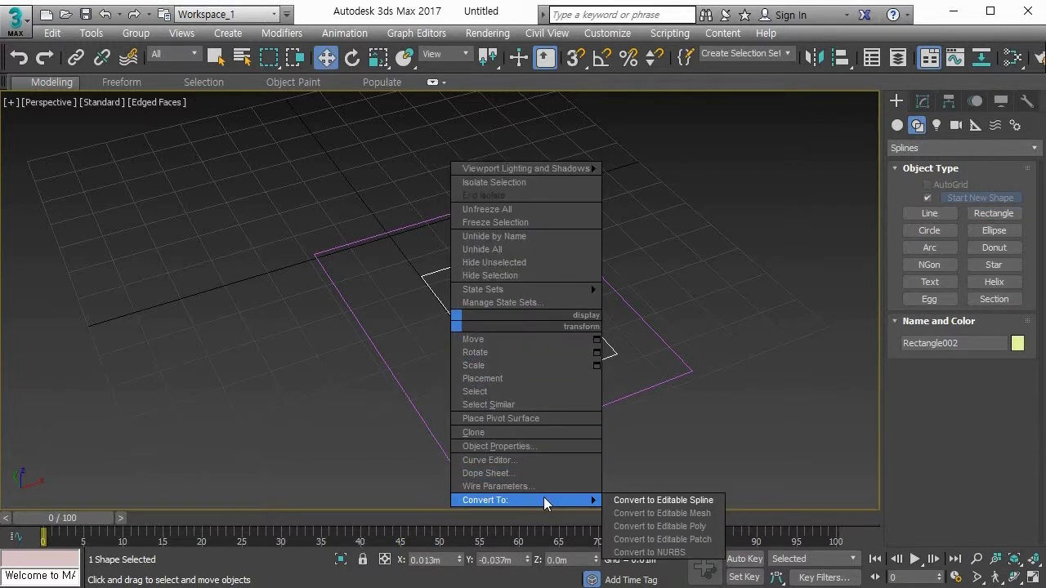
{"action": "left_click", "coordinate": [650, 500]}
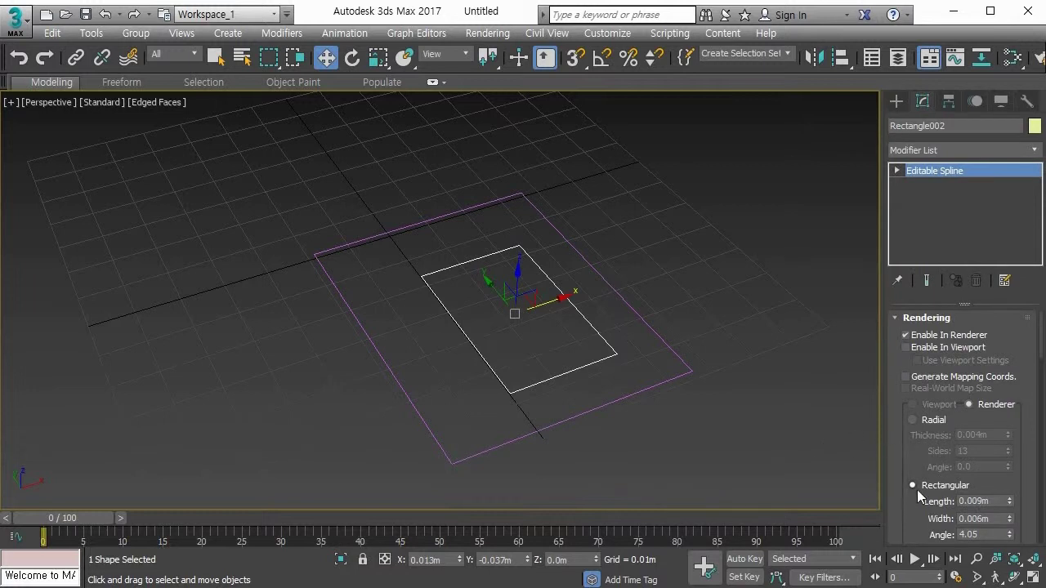
{"action": "scroll", "coordinate": [902, 462], "scroll_direction": "down", "scroll_amount": 4}
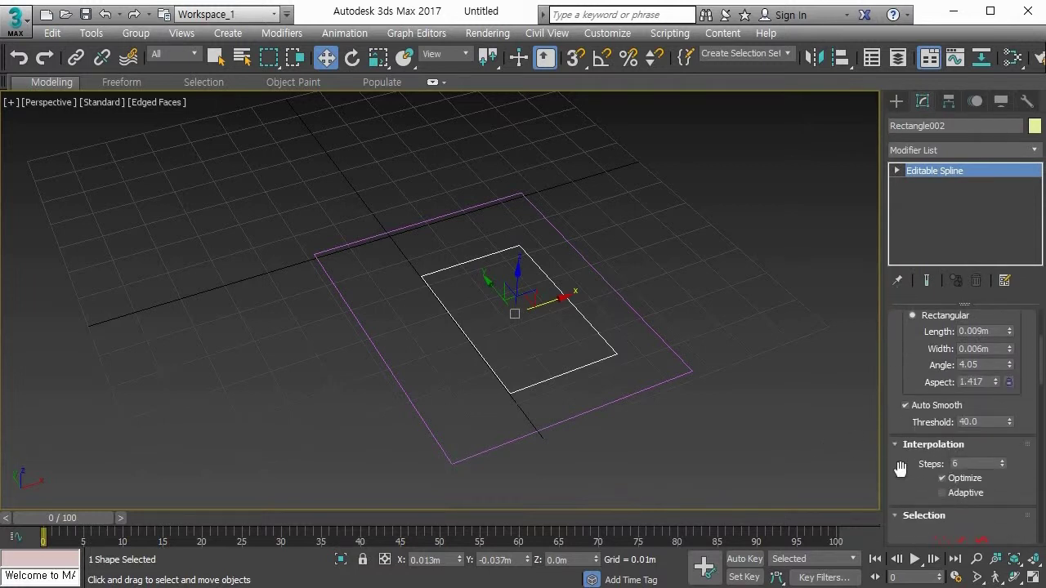
{"action": "left_click_drag", "start_coordinate": [899, 467], "coordinate": [908, 4]}
{"action": "left_click", "coordinate": [928, 395]}
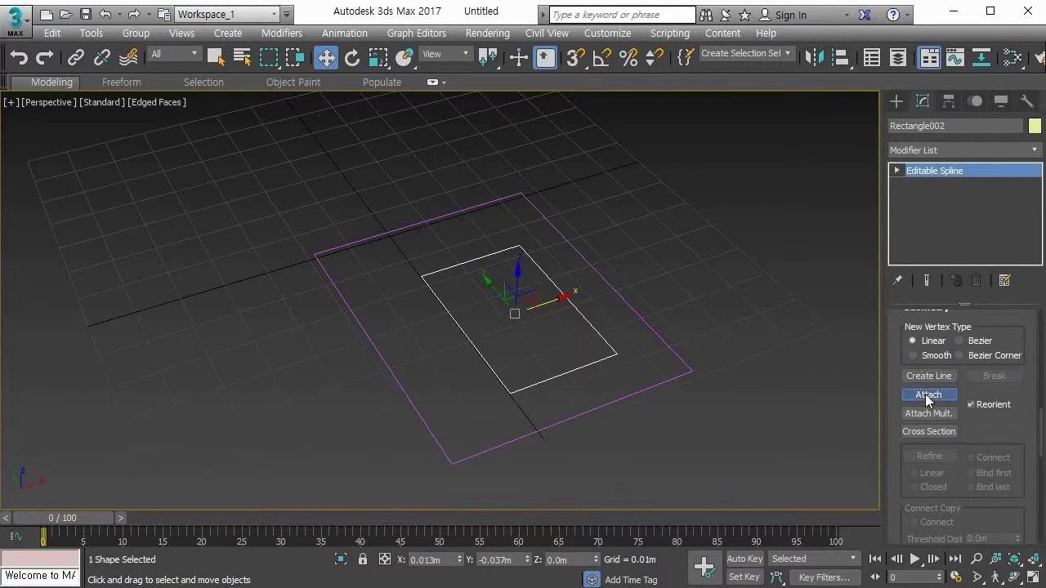
{"action": "left_click", "coordinate": [416, 227]}
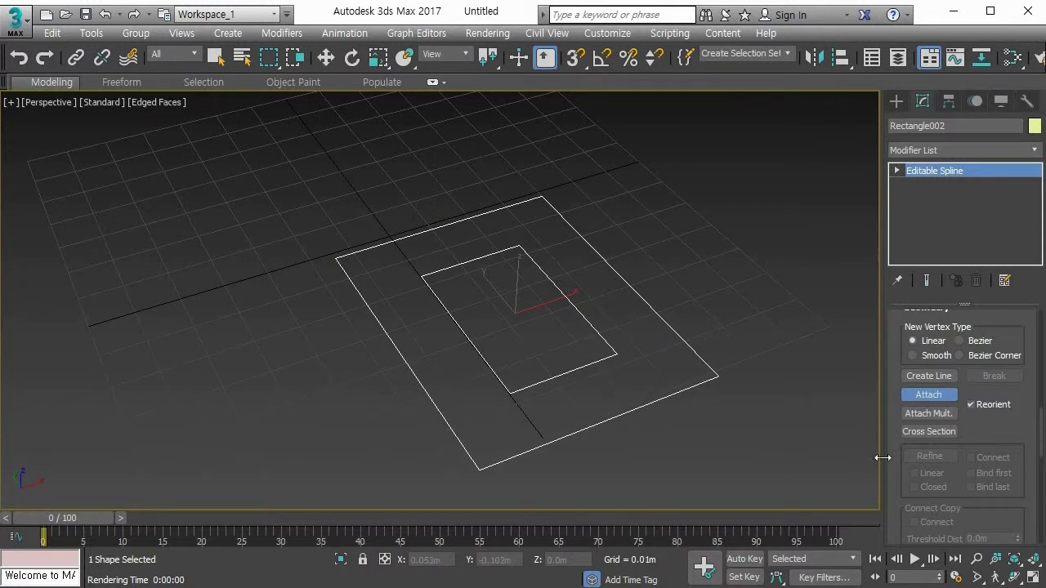
Connect the outer rectangle to the inner one with Cross Section, and undo the connecting lines.
{"action": "left_click_drag", "start_coordinate": [899, 460], "coordinate": [896, 408]}
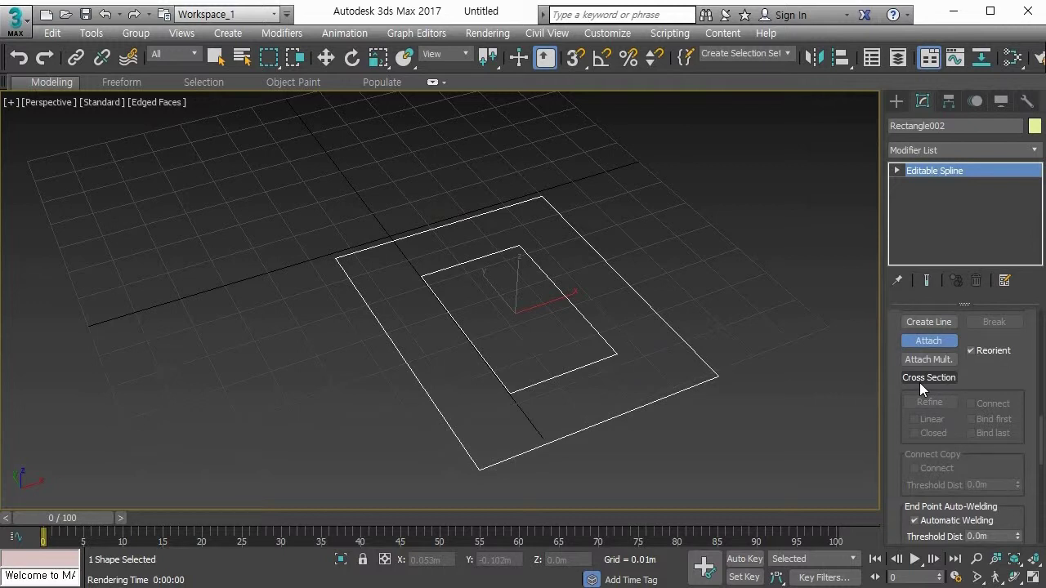
{"action": "left_click", "coordinate": [924, 379]}
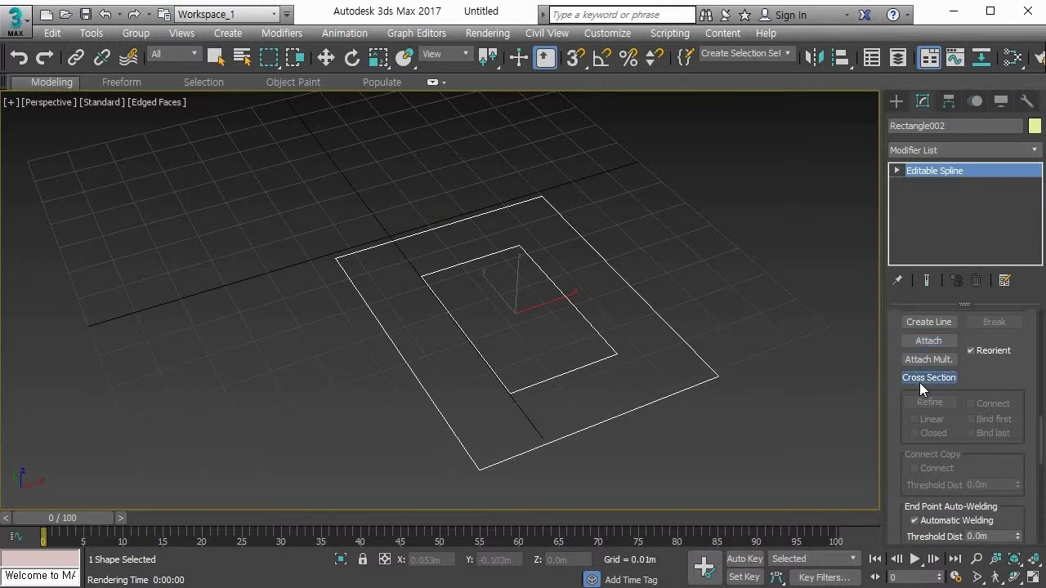
{"action": "left_click", "coordinate": [621, 276]}
{"action": "left_click", "coordinate": [569, 298]}
{"action": "middle_click_drag", "start_coordinate": [251, 317], "coordinate": [173, 283]}
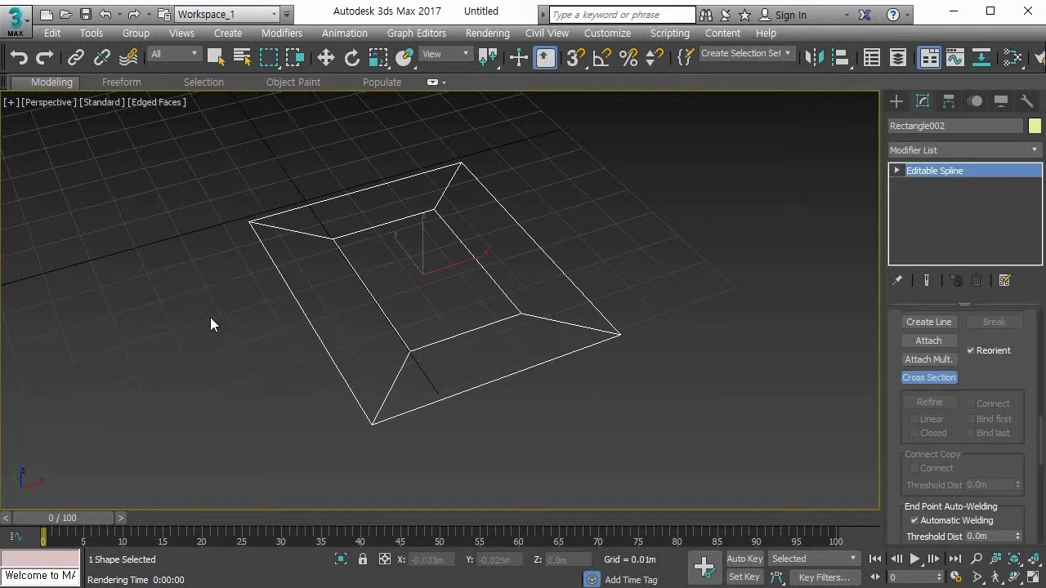
{"action": "key", "text": "ctrl+z"}
{"action": "left_click", "coordinate": [912, 379]}
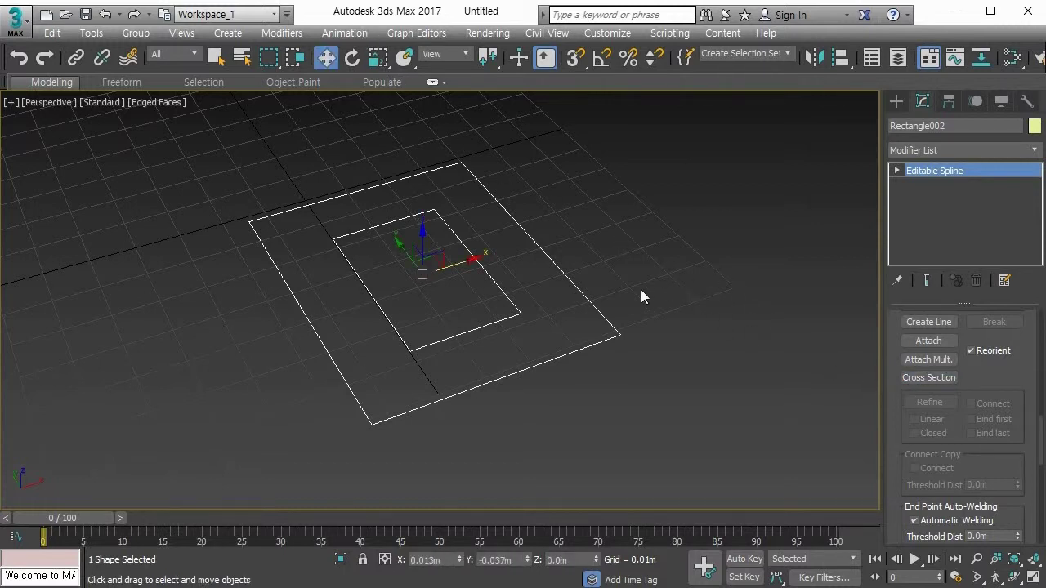
Break the outer rectangle's nearest front corner vertex and raise one of the loose ends along Z.
{"action": "key", "text": "1"}
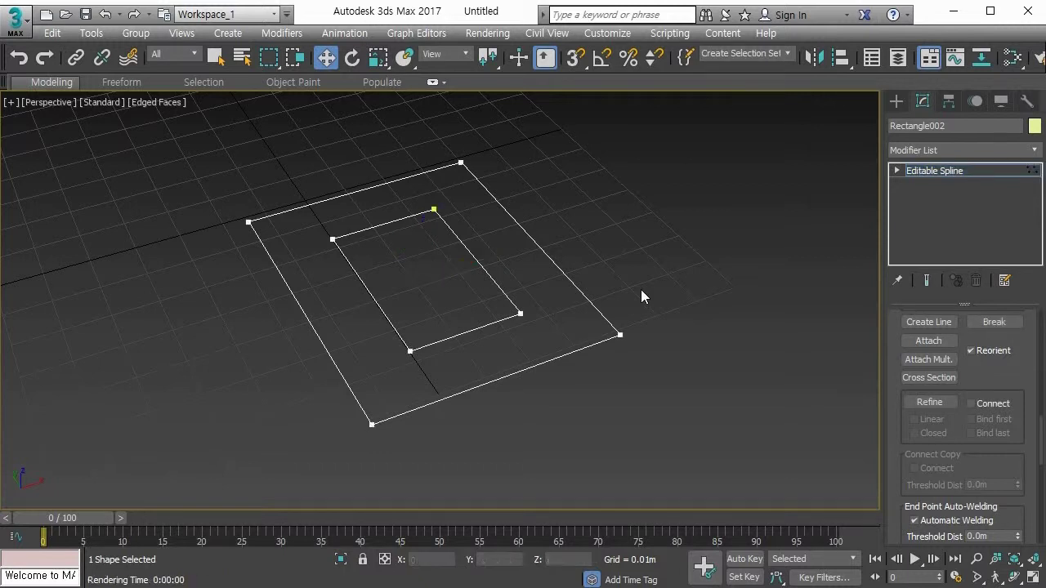
{"action": "left_click_drag", "start_coordinate": [336, 407], "coordinate": [397, 457]}
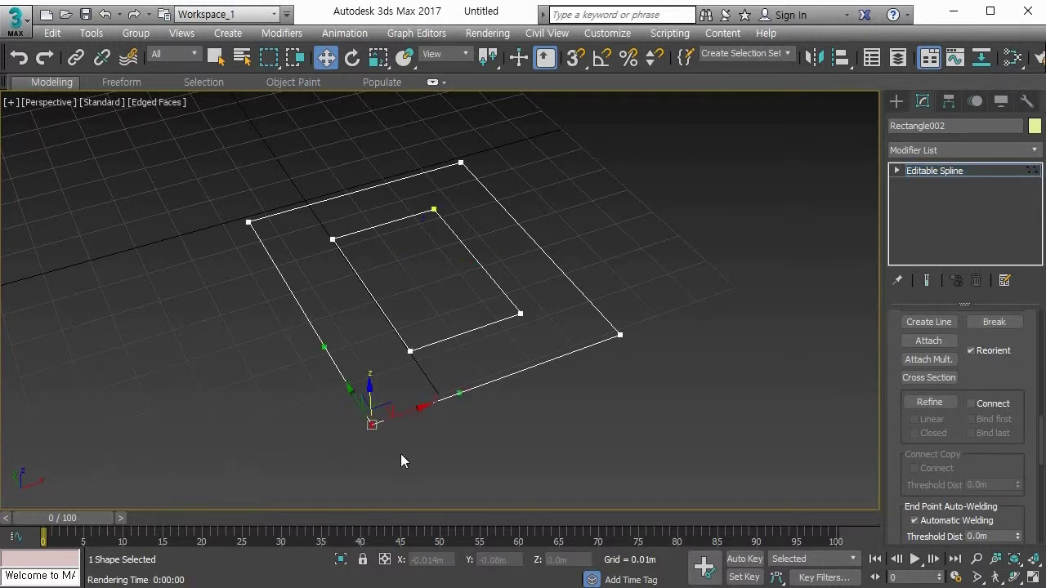
{"action": "left_click", "coordinate": [1005, 328]}
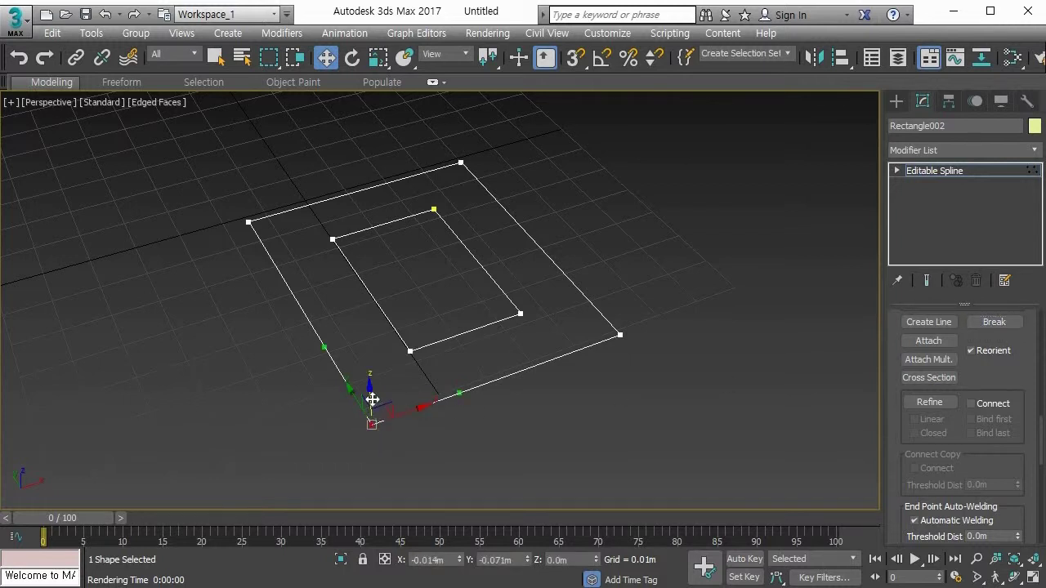
{"action": "left_click_drag", "start_coordinate": [371, 398], "coordinate": [373, 343]}
{"action": "left_click", "coordinate": [309, 419]}
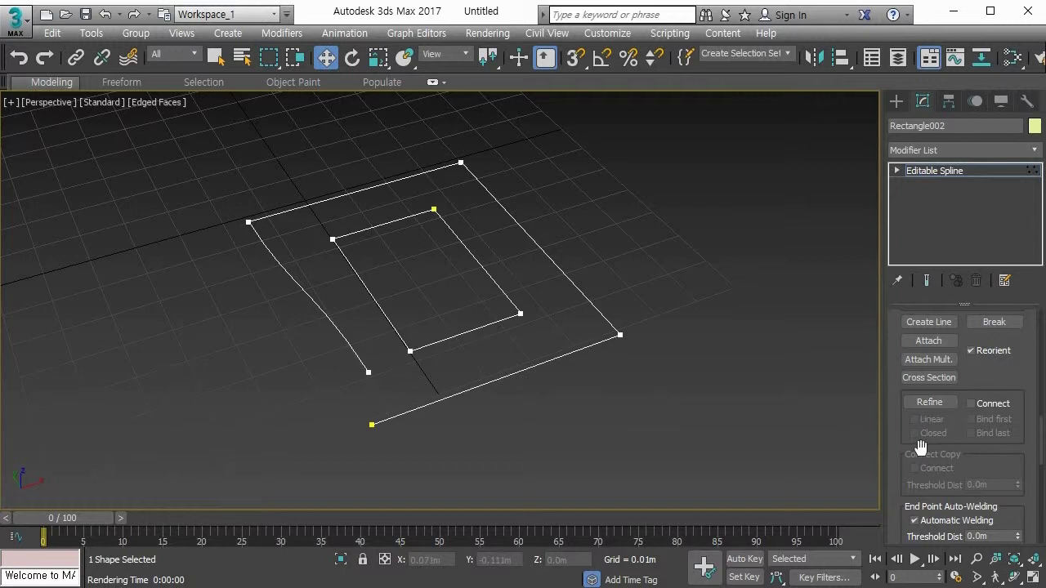
Refine with new vertices: one on each rectangle's front edge, one on the inner right edge and two on the outer right edge.
{"action": "left_click", "coordinate": [931, 402]}
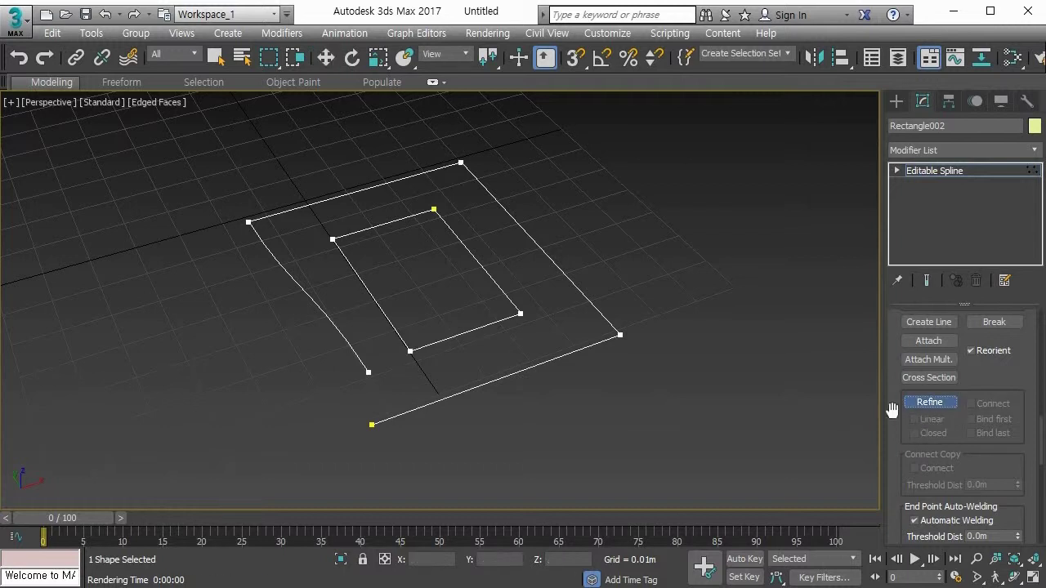
{"action": "left_click", "coordinate": [506, 376]}
{"action": "left_click", "coordinate": [457, 336]}
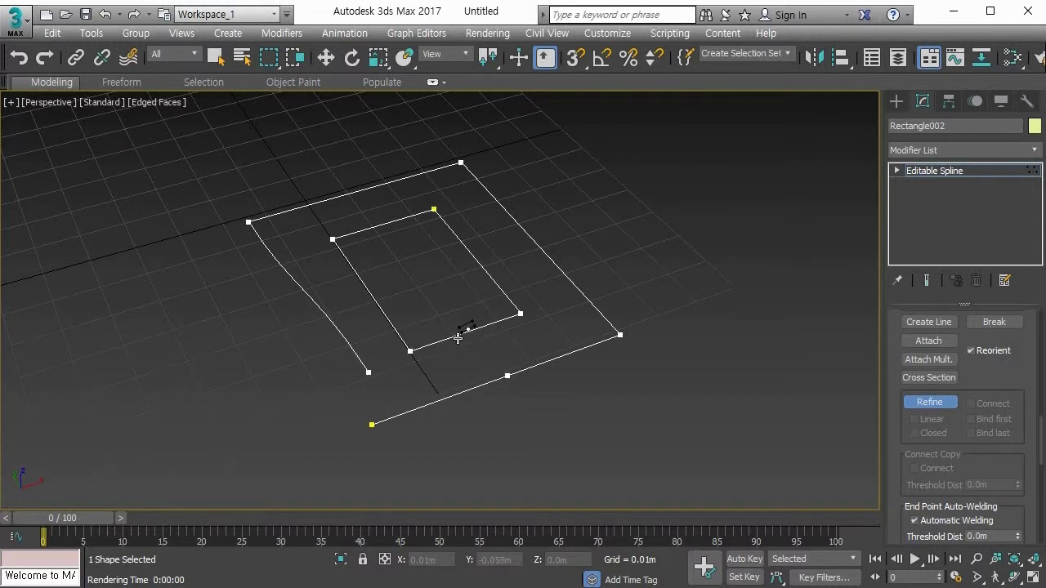
{"action": "left_click", "coordinate": [473, 256]}
{"action": "left_click", "coordinate": [603, 315]}
{"action": "left_click", "coordinate": [939, 403]}
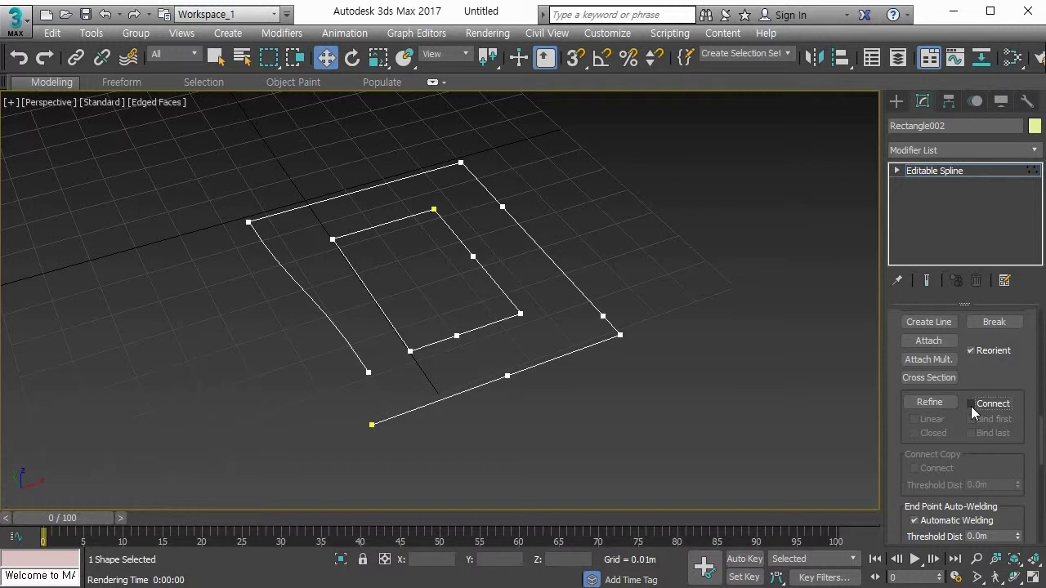
Enable Connect and refine the back edges of the outer and inner rectangles to link them with a line.
{"action": "left_click", "coordinate": [972, 403]}
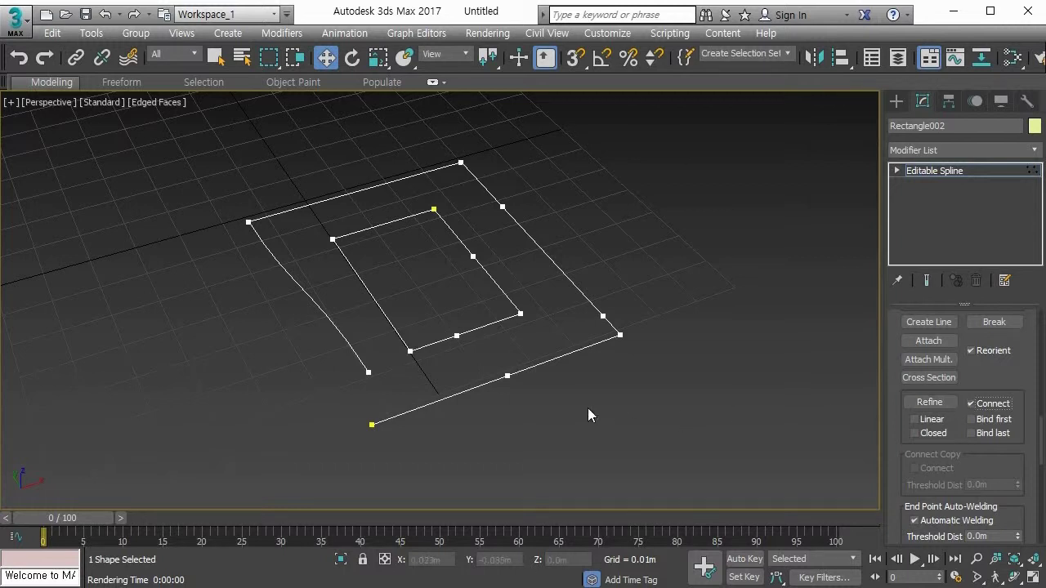
{"action": "left_click", "coordinate": [358, 190]}
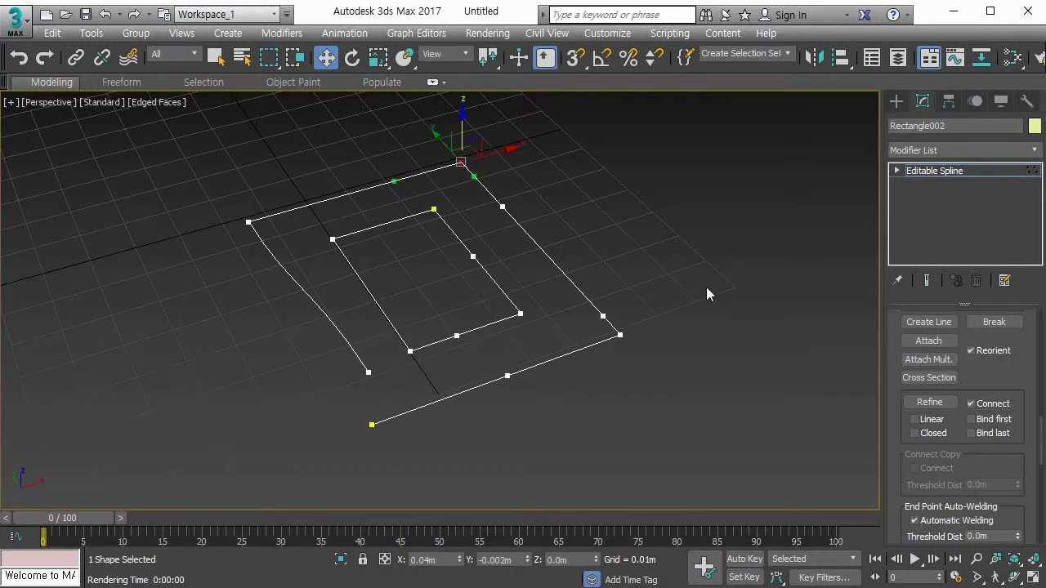
{"action": "left_click", "coordinate": [924, 405]}
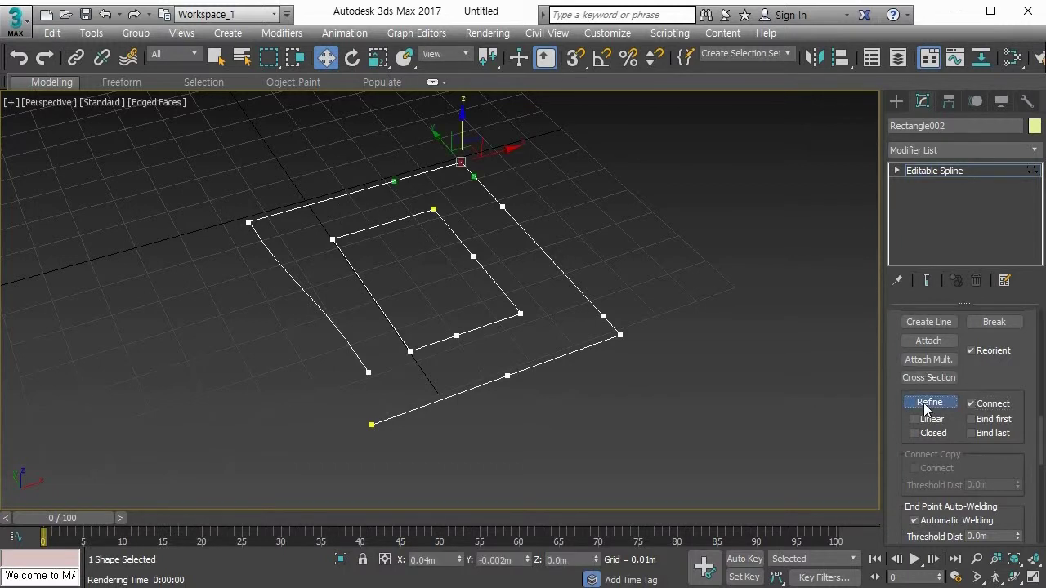
{"action": "left_click", "coordinate": [352, 194]}
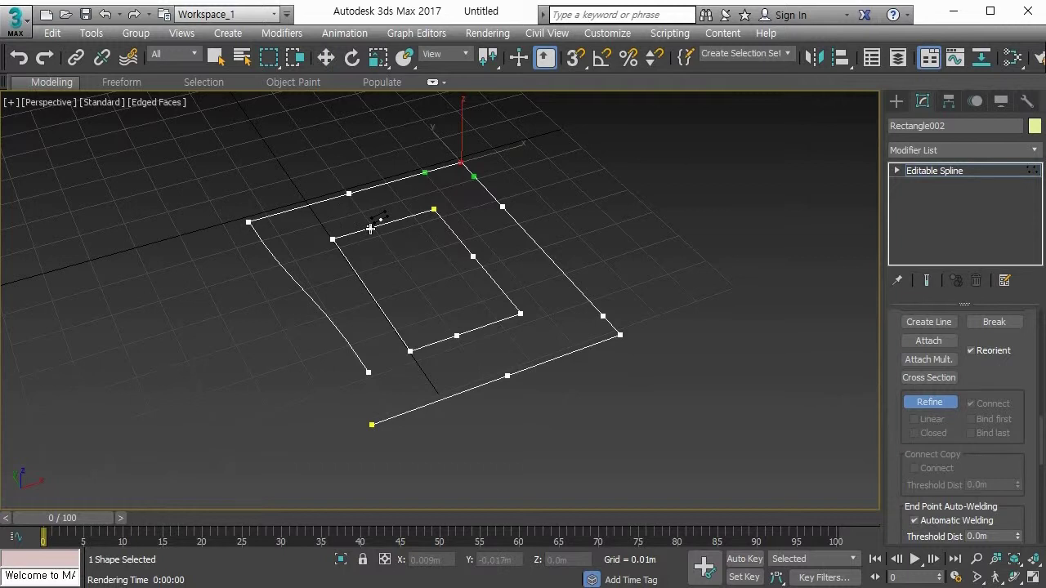
{"action": "right_click", "coordinate": [370, 228]}
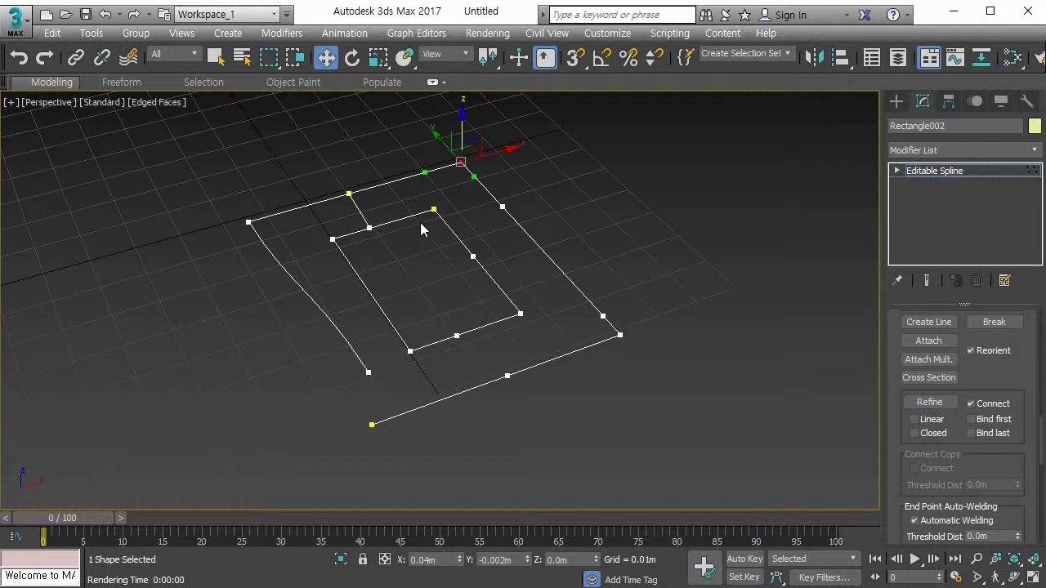
Move the connecting line's outer end vertex slightly along X, away from the new vertex on the outer back edge.
{"action": "key", "text": "2"}
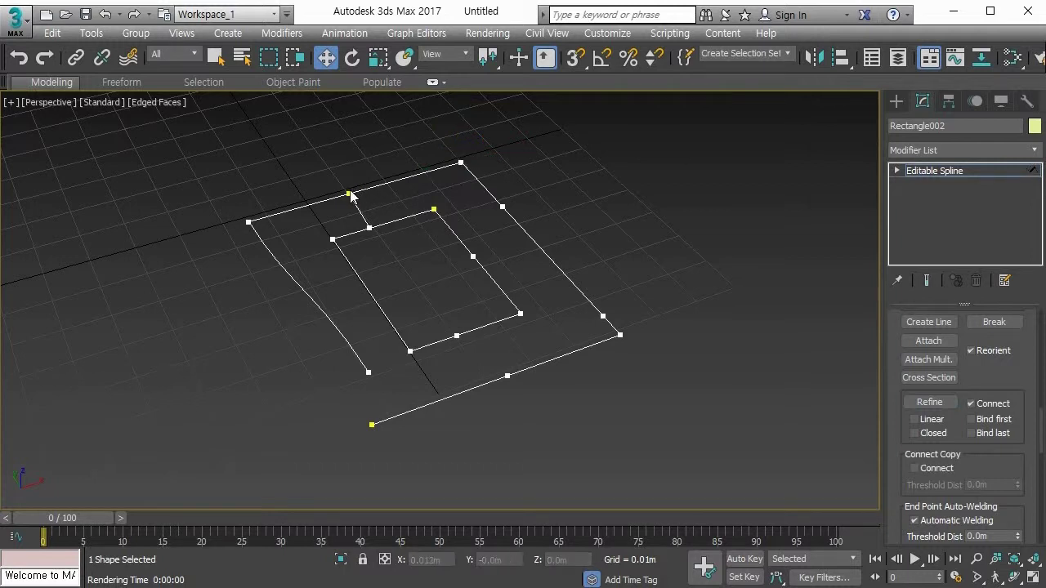
{"action": "left_click", "coordinate": [349, 193]}
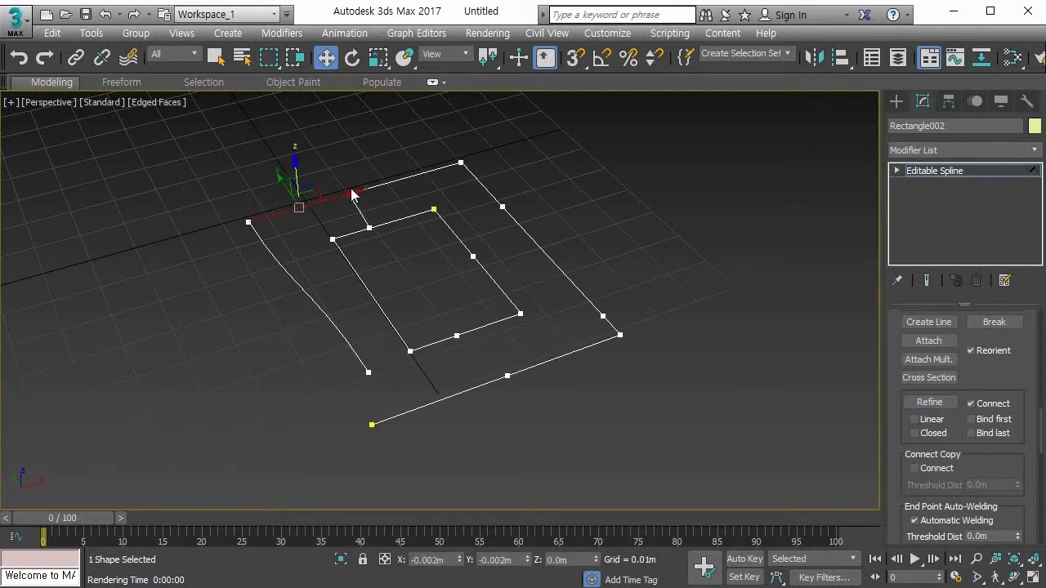
{"action": "key", "text": "1"}
{"action": "left_click", "coordinate": [349, 193]}
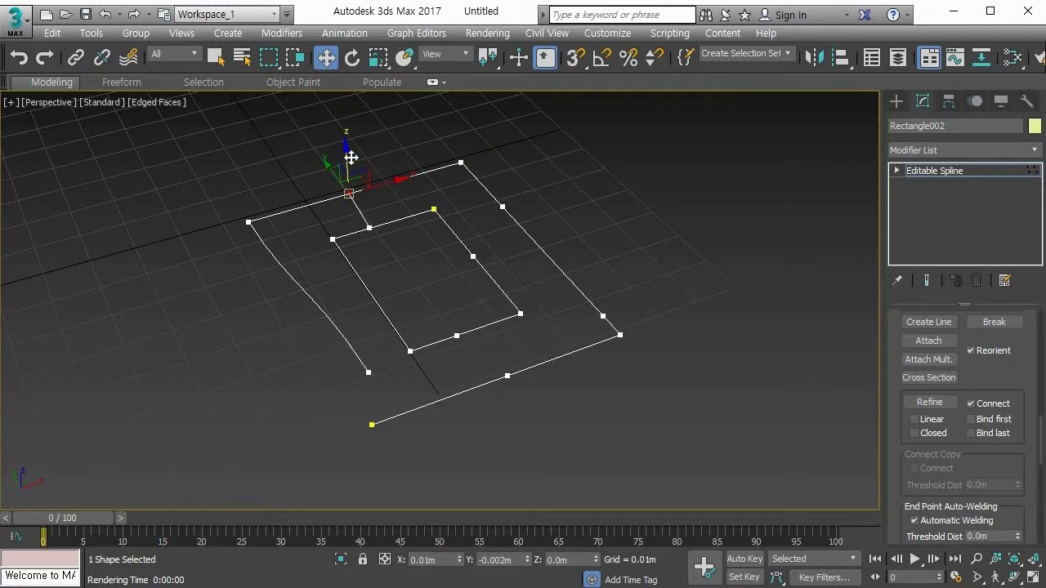
{"action": "left_click_drag", "start_coordinate": [350, 159], "coordinate": [349, 130]}
{"action": "key", "text": "ctrl+z"}
{"action": "mouse_move", "coordinate": [394, 180]}
{"action": "left_mouse_down"}
{"action": "mouse_move", "coordinate": [421, 169]}
{"action": "mouse_move", "coordinate": [373, 182]}
{"action": "mouse_move", "coordinate": [420, 171]}
{"action": "mouse_move", "coordinate": [399, 179]}
{"action": "left_mouse_up"}
Try moving the connecting line's inner end vertex along X and Z, and undo these moves.
{"action": "left_click", "coordinate": [370, 228]}
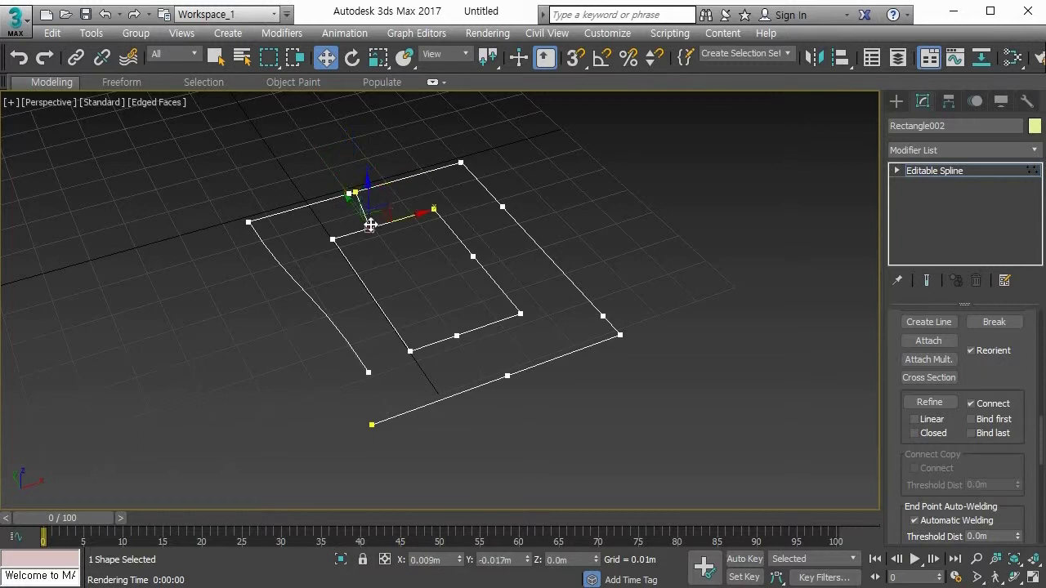
{"action": "left_click_drag", "start_coordinate": [421, 213], "coordinate": [445, 206]}
{"action": "left_click", "coordinate": [396, 147]}
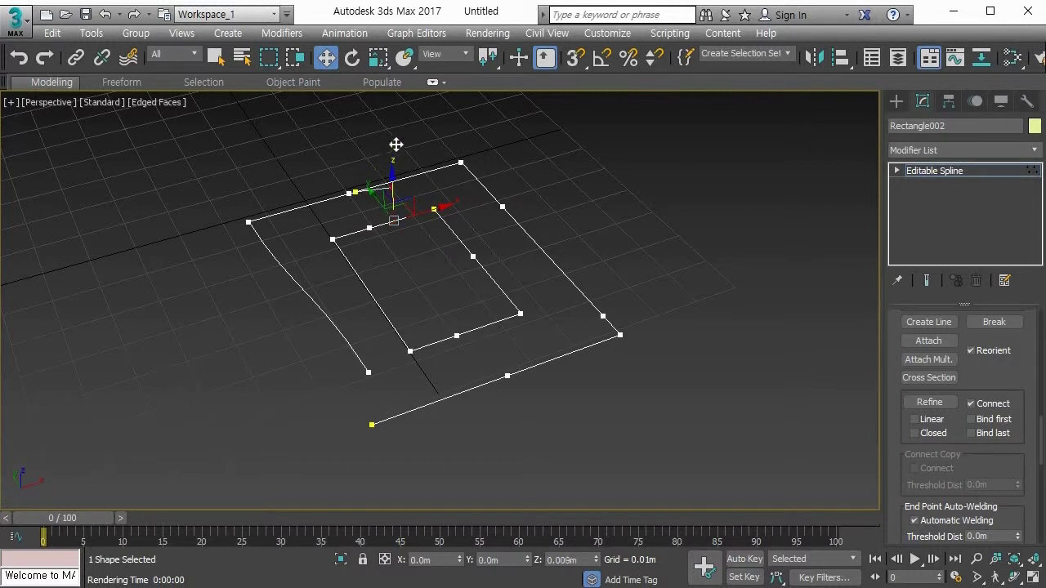
{"action": "left_click_drag", "start_coordinate": [397, 148], "coordinate": [396, 163]}
{"action": "key", "text": "ctrl+z"}
{"action": "key", "text": "ctrl+z"}
{"action": "left_click", "coordinate": [412, 269]}
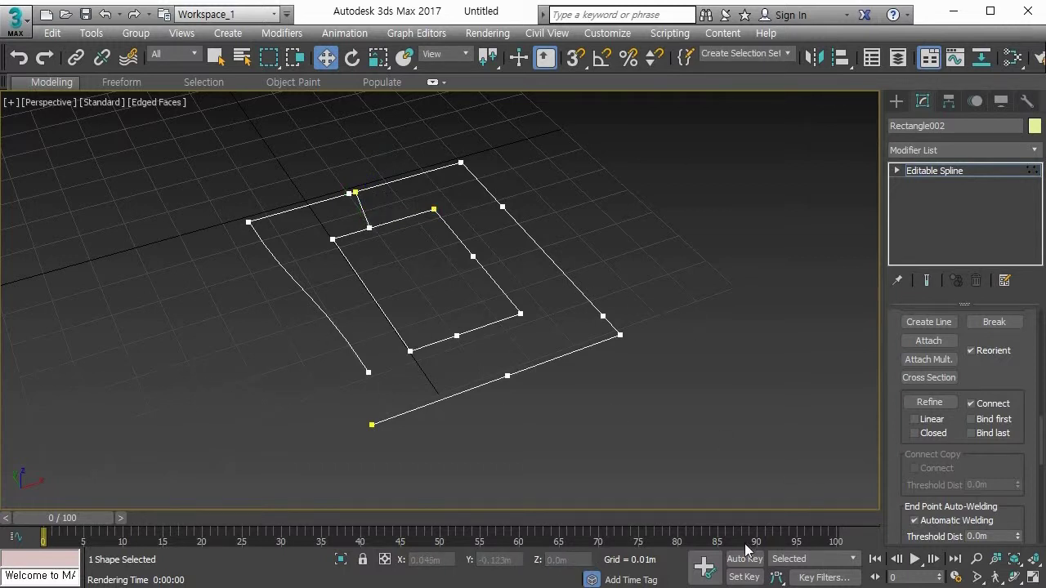
Enable Bind first and refine from the inner rectangle's front edge to the outer front edge to add a connecting line.
{"action": "left_click", "coordinate": [931, 420]}
{"action": "left_click", "coordinate": [979, 433]}
{"action": "left_click", "coordinate": [923, 402]}
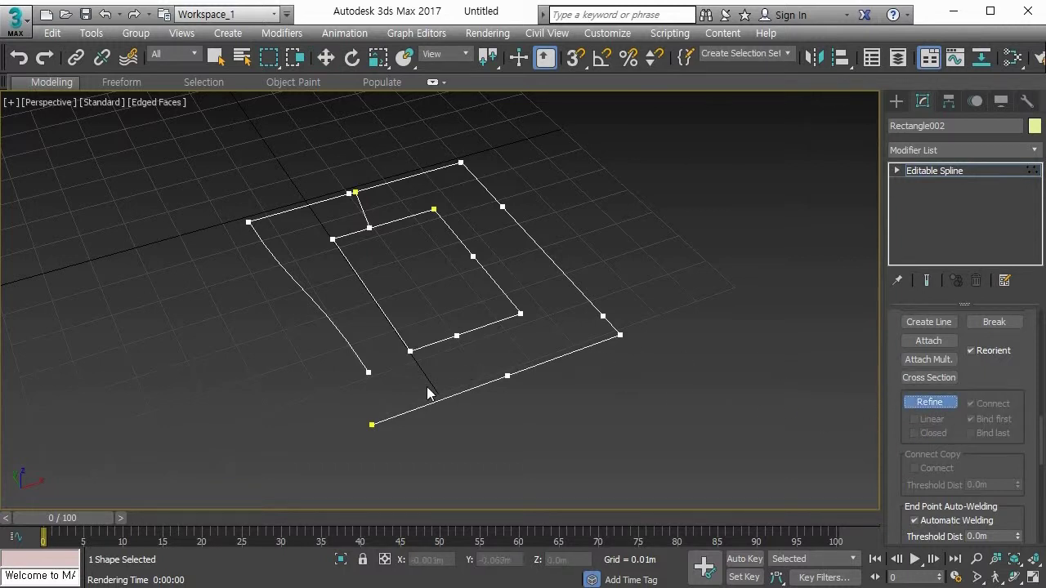
{"action": "left_click", "coordinate": [437, 342]}
{"action": "left_click", "coordinate": [441, 400]}
{"action": "right_click", "coordinate": [488, 376]}
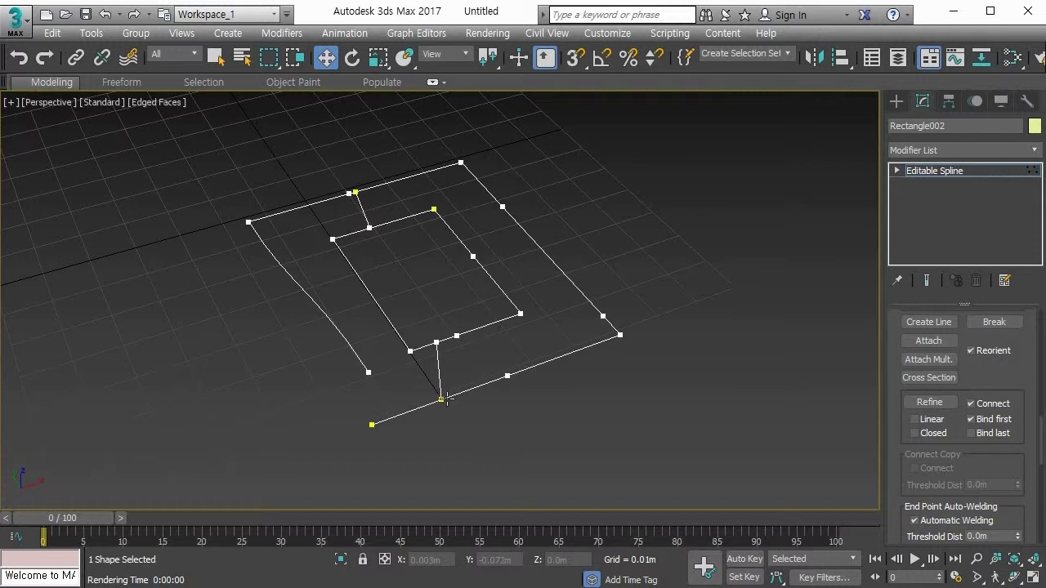
Move the front connecting line's inner end vertex slightly along X, and select its outer end vertex again.
{"action": "left_click_drag", "start_coordinate": [444, 397], "coordinate": [443, 398]}
{"action": "left_click", "coordinate": [441, 399]}
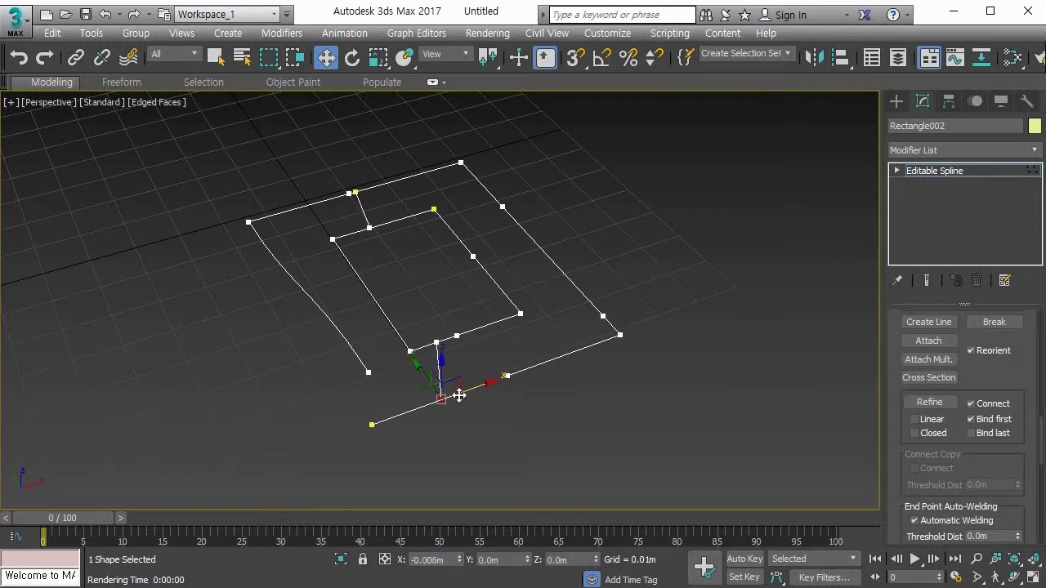
{"action": "left_click_drag", "start_coordinate": [423, 365], "coordinate": [436, 344]}
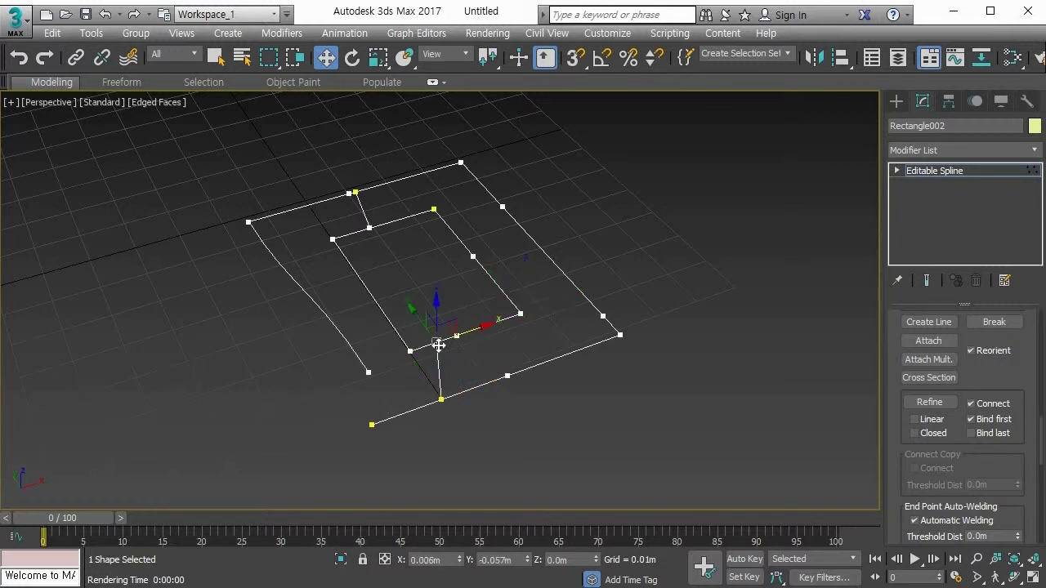
{"action": "mouse_move", "coordinate": [485, 332]}
{"action": "left_mouse_down"}
{"action": "mouse_move", "coordinate": [458, 343]}
{"action": "mouse_move", "coordinate": [496, 333]}
{"action": "mouse_move", "coordinate": [484, 335]}
{"action": "left_mouse_up"}
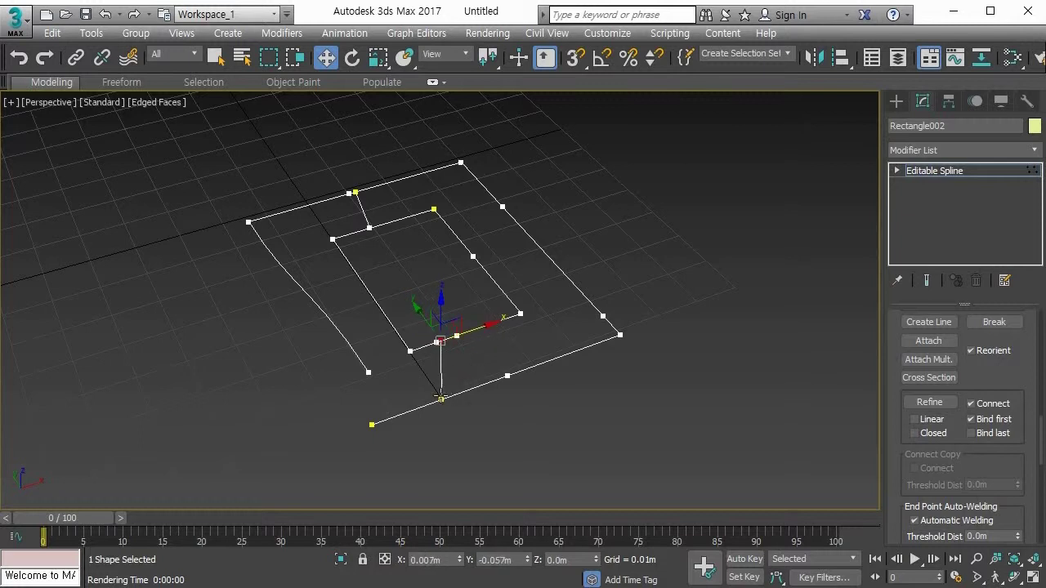
{"action": "left_click", "coordinate": [439, 398]}
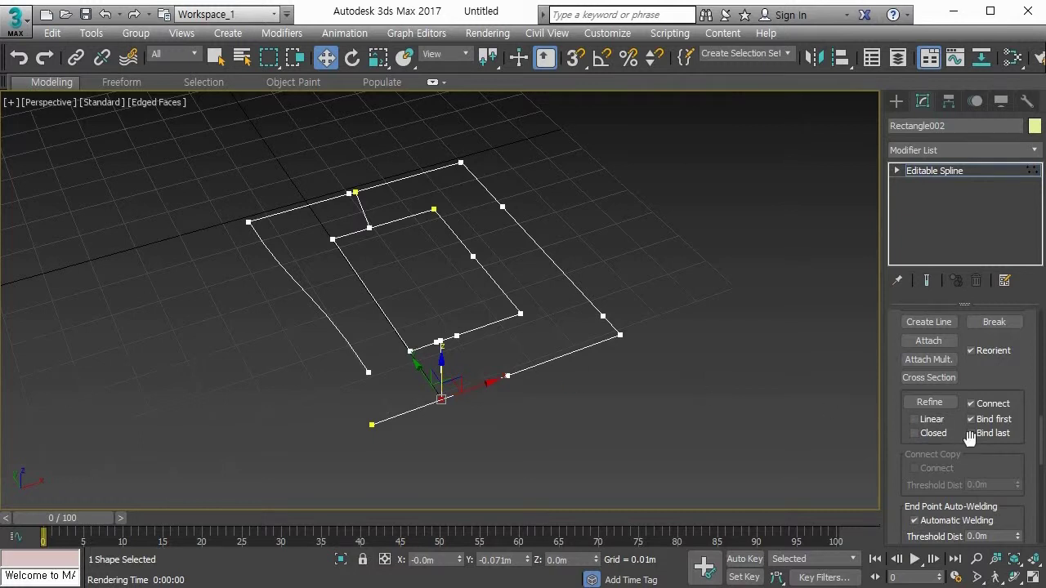
Enable Bind last as well and refine from the inner rectangle's left edge to the curved outer left edge.
{"action": "left_click_drag", "start_coordinate": [969, 438], "coordinate": [973, 440]}
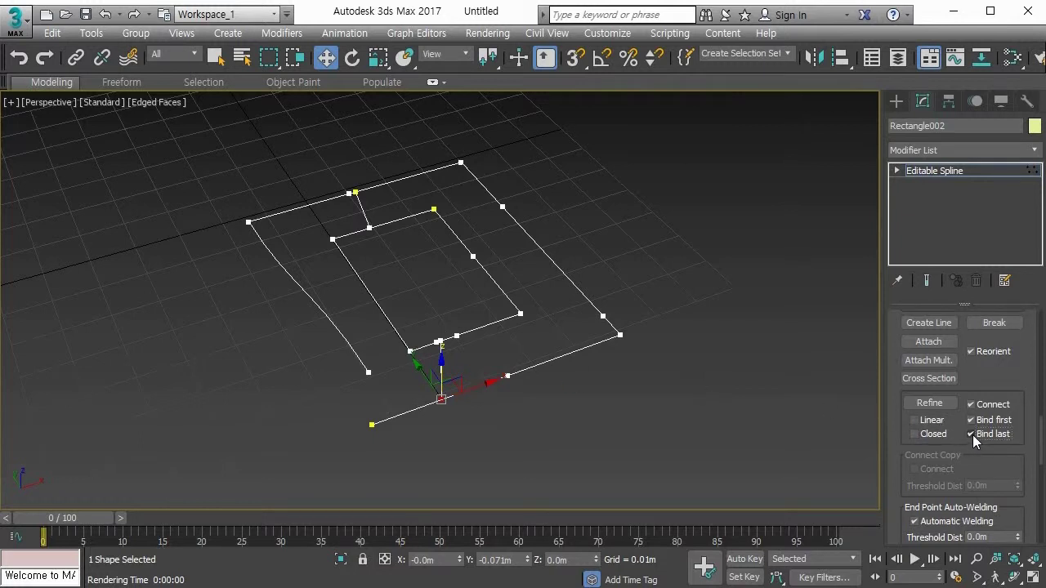
{"action": "left_click", "coordinate": [929, 403]}
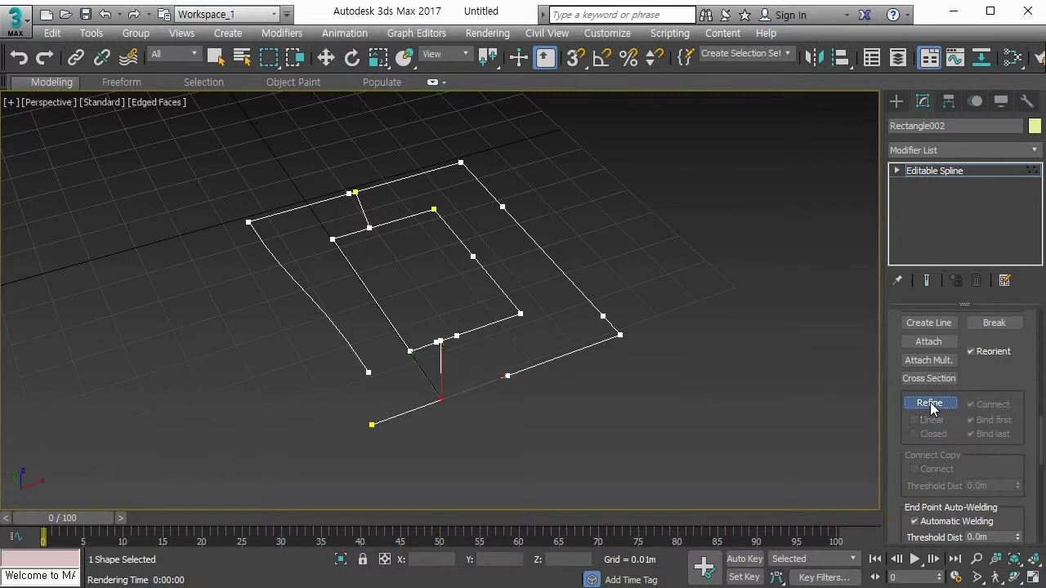
{"action": "left_click", "coordinate": [358, 277]}
{"action": "left_click", "coordinate": [301, 287]}
{"action": "right_click", "coordinate": [520, 292]}
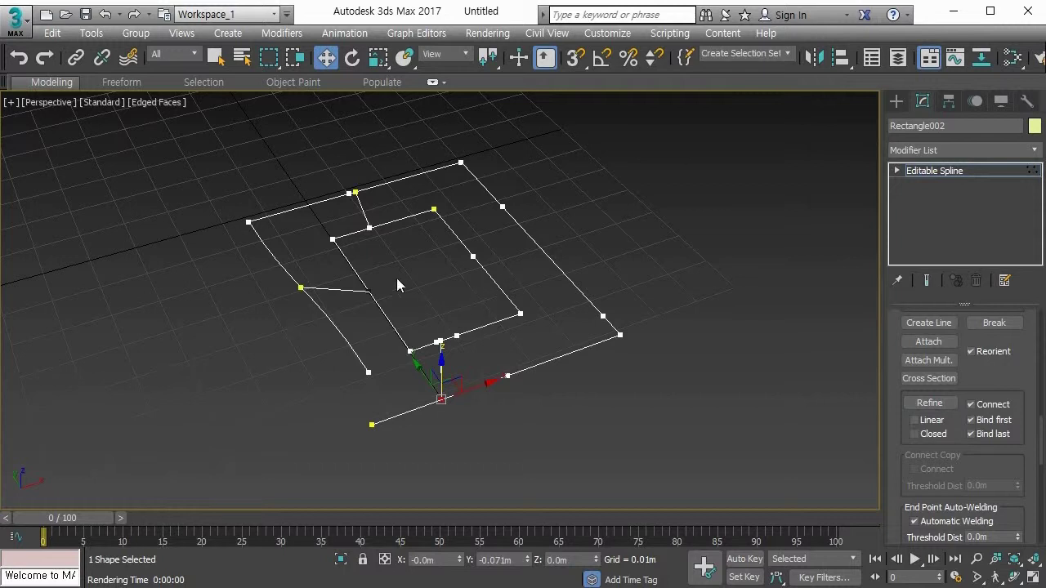
Check both bound ends of the left connecting line, and turn off Connect for Refine.
{"action": "left_click", "coordinate": [300, 287]}
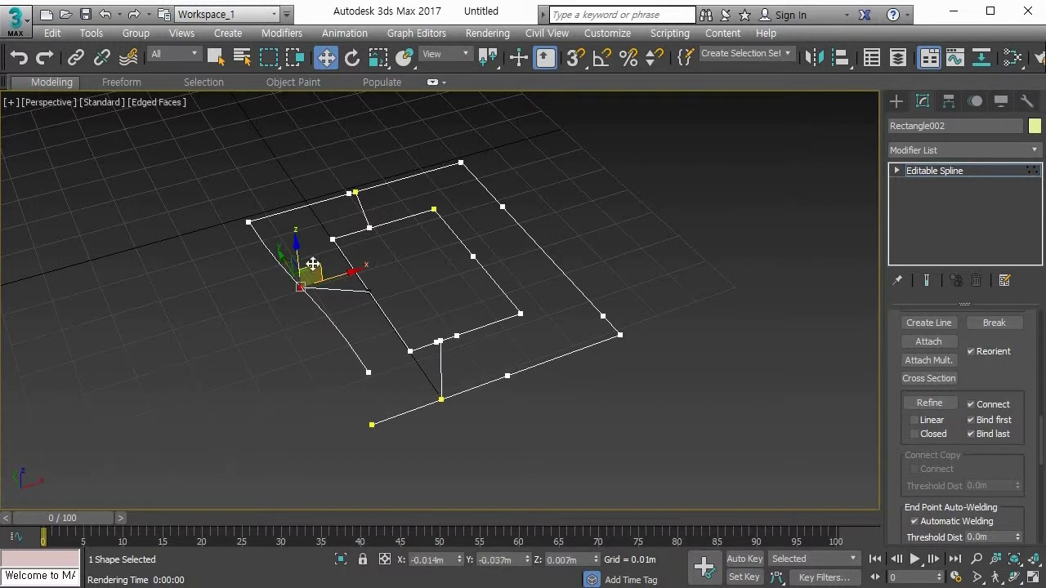
{"action": "left_click", "coordinate": [368, 292]}
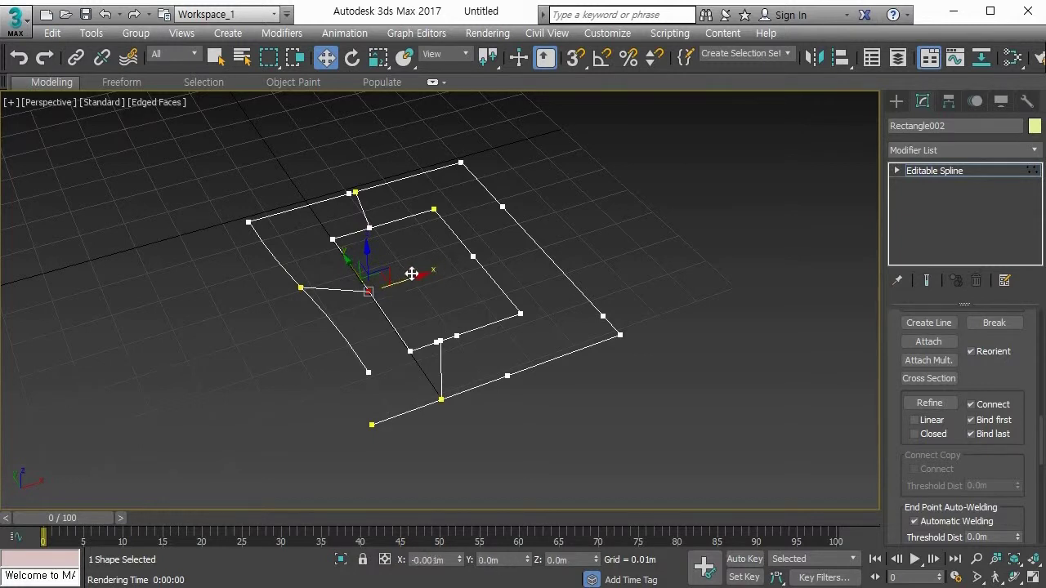
{"action": "left_click", "coordinate": [262, 358]}
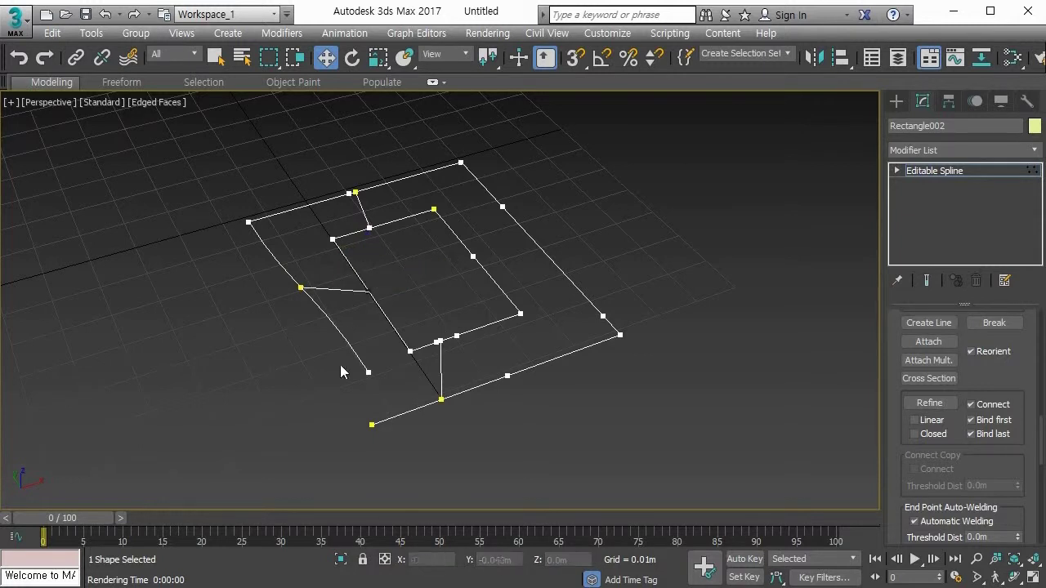
{"action": "left_click", "coordinate": [971, 405]}
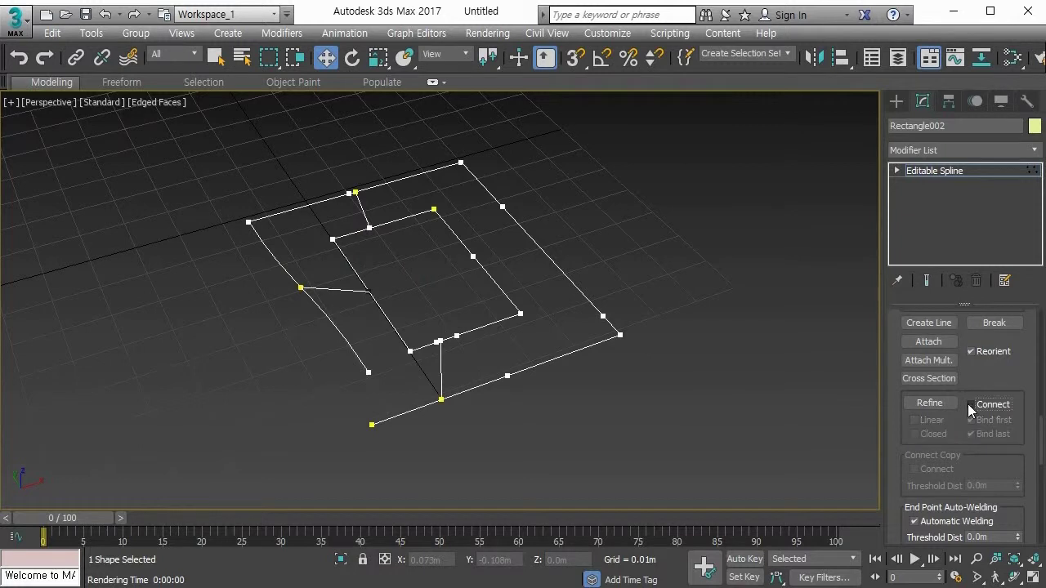
Toggle Refine's Connect option on and off to compare the availability of its Linear, Closed and Bind options.
{"action": "left_click", "coordinate": [971, 405]}
{"action": "left_click", "coordinate": [971, 405]}
{"action": "left_click", "coordinate": [971, 405]}
{"action": "left_click", "coordinate": [971, 405]}
{"action": "left_click", "coordinate": [971, 405]}
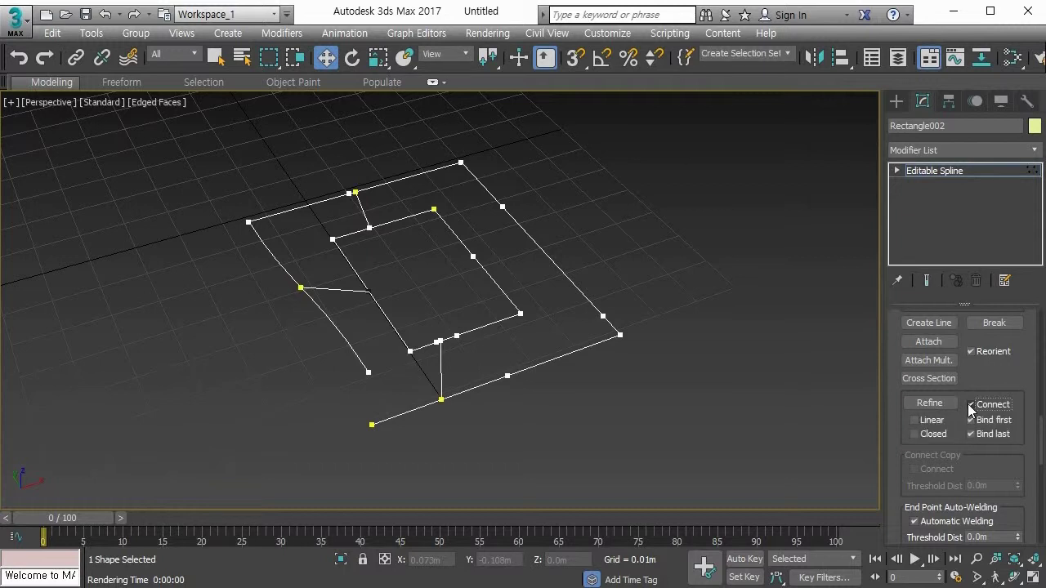
{"action": "left_click", "coordinate": [971, 420]}
{"action": "left_click", "coordinate": [971, 405]}
Undo the Refine connections, added vertices and outer-edge edits back to the two plain nested rectangles.
{"action": "middle_click_drag", "start_coordinate": [660, 413], "coordinate": [607, 411]}
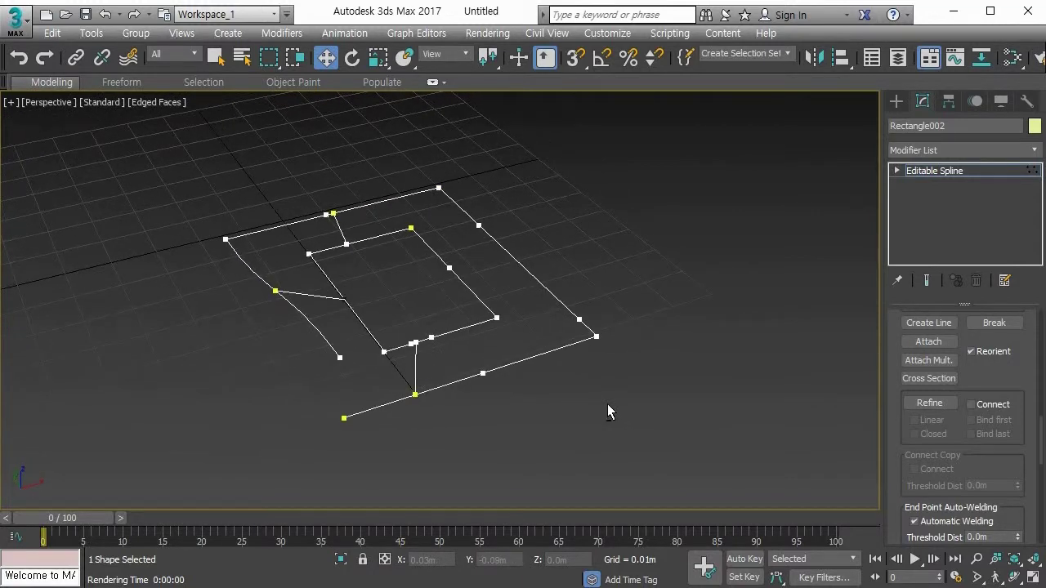
{"action": "key", "text": "ctrl+z"}
{"action": "key", "text": "ctrl+z"}
{"action": "key", "text": "ctrl+z"}
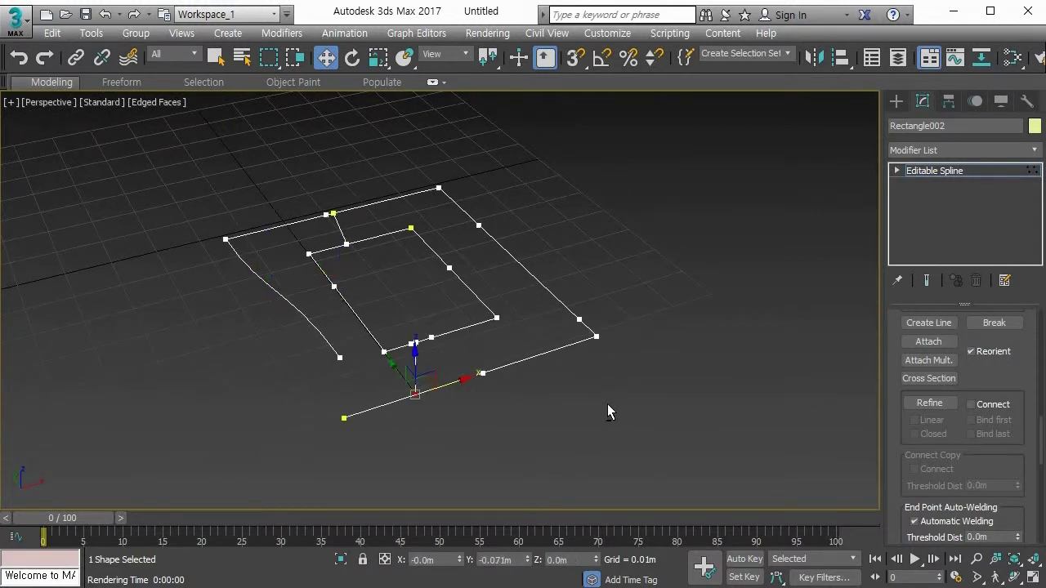
{"action": "key", "text": "ctrl+z"}
{"action": "key", "text": "ctrl+z"}
{"action": "key", "text": "ctrl+z"}
{"action": "key", "text": "ctrl+z"}
{"action": "key", "text": "ctrl+z"}
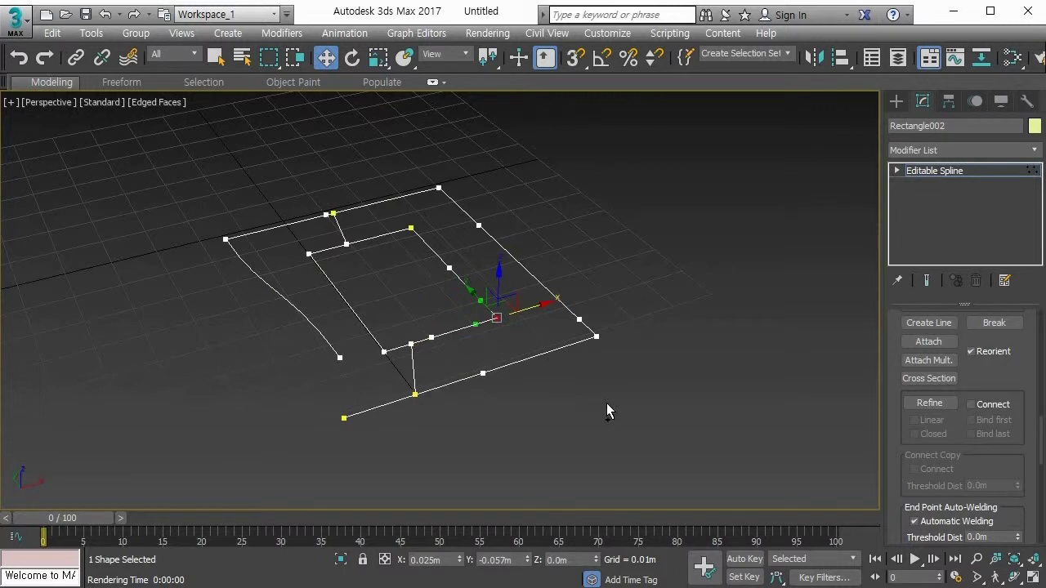
{"action": "key", "text": "ctrl+z"}
{"action": "key", "text": "ctrl+z"}
{"action": "key", "text": "ctrl+z"}
{"action": "key", "text": "ctrl+z"}
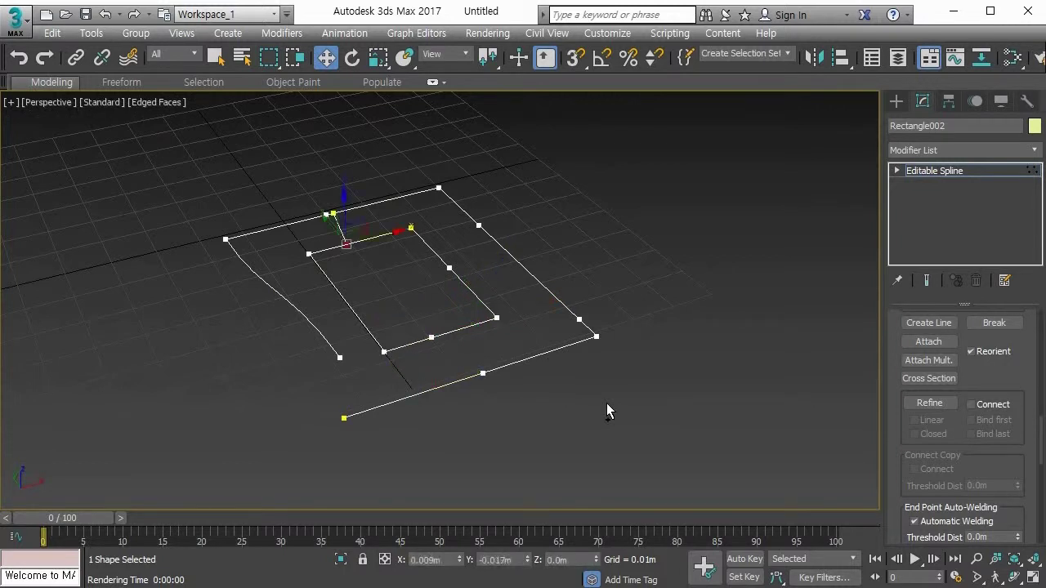
{"action": "key", "text": "ctrl+z"}
{"action": "key", "text": "ctrl+z"}
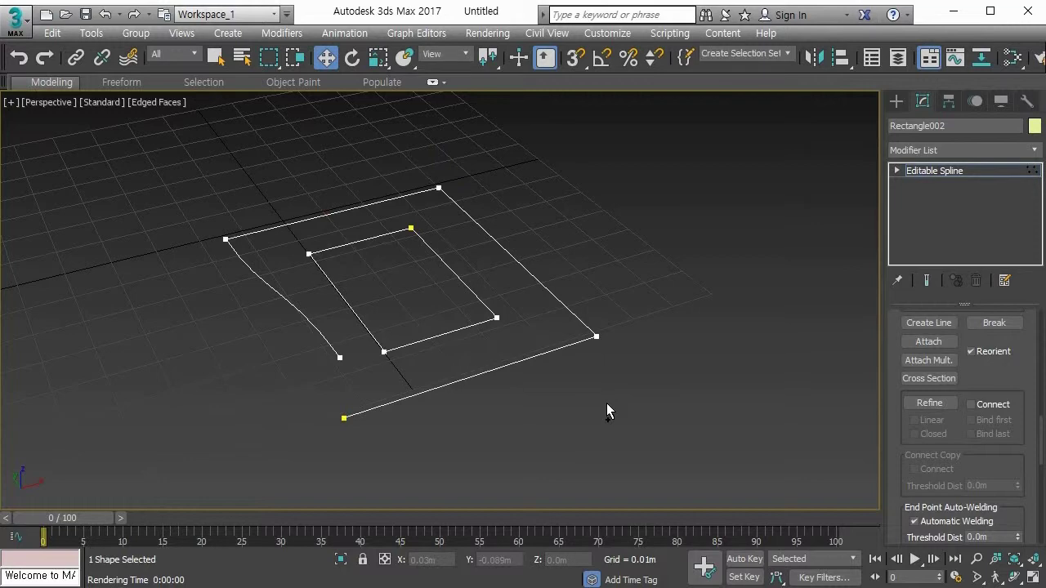
{"action": "key", "text": "ctrl+z"}
{"action": "key", "text": "ctrl+z"}
{"action": "mouse_move", "coordinate": [554, 419]}
{"action": "middle_mouse_down"}
{"action": "mouse_move", "coordinate": [579, 401]}
{"action": "mouse_move", "coordinate": [544, 444]}
{"action": "mouse_move", "coordinate": [556, 443]}
{"action": "mouse_move", "coordinate": [551, 423]}
{"action": "middle_mouse_up"}
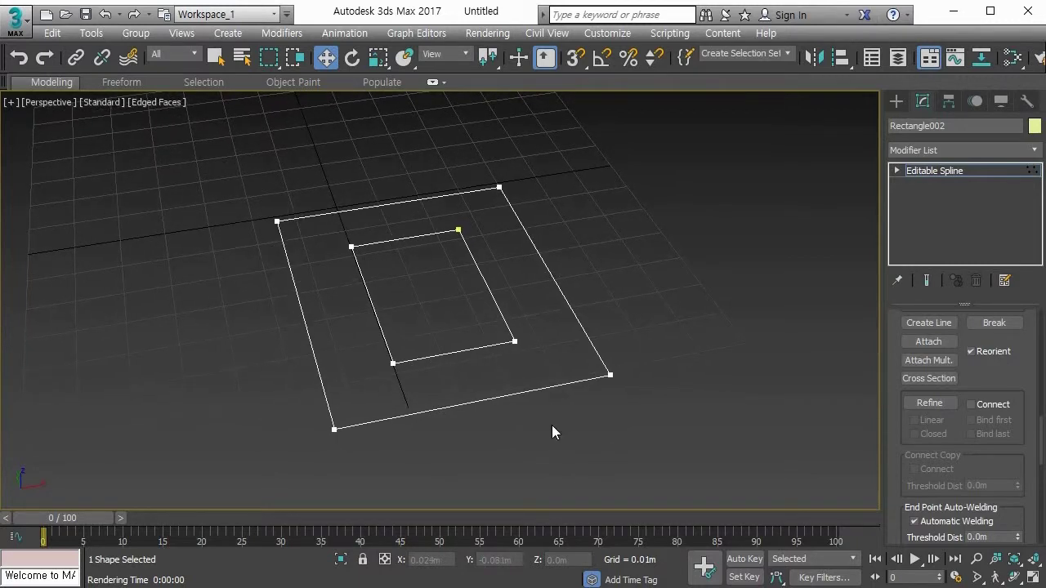
{"action": "scroll", "coordinate": [553, 429], "scroll_direction": "up", "scroll_amount": 1}
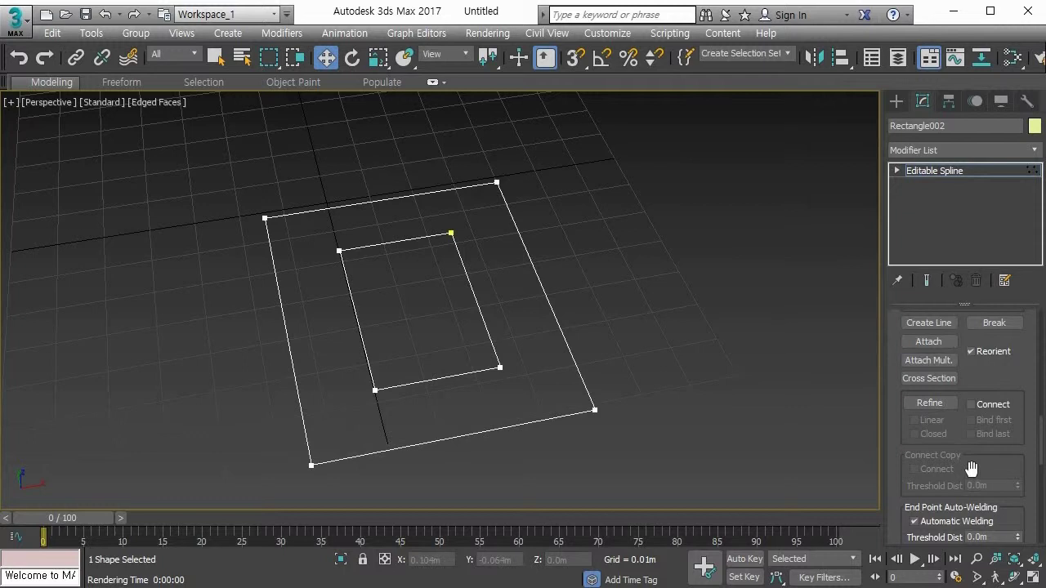
At Spline level, try copying the outer rectangle about 0.022 m up along Z without connecting lines.
{"action": "key", "text": "3"}
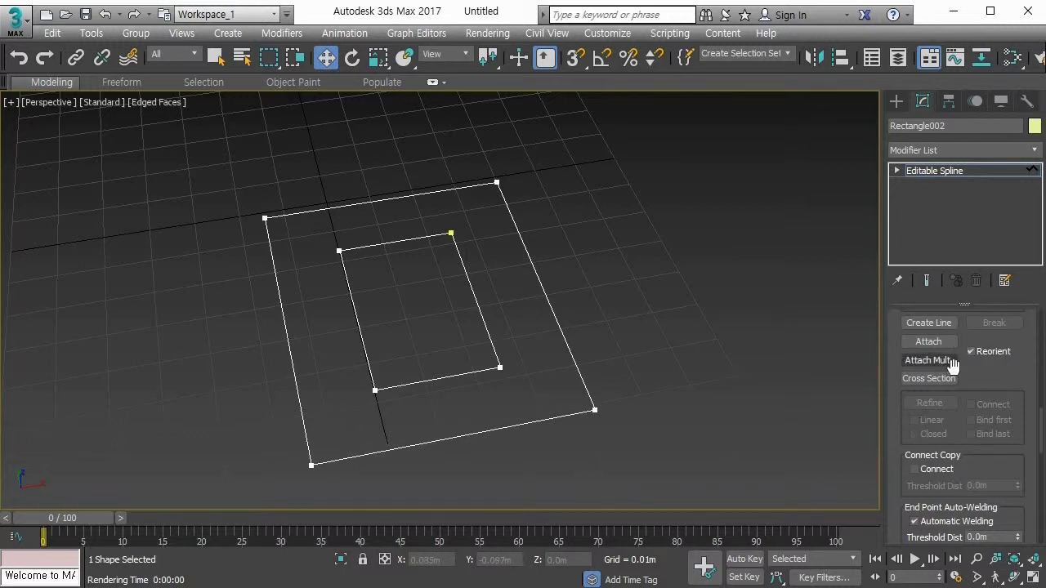
{"action": "scroll", "coordinate": [980, 392], "scroll_direction": "up", "scroll_amount": 5}
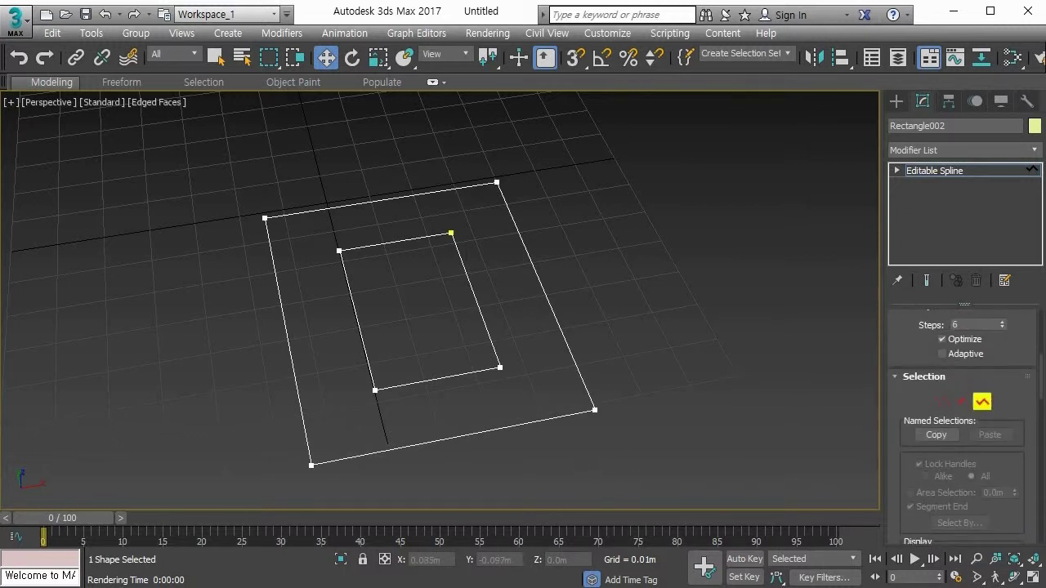
{"action": "left_click", "coordinate": [472, 436]}
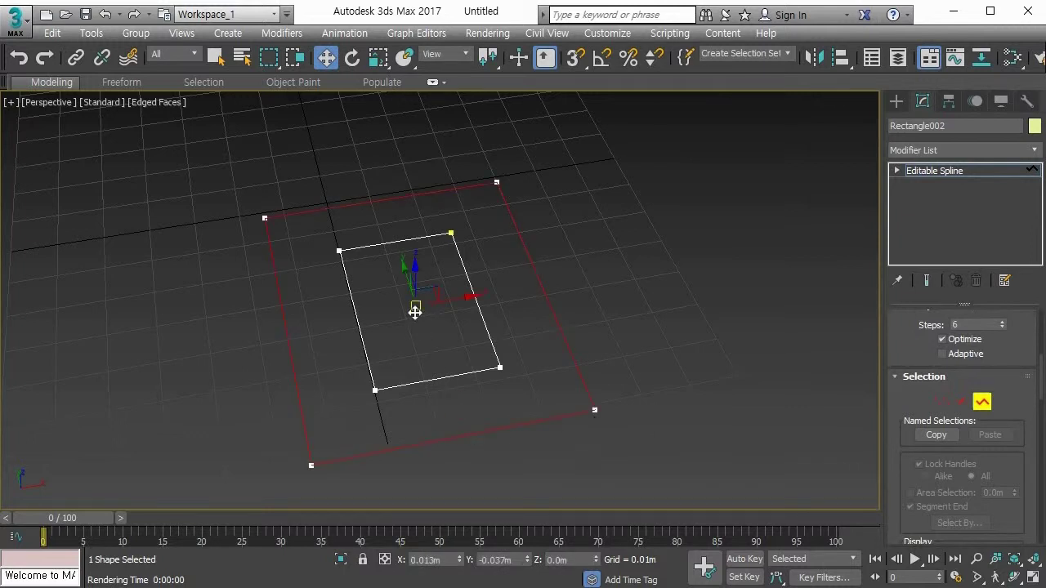
{"action": "left_click_drag", "start_coordinate": [415, 272], "coordinate": [415, 184], "text": "shift"}
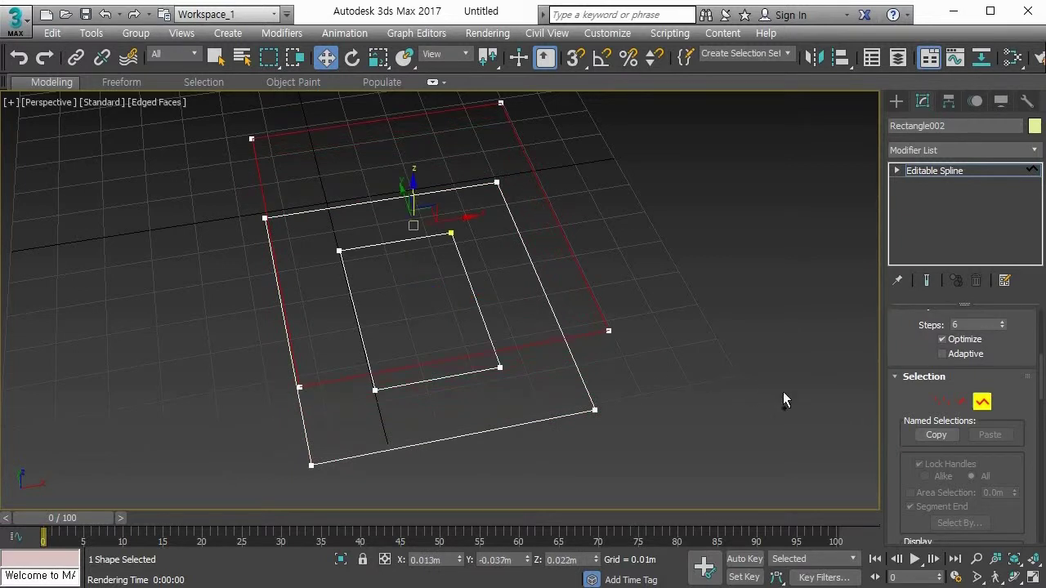
{"action": "key", "text": "ctrl+z"}
Enable Connect under Connect Copy and copy the outer rectangle spline about 0.025 m up along Z.
{"action": "left_click_drag", "start_coordinate": [1002, 522], "coordinate": [998, 346]}
{"action": "left_click_drag", "start_coordinate": [984, 477], "coordinate": [1001, 312]}
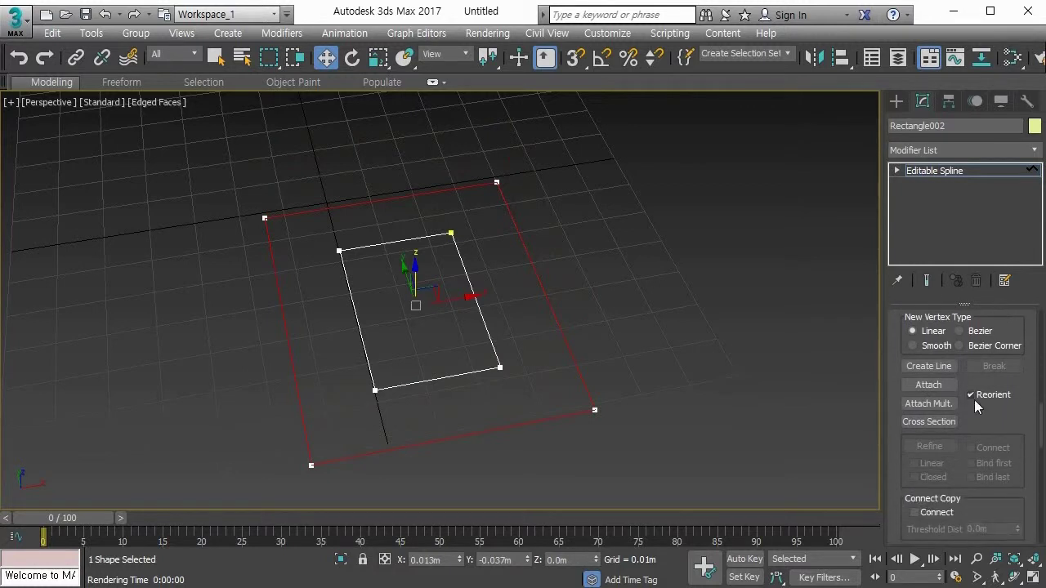
{"action": "left_click", "coordinate": [943, 516]}
{"action": "left_click_drag", "start_coordinate": [411, 276], "coordinate": [413, 187], "text": "shift"}
{"action": "middle_click_drag", "start_coordinate": [413, 187], "coordinate": [387, 296], "text": "alt"}
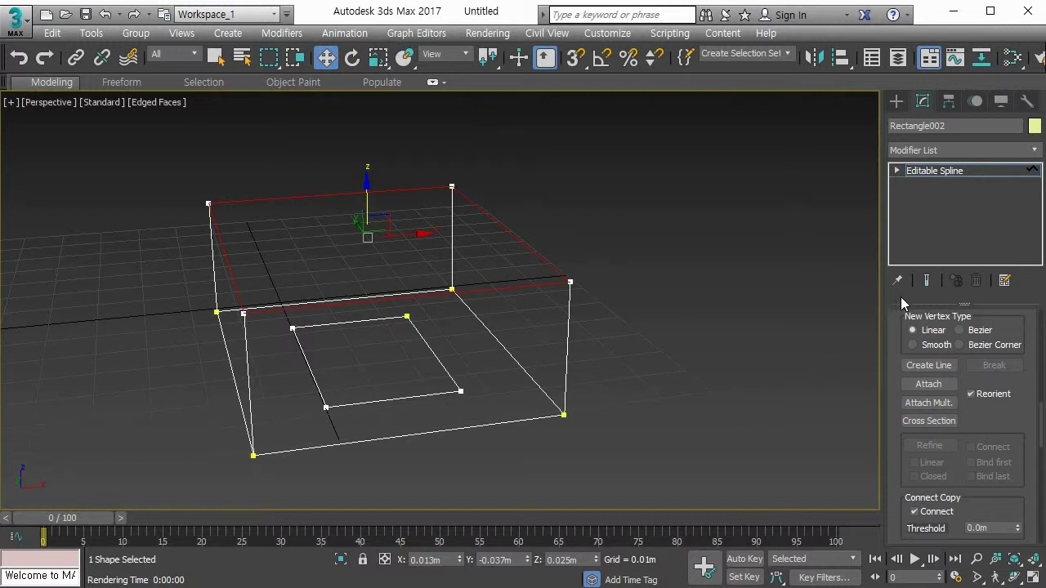
Select all segments of the shape at Segment level and delete them.
{"action": "key", "text": "2"}
{"action": "key", "text": "ctrl+a"}
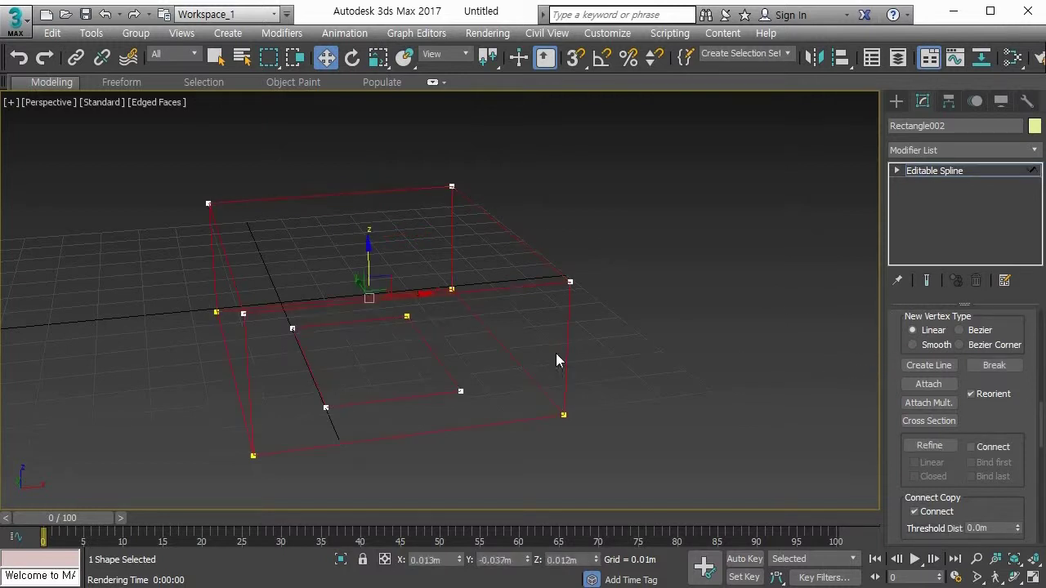
{"action": "key", "text": "Delete"}
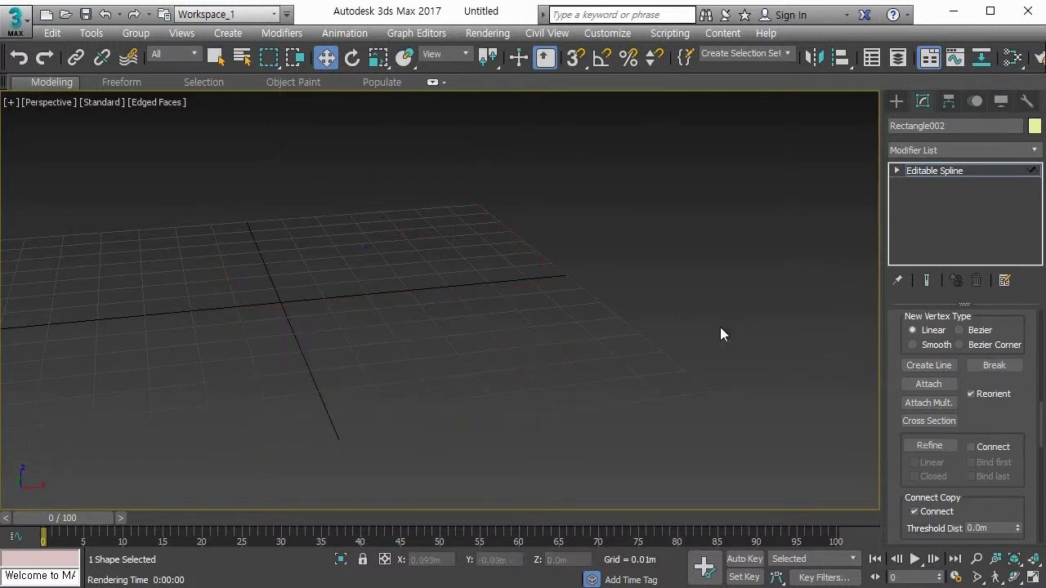
Draw an open line of five vertices around the grid's centre, leaving a gap between its first and last points.
{"action": "left_click", "coordinate": [897, 101]}
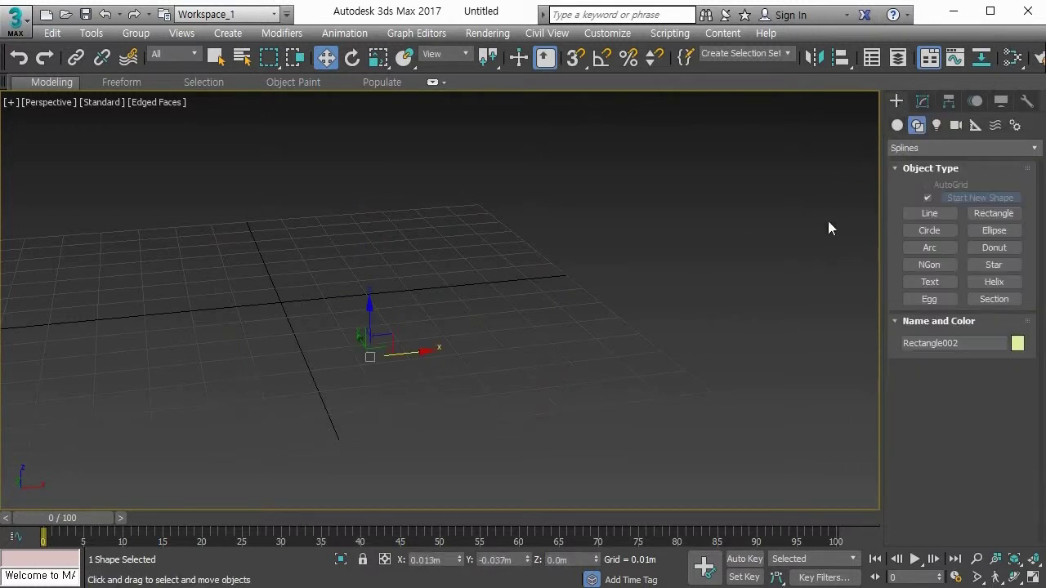
{"action": "left_click", "coordinate": [929, 213]}
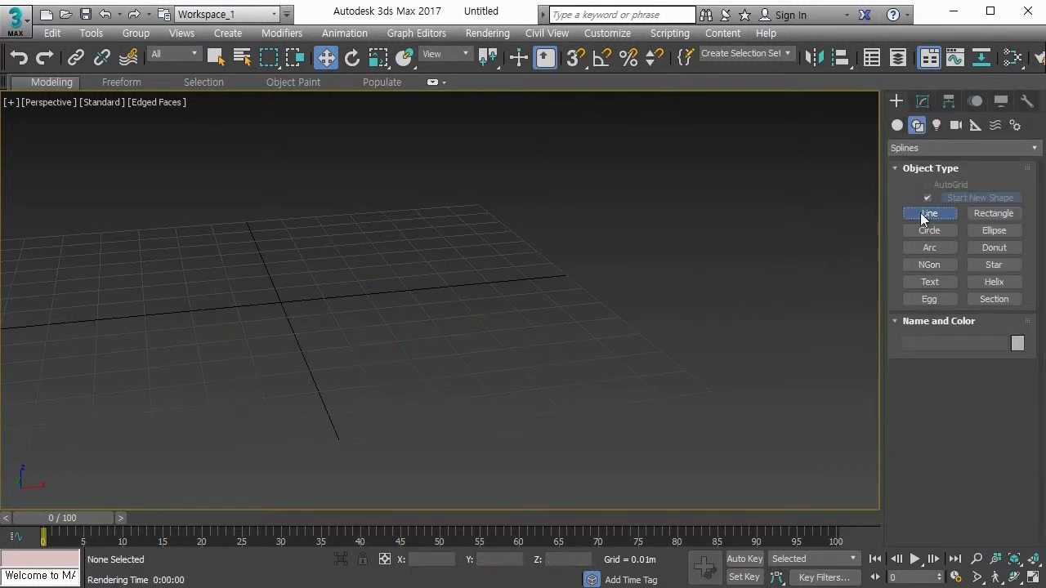
{"action": "left_click", "coordinate": [238, 314]}
{"action": "left_click", "coordinate": [312, 241]}
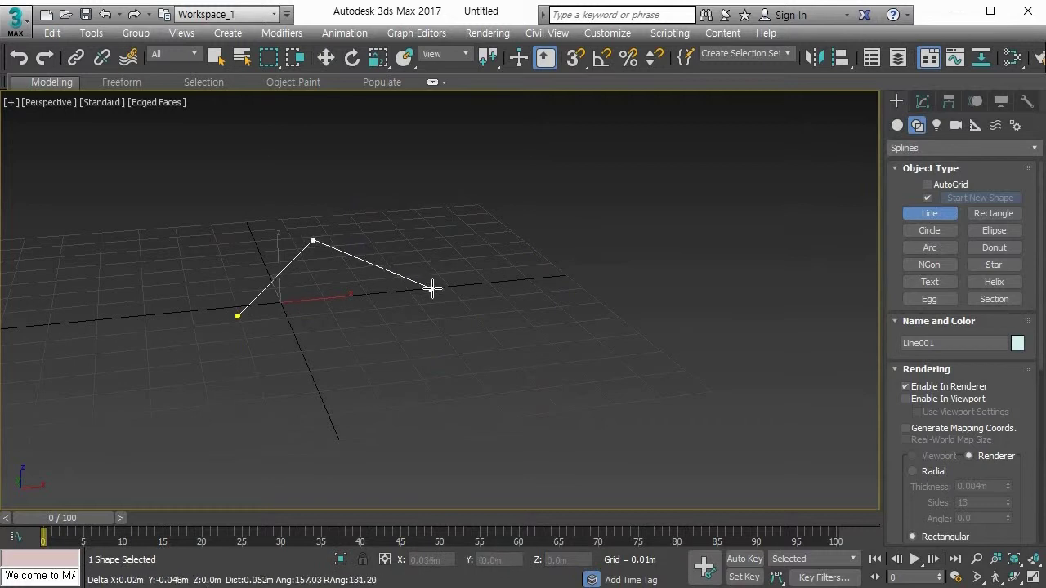
{"action": "left_click", "coordinate": [438, 292]}
{"action": "left_click", "coordinate": [425, 387]}
{"action": "left_click", "coordinate": [289, 405]}
{"action": "right_click", "coordinate": [288, 399]}
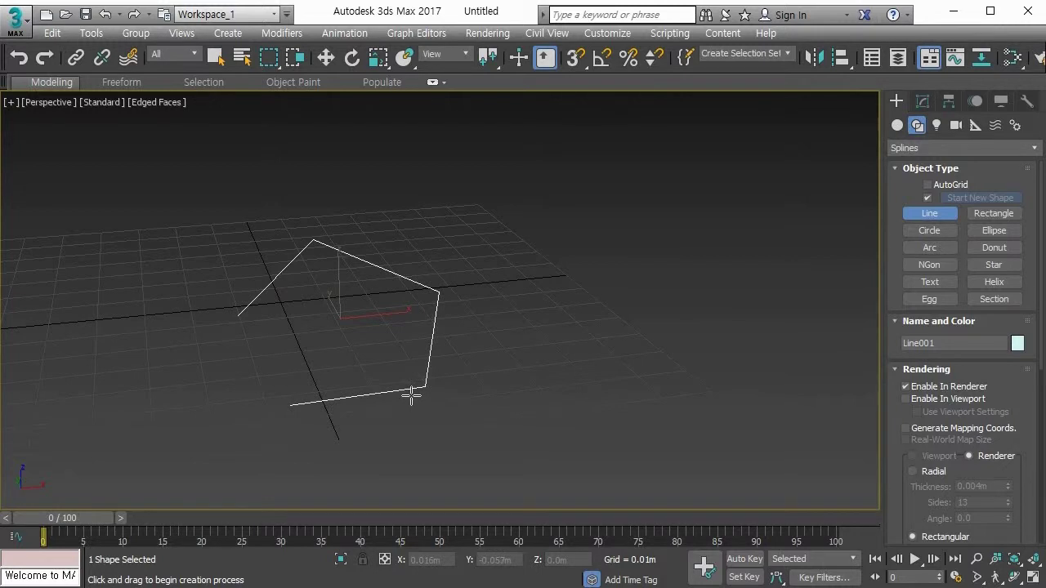
{"action": "key", "text": "w"}
Convert the open line to an Editable Spline and switch to Vertex level.
{"action": "right_click", "coordinate": [335, 246]}
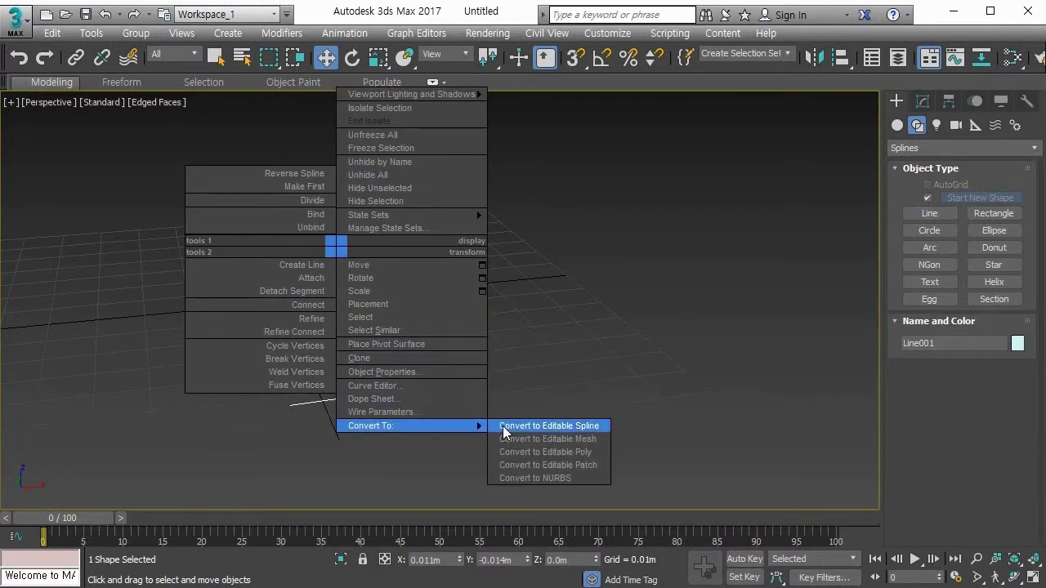
{"action": "left_click", "coordinate": [549, 425]}
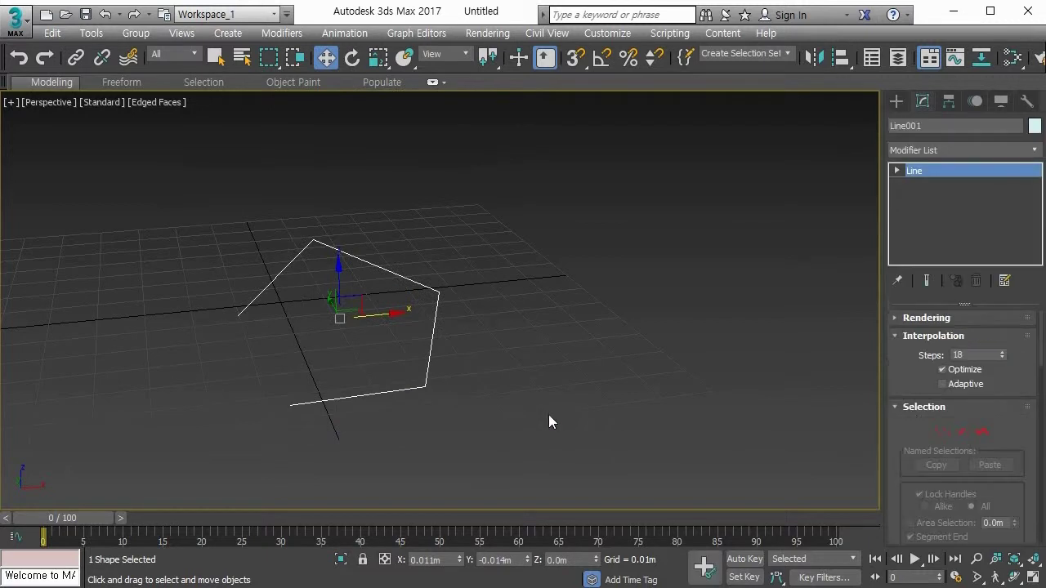
{"action": "left_click", "coordinate": [942, 433]}
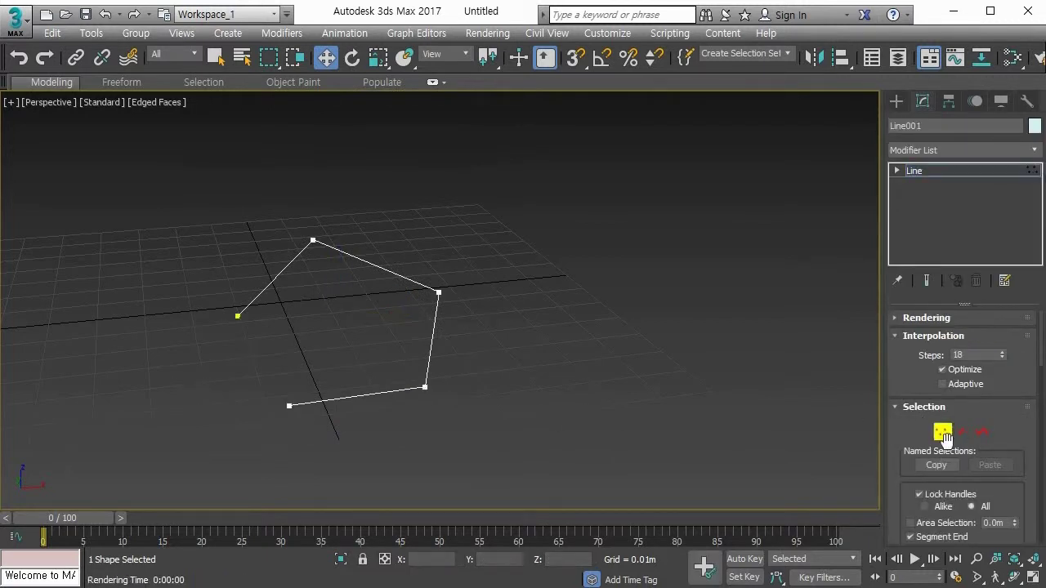
{"action": "middle_click_drag", "start_coordinate": [470, 403], "coordinate": [499, 374]}
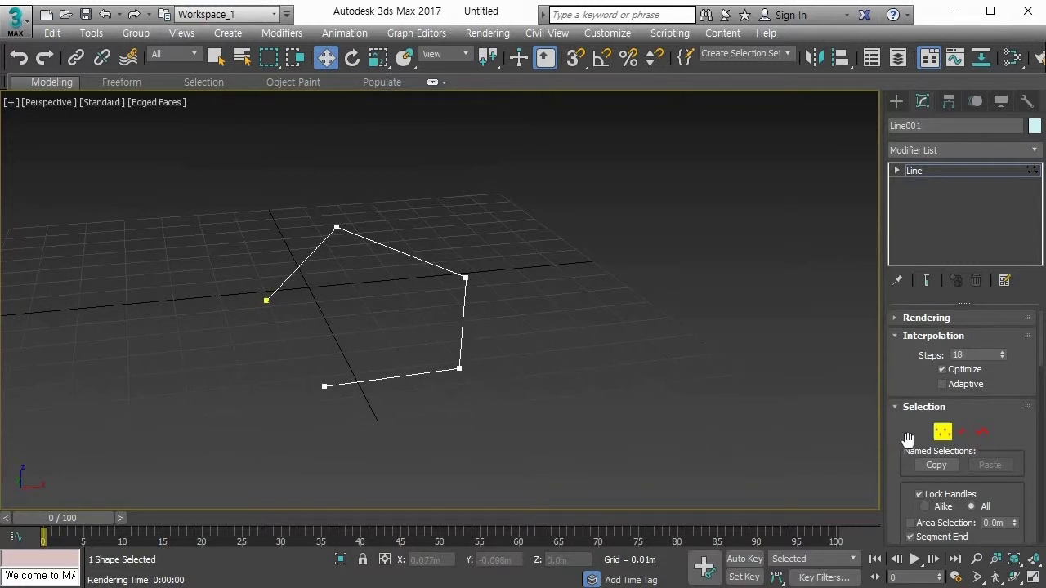
Locate the Weld vertex tool in the geometry settings and check the line's two open end vertices.
{"action": "left_click_drag", "start_coordinate": [908, 441], "coordinate": [925, 203]}
{"action": "scroll", "coordinate": [924, 376], "scroll_direction": "down", "scroll_amount": 5}
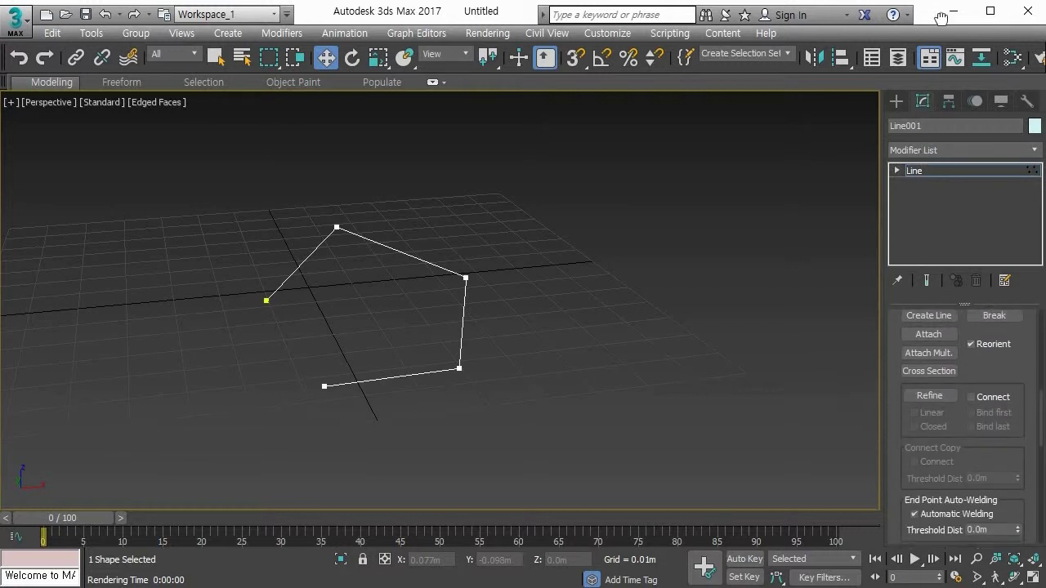
{"action": "left_click_drag", "start_coordinate": [901, 443], "coordinate": [920, 248]}
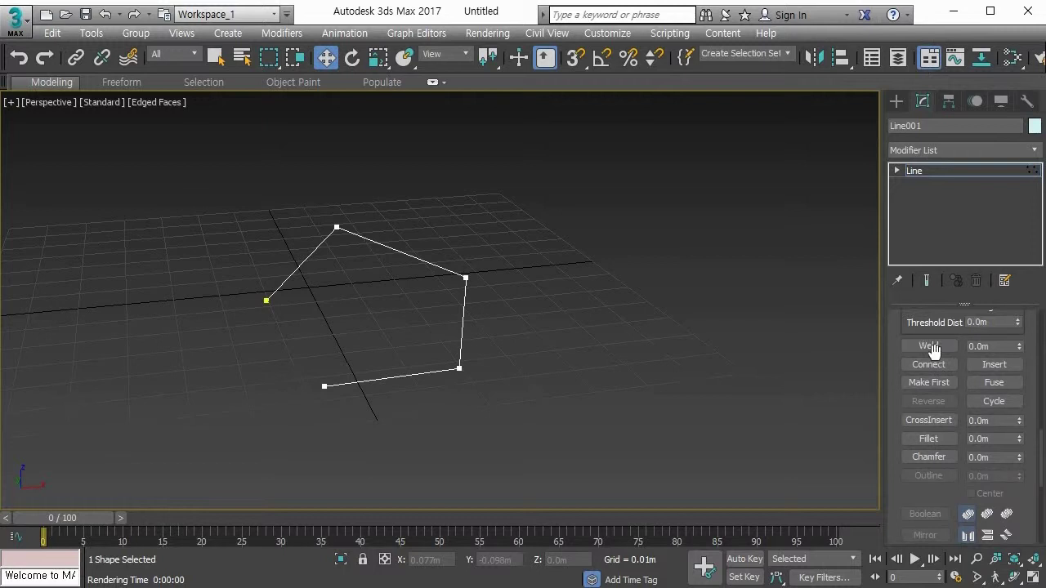
{"action": "left_click", "coordinate": [324, 385]}
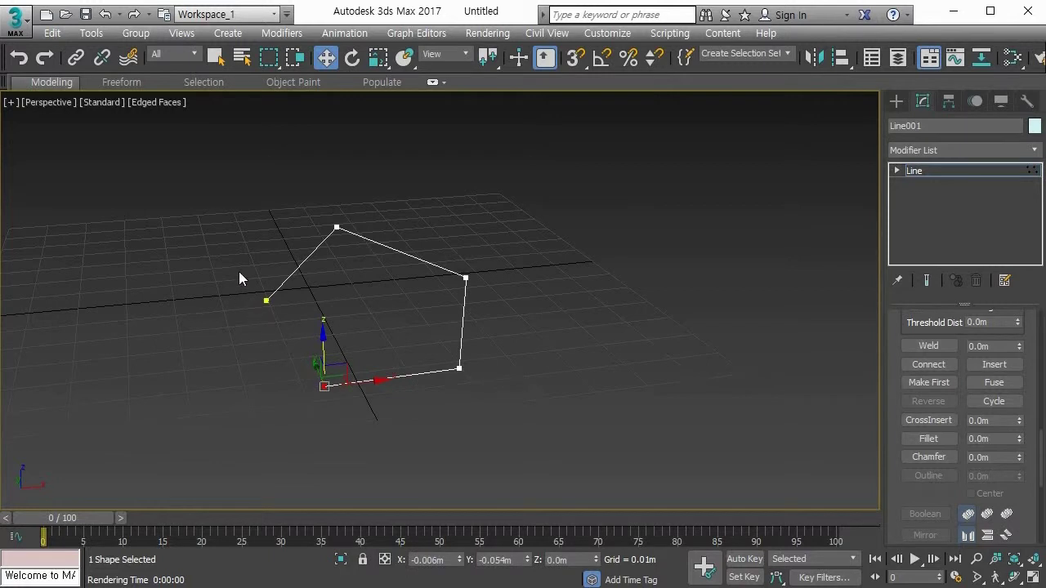
{"action": "left_click", "coordinate": [267, 300]}
{"action": "left_click", "coordinate": [254, 364]}
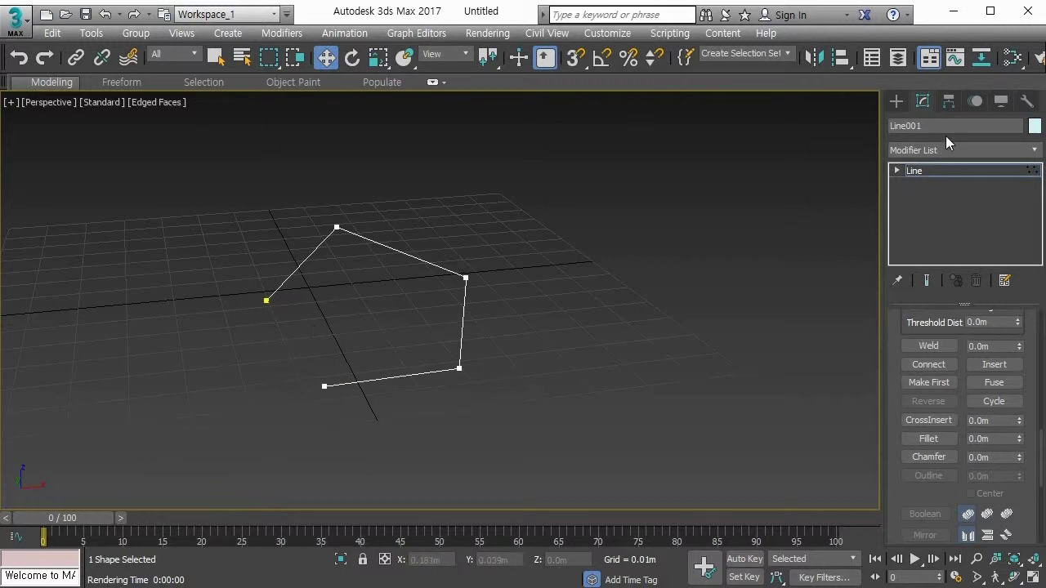
Start the Tape measuring helper from the Standard helper objects.
{"action": "left_click", "coordinate": [975, 100]}
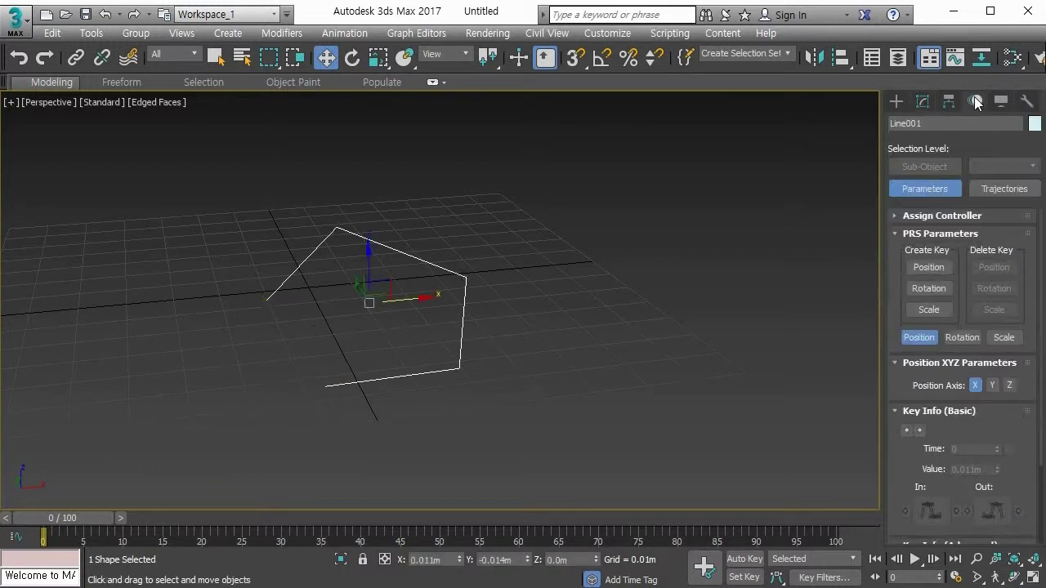
{"action": "left_click", "coordinate": [895, 101]}
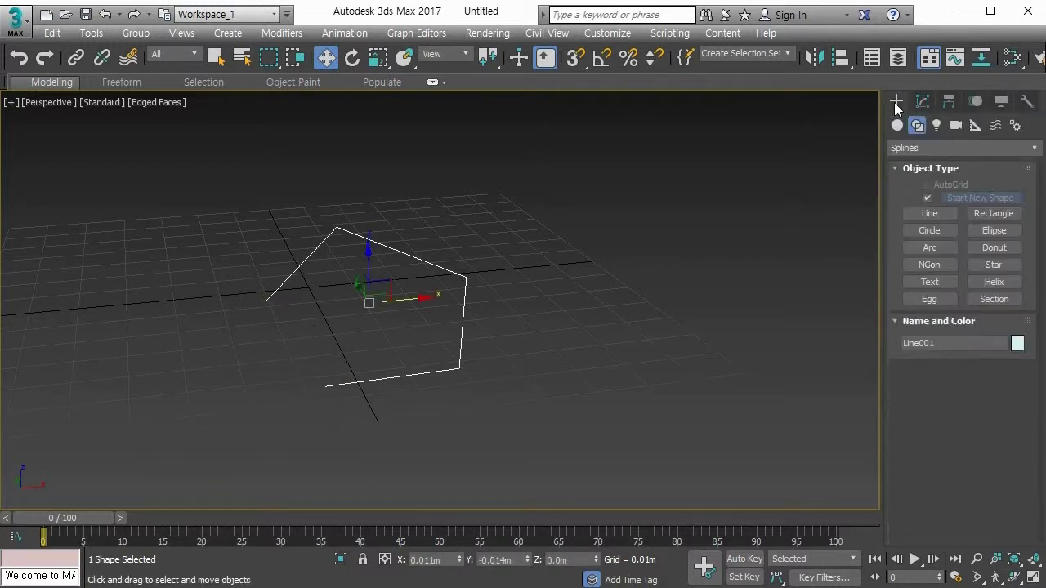
{"action": "left_click", "coordinate": [975, 125]}
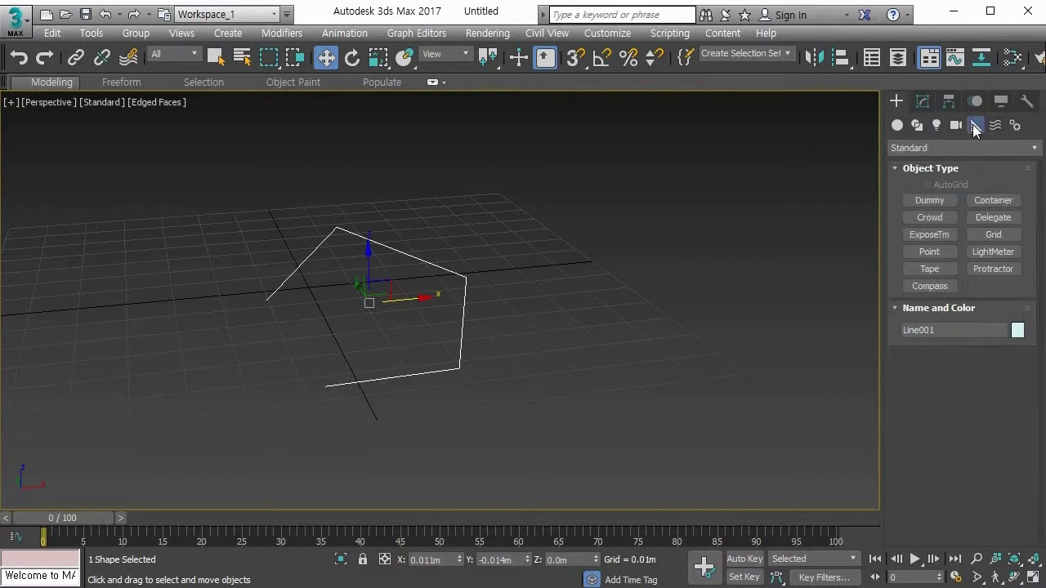
{"action": "left_click", "coordinate": [931, 268]}
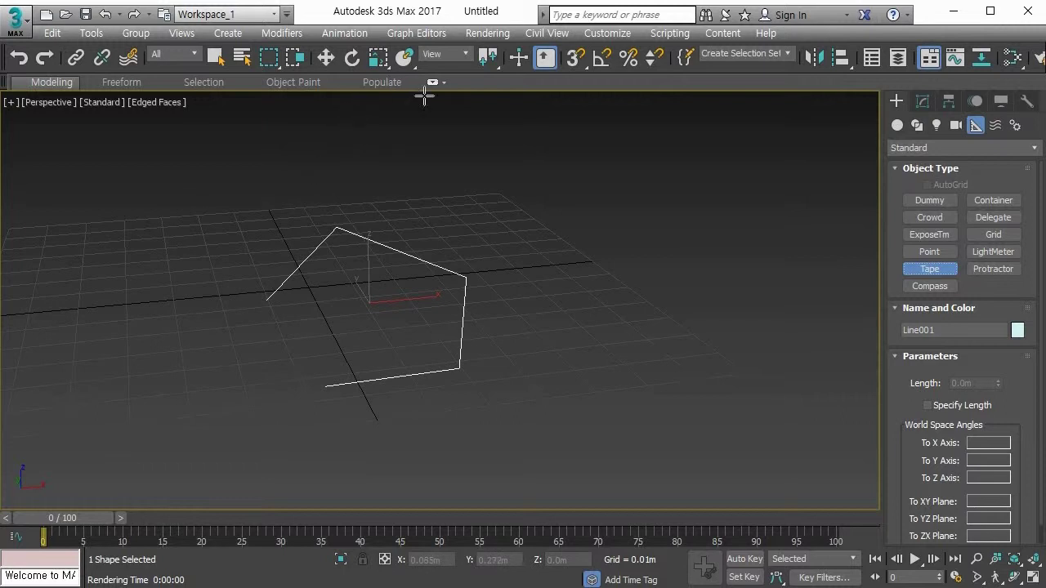
Restrict snapping to Vertex only by disabling the Midpoint, Endpoint and Tangent snaps.
{"action": "right_click", "coordinate": [575, 59]}
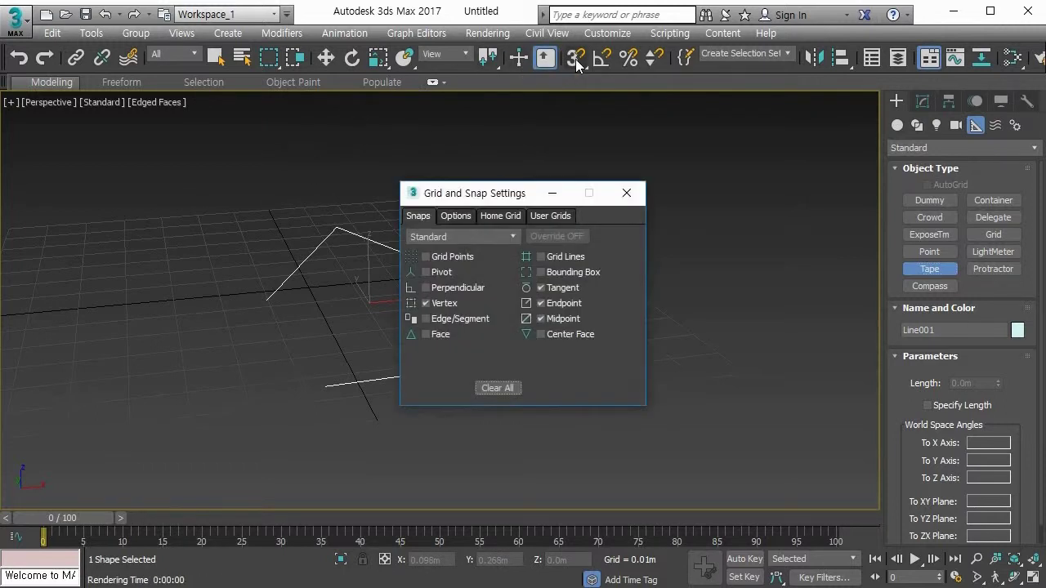
{"action": "left_click", "coordinate": [562, 318]}
{"action": "left_click", "coordinate": [562, 303]}
{"action": "left_click", "coordinate": [562, 287]}
{"action": "left_click", "coordinate": [454, 319]}
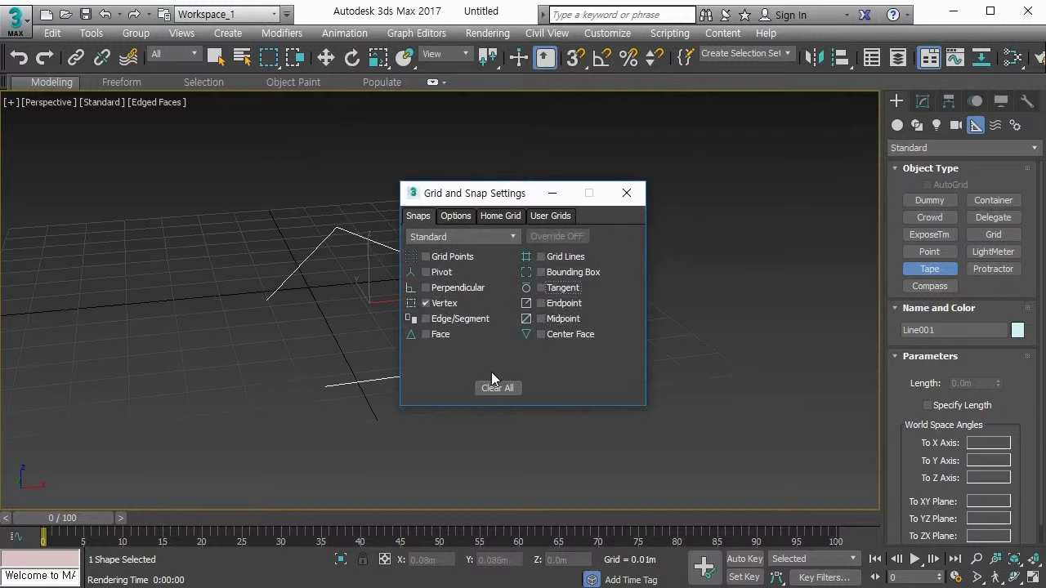
{"action": "left_click", "coordinate": [627, 193]}
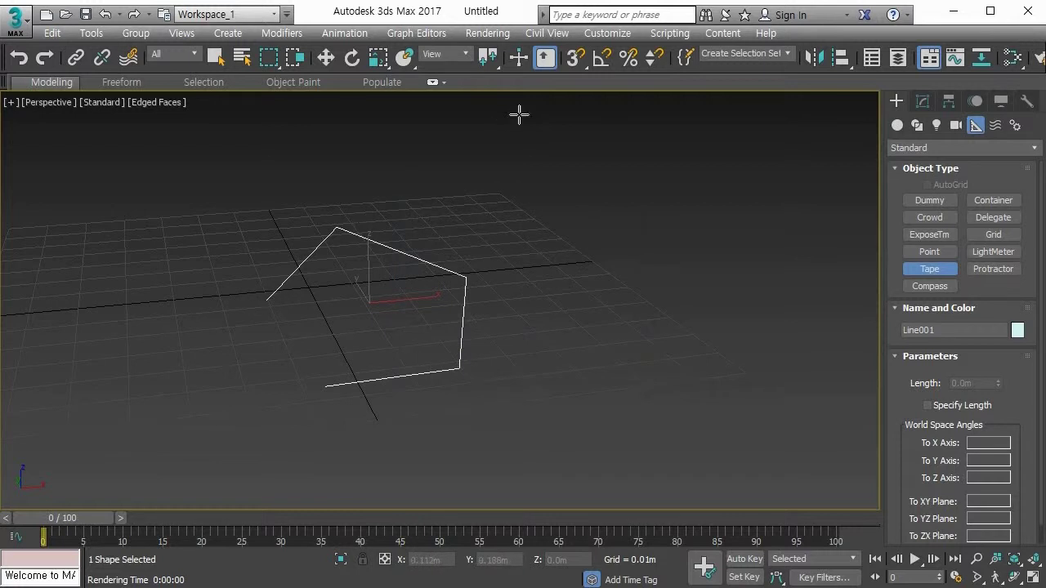
Measure the gap between the line's two open end vertices with a snapped tape, and undo the tape helper.
{"action": "left_click", "coordinate": [575, 58]}
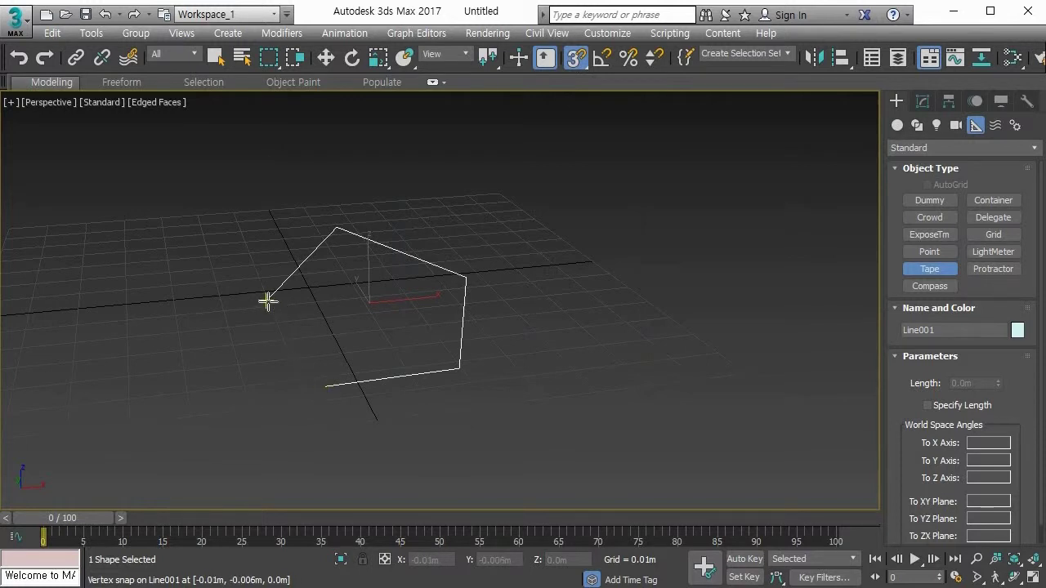
{"action": "left_click_drag", "start_coordinate": [267, 302], "coordinate": [325, 385]}
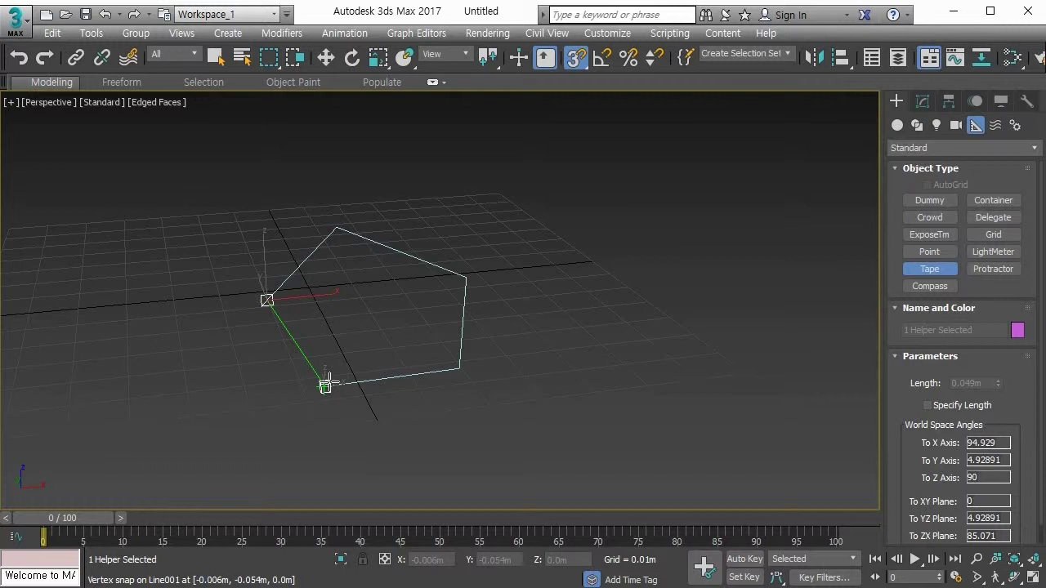
{"action": "left_click_drag", "start_coordinate": [325, 386], "coordinate": [325, 385]}
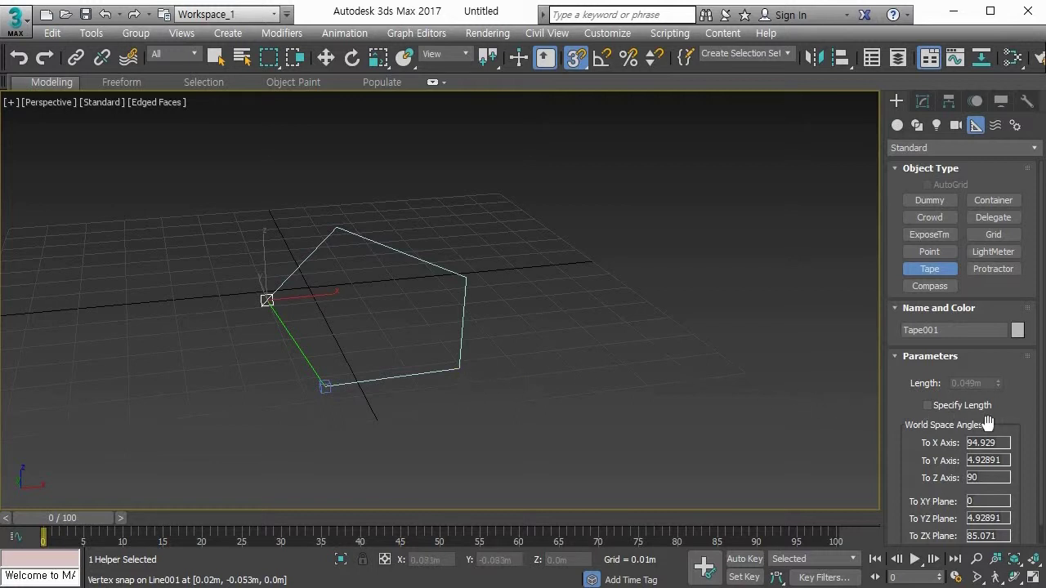
{"action": "scroll", "coordinate": [1020, 416], "scroll_direction": "down", "scroll_amount": 1}
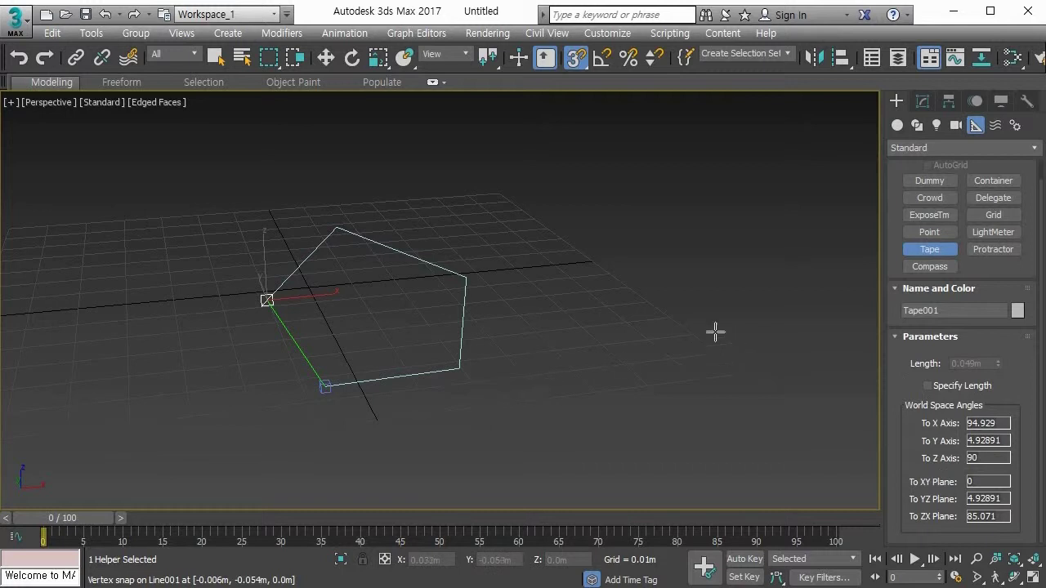
{"action": "key", "text": "ctrl+z"}
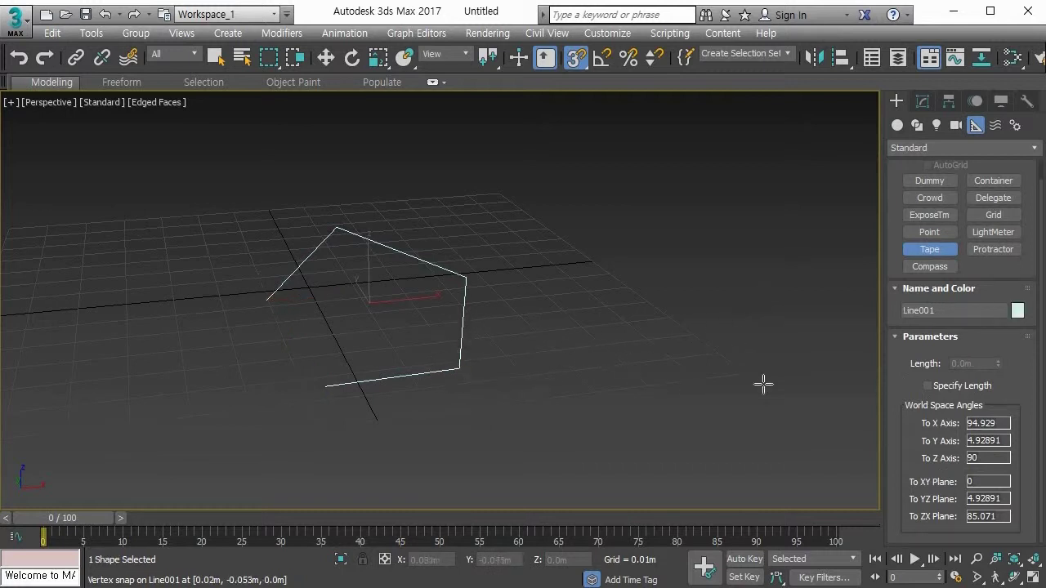
Return to the line's Vertex level with the Move tool, disable 3D snapping, and select both open end vertices.
{"action": "key", "text": "w"}
{"action": "key", "text": "1"}
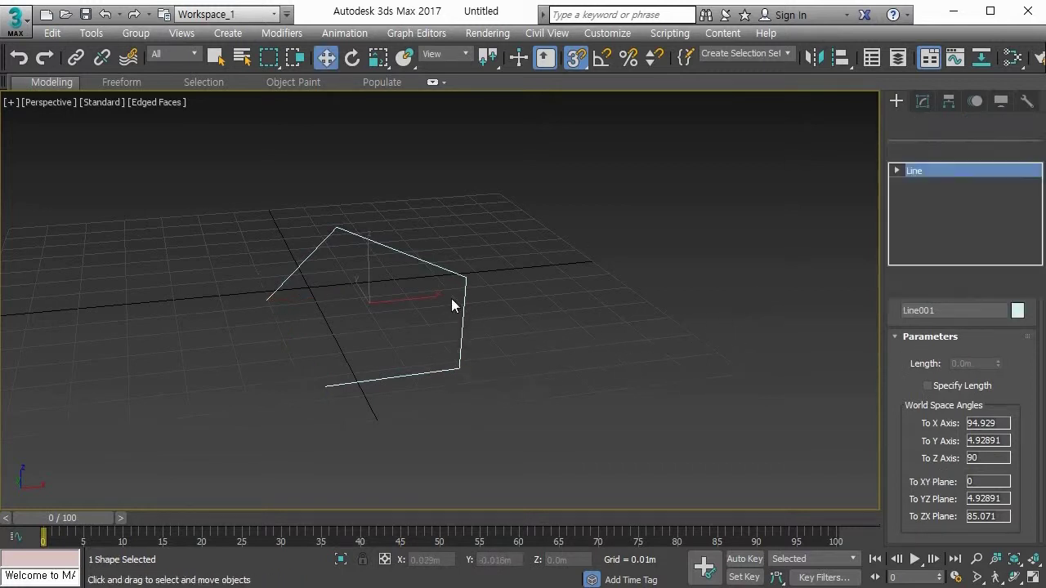
{"action": "scroll", "coordinate": [906, 490], "scroll_direction": "up", "scroll_amount": 2}
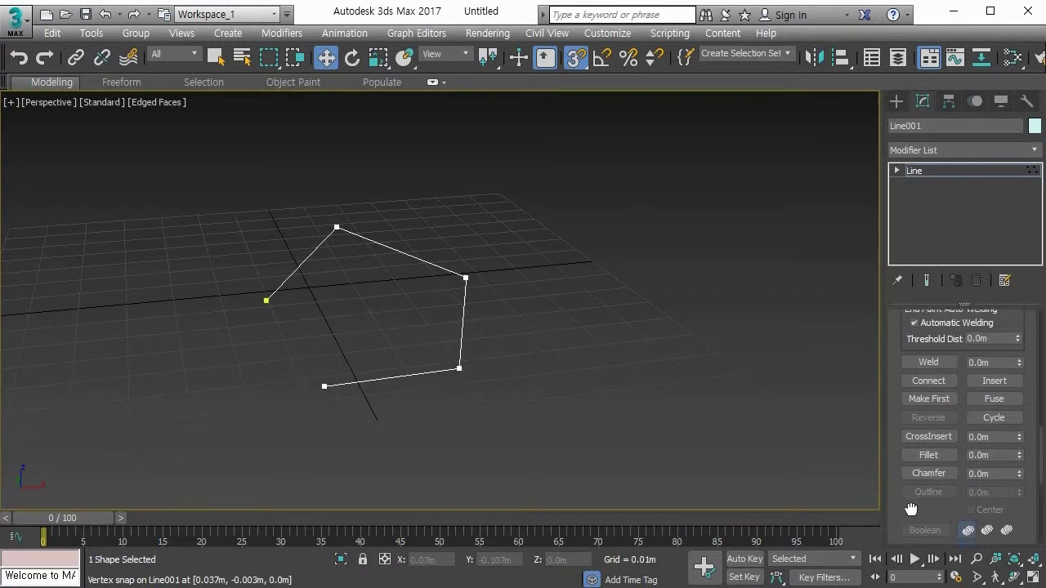
{"action": "scroll", "coordinate": [911, 499], "scroll_direction": "down", "scroll_amount": 1}
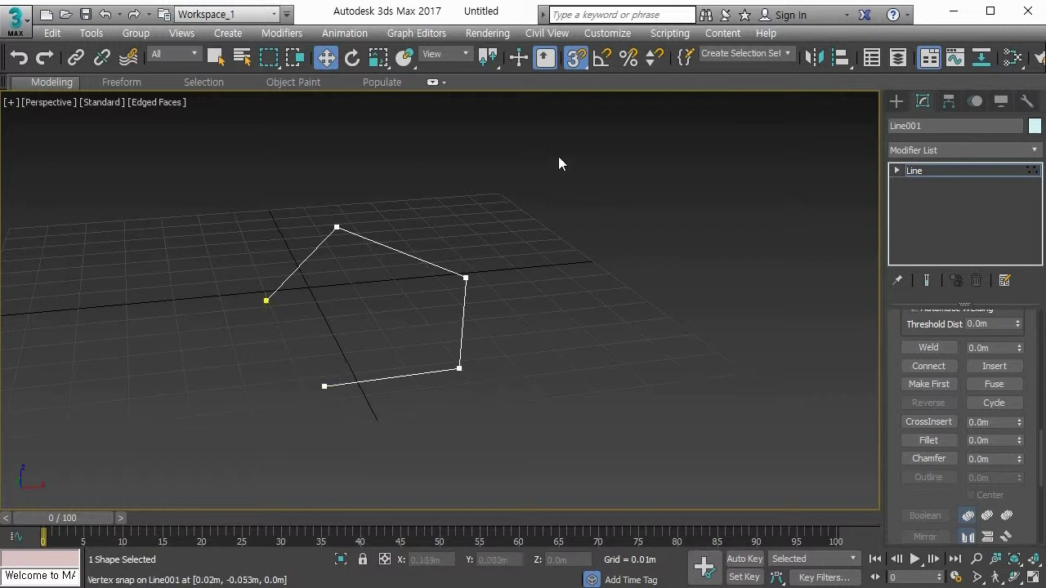
{"action": "left_click", "coordinate": [575, 58]}
{"action": "left_click_drag", "start_coordinate": [244, 277], "coordinate": [326, 396]}
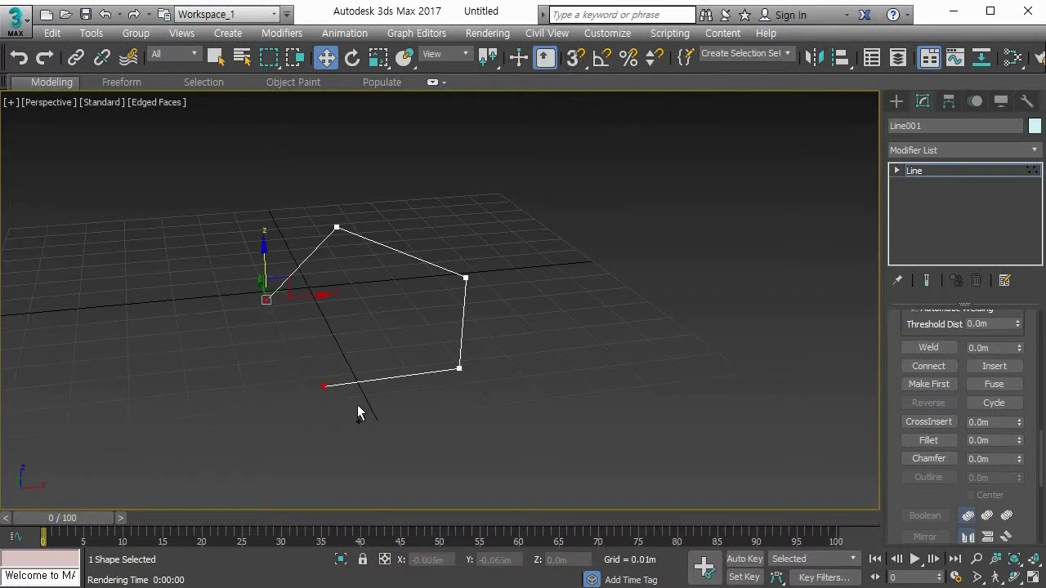
Try to weld the two selected end vertices with a zero threshold and again with a threshold of 0.048 m.
{"action": "left_click", "coordinate": [928, 349]}
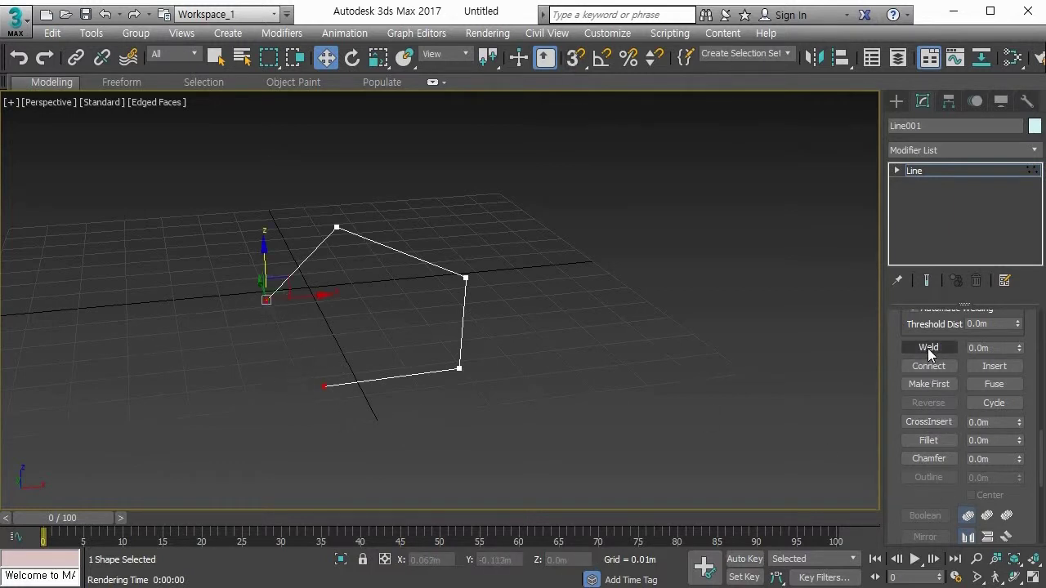
{"action": "left_click", "coordinate": [929, 348]}
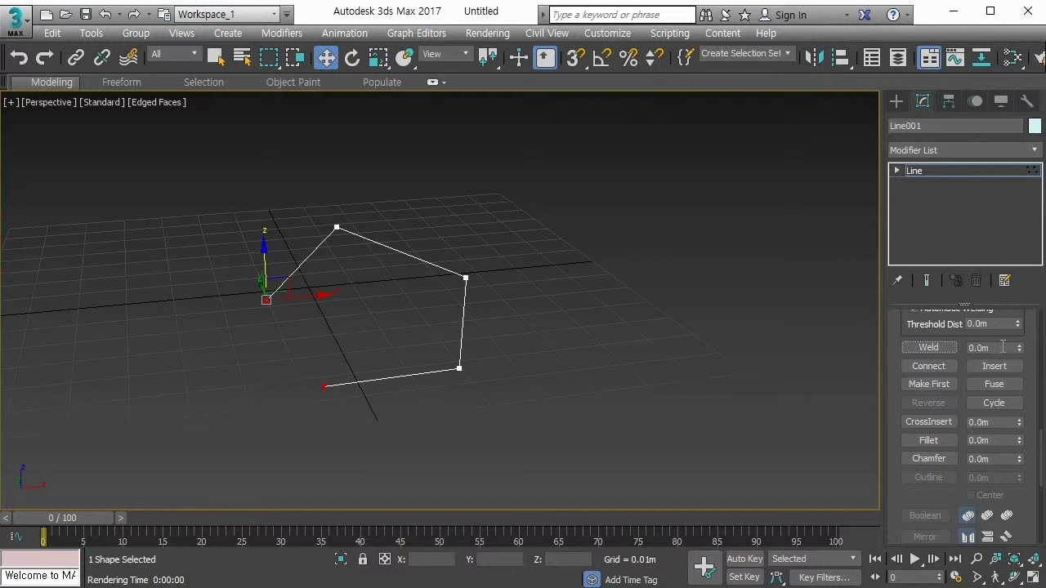
{"action": "left_click", "coordinate": [919, 348]}
{"action": "left_click", "coordinate": [995, 346]}
{"action": "type", "text": "48"}
{"action": "left_click", "coordinate": [940, 347]}
Set the weld threshold to 0.049 m and weld the two selected end vertices.
{"action": "left_click", "coordinate": [993, 347]}
{"action": "key", "text": "BackSpace"}
{"action": "type", "text": "9"}
{"action": "left_click", "coordinate": [945, 349]}
Move the welded vertex to test the joined corner, and undo its vertical move.
{"action": "left_click", "coordinate": [293, 339]}
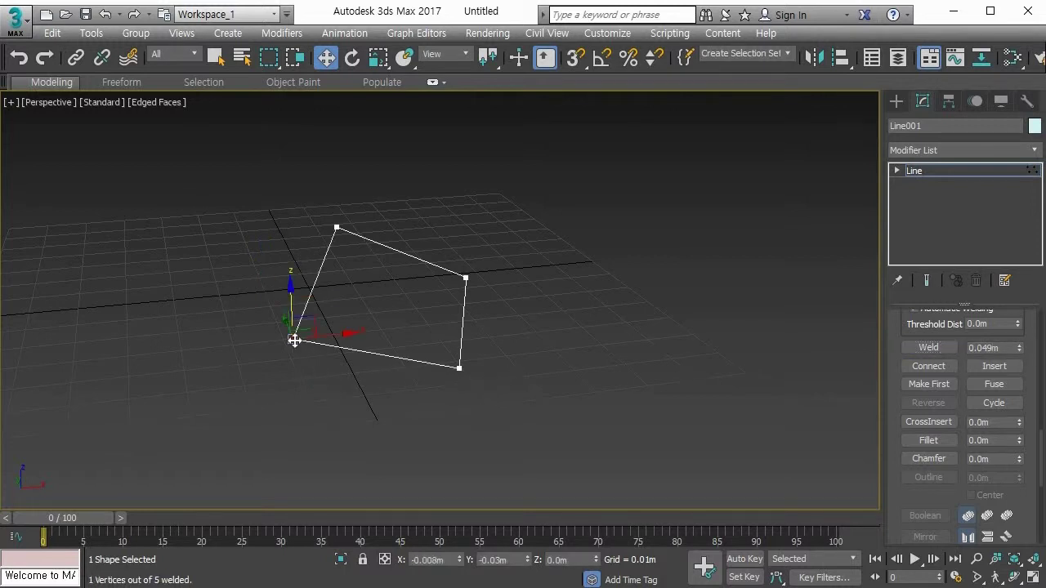
{"action": "left_click_drag", "start_coordinate": [334, 334], "coordinate": [255, 267]}
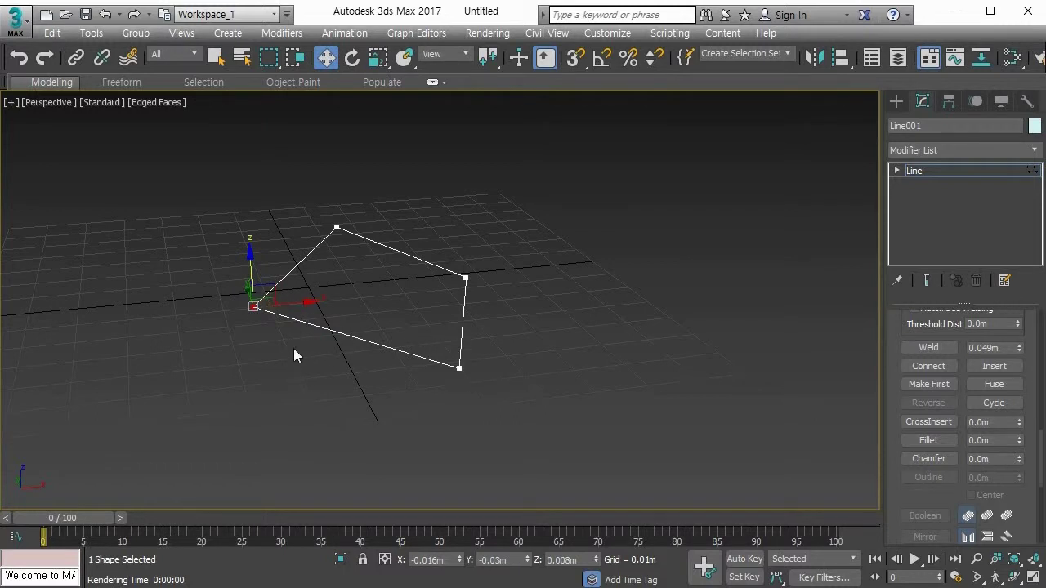
{"action": "key", "text": "ctrl+z"}
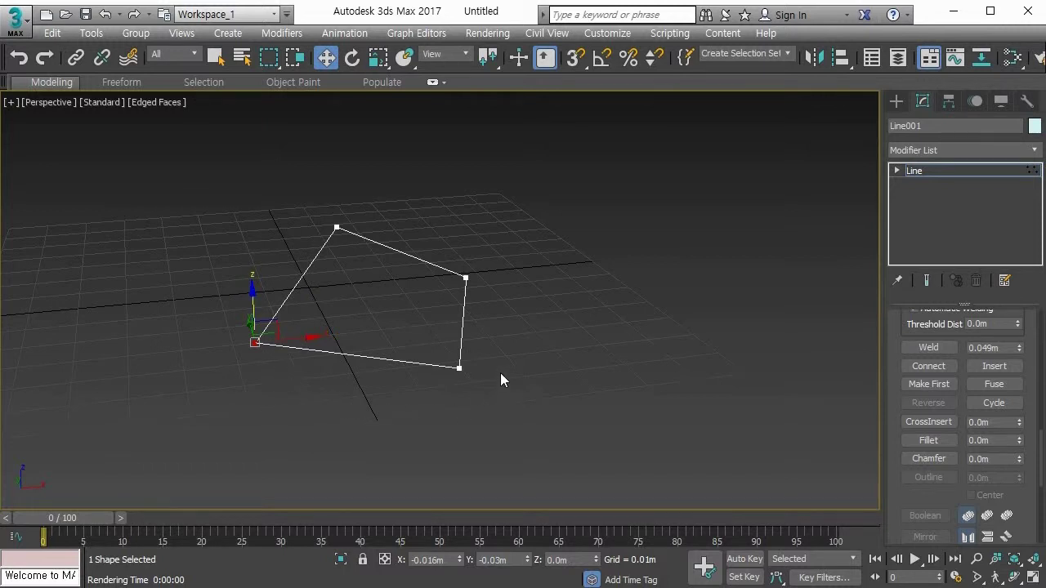
Undo the remaining move of the welded vertex and the weld itself.
{"action": "middle_click_drag", "start_coordinate": [501, 374], "coordinate": [503, 358]}
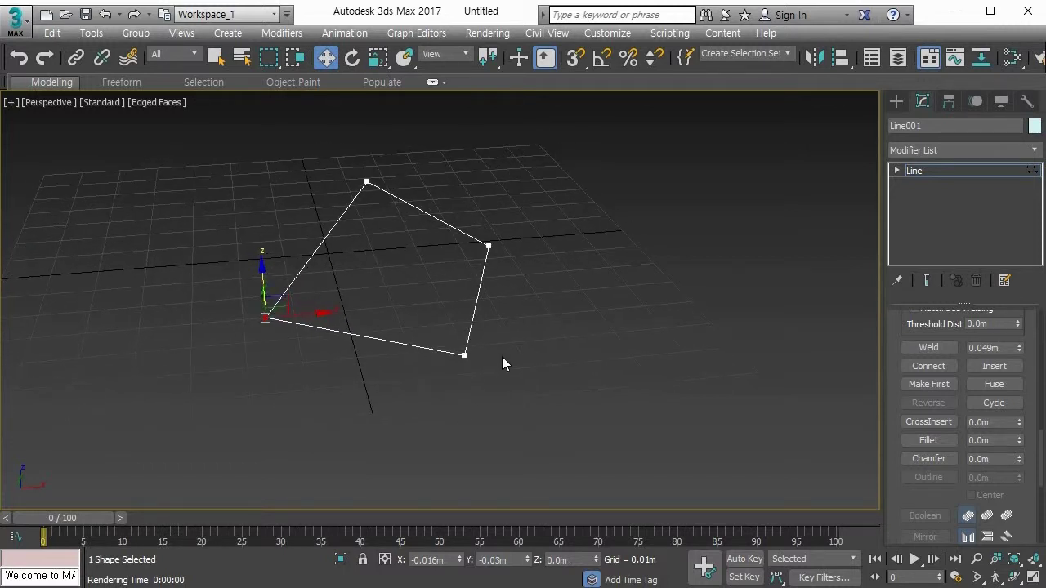
{"action": "key", "text": "ctrl+z"}
{"action": "key", "text": "ctrl+z"}
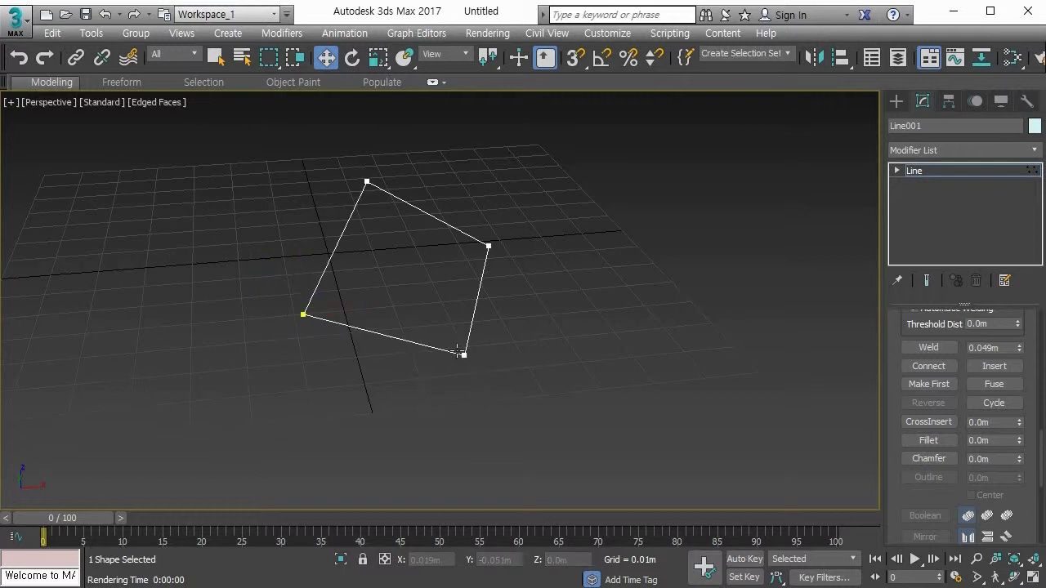
{"action": "key", "text": "ctrl+z"}
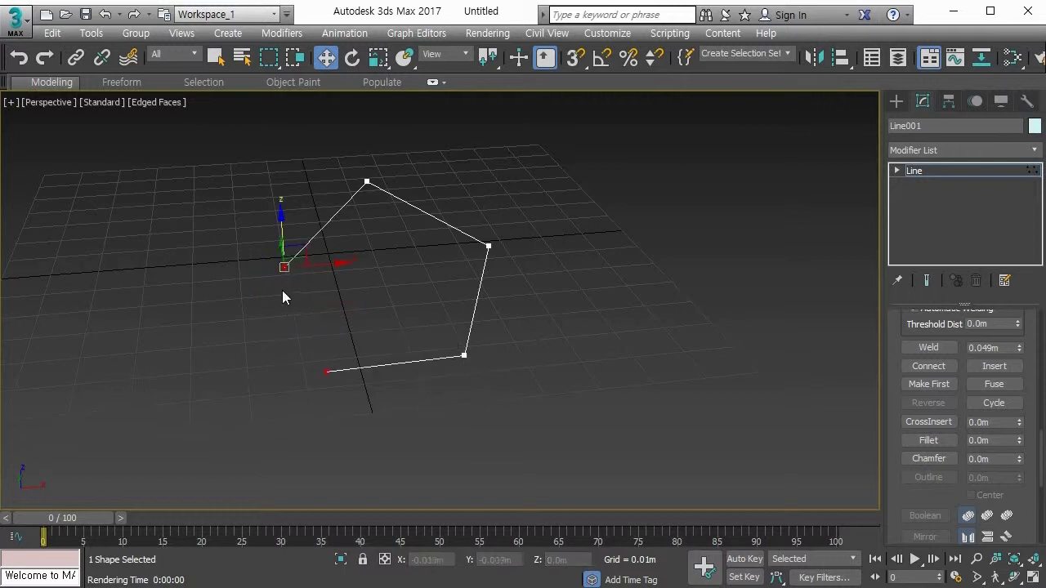
Make the lower open end vertex the active one while keeping both end vertices selected.
{"action": "left_click", "coordinate": [326, 372]}
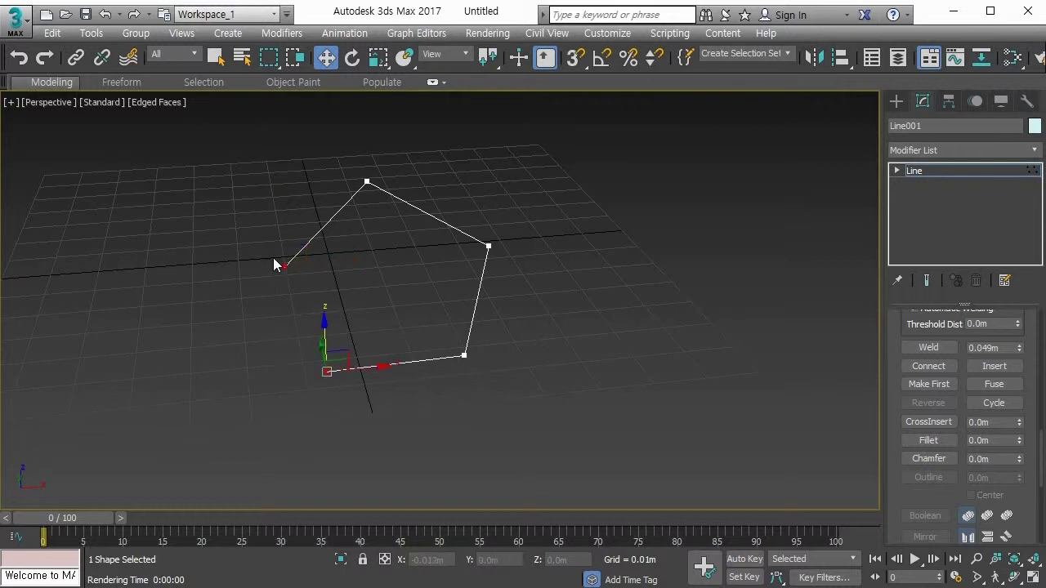
{"action": "middle_click_drag", "start_coordinate": [219, 279], "coordinate": [267, 312]}
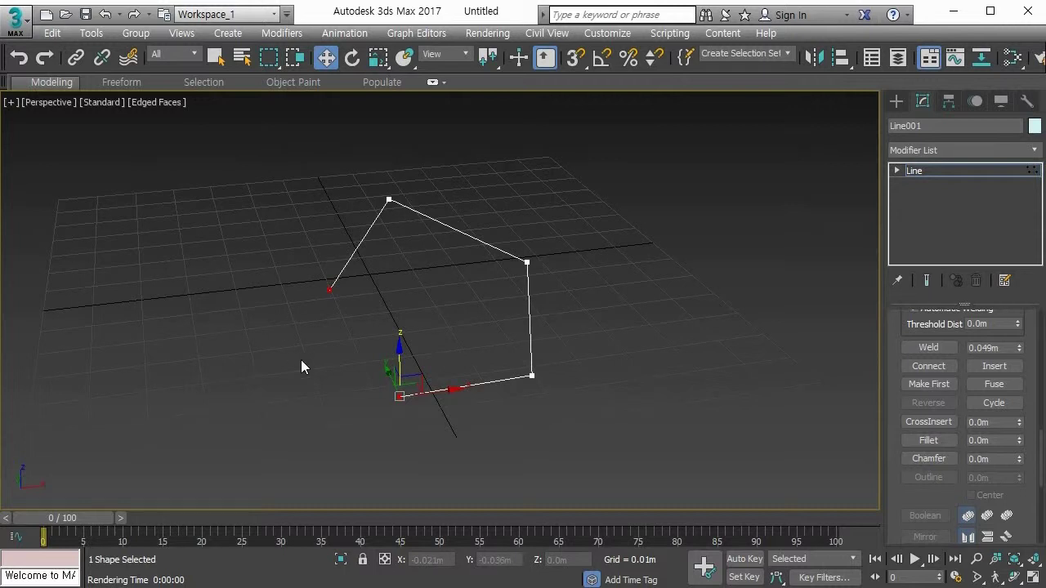
Close the open gap in the line by connecting its two end vertices with a new segment.
{"action": "left_click", "coordinate": [299, 404]}
{"action": "left_click", "coordinate": [931, 366]}
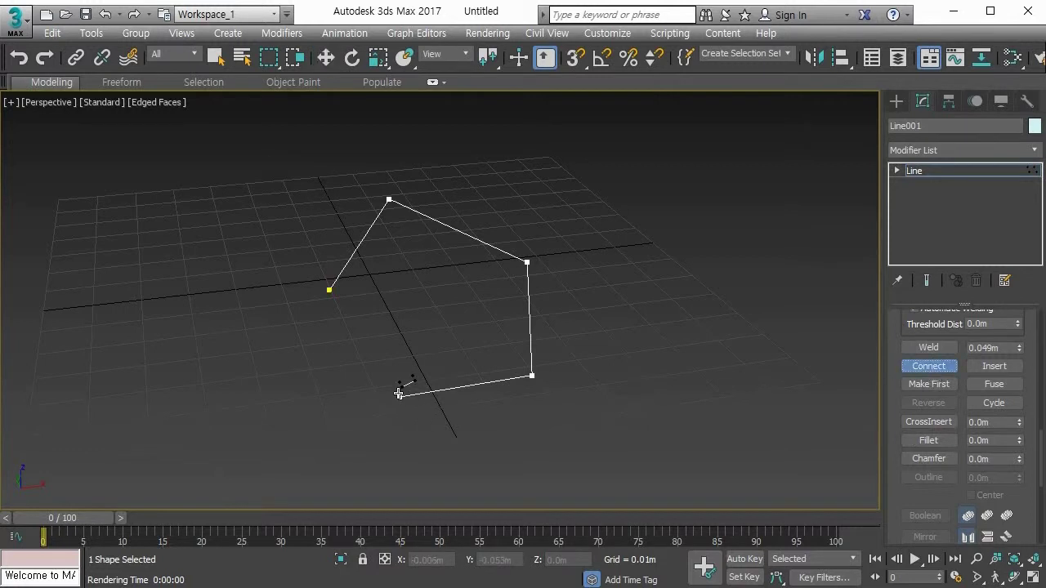
{"action": "left_click_drag", "start_coordinate": [399, 396], "coordinate": [328, 290]}
{"action": "left_click_drag", "start_coordinate": [399, 396], "coordinate": [330, 289]}
Insert four vertices into the line's front segment, zigzagging inward into the shape.
{"action": "left_click", "coordinate": [996, 368]}
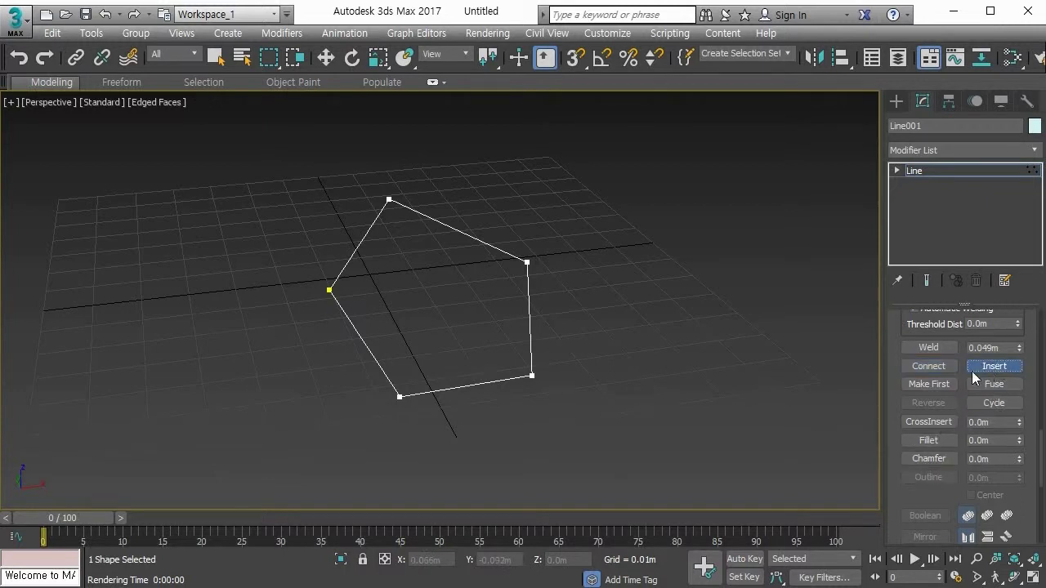
{"action": "left_click", "coordinate": [464, 385]}
{"action": "left_click", "coordinate": [479, 290]}
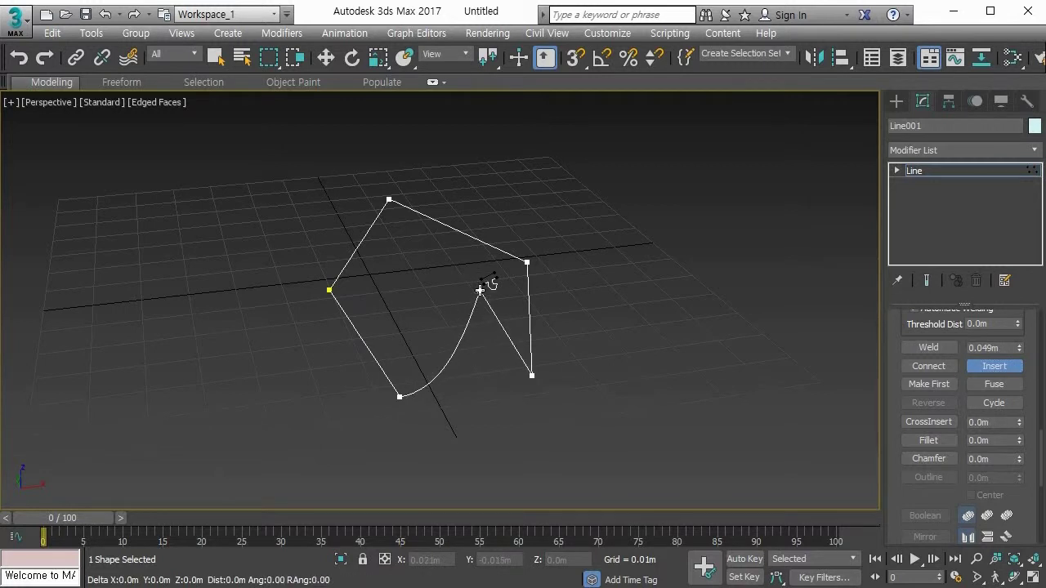
{"action": "left_click", "coordinate": [386, 293]}
{"action": "left_click", "coordinate": [453, 344]}
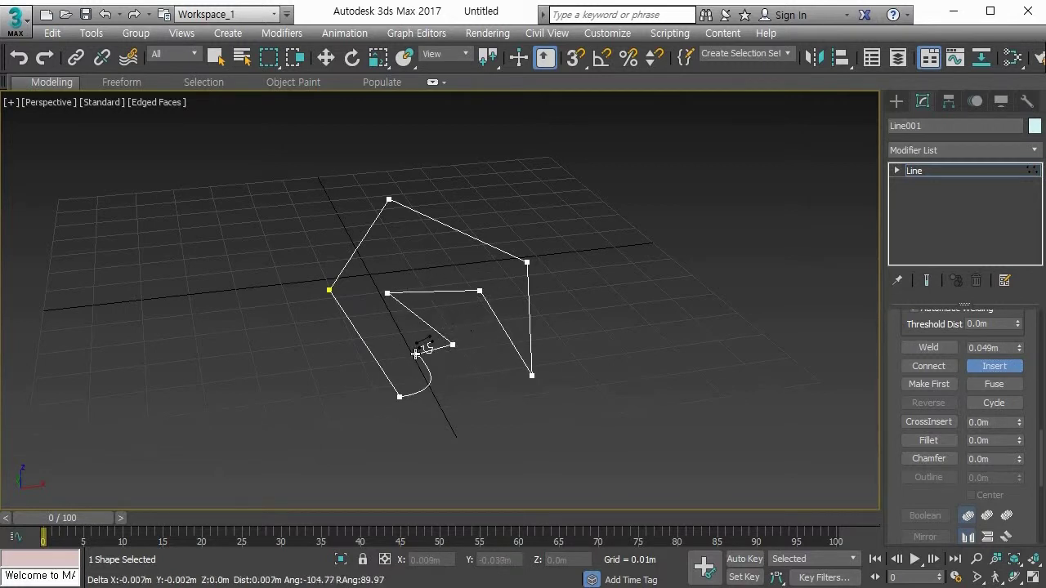
{"action": "left_click", "coordinate": [398, 342]}
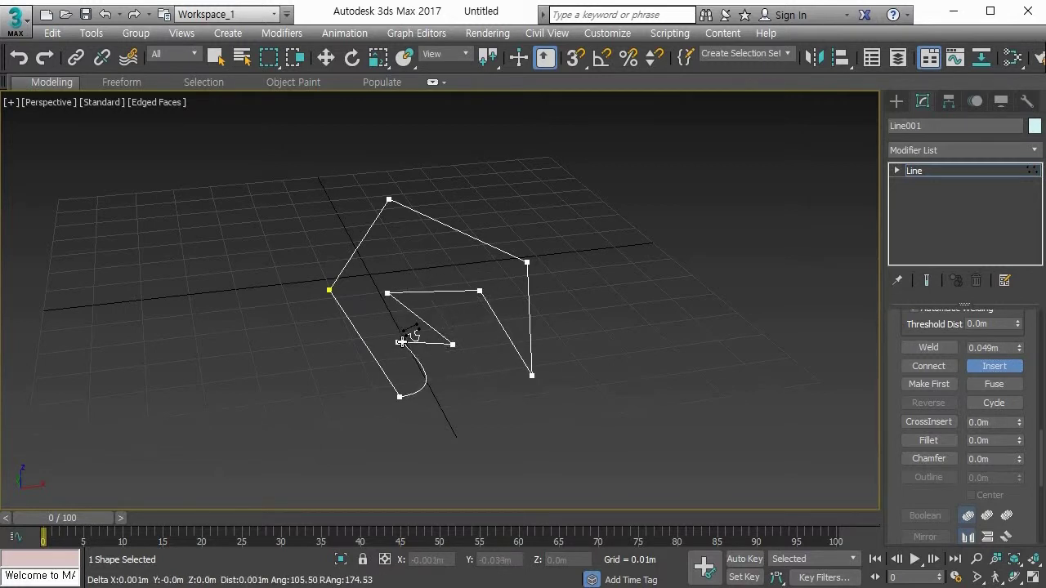
{"action": "right_click", "coordinate": [409, 341]}
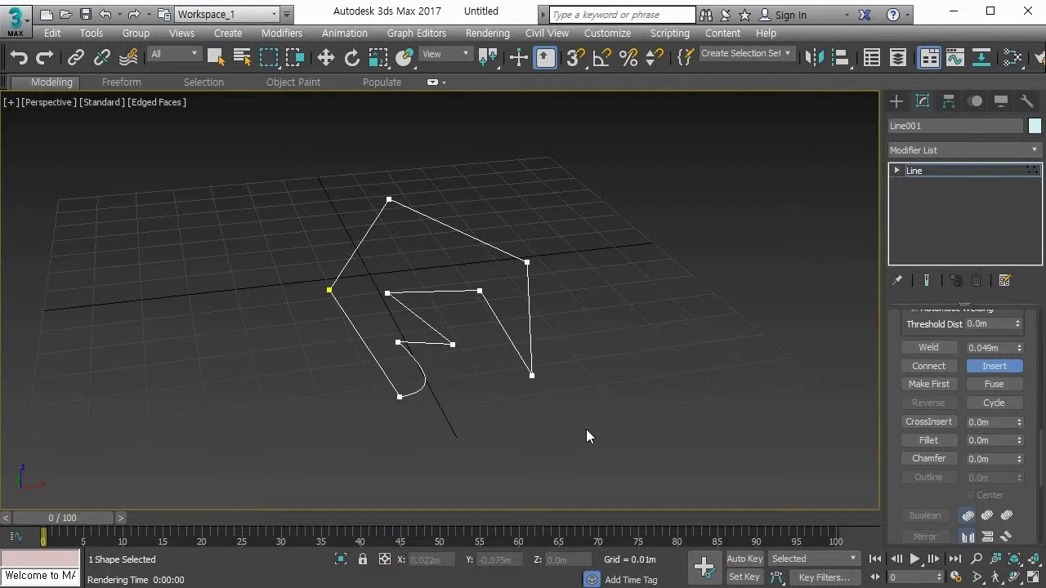
Insert one vertex into the line's upper segment, pulled out to form a new upper-right corner, and finish inserting.
{"action": "left_click", "coordinate": [934, 384]}
{"action": "left_click", "coordinate": [398, 202]}
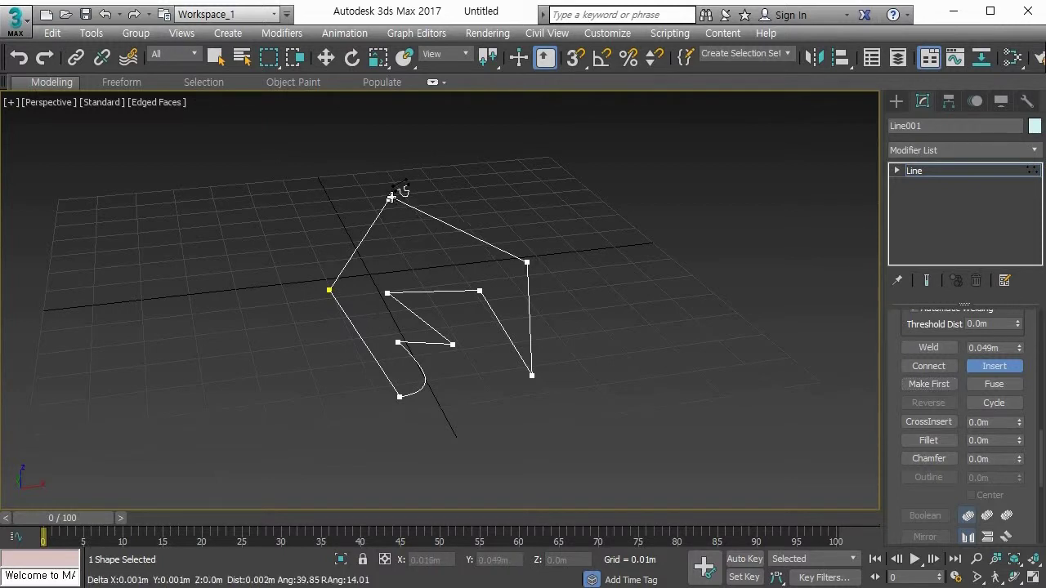
{"action": "left_click", "coordinate": [517, 201]}
{"action": "right_click", "coordinate": [775, 298]}
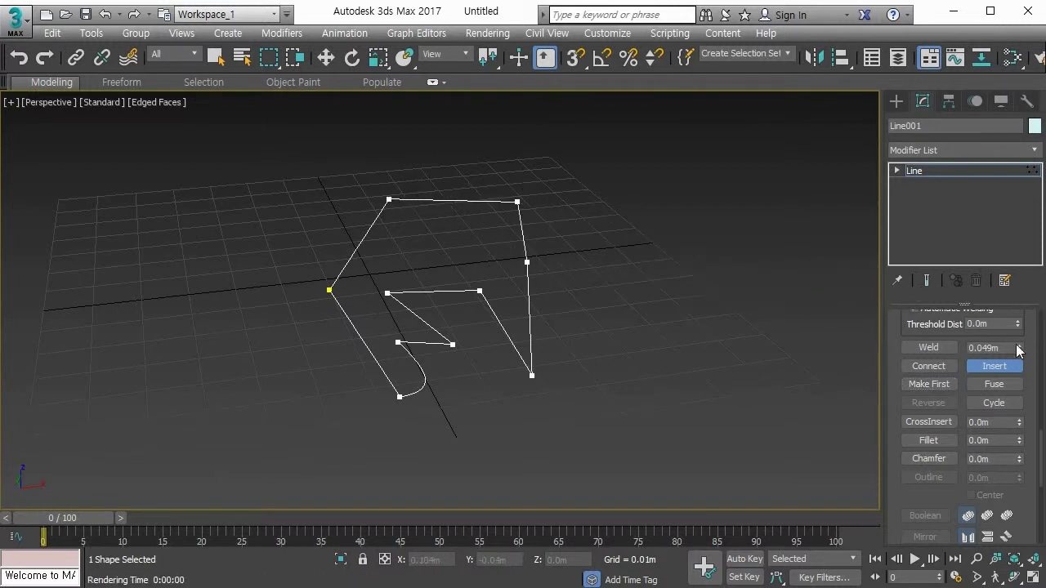
{"action": "left_click", "coordinate": [994, 366]}
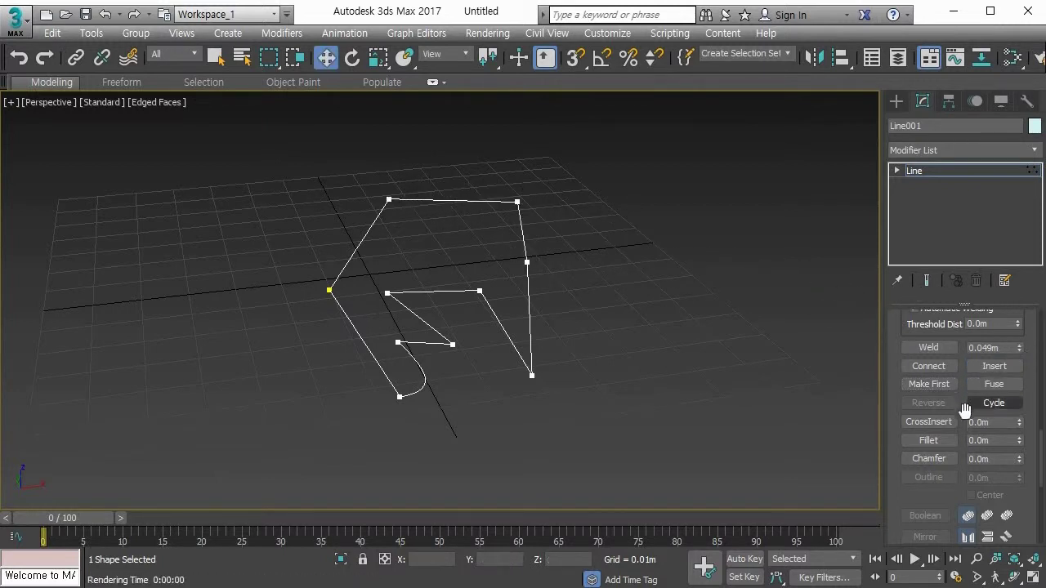
Make the upper-left corner the spline's first vertex, and reassign first vertex to the one just below the upper-right corner.
{"action": "left_click", "coordinate": [915, 384]}
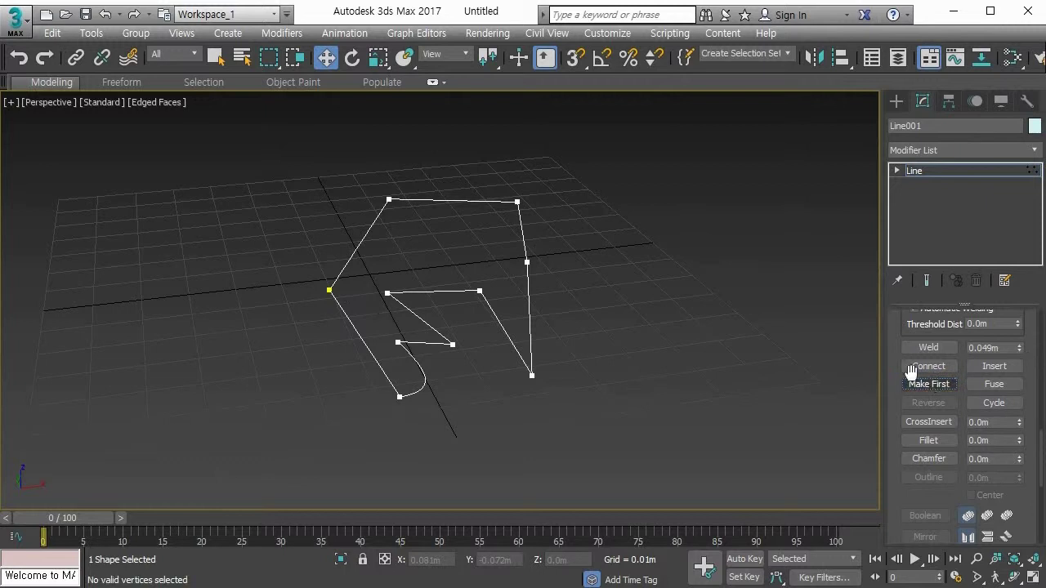
{"action": "left_click", "coordinate": [390, 199]}
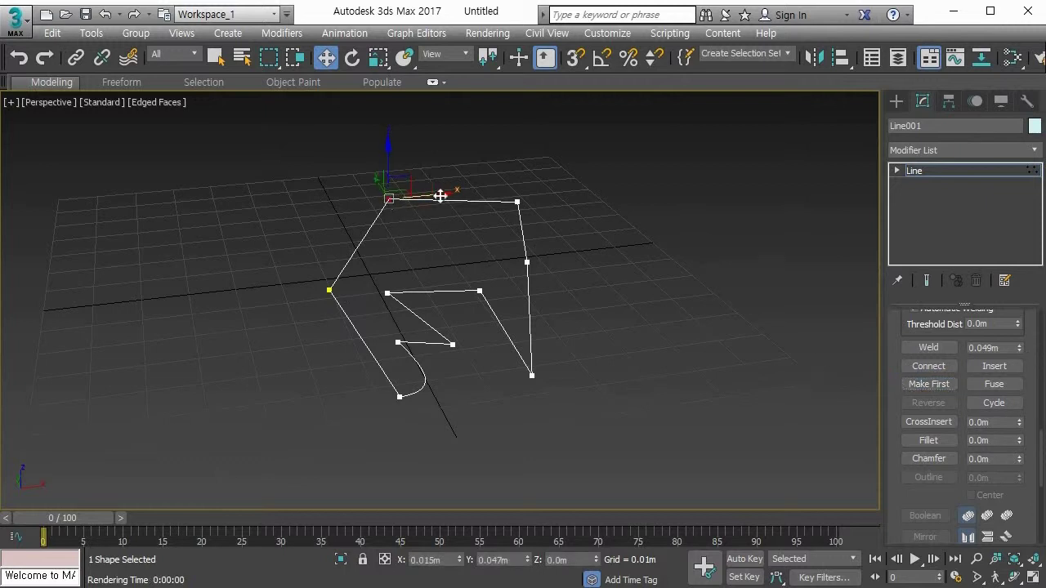
{"action": "left_click", "coordinate": [926, 387]}
{"action": "left_click", "coordinate": [624, 349]}
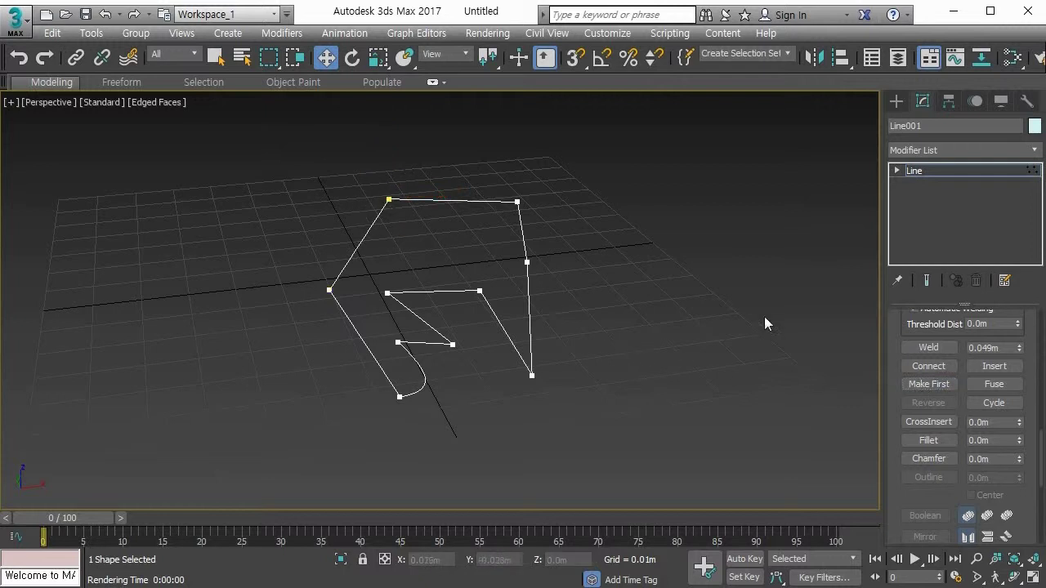
{"action": "left_click", "coordinate": [527, 261]}
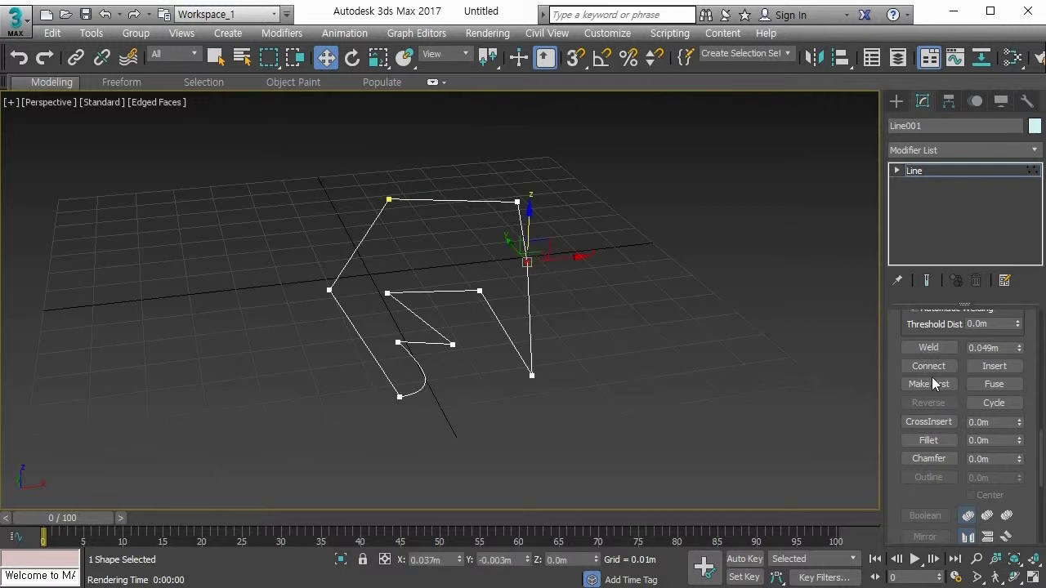
{"action": "left_click", "coordinate": [670, 352]}
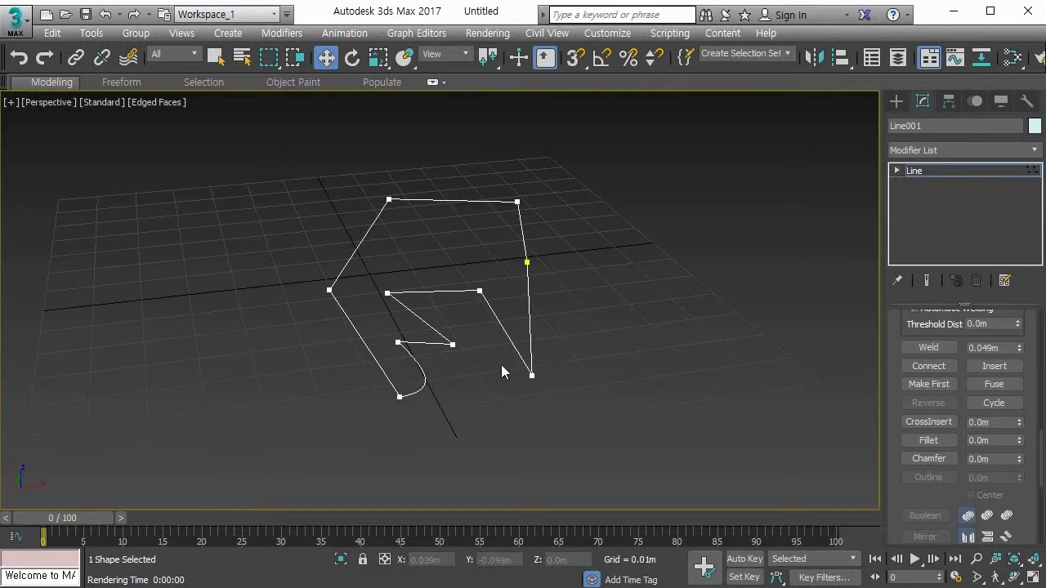
Delete the segments between the leftmost vertex and the inserted vertex nearest the lower-right corner.
{"action": "key", "text": "2"}
{"action": "left_click", "coordinate": [416, 290]}
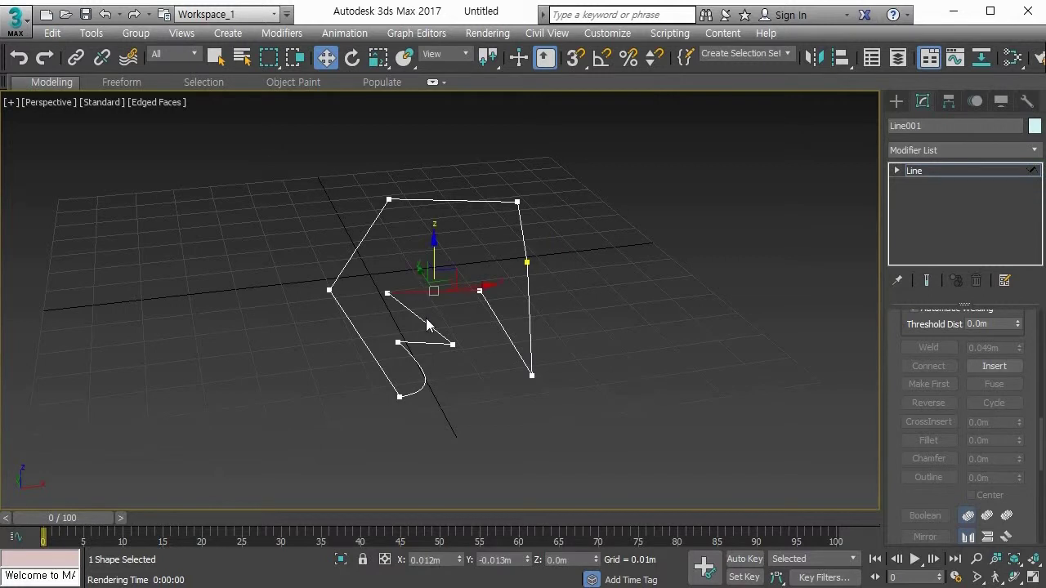
{"action": "left_click_drag", "start_coordinate": [380, 276], "coordinate": [454, 397]}
{"action": "key", "text": "Delete"}
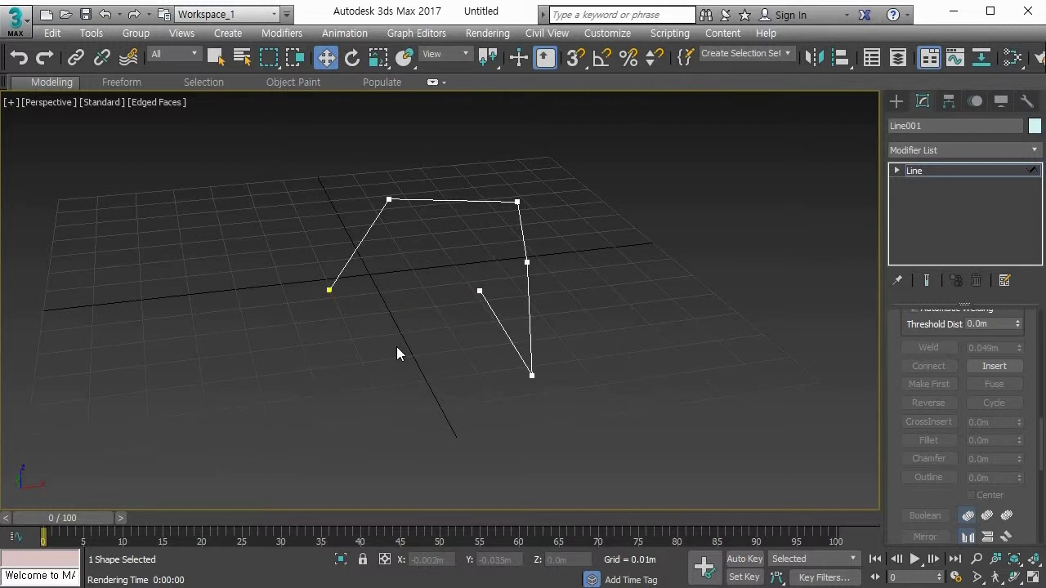
Fuse the spline's two open end vertices at their shared midpoint.
{"action": "key", "text": "1"}
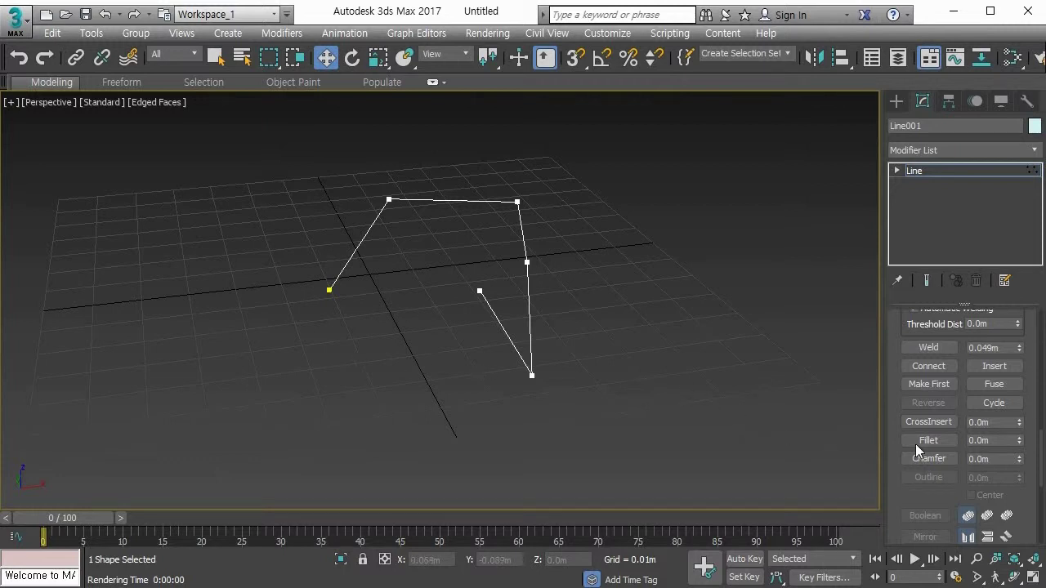
{"action": "left_click", "coordinate": [329, 289]}
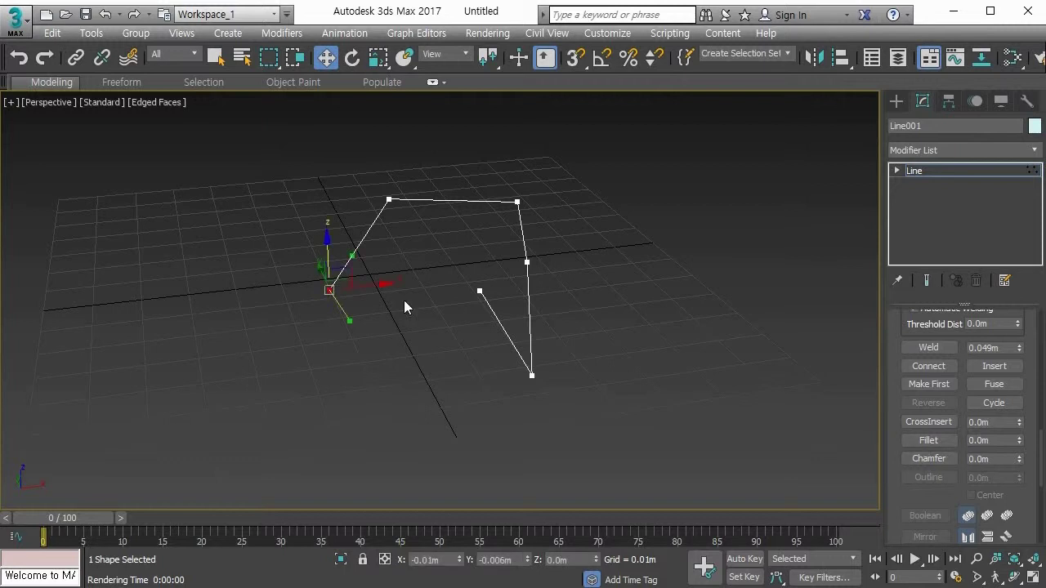
{"action": "left_click", "coordinate": [480, 290]}
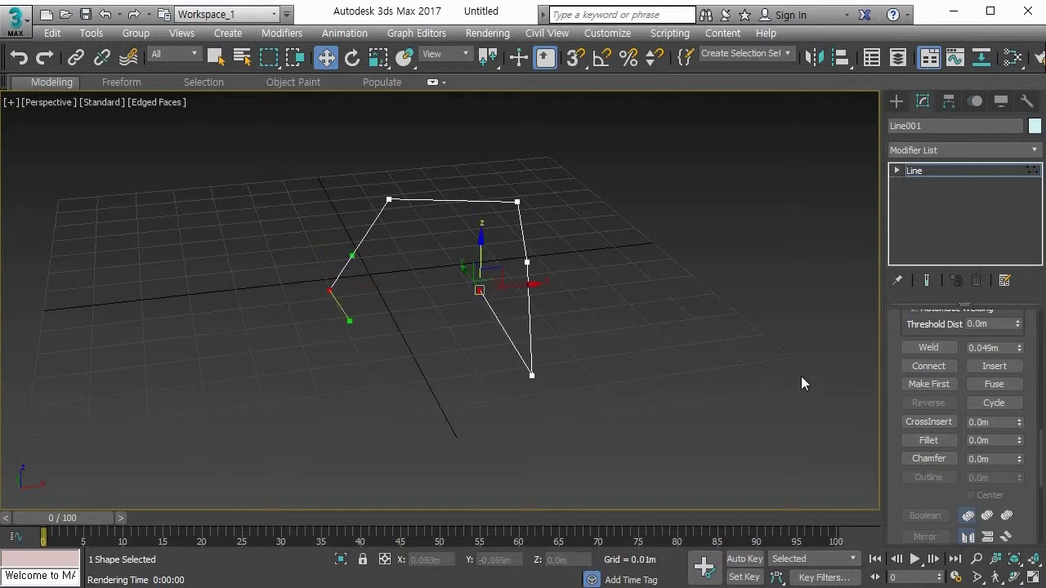
{"action": "left_click", "coordinate": [996, 383]}
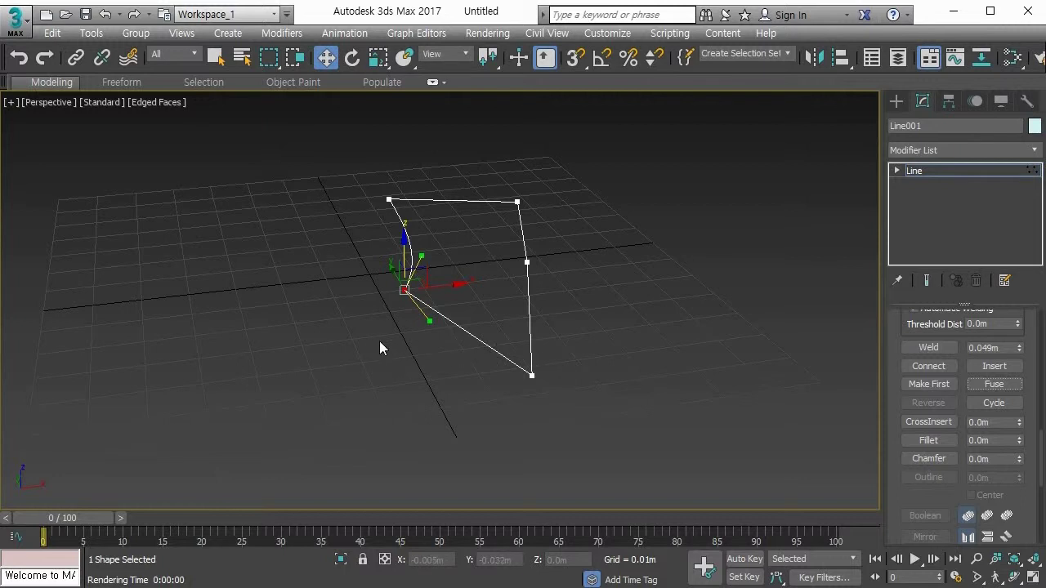
Try moving one of the fused end vertices along the X axis.
{"action": "left_click", "coordinate": [405, 336]}
{"action": "left_click", "coordinate": [406, 290]}
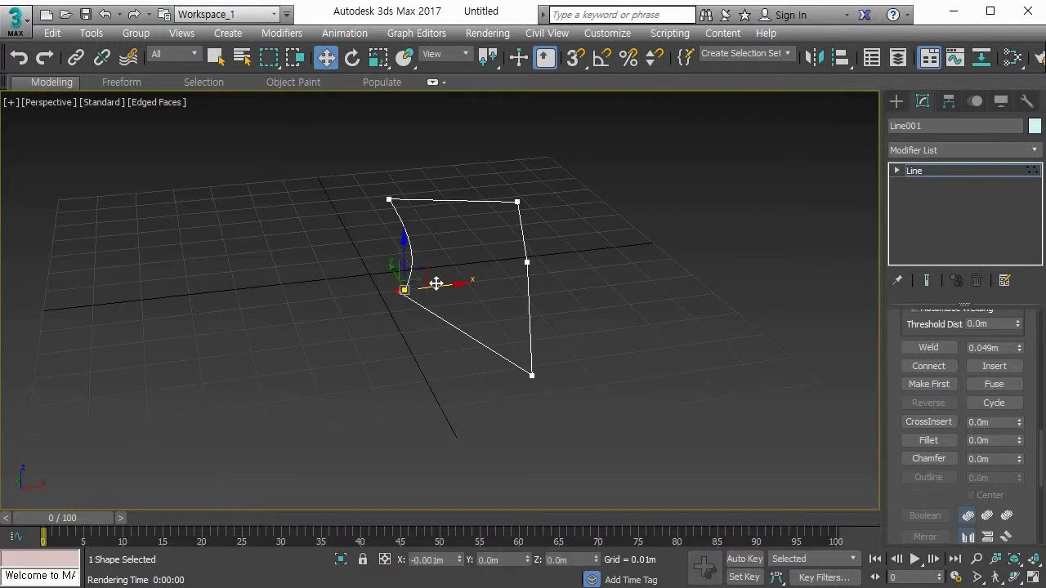
{"action": "left_click_drag", "start_coordinate": [436, 282], "coordinate": [436, 309]}
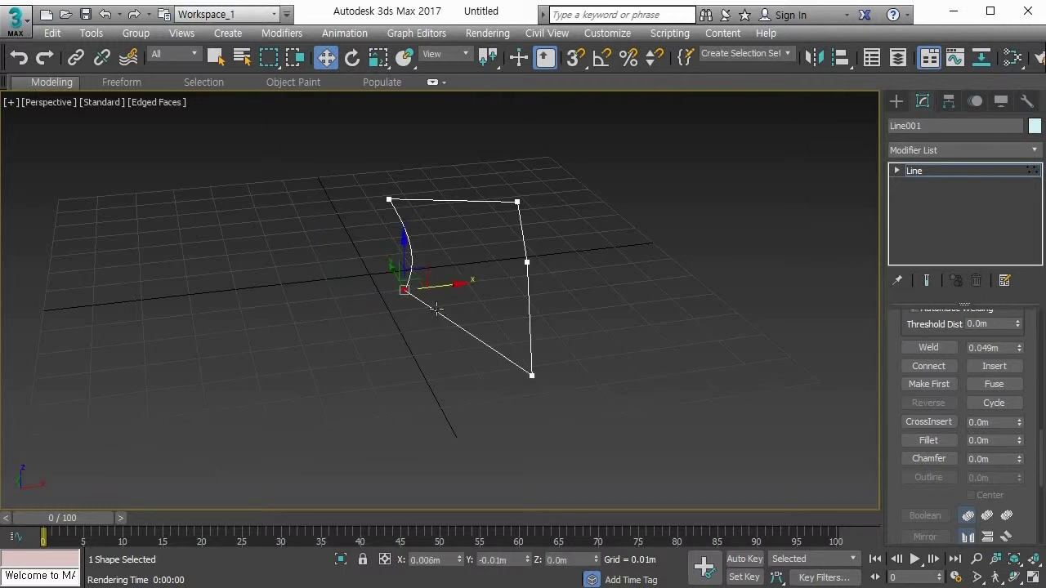
{"action": "left_click", "coordinate": [391, 330]}
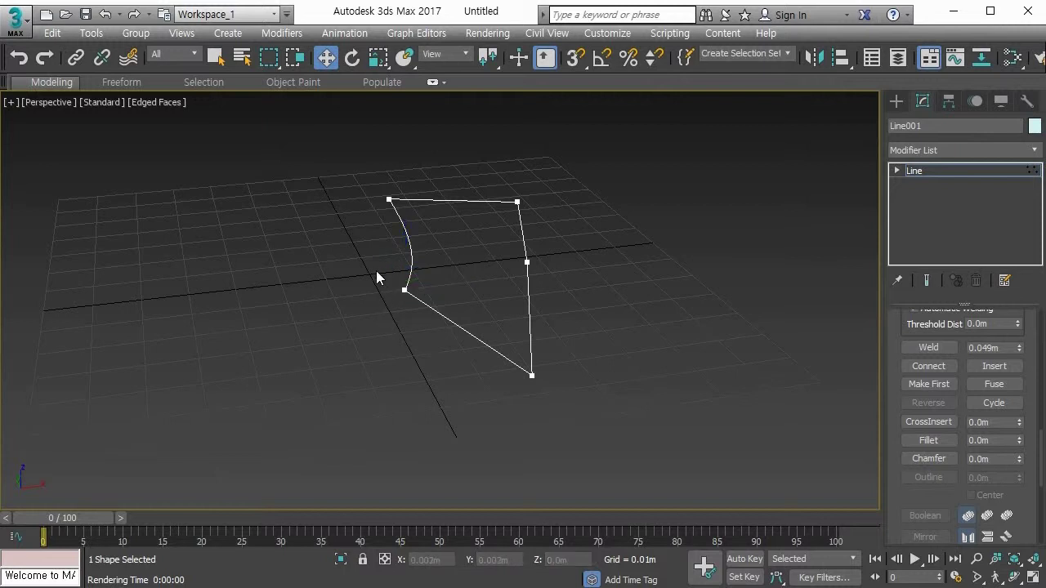
Weld the two fused end vertices into one using a weld threshold of 0.0 m.
{"action": "key", "text": "q"}
{"action": "left_click_drag", "start_coordinate": [376, 270], "coordinate": [445, 326]}
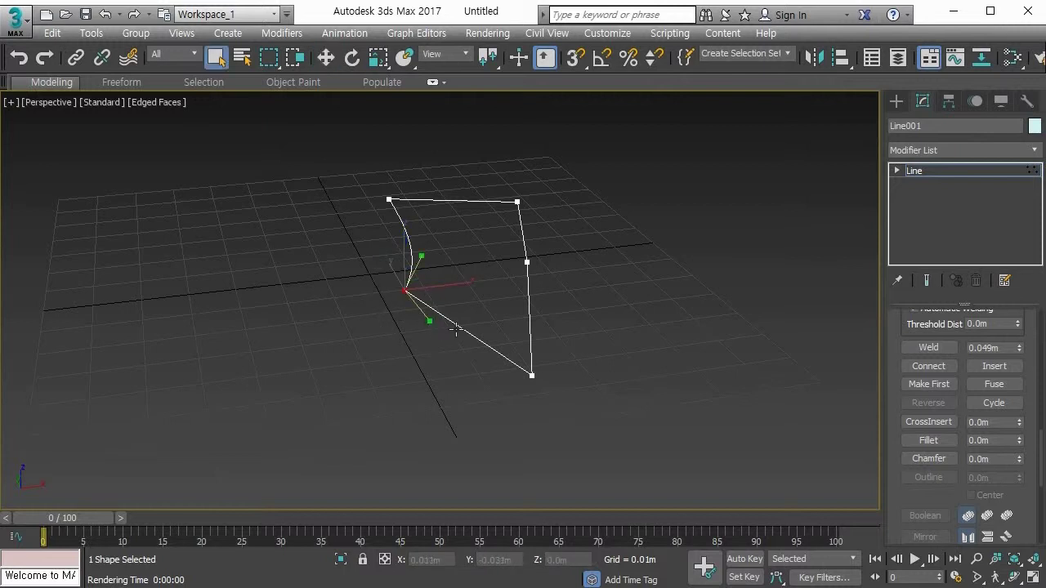
{"action": "left_click", "coordinate": [919, 350]}
{"action": "right_click", "coordinate": [1020, 350]}
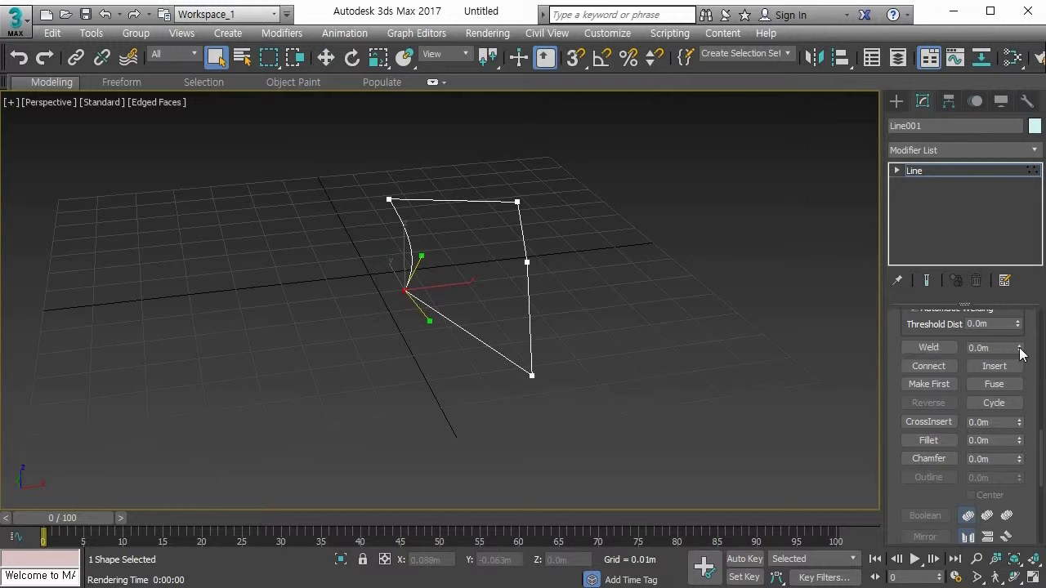
{"action": "left_click", "coordinate": [932, 346]}
Move the welded vertex outward along the X axis to about X -0.006 m and deselect it.
{"action": "key", "text": "w"}
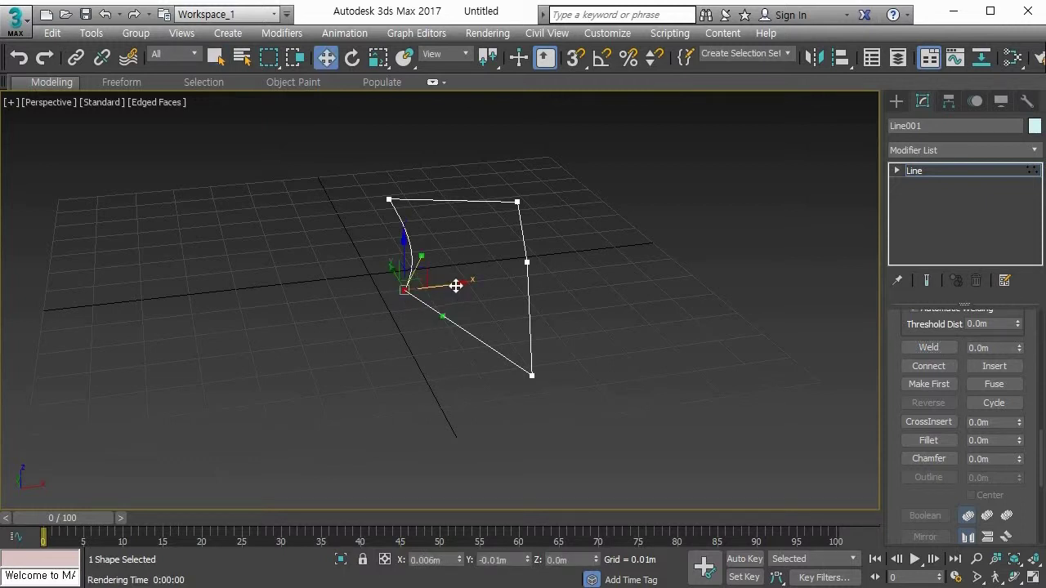
{"action": "left_click_drag", "start_coordinate": [456, 285], "coordinate": [405, 311]}
{"action": "middle_click_drag", "start_coordinate": [329, 351], "coordinate": [339, 345]}
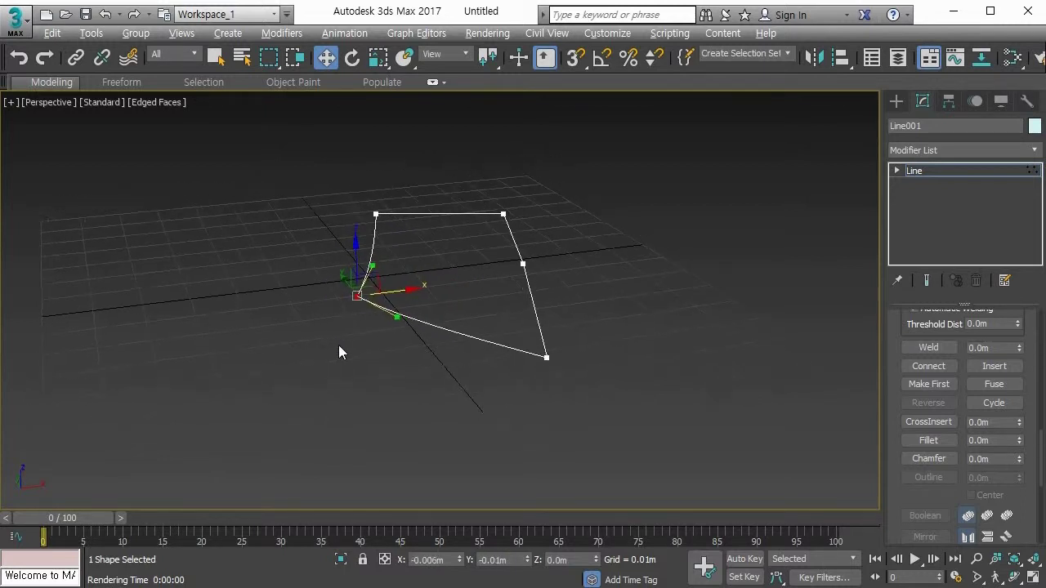
{"action": "left_click", "coordinate": [349, 360]}
Starting from the welded vertex, cycle the selection repeatedly through the spline's vertices.
{"action": "left_click", "coordinate": [357, 299]}
{"action": "left_click", "coordinate": [994, 403]}
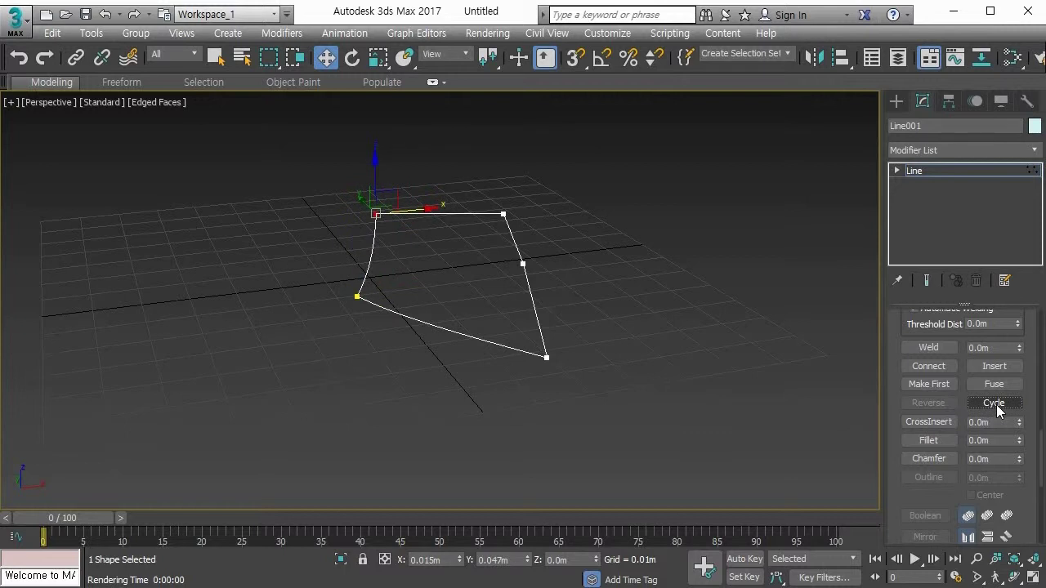
{"action": "left_click", "coordinate": [997, 403]}
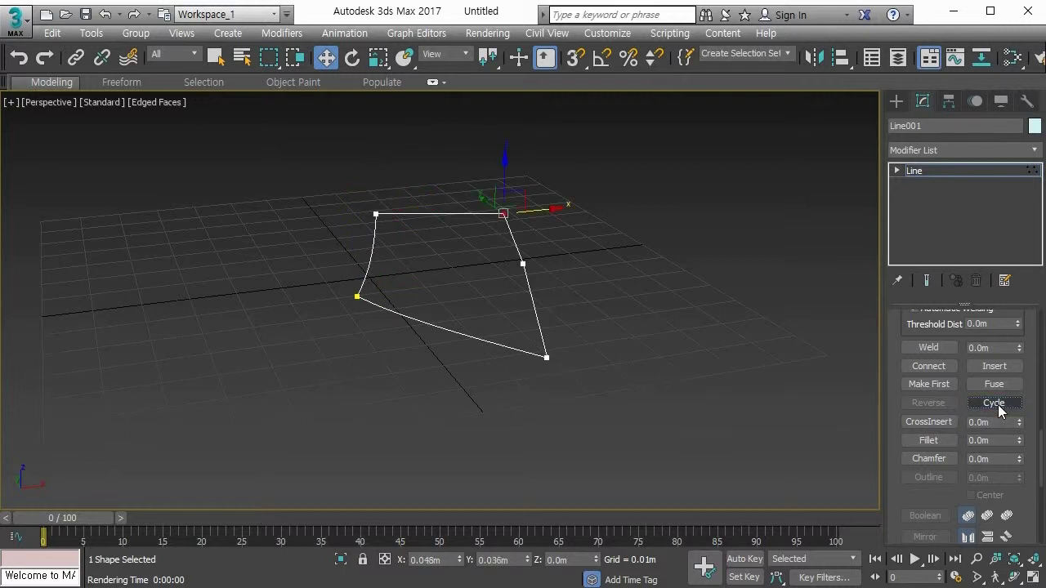
{"action": "left_click", "coordinate": [998, 403]}
{"action": "left_click", "coordinate": [998, 404]}
{"action": "left_click", "coordinate": [998, 404]}
{"action": "left_click", "coordinate": [998, 404]}
{"action": "left_click", "coordinate": [998, 404]}
{"action": "left_click", "coordinate": [999, 404]}
{"action": "left_click", "coordinate": [998, 404]}
{"action": "left_click", "coordinate": [998, 403]}
{"action": "left_click", "coordinate": [998, 404]}
{"action": "left_click", "coordinate": [997, 404]}
Draw a rectangle spline about 0.038 m long and 0.044 m wide, overlapping the line shape's lower corner.
{"action": "middle_click_drag", "start_coordinate": [540, 344], "coordinate": [595, 354], "text": "alt"}
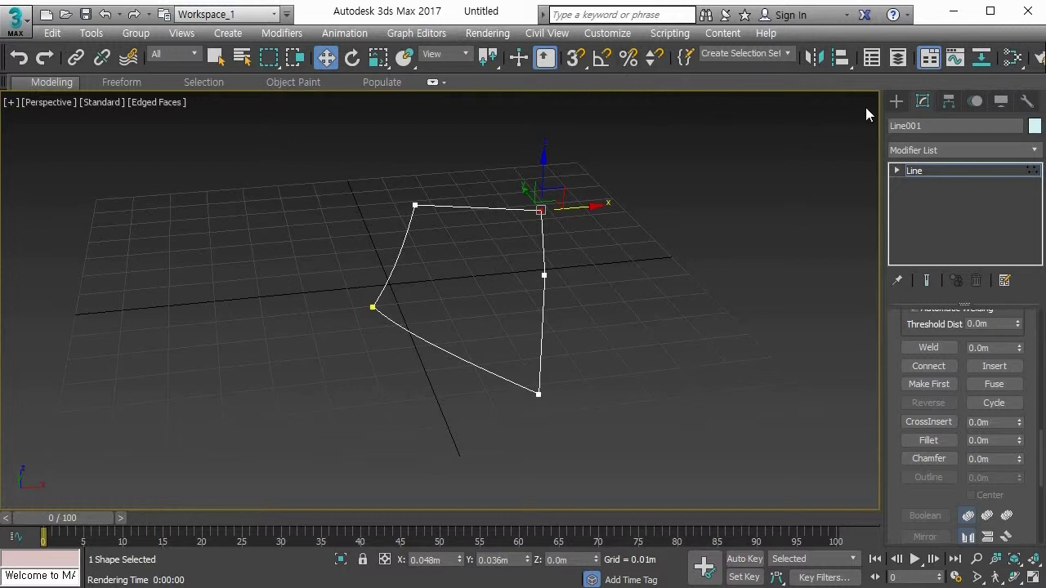
{"action": "left_click", "coordinate": [896, 101]}
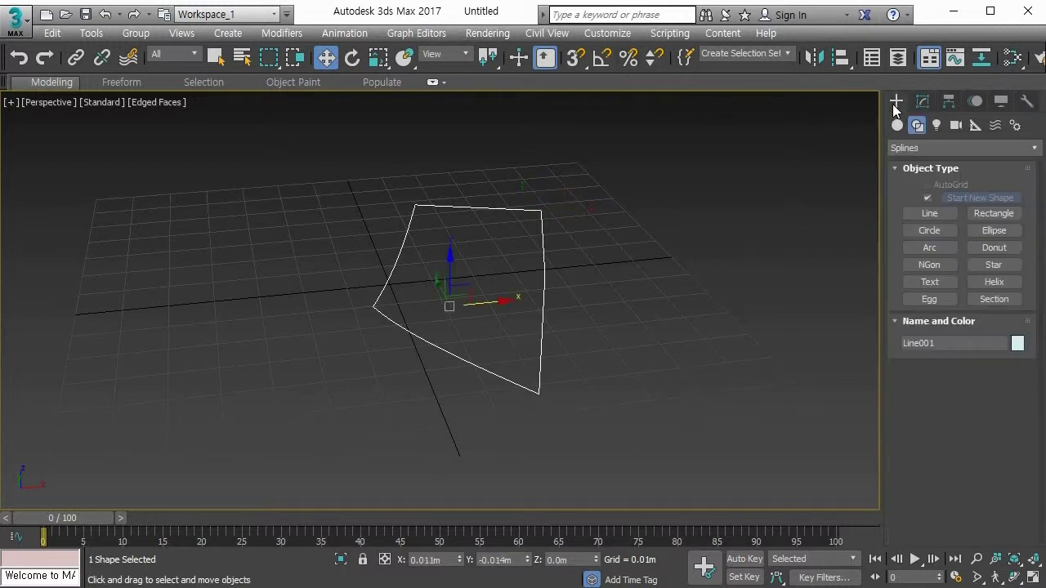
{"action": "left_click", "coordinate": [993, 213]}
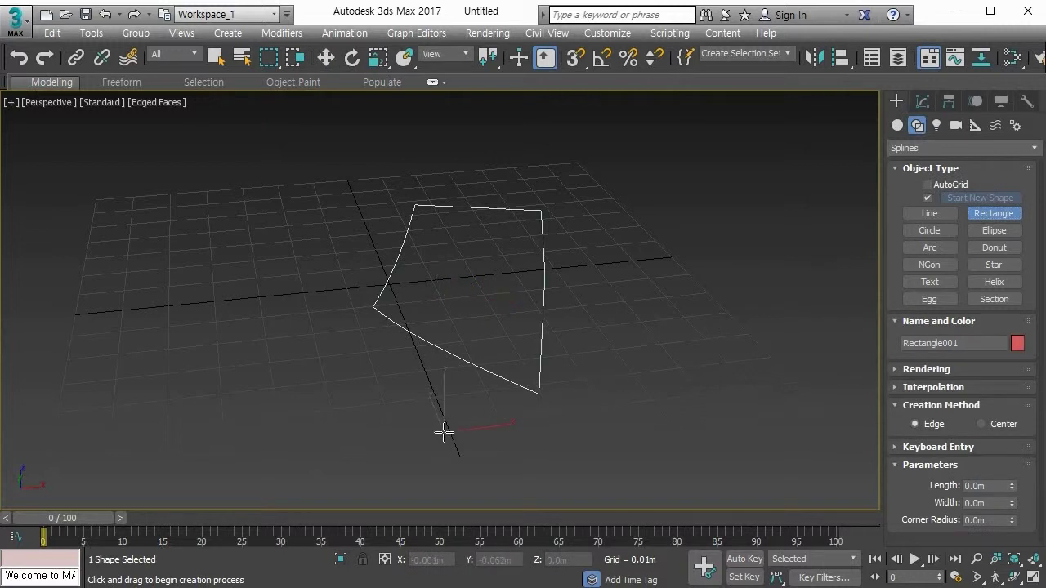
{"action": "left_click_drag", "start_coordinate": [443, 432], "coordinate": [602, 312]}
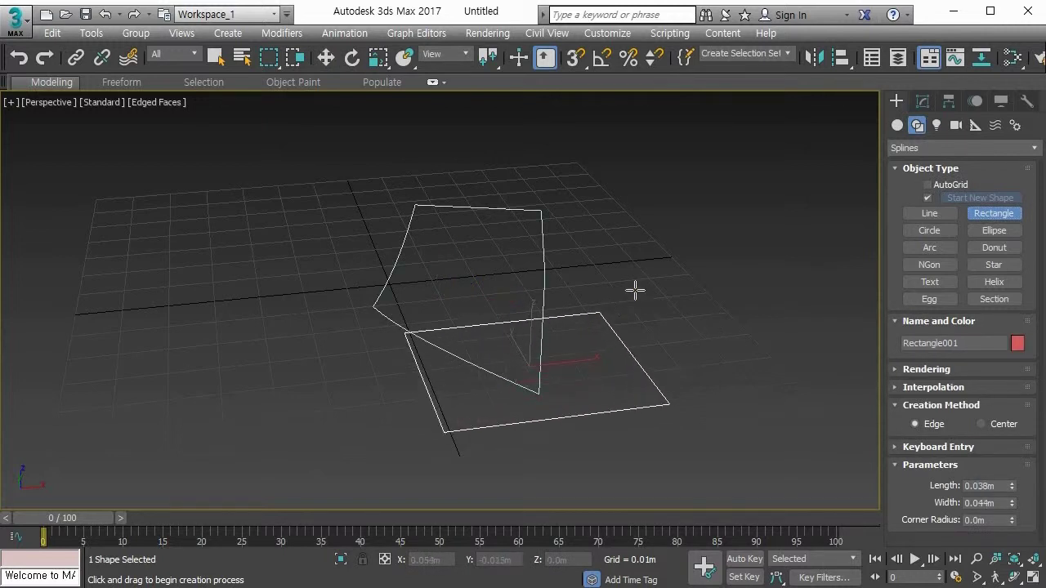
{"action": "key", "text": "w"}
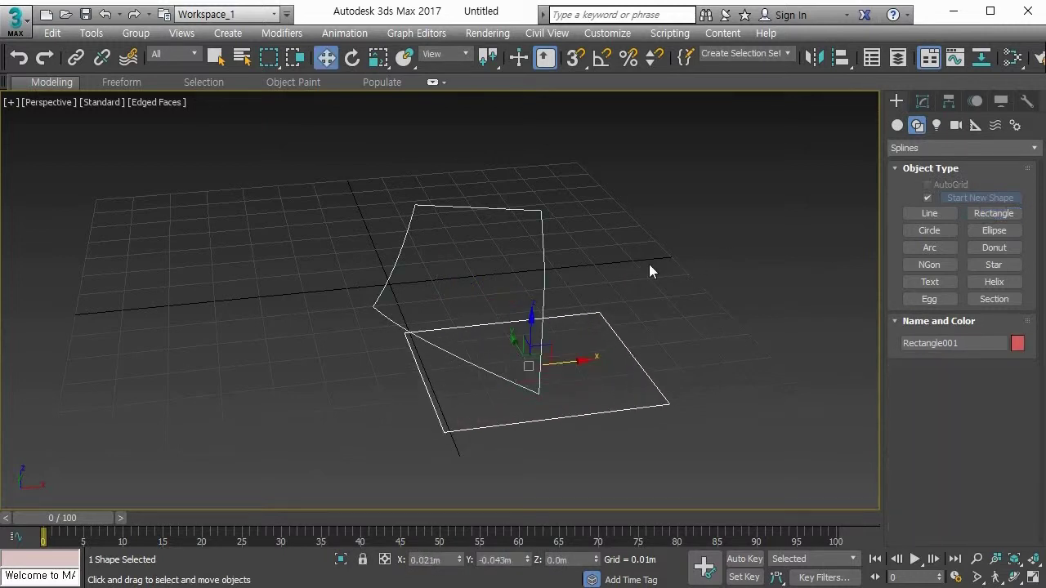
Try attaching the rectangle to the line shape with Reorient enabled, and undo the attachment.
{"action": "left_click", "coordinate": [542, 261]}
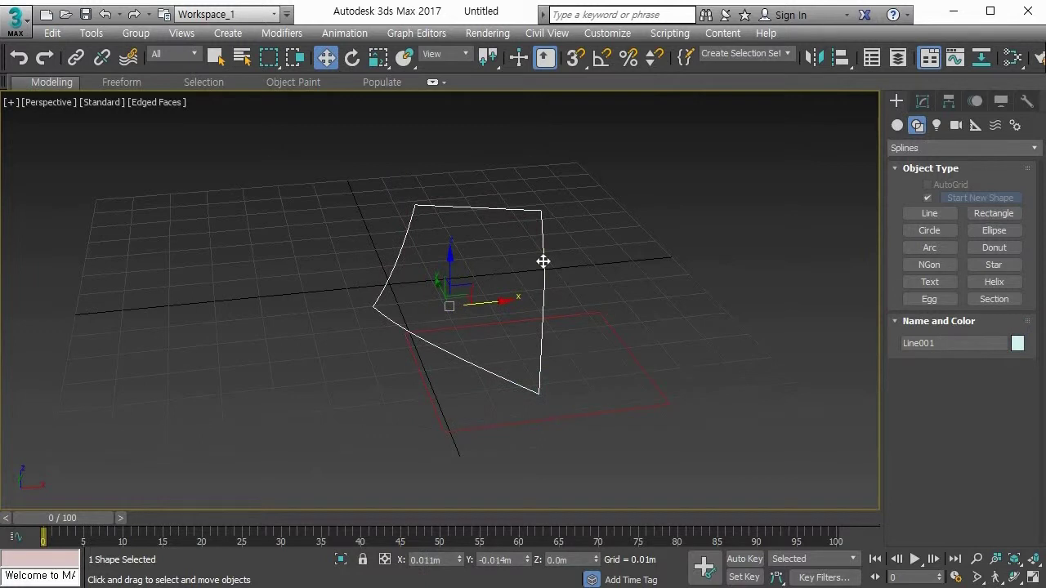
{"action": "left_click", "coordinate": [922, 100]}
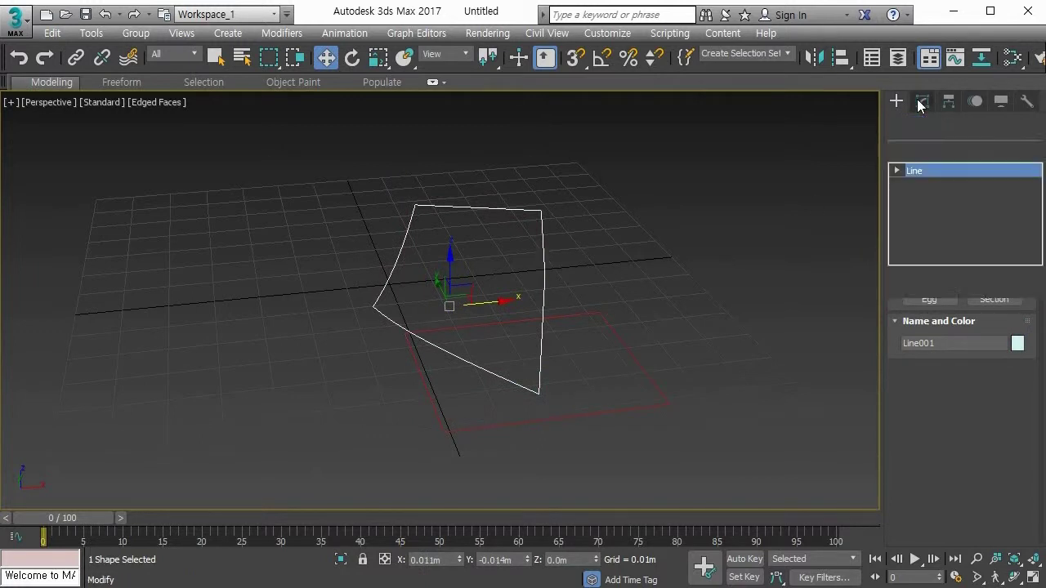
{"action": "scroll", "coordinate": [899, 433], "scroll_direction": "up", "scroll_amount": 3}
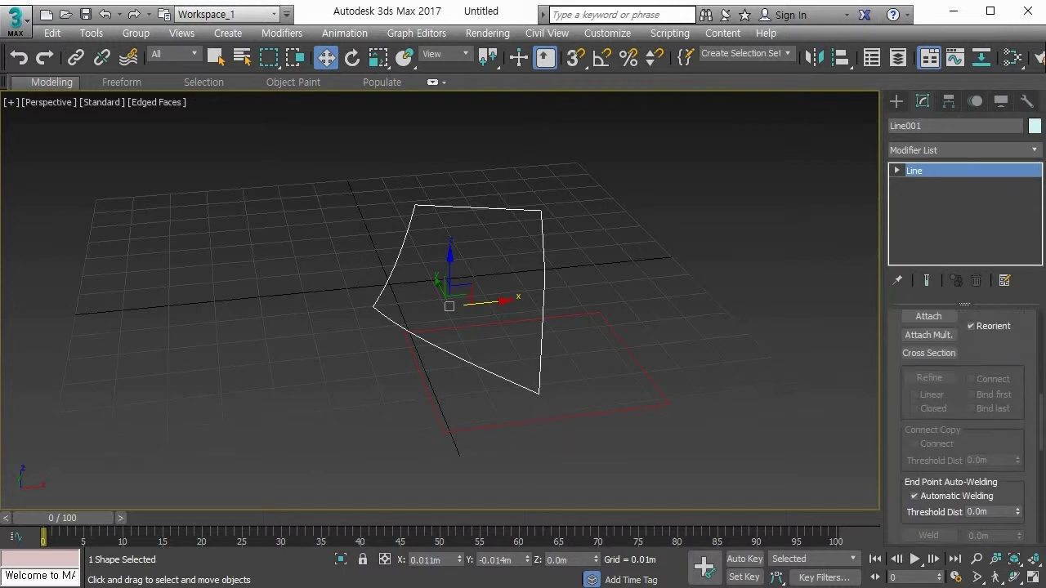
{"action": "left_click", "coordinate": [922, 317]}
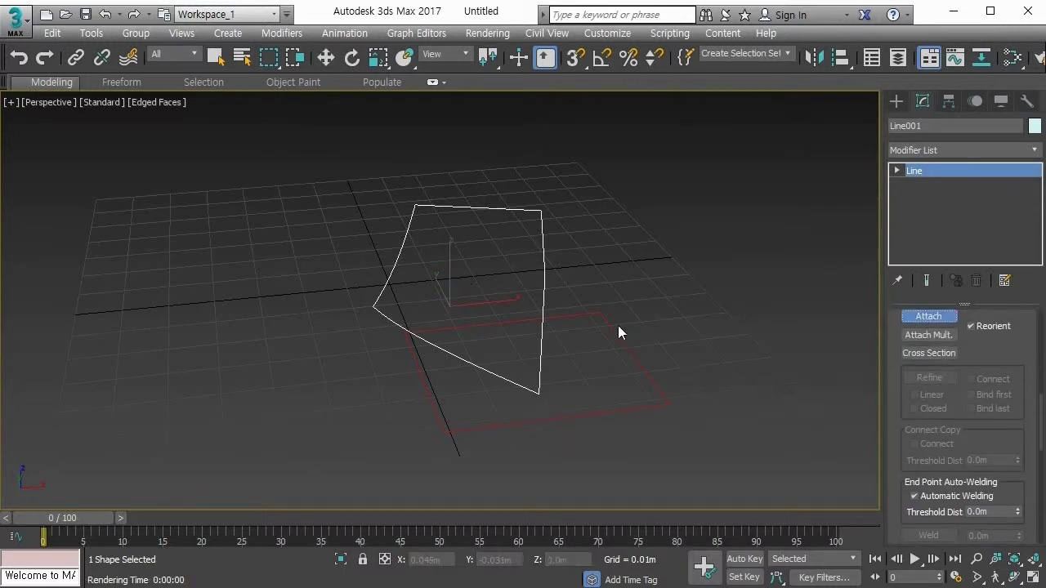
{"action": "left_click", "coordinate": [608, 330]}
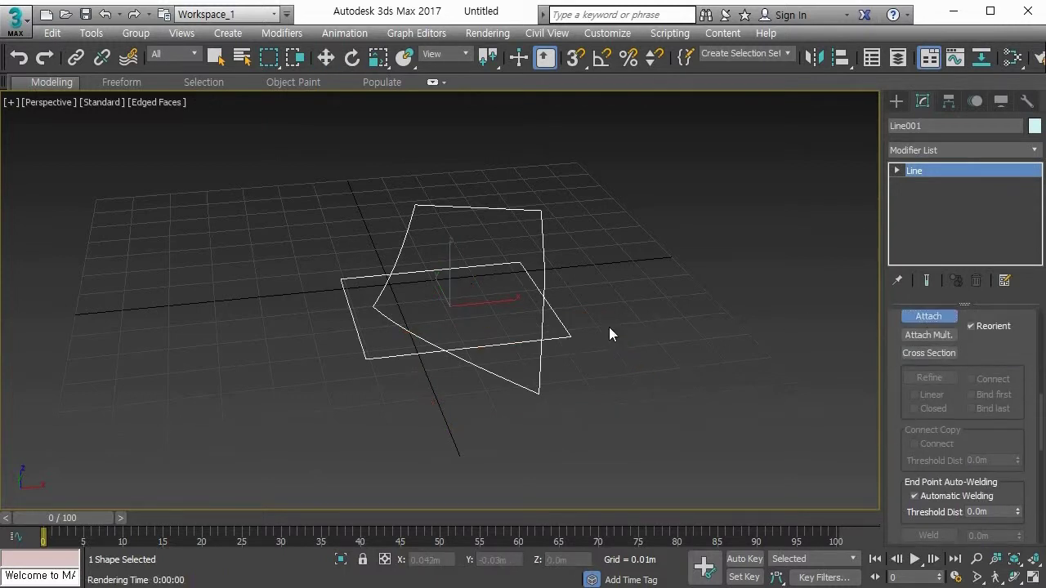
{"action": "key", "text": "ctrl+z"}
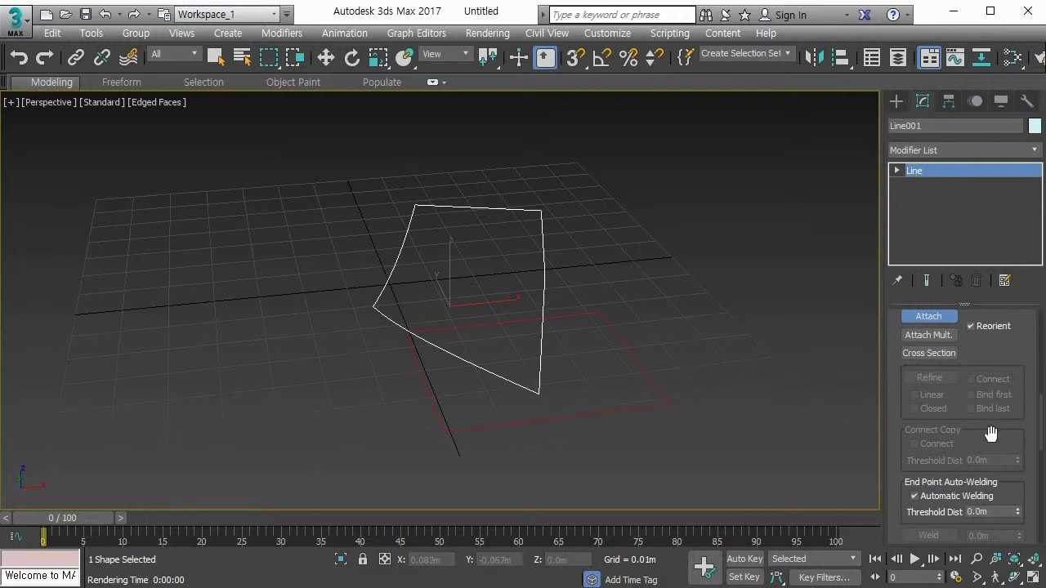
Attach the rectangle to the line shape with Reorient turned off and leave the Attach command.
{"action": "left_click", "coordinate": [984, 327]}
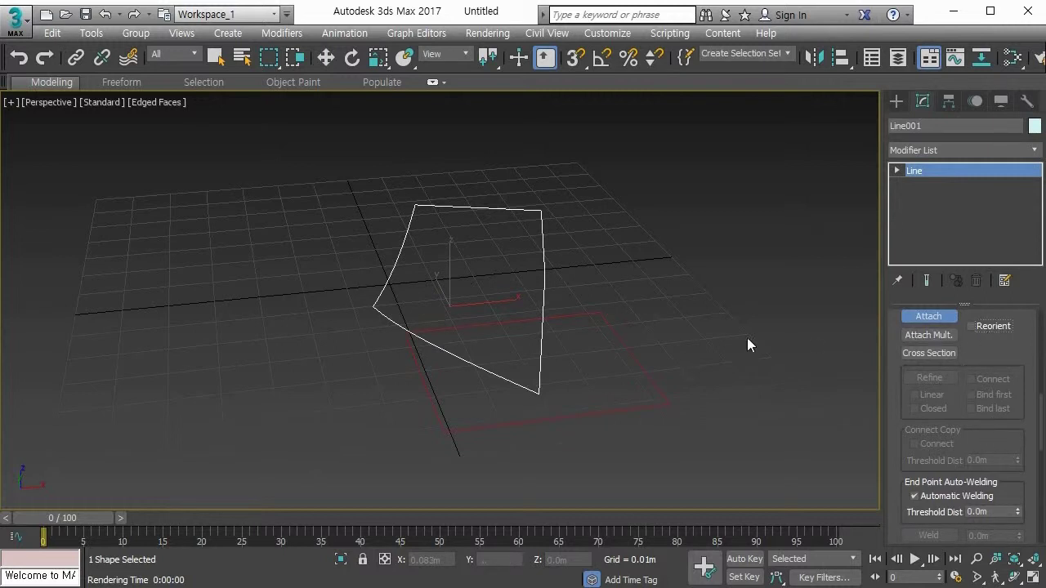
{"action": "left_click", "coordinate": [588, 310]}
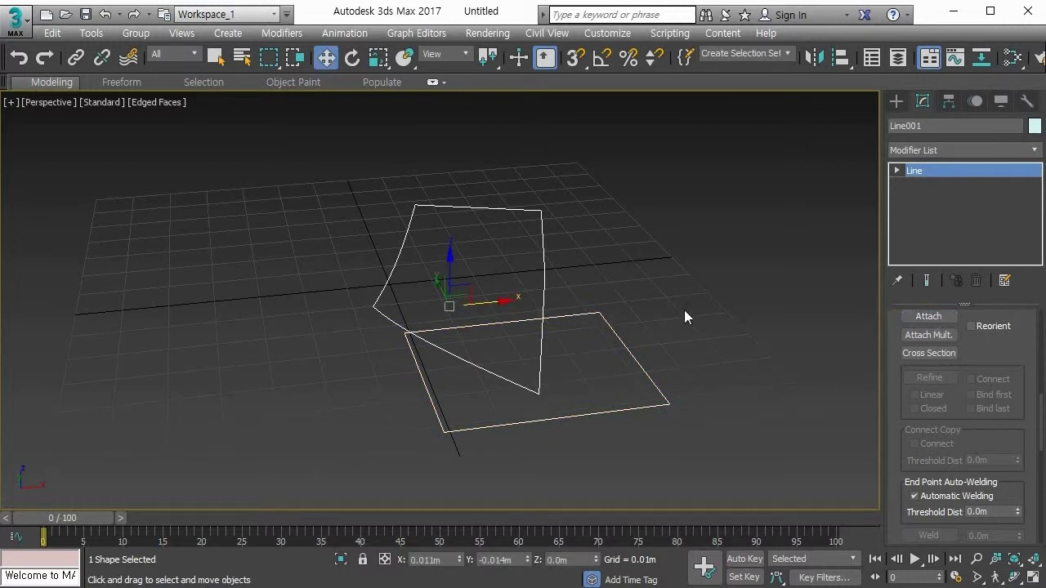
{"action": "right_click", "coordinate": [682, 307]}
{"action": "left_click", "coordinate": [541, 283]}
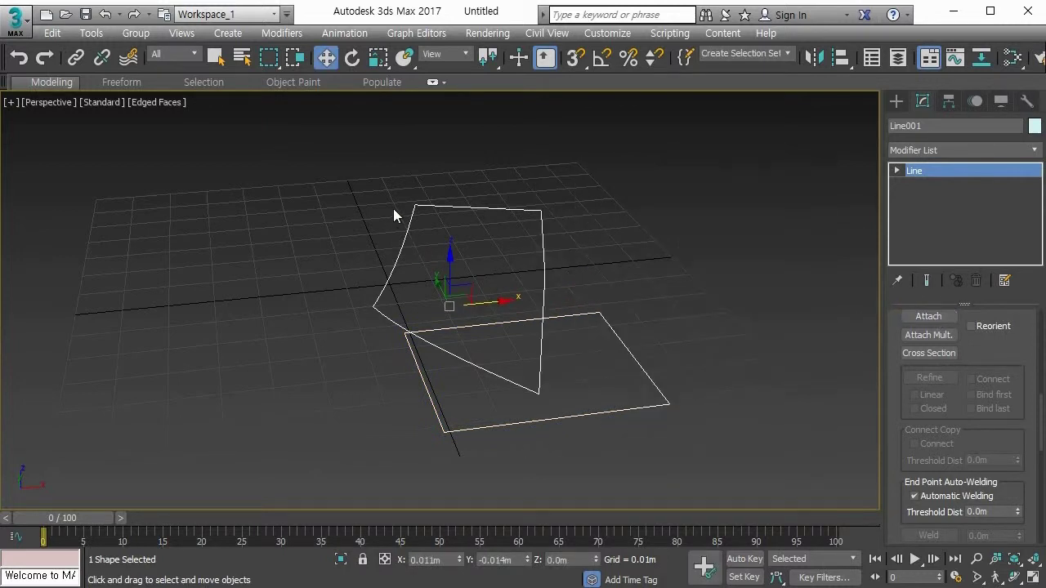
{"action": "left_click", "coordinate": [301, 310]}
{"action": "left_click", "coordinate": [391, 318]}
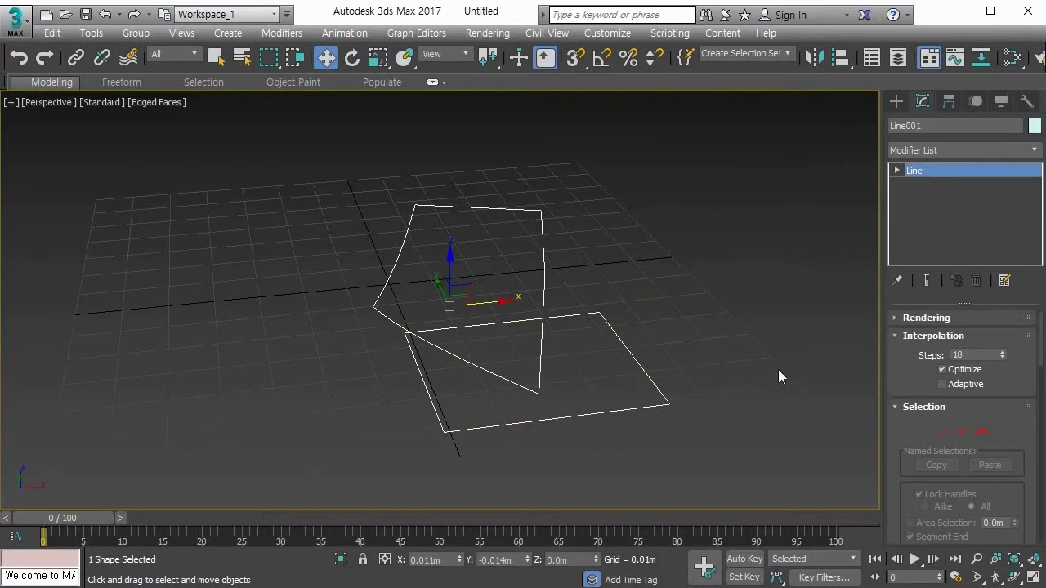
At vertex level, use CrossInsert to add vertices at both crossings between the rectangle's back edge and the line shape.
{"action": "key", "text": "1"}
{"action": "scroll", "coordinate": [902, 437], "scroll_direction": "down", "scroll_amount": 8}
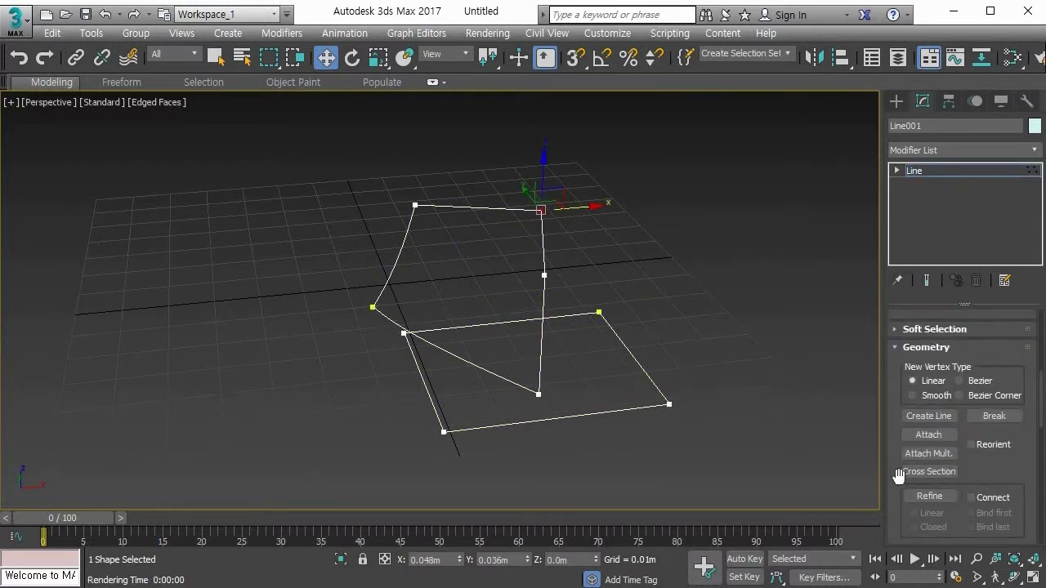
{"action": "left_click_drag", "start_coordinate": [899, 474], "coordinate": [905, 303]}
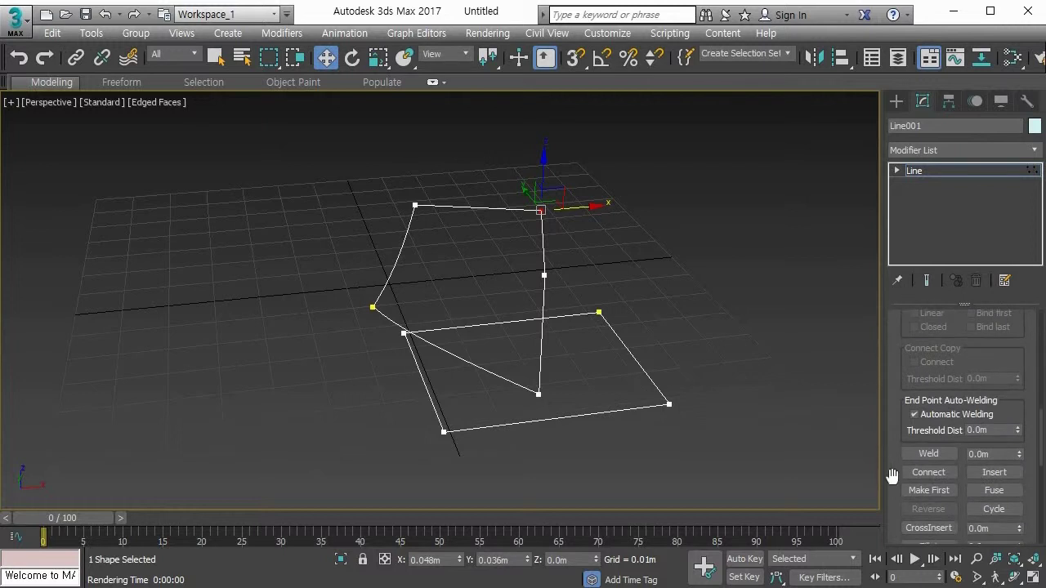
{"action": "left_click_drag", "start_coordinate": [889, 479], "coordinate": [894, 335]}
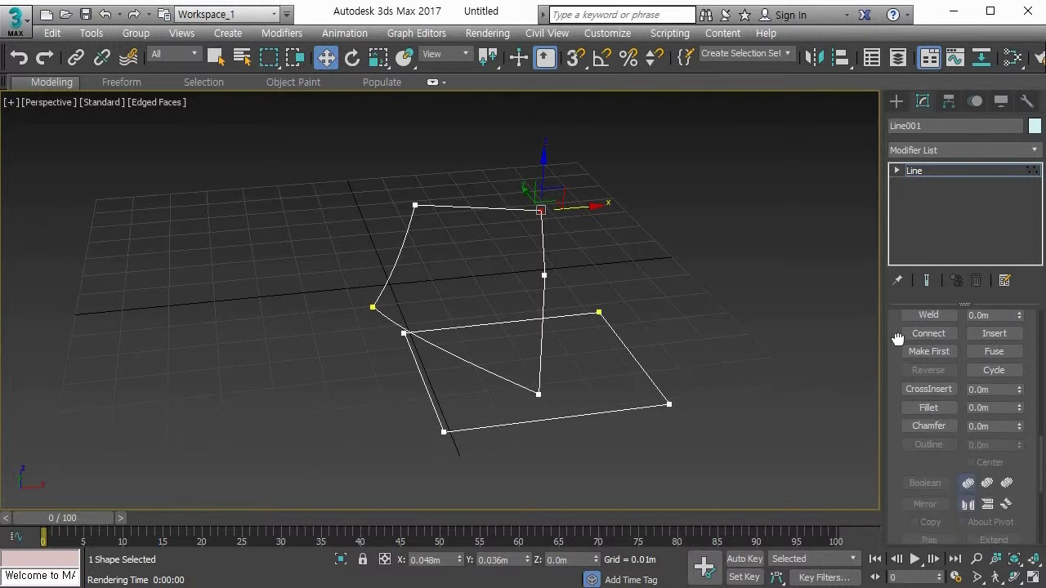
{"action": "left_click", "coordinate": [915, 390]}
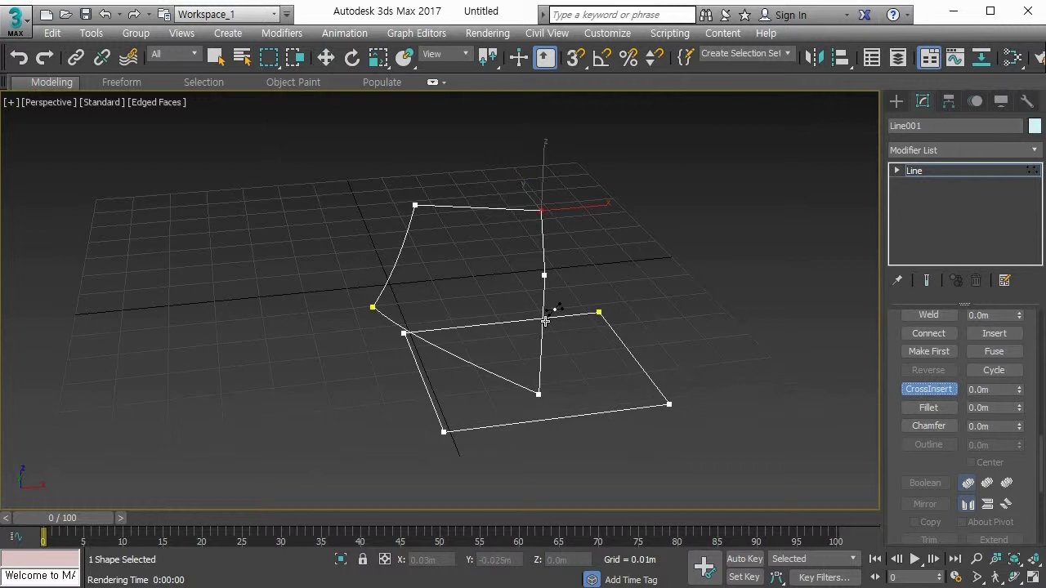
{"action": "left_click", "coordinate": [544, 319]}
{"action": "left_click", "coordinate": [410, 333]}
{"action": "left_click", "coordinate": [918, 388]}
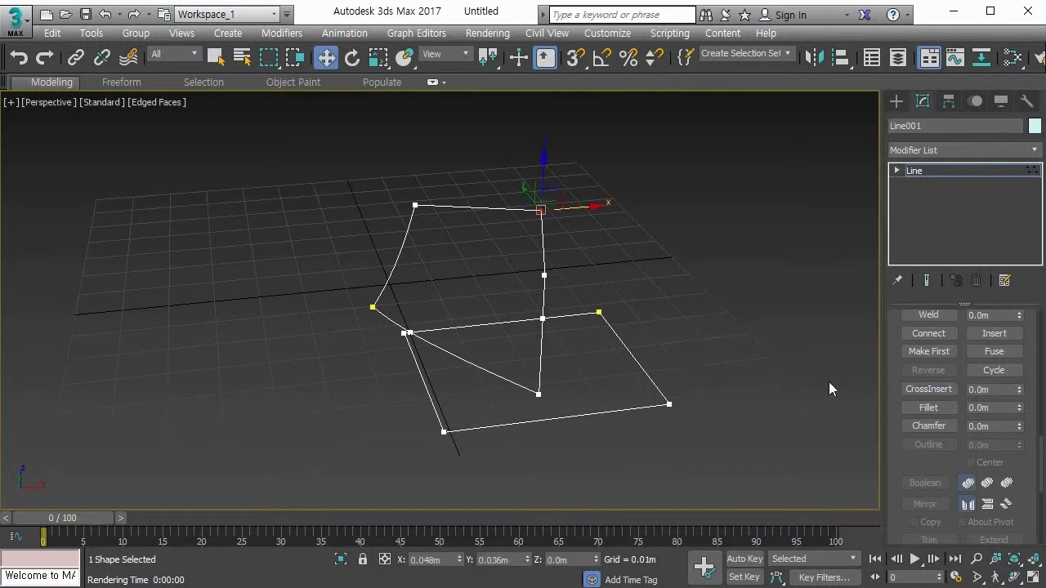
Try a small chamfer and a small fillet by amount on the rectangle's front-right corner vertex, undoing each.
{"action": "left_click", "coordinate": [668, 405]}
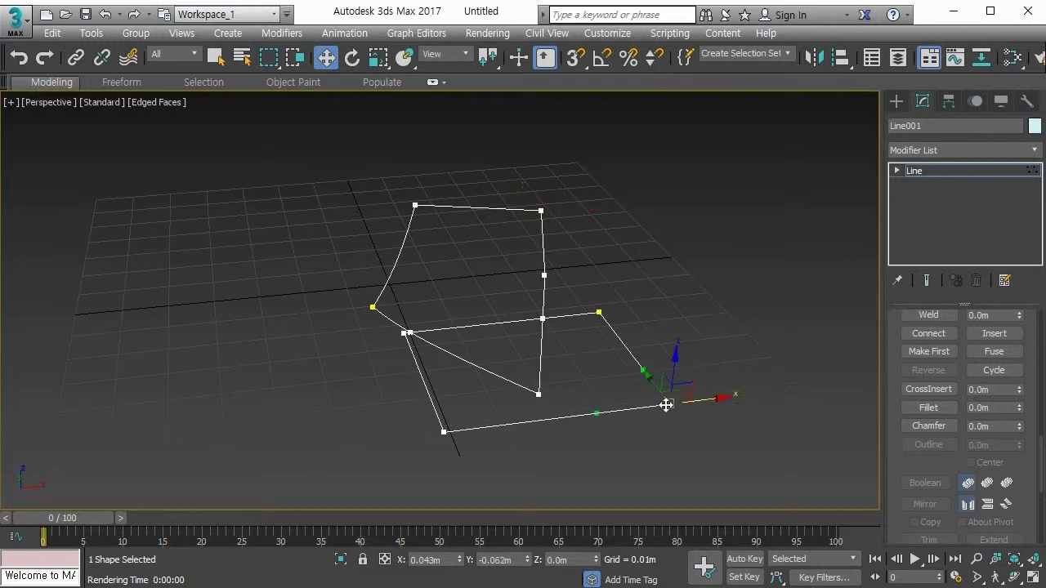
{"action": "left_click", "coordinate": [1019, 425]}
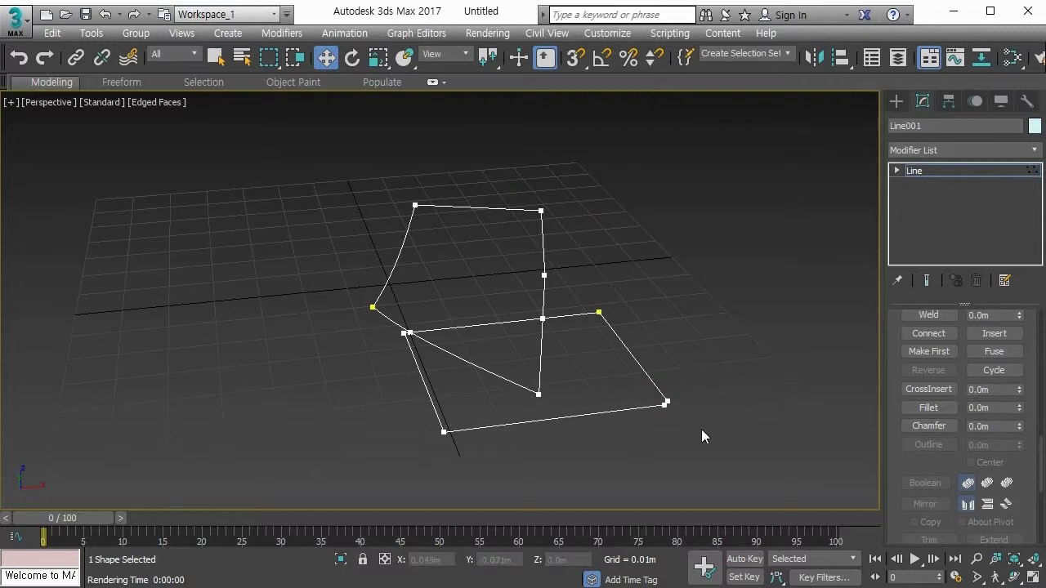
{"action": "left_click", "coordinate": [666, 403]}
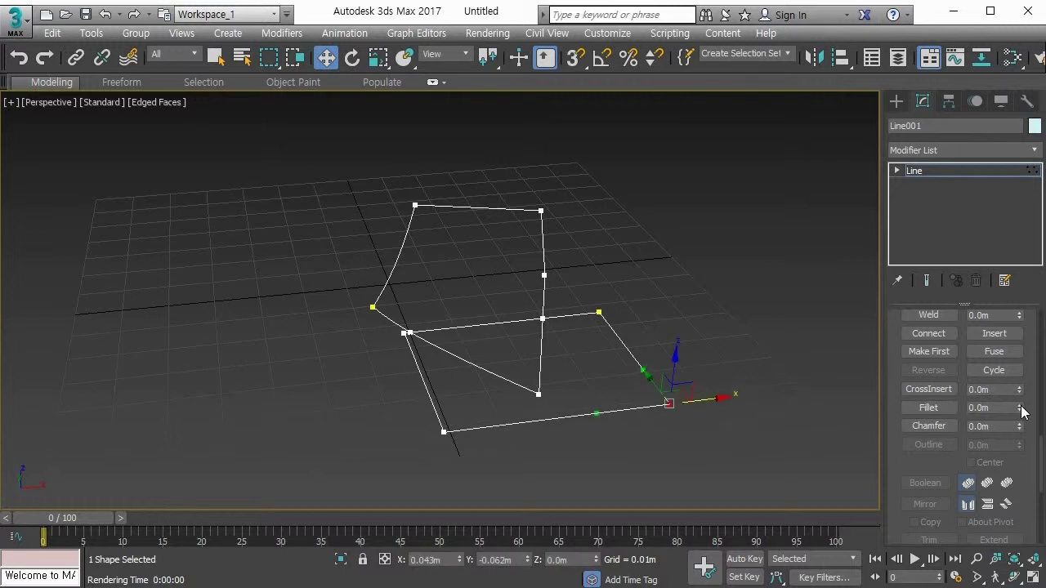
{"action": "left_click_drag", "start_coordinate": [1021, 406], "coordinate": [1020, 406]}
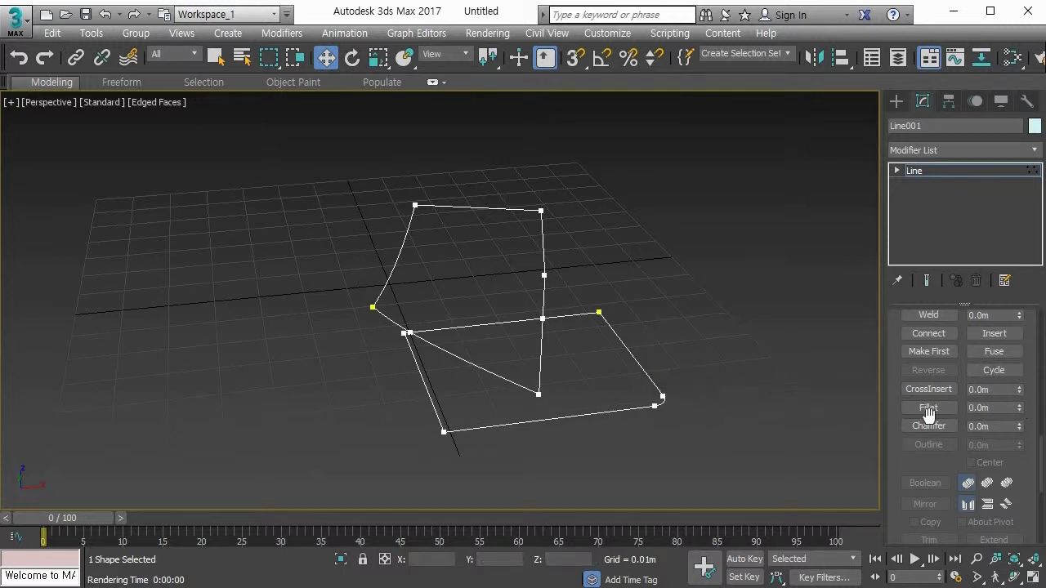
{"action": "key", "text": "ctrl+z"}
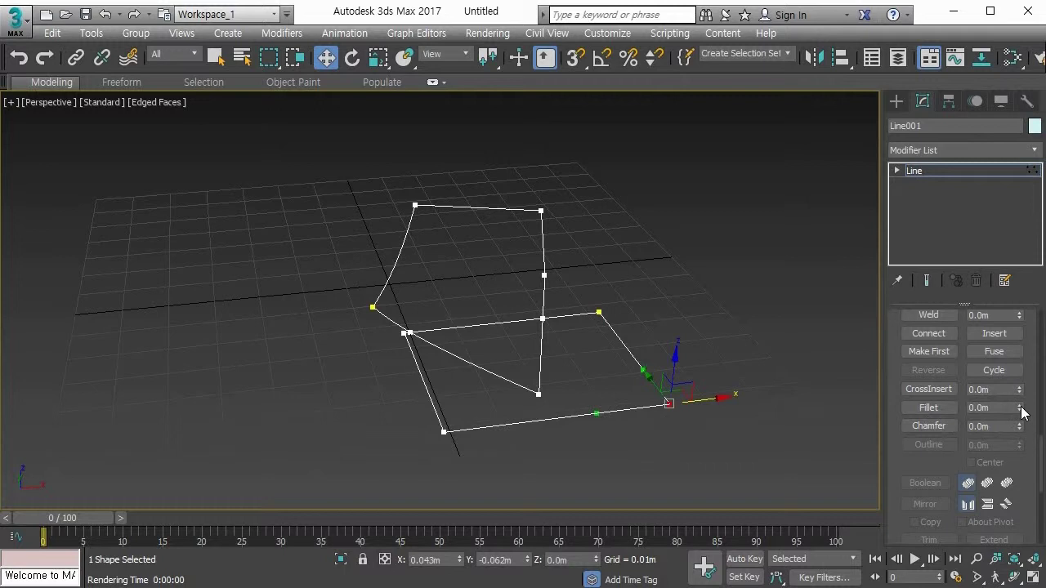
Try the Fillet tool interactively on the rectangle's front-right corner vertex and leave the tool.
{"action": "mouse_move", "coordinate": [1020, 407]}
{"action": "left_mouse_down"}
{"action": "mouse_move", "coordinate": [1021, 384]}
{"action": "mouse_move", "coordinate": [1020, 408]}
{"action": "left_mouse_up"}
{"action": "left_click", "coordinate": [934, 412]}
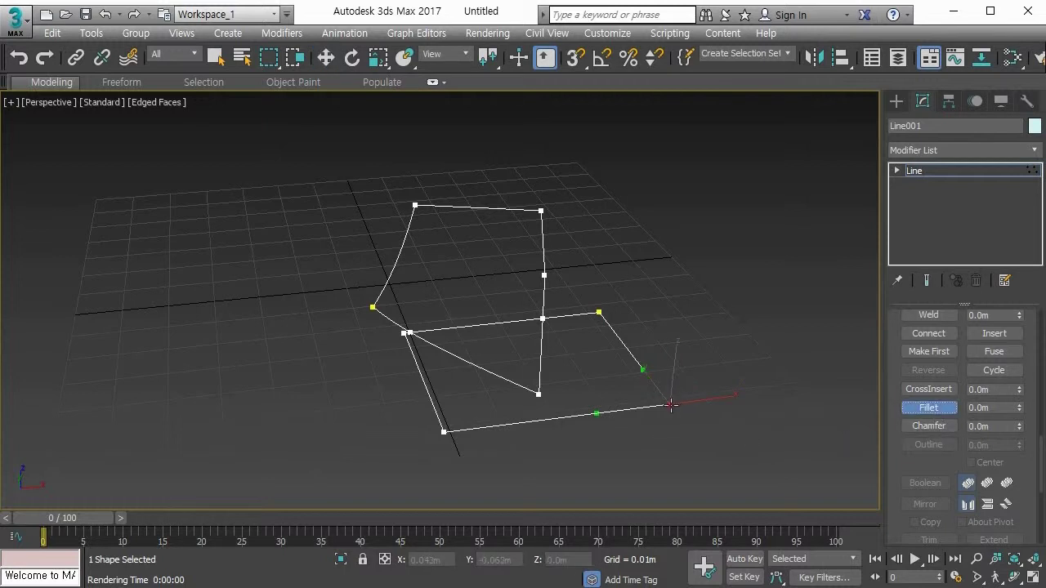
{"action": "left_click_drag", "start_coordinate": [670, 404], "coordinate": [674, 351]}
{"action": "right_click", "coordinate": [674, 352]}
Try the Chamfer tool interactively on the rectangle's front-right corner vertex and leave the tool.
{"action": "left_click", "coordinate": [923, 425]}
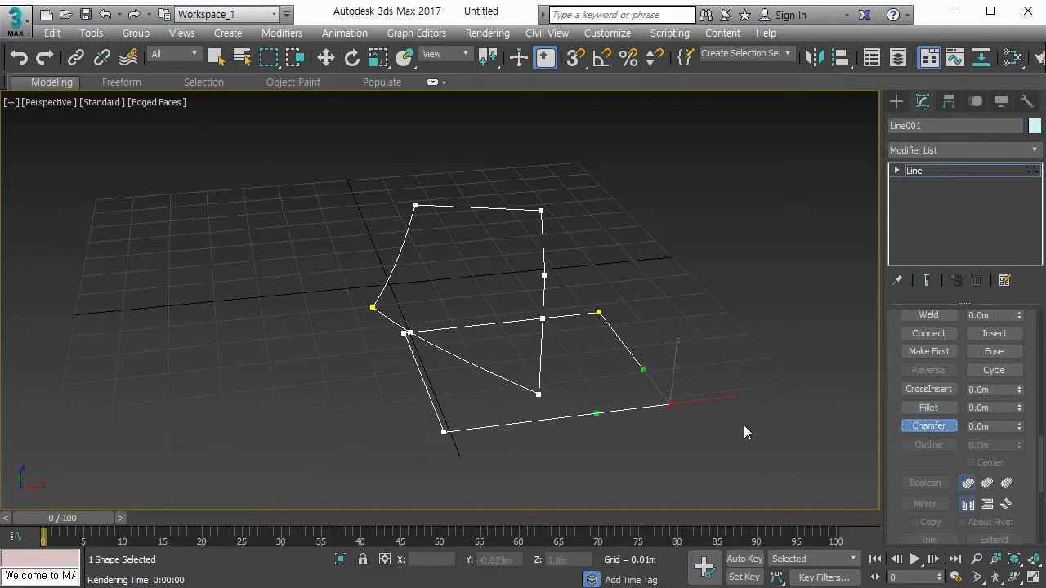
{"action": "left_click_drag", "start_coordinate": [670, 404], "coordinate": [678, 335]}
{"action": "right_click", "coordinate": [683, 333]}
{"action": "left_click", "coordinate": [928, 425]}
Select all vertices of the combined shape and delete them to empty the scene.
{"action": "left_click", "coordinate": [340, 383]}
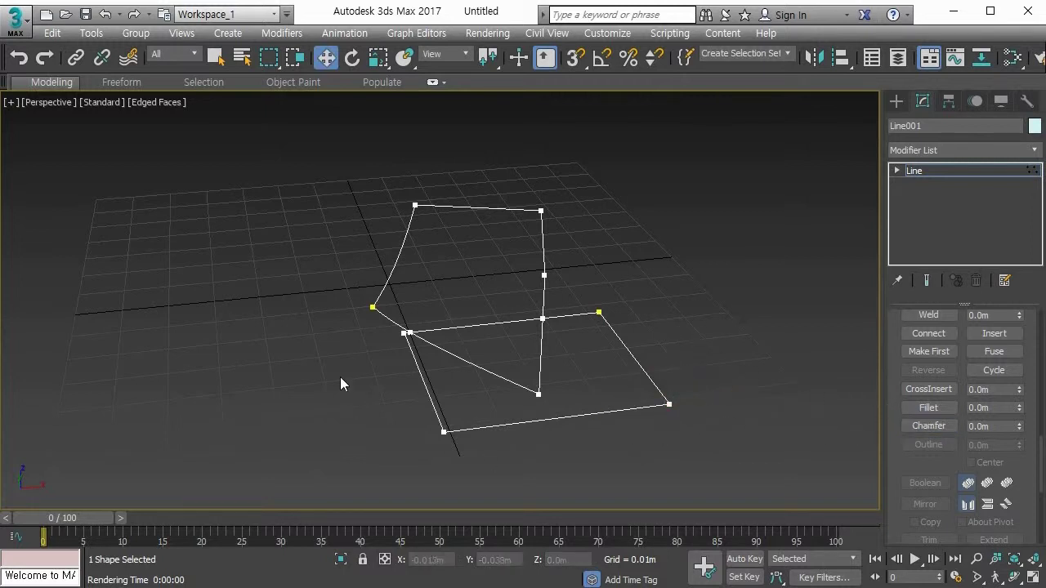
{"action": "middle_click_drag", "start_coordinate": [340, 384], "coordinate": [325, 360]}
{"action": "key", "text": "ctrl+a"}
{"action": "key", "text": "Delete"}
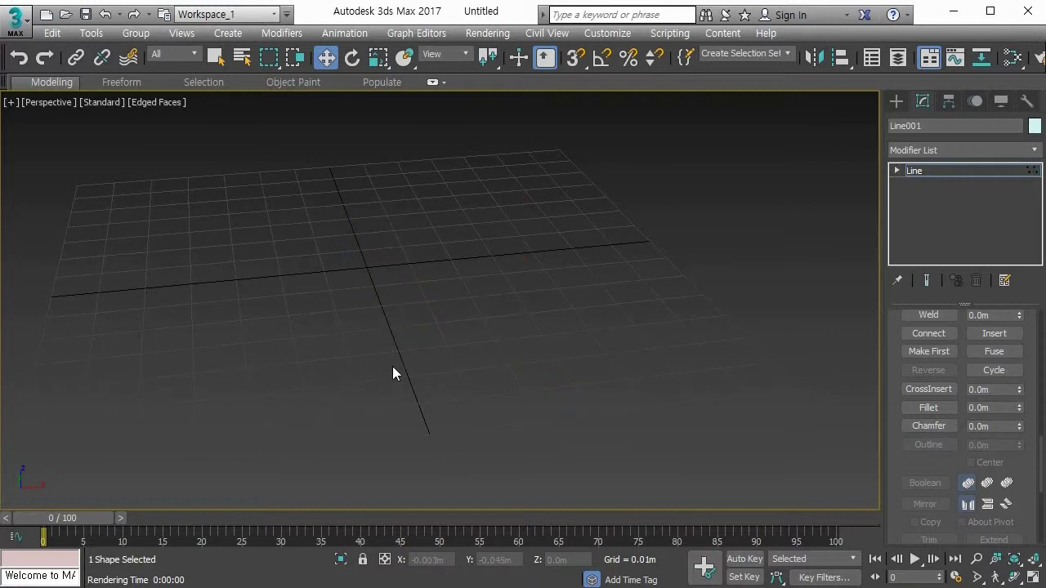
Draw a rectangle spline about 0.081 m long and 0.051 m wide across the grid's centre.
{"action": "middle_click_drag", "start_coordinate": [392, 373], "coordinate": [412, 386]}
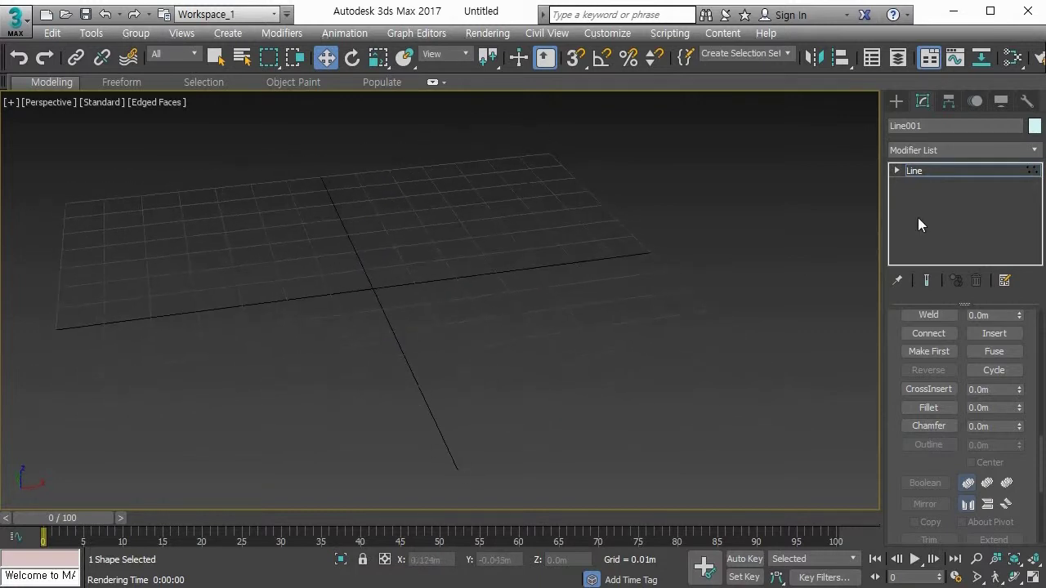
{"action": "left_click", "coordinate": [896, 101]}
{"action": "left_click", "coordinate": [993, 214]}
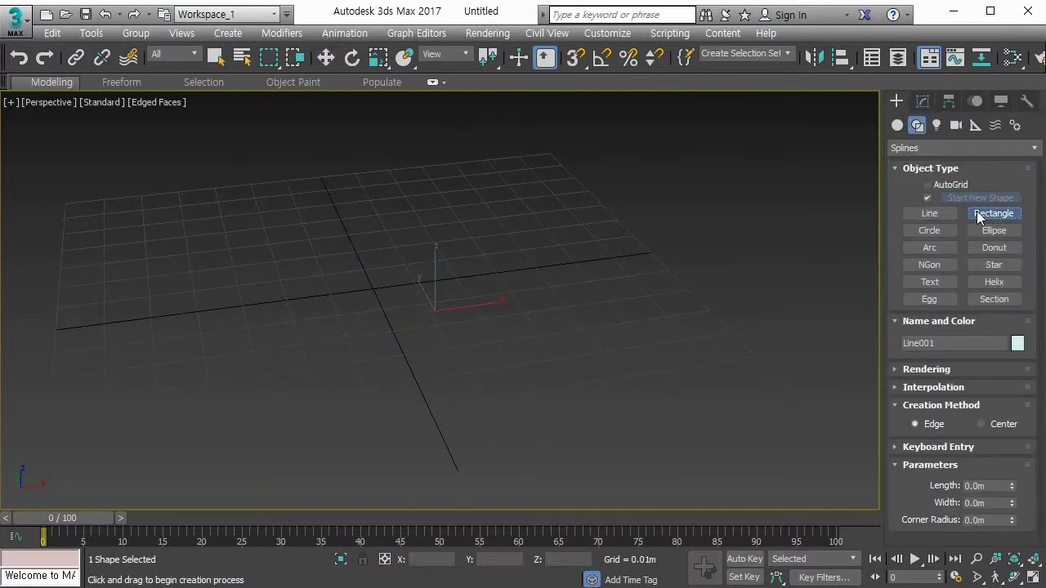
{"action": "left_click_drag", "start_coordinate": [326, 254], "coordinate": [656, 401]}
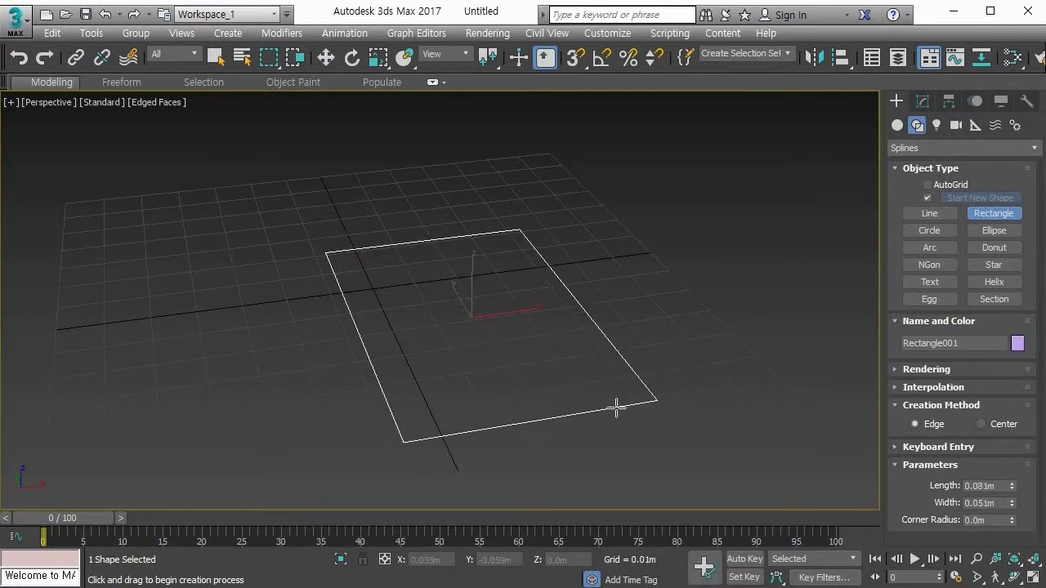
{"action": "key", "text": "w"}
Convert the new rectangle to an Editable Spline.
{"action": "right_click", "coordinate": [486, 226]}
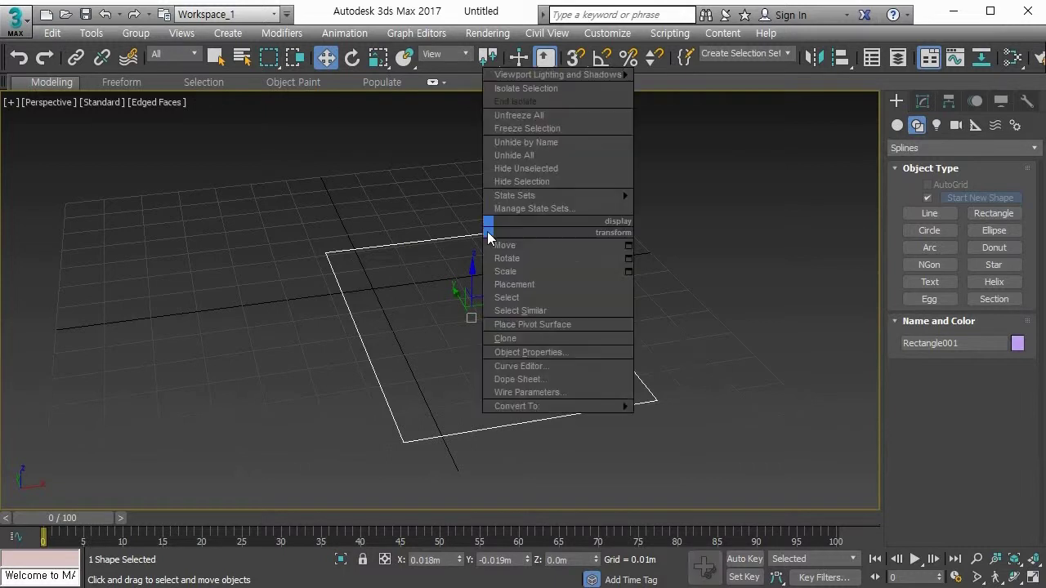
{"action": "mouse_move", "coordinate": [536, 409]}
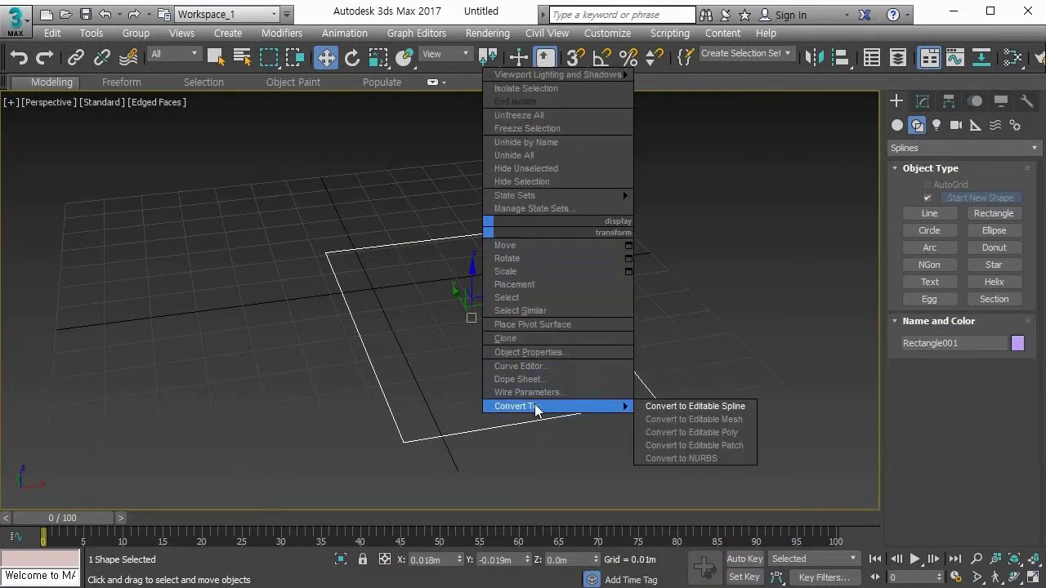
{"action": "left_click", "coordinate": [652, 407]}
Browse the editable spline's geometry options at Vertex level and switch the rectangle to Spline level so Outline is available.
{"action": "left_click_drag", "start_coordinate": [896, 481], "coordinate": [882, 242]}
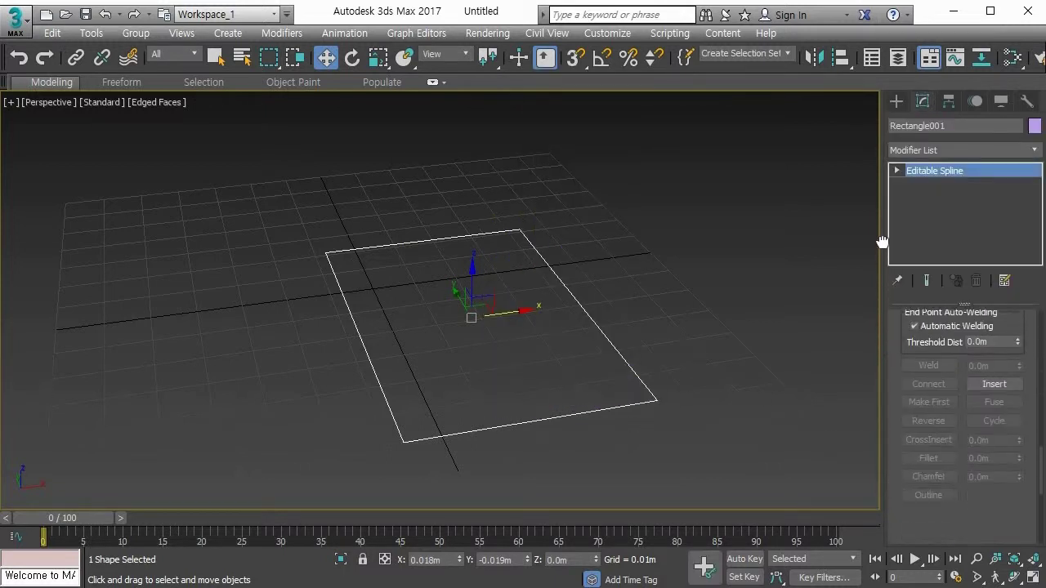
{"action": "left_click_drag", "start_coordinate": [893, 479], "coordinate": [889, 327]}
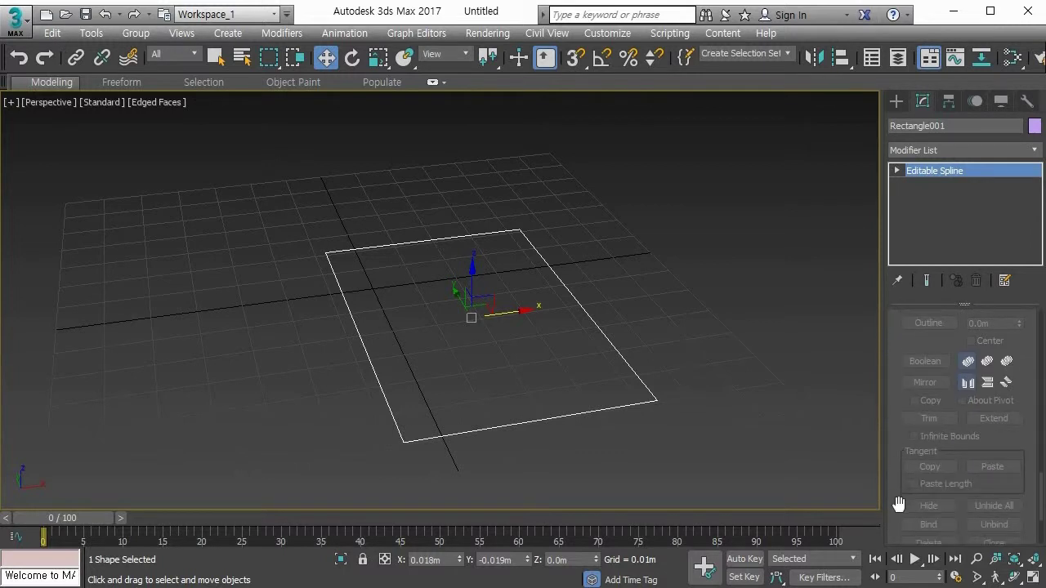
{"action": "left_click_drag", "start_coordinate": [898, 504], "coordinate": [896, 357]}
{"action": "key", "text": "1"}
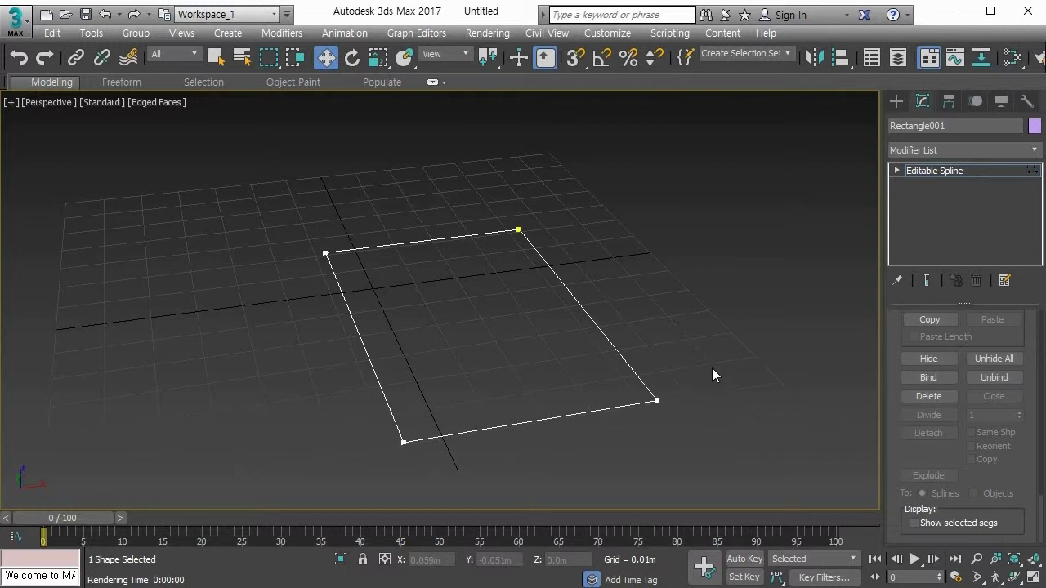
{"action": "left_click_drag", "start_coordinate": [894, 450], "coordinate": [896, 577]}
{"action": "left_click_drag", "start_coordinate": [890, 397], "coordinate": [897, 509]}
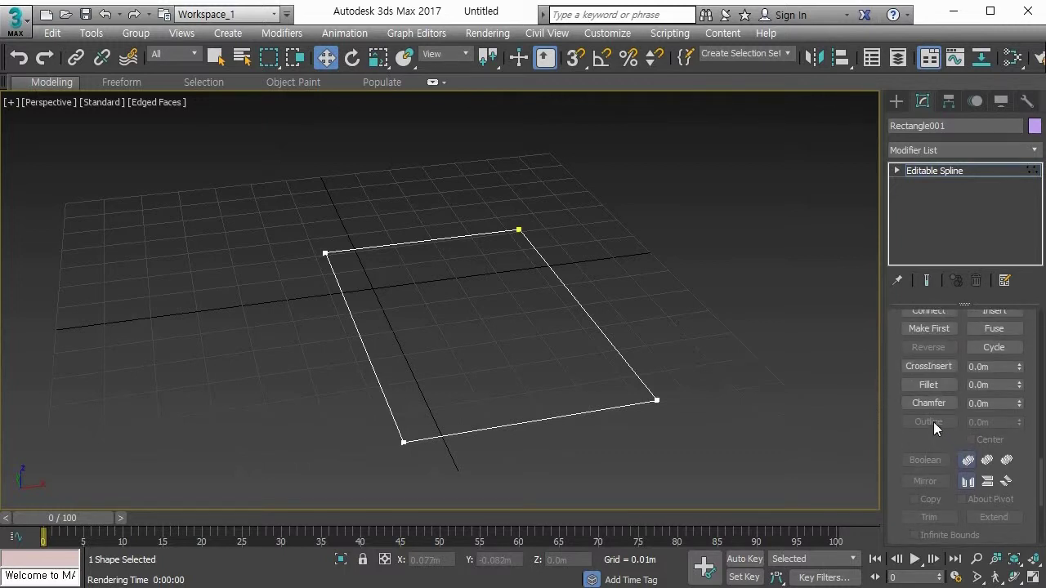
{"action": "key", "text": "3"}
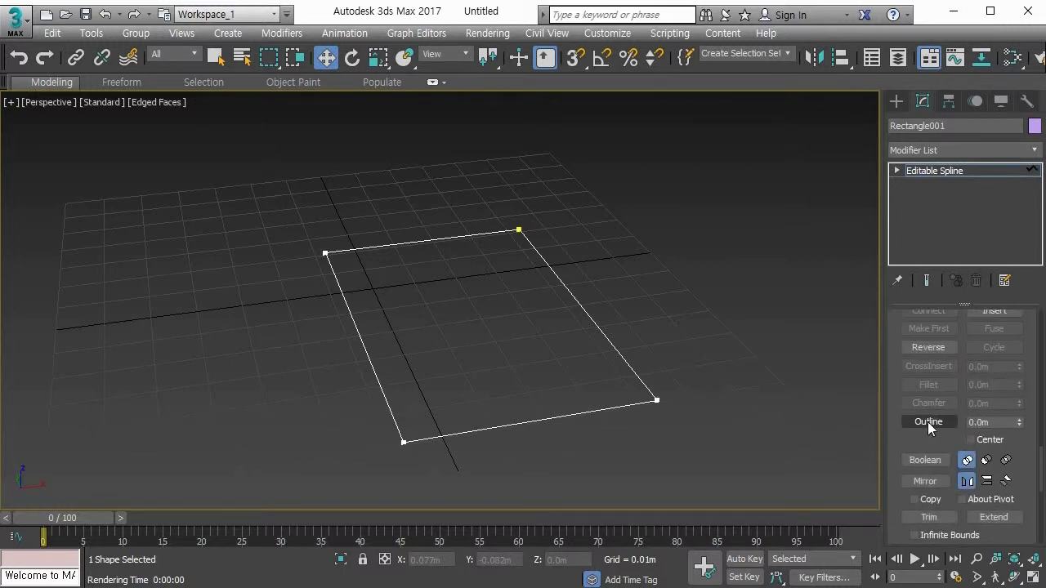
Try the Outline tool by offsetting a larger copy outward from the rectangle spline, undo the offset and leave the tool.
{"action": "left_click", "coordinate": [928, 421]}
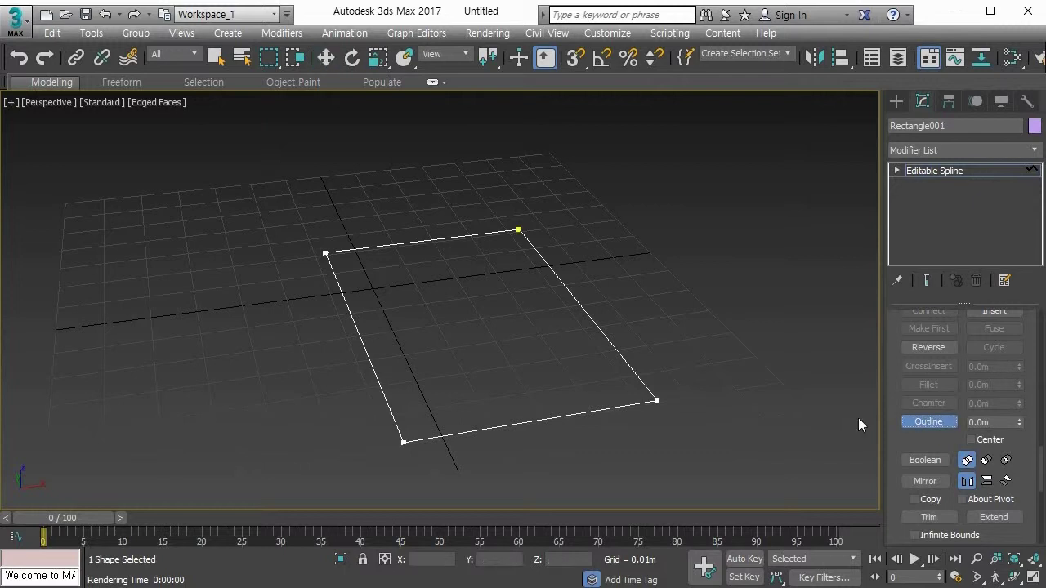
{"action": "left_click", "coordinate": [629, 367]}
{"action": "left_click_drag", "start_coordinate": [629, 367], "coordinate": [624, 428]}
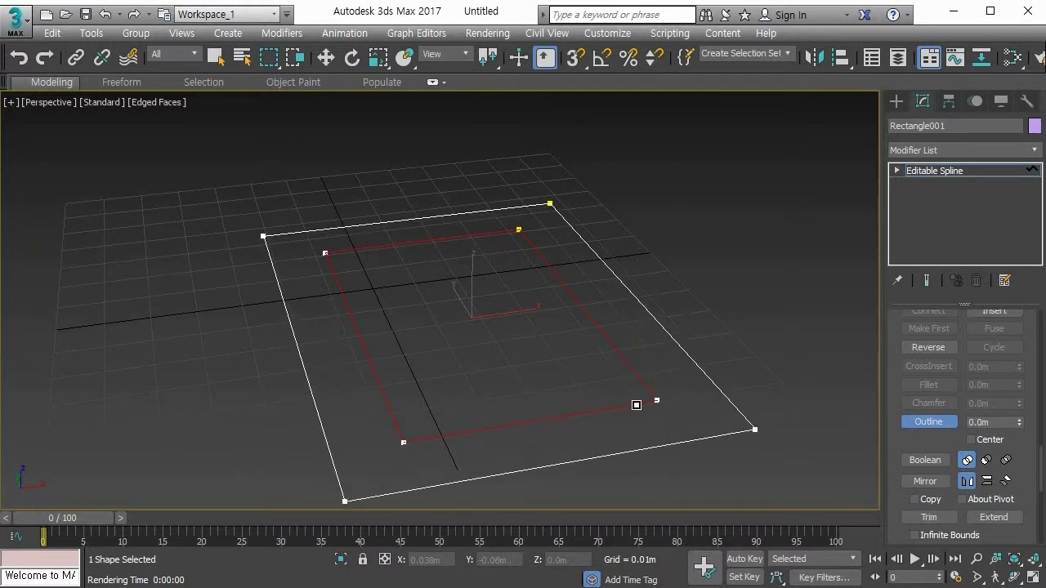
{"action": "key", "text": "ctrl+z"}
{"action": "left_click", "coordinate": [928, 421]}
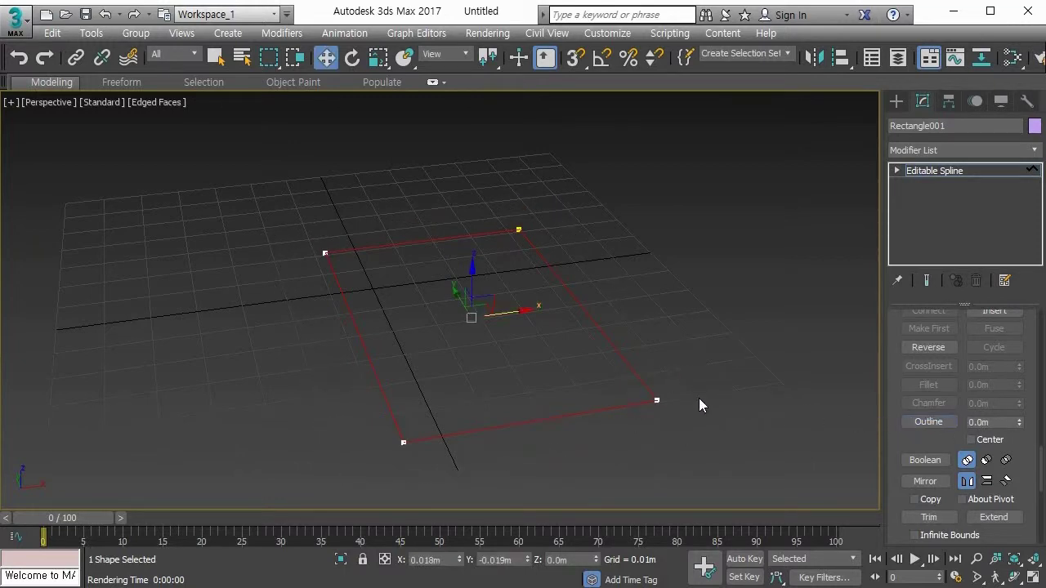
{"action": "left_click", "coordinate": [700, 397]}
Draw a second, wide and shallow rectangle spline crossing the middle of the first rectangle and extending past both its sides.
{"action": "middle_click_drag", "start_coordinate": [699, 397], "coordinate": [623, 360], "text": "alt"}
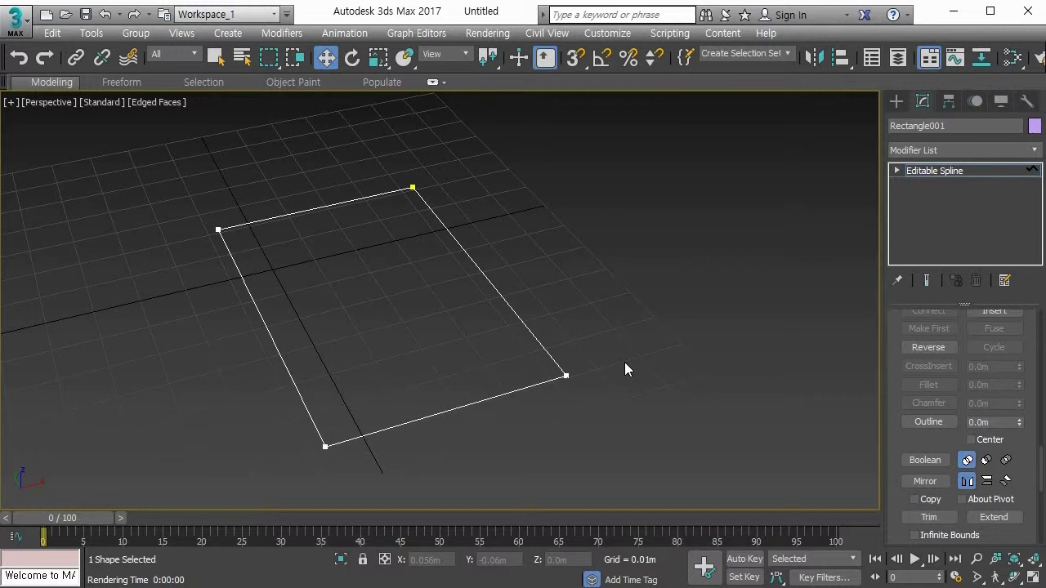
{"action": "middle_click_drag", "start_coordinate": [624, 362], "coordinate": [545, 353]}
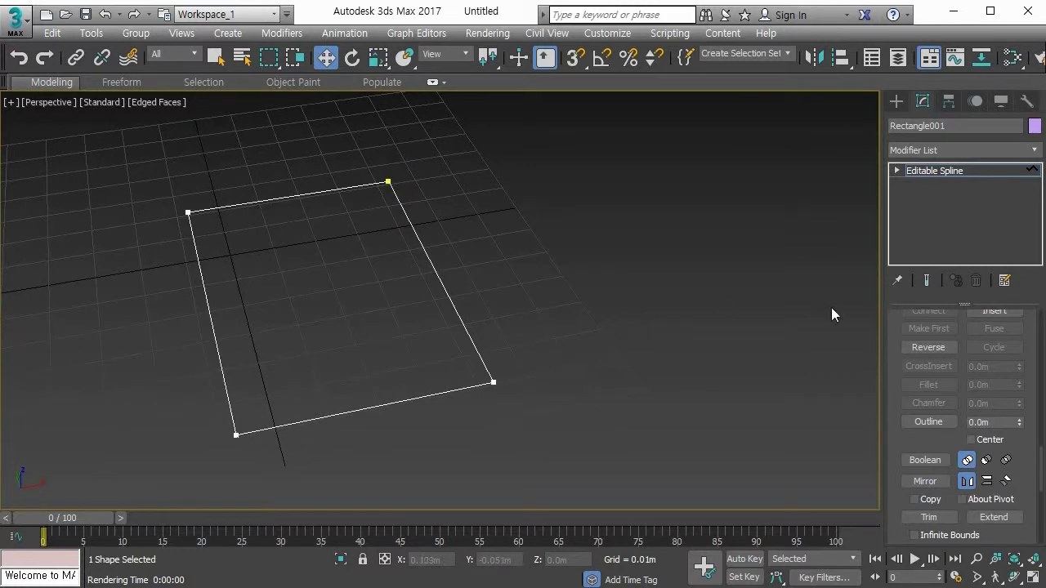
{"action": "left_click", "coordinate": [896, 100]}
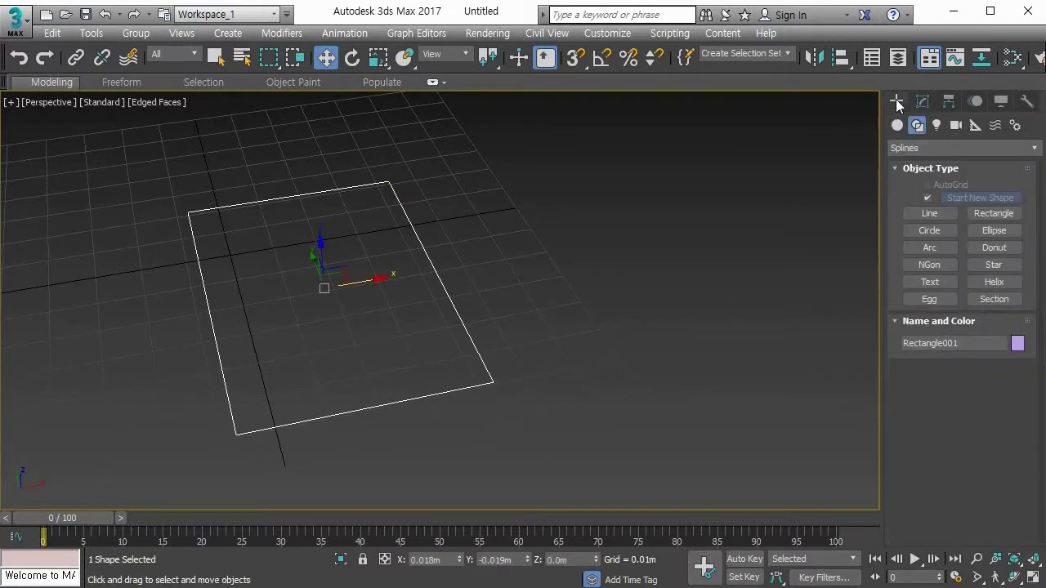
{"action": "left_click", "coordinate": [993, 213]}
{"action": "left_click_drag", "start_coordinate": [153, 353], "coordinate": [532, 212]}
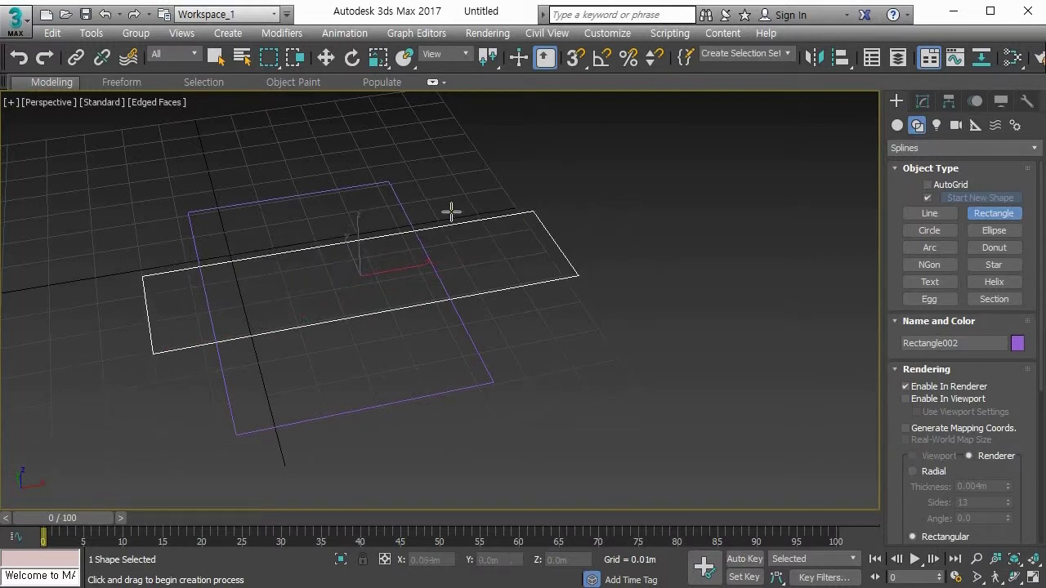
{"action": "key", "text": "w"}
Attach the wide rectangle to the first rectangle's editable spline.
{"action": "left_click", "coordinate": [388, 187]}
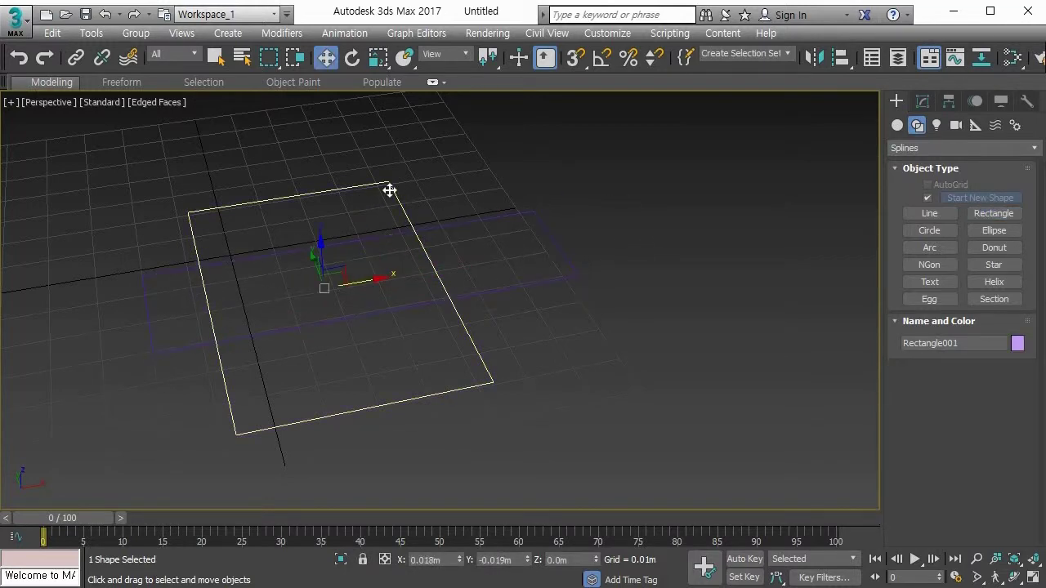
{"action": "right_click", "coordinate": [388, 190]}
{"action": "left_click", "coordinate": [361, 215]}
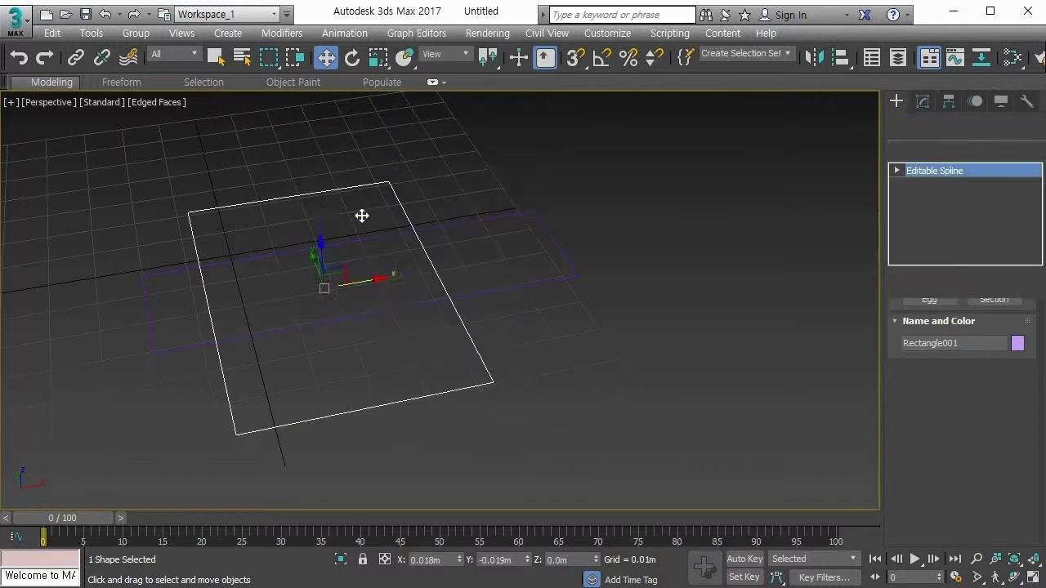
{"action": "left_click", "coordinate": [145, 277]}
{"action": "key", "text": "w"}
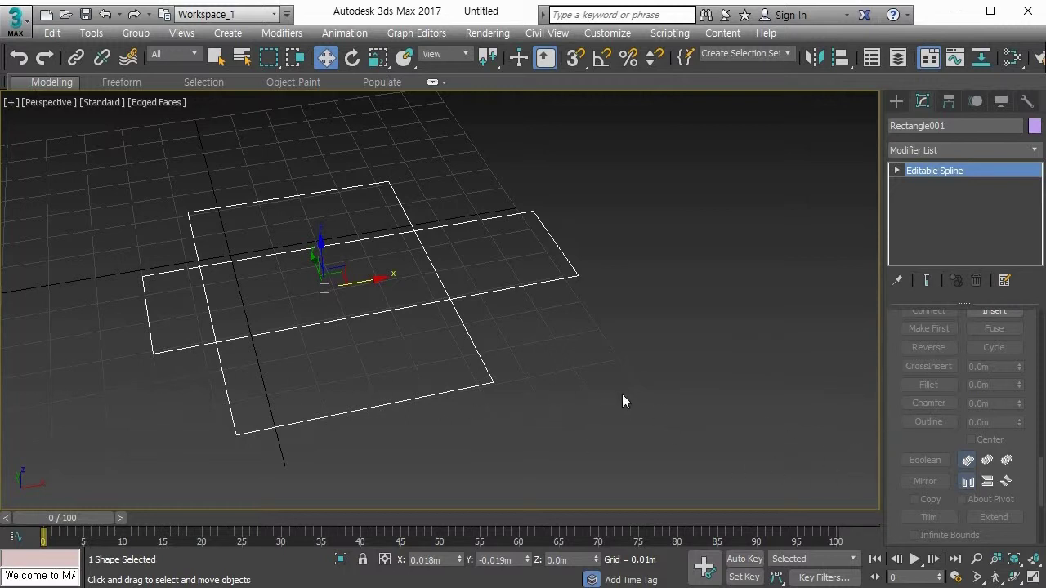
Reselect the combined shape and select the wide rectangle's spline at Spline level.
{"action": "left_click", "coordinate": [558, 398]}
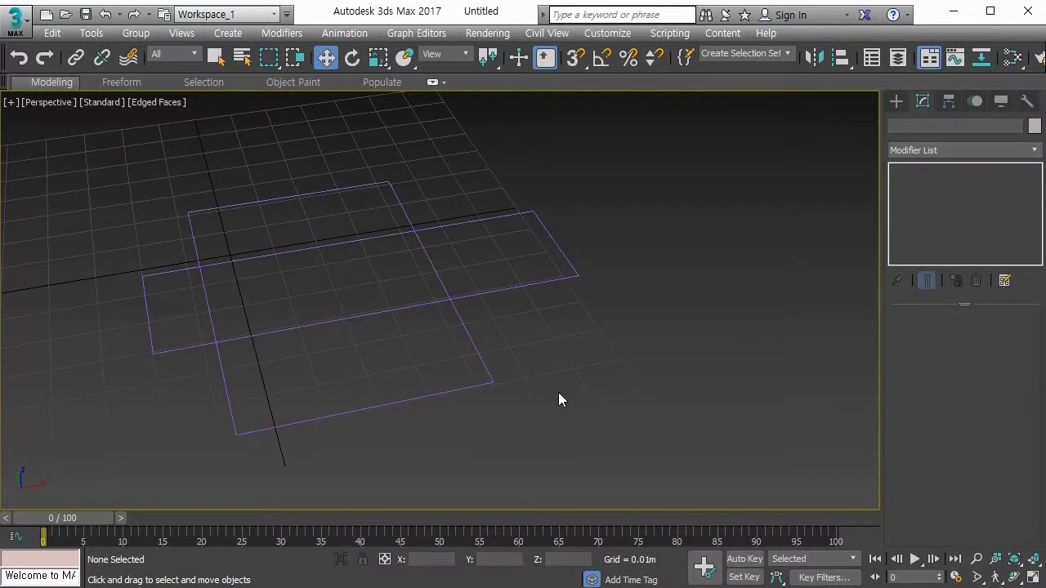
{"action": "left_click", "coordinate": [536, 283]}
{"action": "left_click", "coordinate": [573, 373]}
{"action": "left_click", "coordinate": [545, 286]}
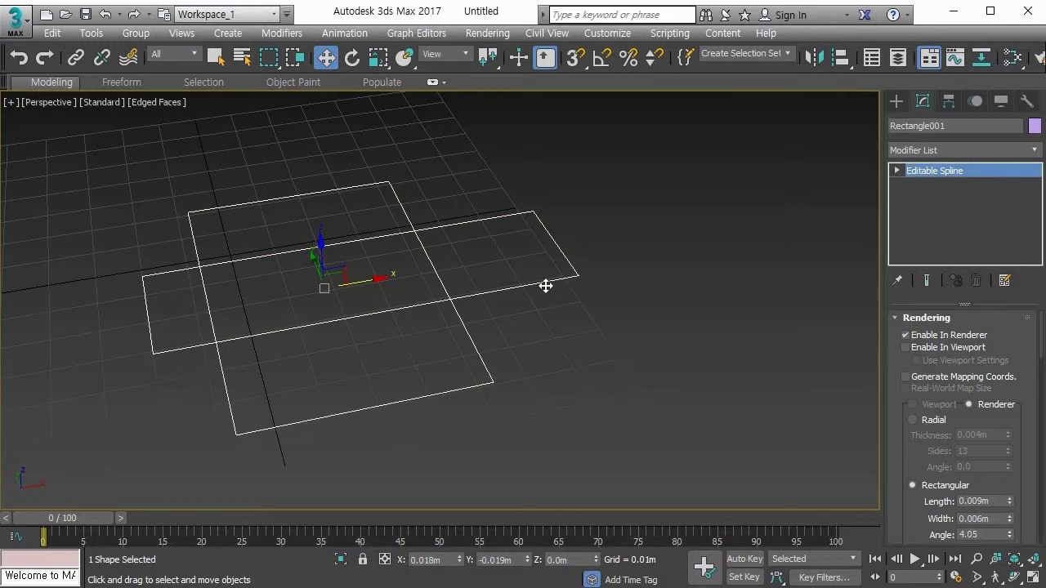
{"action": "key", "text": "1"}
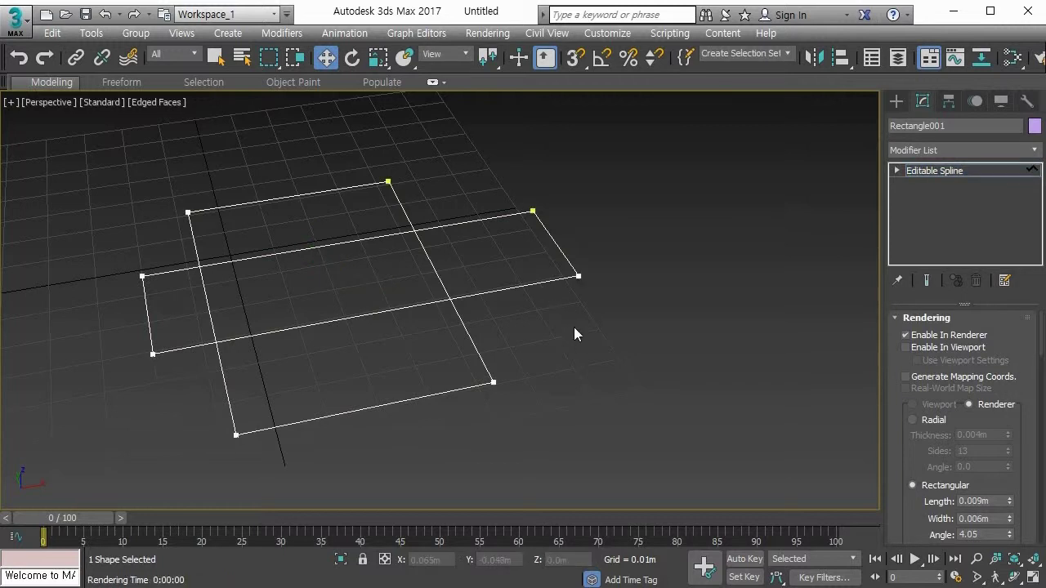
{"action": "left_click", "coordinate": [531, 282]}
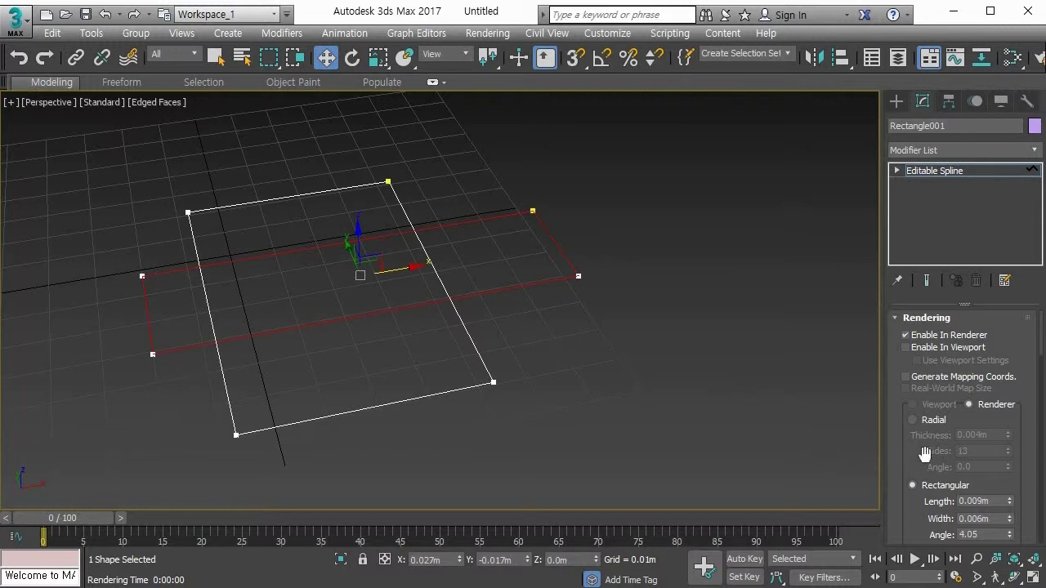
Try a Boolean Union of the selected wide rectangle with the first rectangle and undo it.
{"action": "scroll", "coordinate": [915, 392], "scroll_direction": "down", "scroll_amount": 5}
{"action": "scroll", "coordinate": [907, 429], "scroll_direction": "down", "scroll_amount": 5}
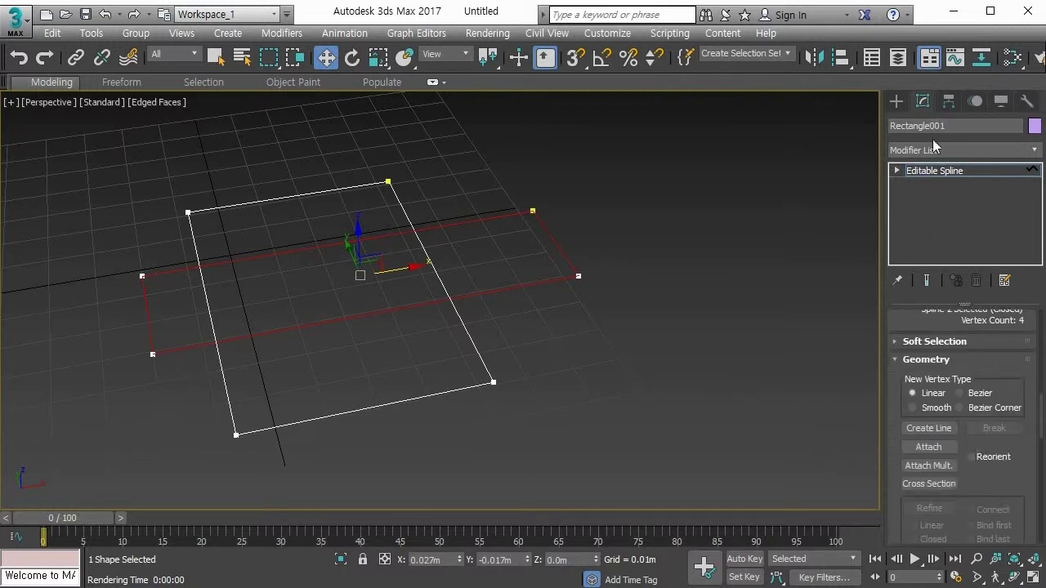
{"action": "scroll", "coordinate": [982, 489], "scroll_direction": "down", "scroll_amount": 8}
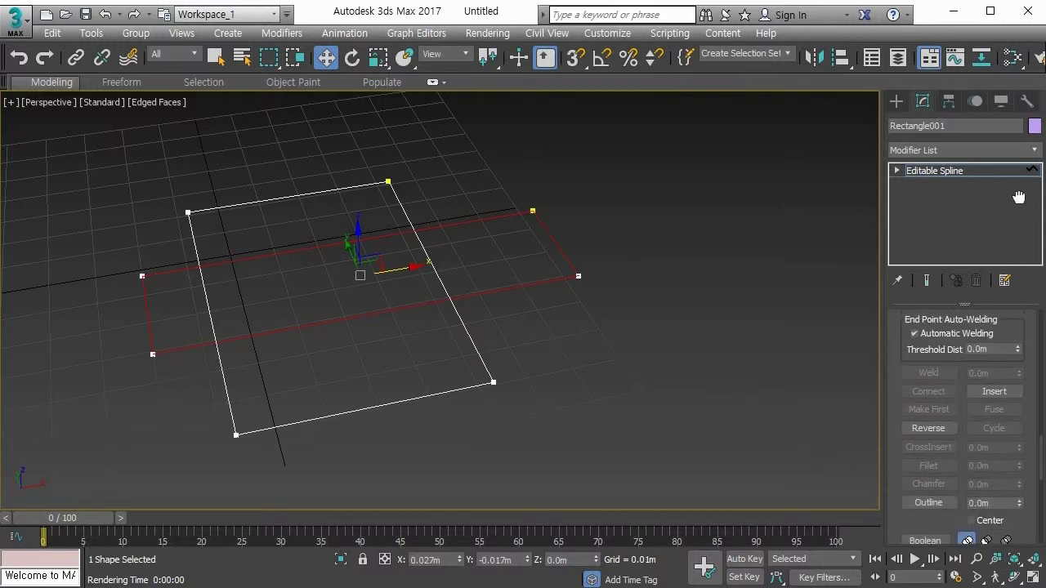
{"action": "scroll", "coordinate": [904, 391], "scroll_direction": "down", "scroll_amount": 2}
{"action": "left_click_drag", "start_coordinate": [905, 391], "coordinate": [921, 268]}
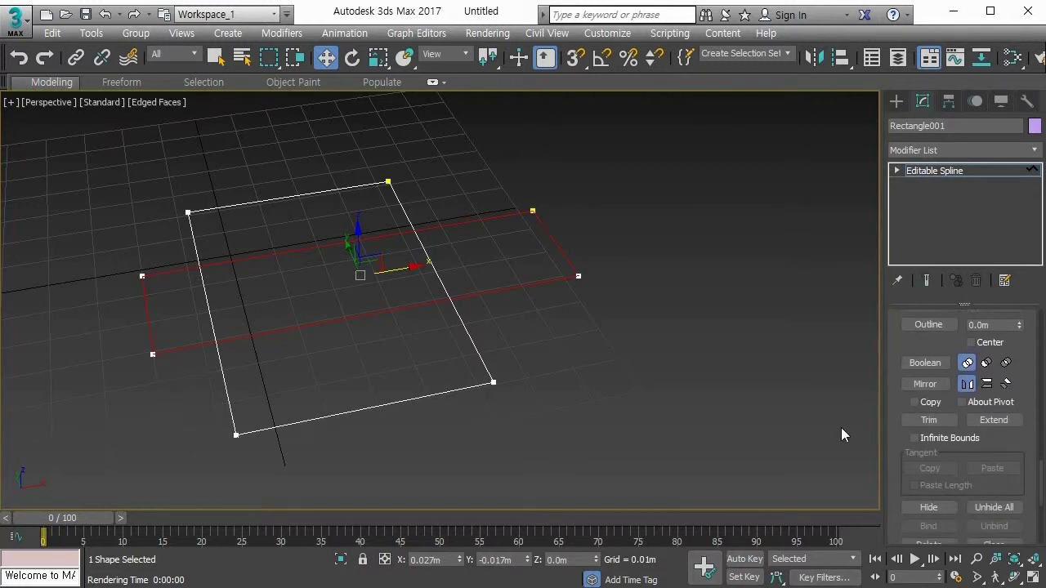
{"action": "left_click", "coordinate": [922, 364]}
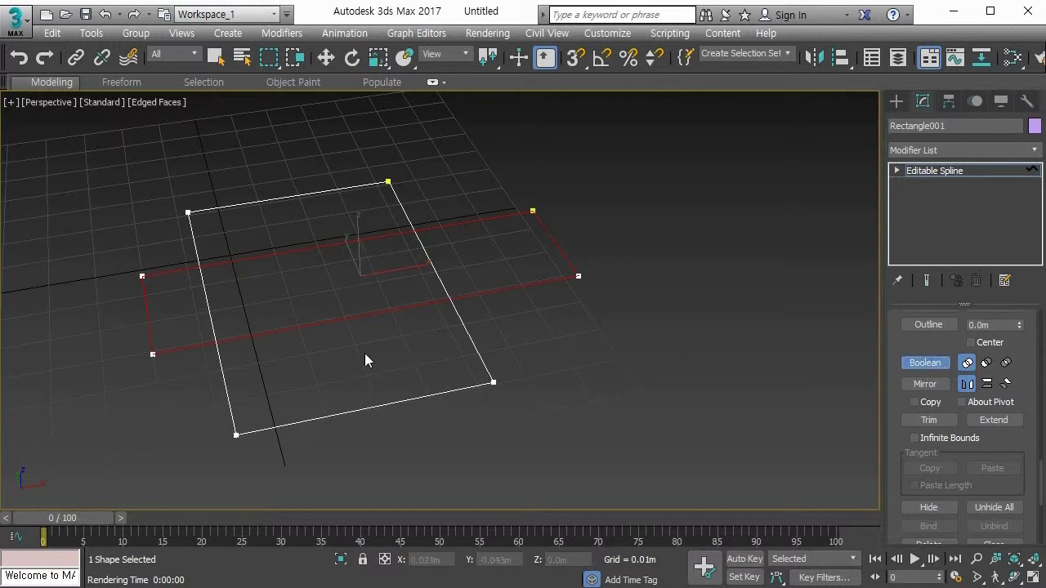
{"action": "left_click", "coordinate": [315, 196]}
{"action": "left_click", "coordinate": [316, 191]}
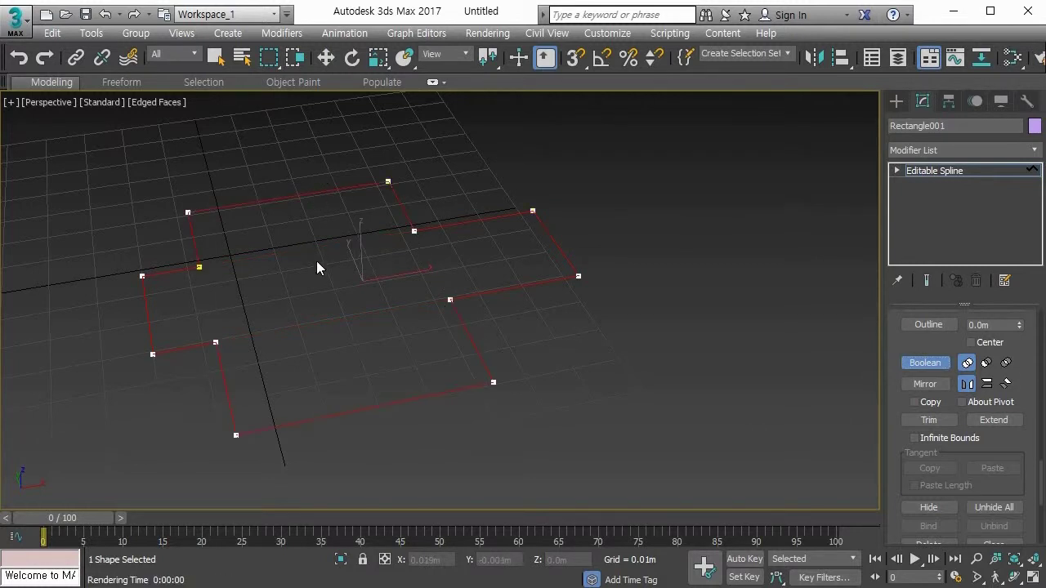
{"action": "key", "text": "ctrl+z"}
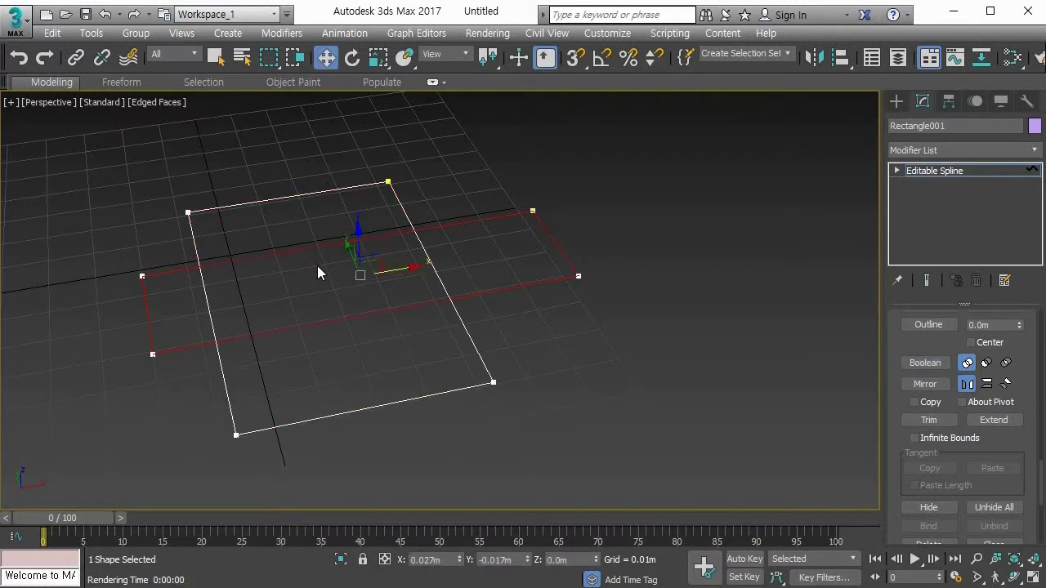
Try a Boolean Subtraction of the first rectangle from the wide rectangle and undo it.
{"action": "left_click", "coordinate": [987, 363]}
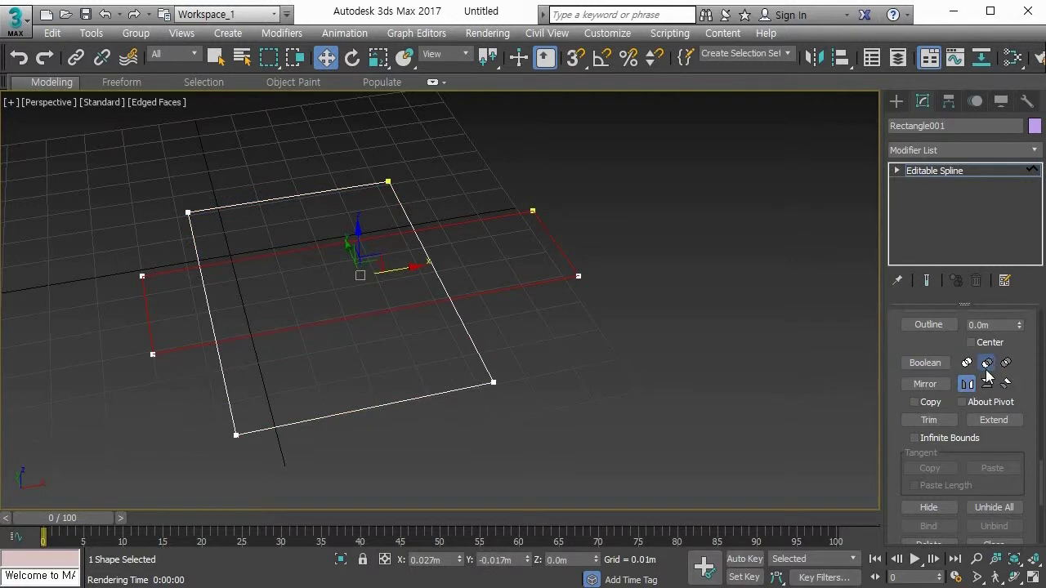
{"action": "left_click", "coordinate": [926, 364]}
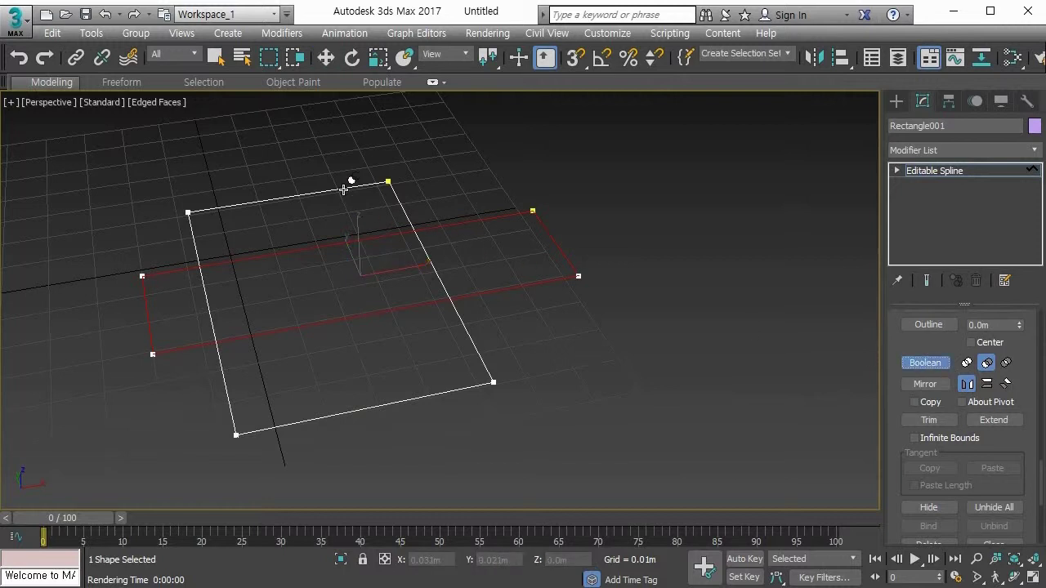
{"action": "left_click", "coordinate": [343, 189]}
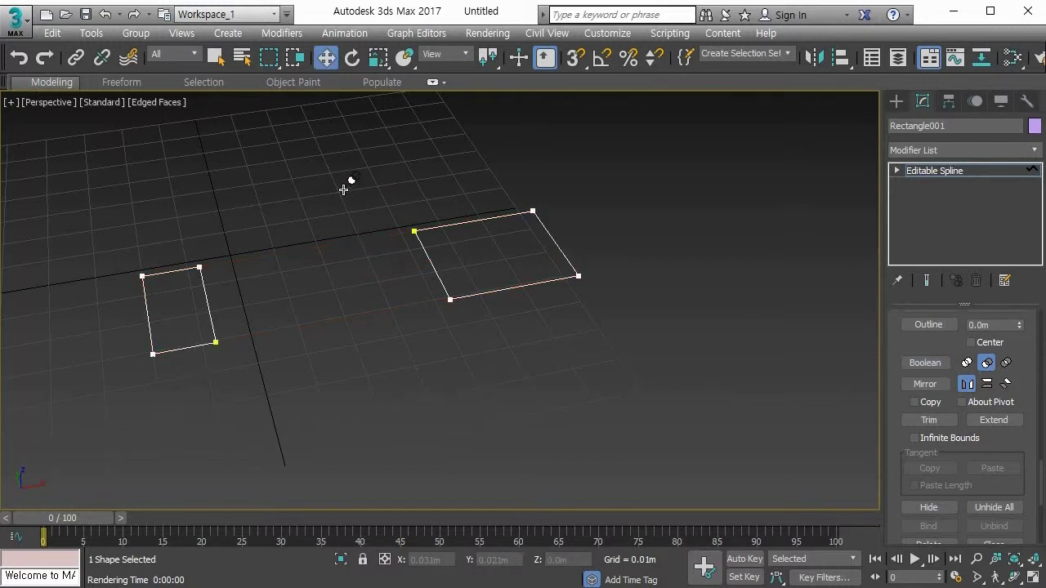
{"action": "key", "text": "ctrl+z"}
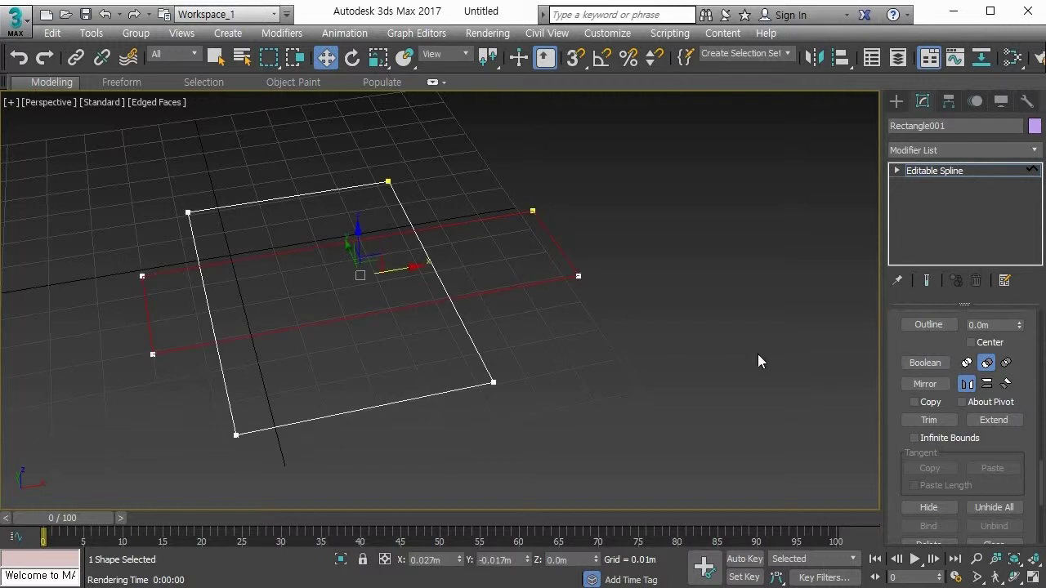
Apply a Boolean Intersection between the wide rectangle and the first rectangle, leave the tool and delete the resulting spline.
{"action": "left_click", "coordinate": [1005, 364]}
{"action": "left_click", "coordinate": [932, 363]}
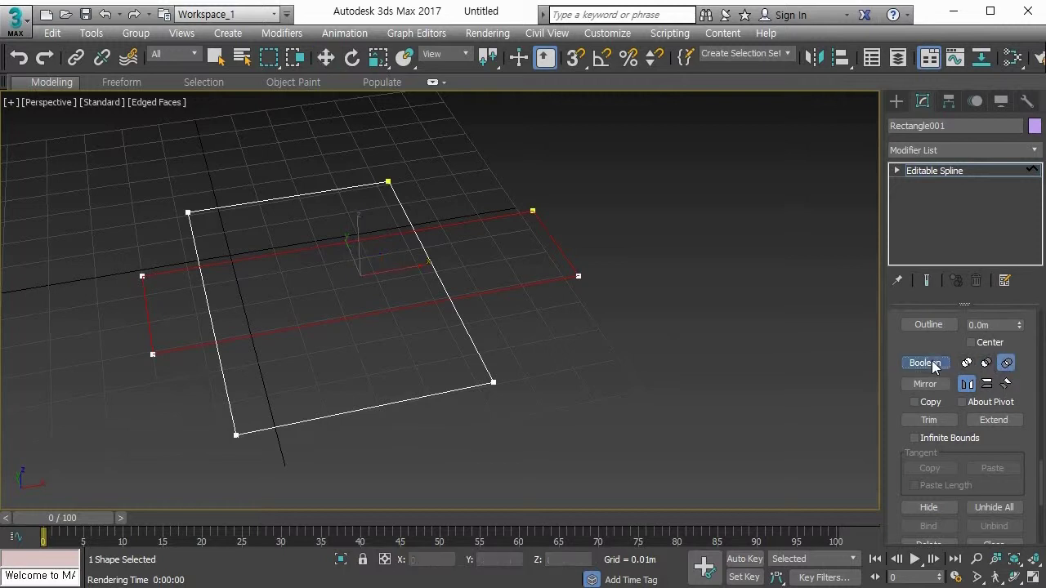
{"action": "left_click", "coordinate": [315, 193]}
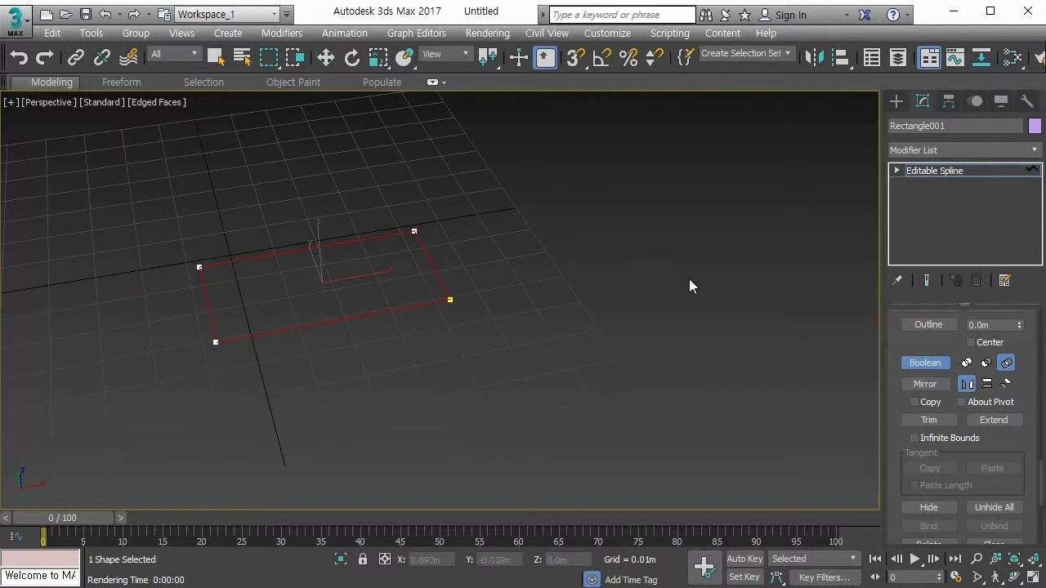
{"action": "left_click", "coordinate": [925, 363]}
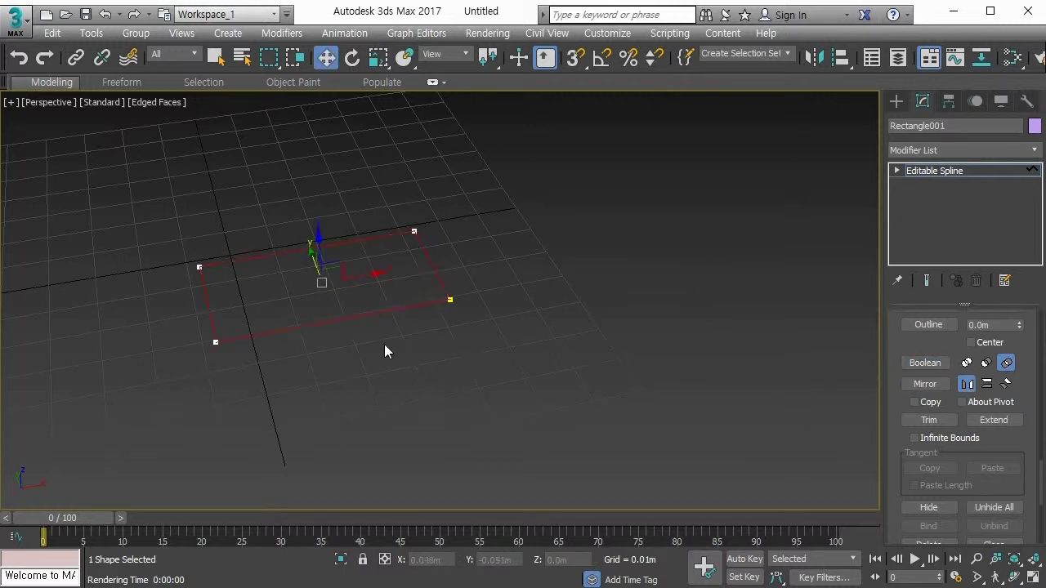
{"action": "key", "text": "Delete"}
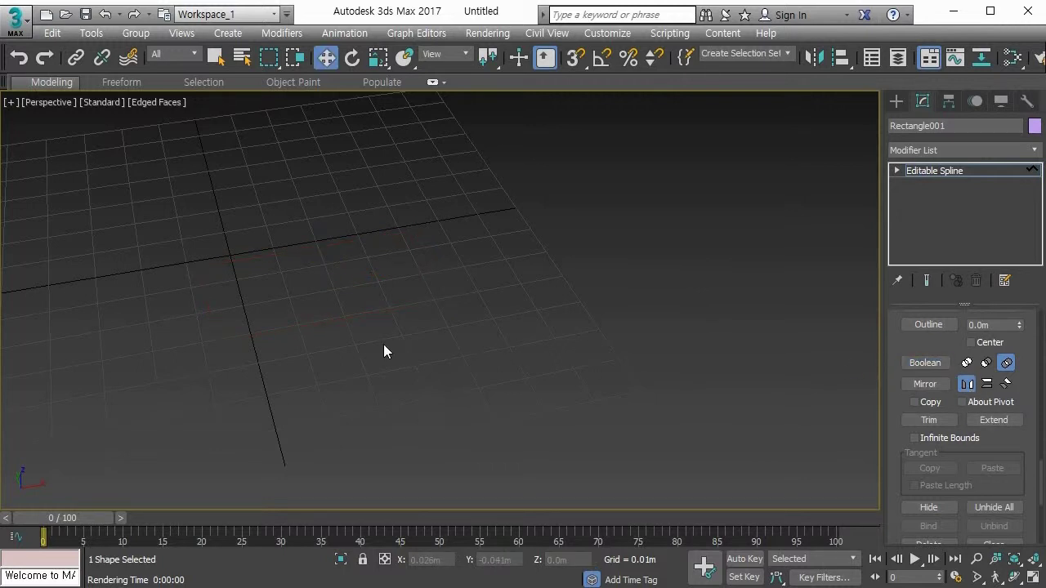
Draw a closed eight-point line shape with straight segments and an inward notch around the grid centre.
{"action": "left_click", "coordinate": [896, 100]}
{"action": "left_click", "coordinate": [931, 213]}
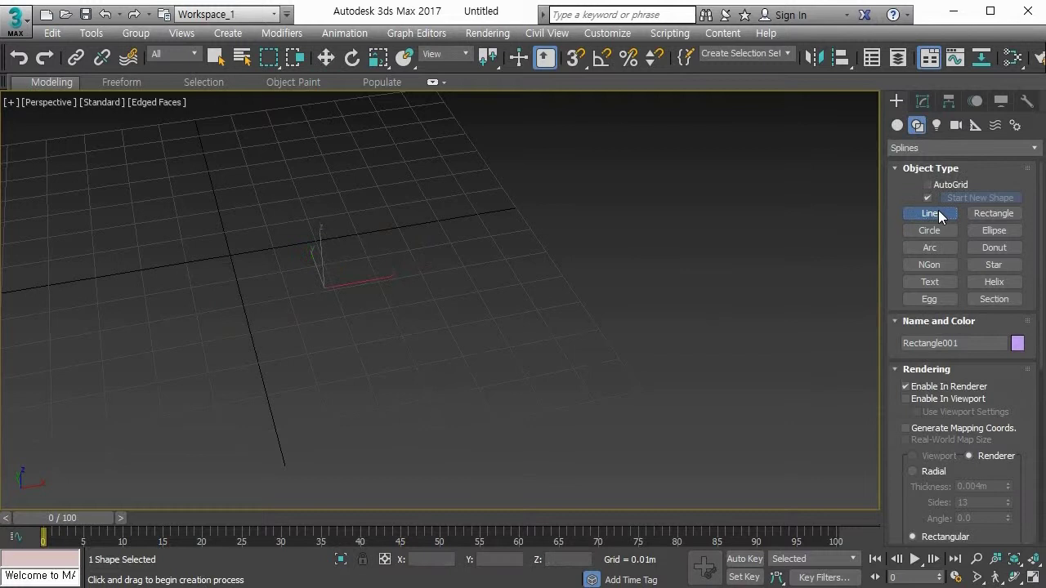
{"action": "left_click", "coordinate": [207, 258]}
{"action": "left_click", "coordinate": [306, 172]}
{"action": "left_click", "coordinate": [458, 286]}
{"action": "left_click", "coordinate": [332, 347]}
{"action": "left_click", "coordinate": [310, 269]}
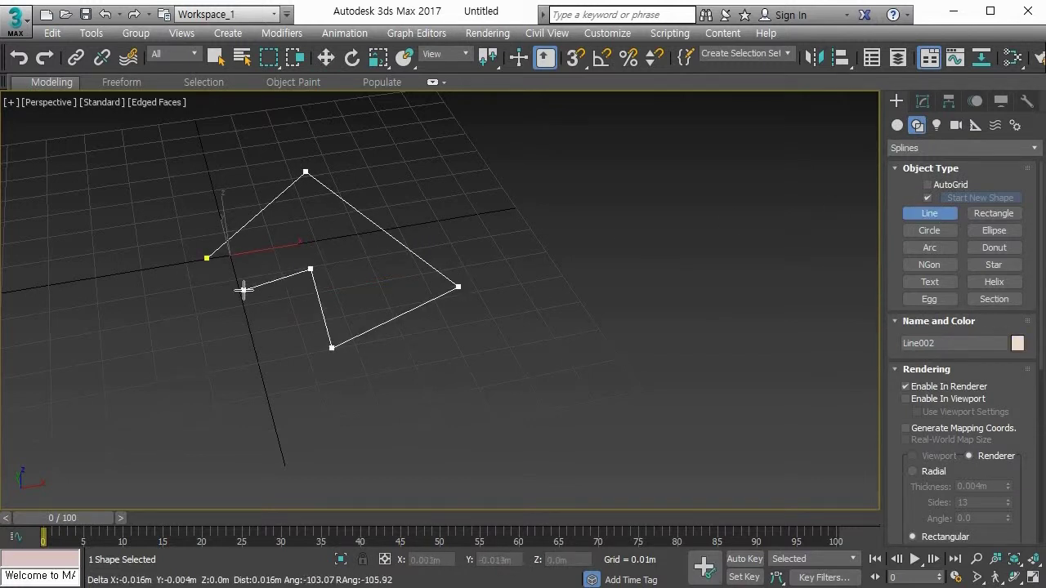
{"action": "left_click", "coordinate": [244, 290]}
{"action": "left_click", "coordinate": [256, 428]}
{"action": "left_click", "coordinate": [90, 427]}
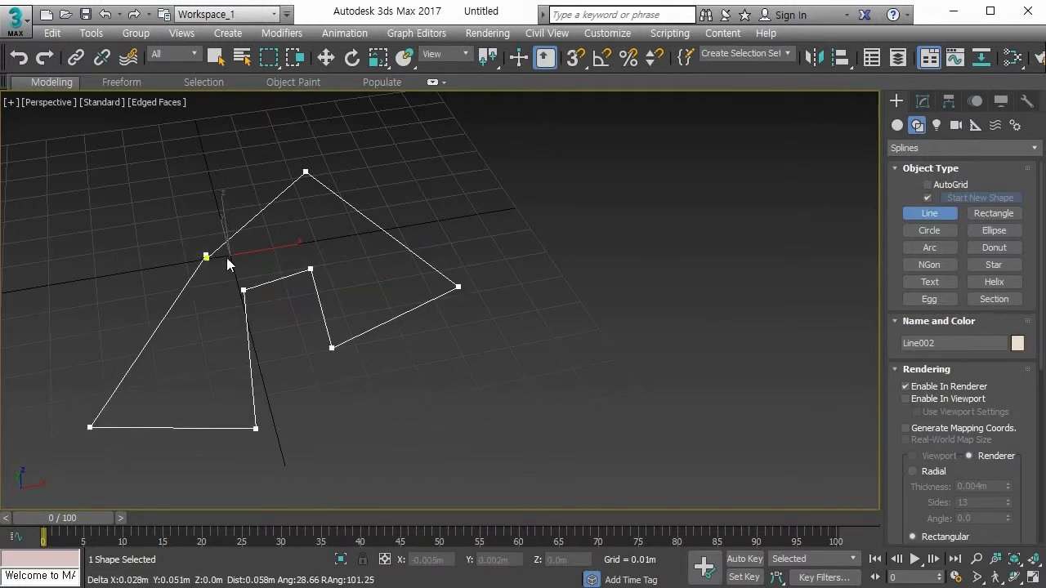
{"action": "left_click", "coordinate": [206, 258]}
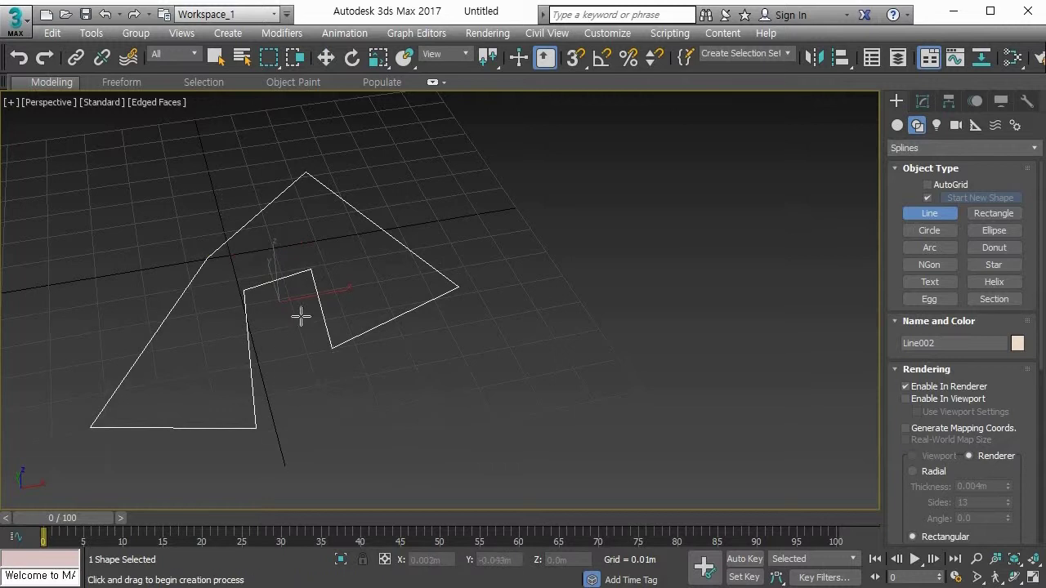
Leave the Line tool and convert the closed line shape to an Editable Spline.
{"action": "right_click", "coordinate": [300, 175]}
{"action": "right_click", "coordinate": [302, 177]}
{"action": "mouse_move", "coordinate": [436, 352]}
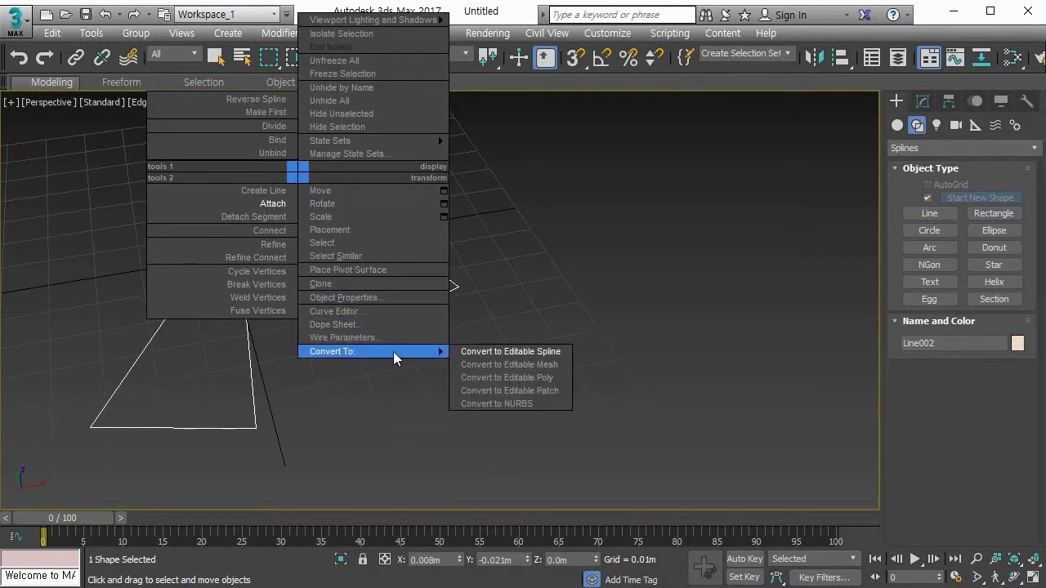
{"action": "left_click", "coordinate": [479, 353]}
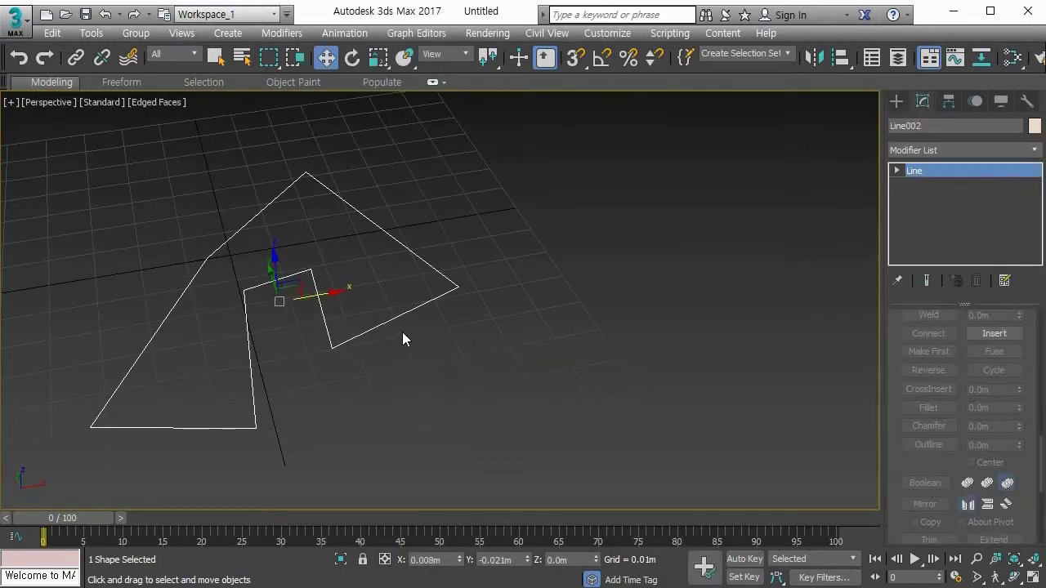
Enter sub-object editing of the closed line and select its entire outline.
{"action": "middle_click_drag", "start_coordinate": [402, 331], "coordinate": [513, 334], "text": "alt"}
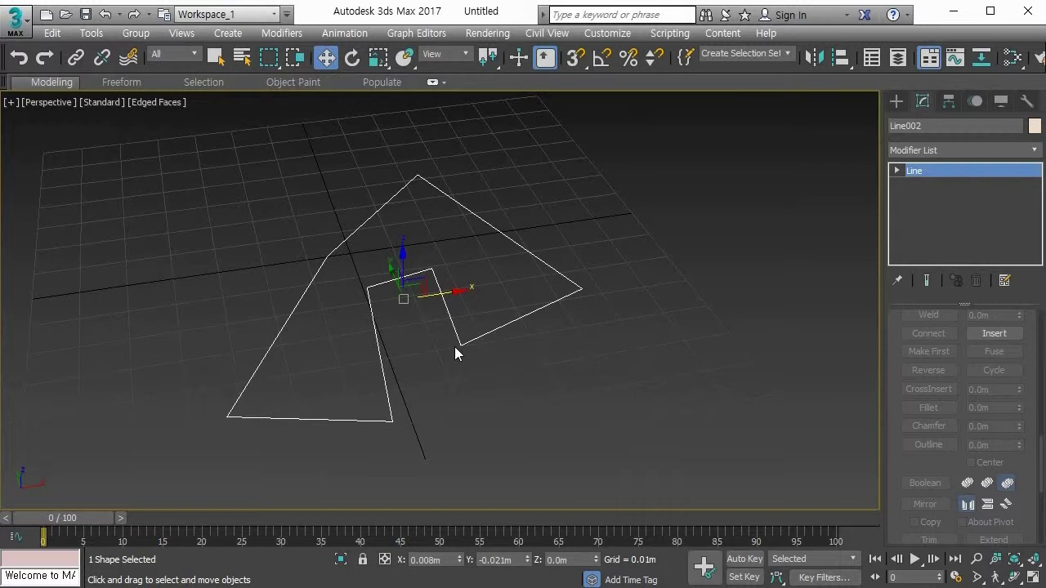
{"action": "key", "text": "1"}
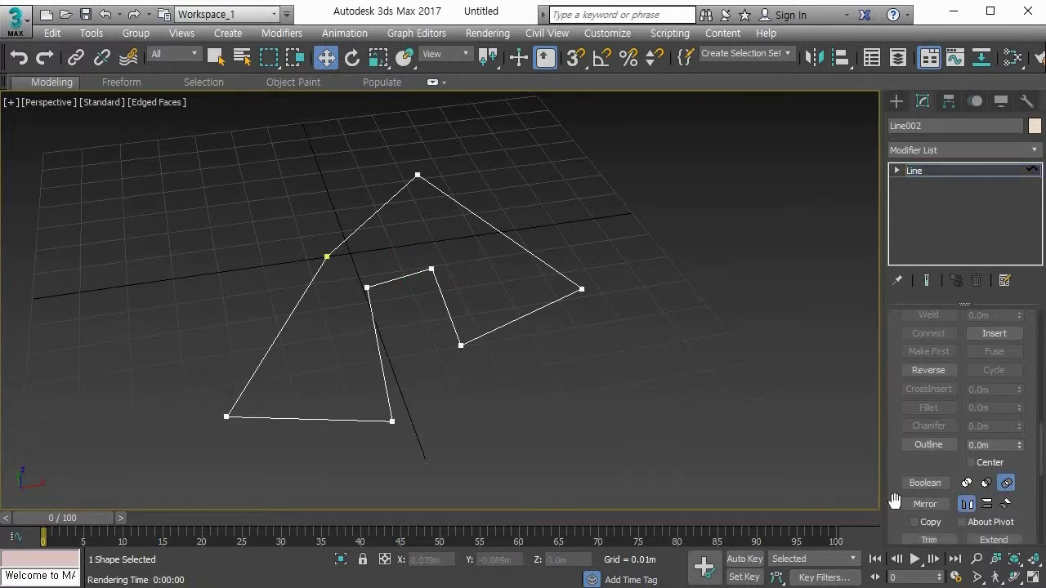
{"action": "key", "text": "2"}
{"action": "key", "text": "ctrl+a"}
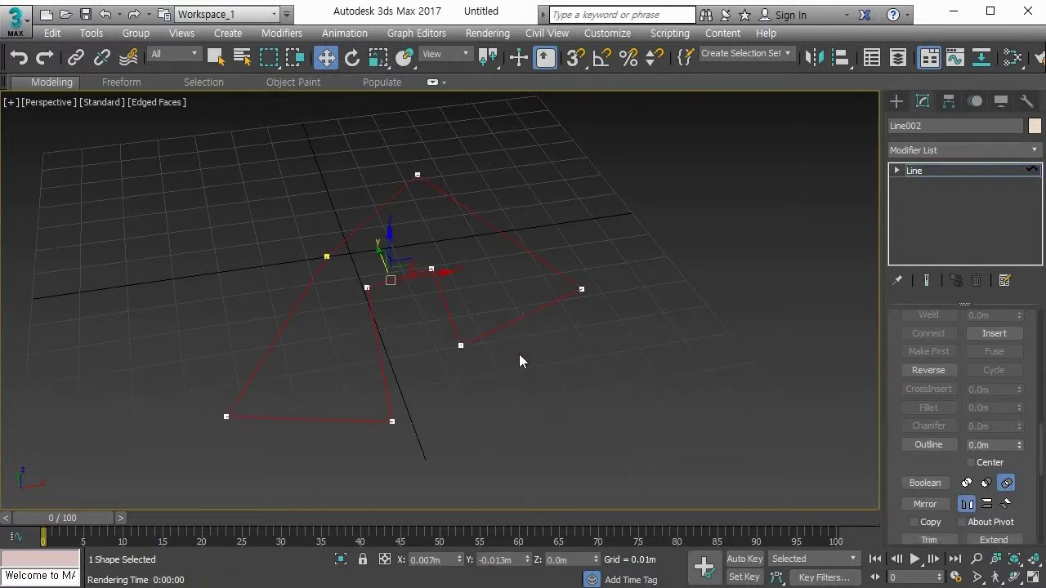
{"action": "middle_click_drag", "start_coordinate": [519, 353], "coordinate": [496, 343], "text": "alt"}
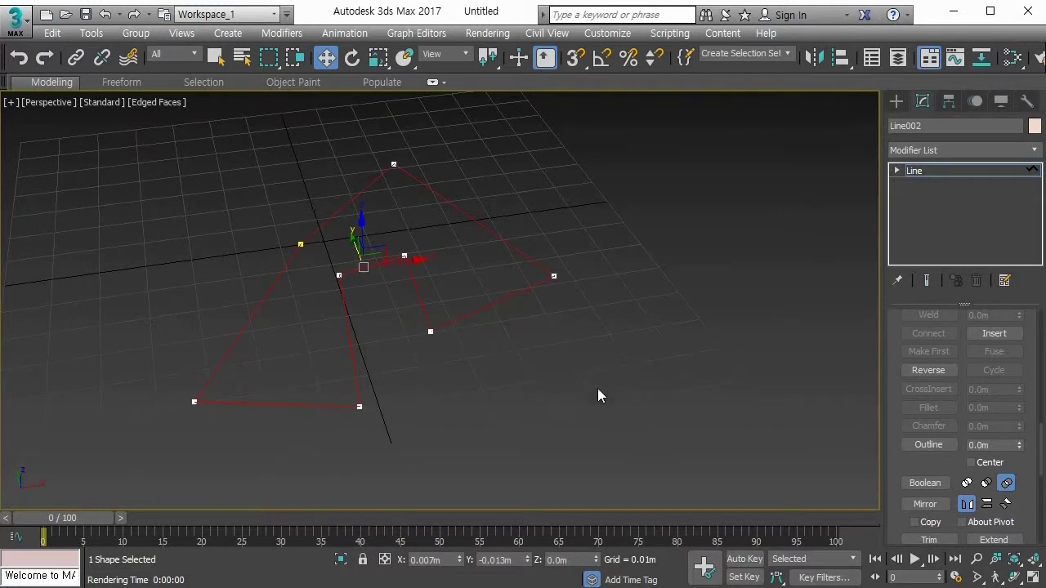
Mirror the selected spline horizontally, then mirror it vertically.
{"action": "left_click", "coordinate": [926, 504]}
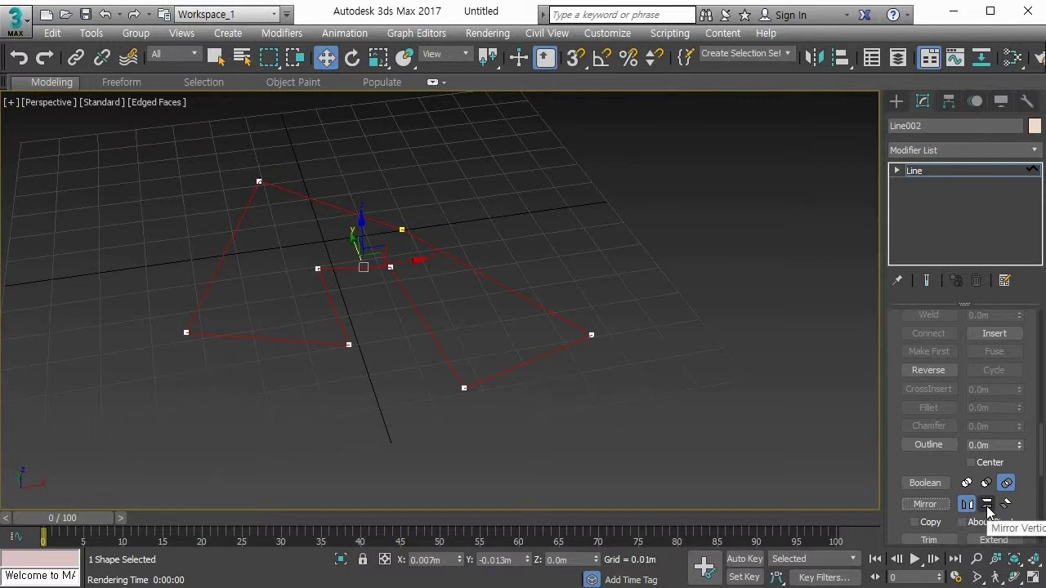
{"action": "left_click", "coordinate": [987, 506]}
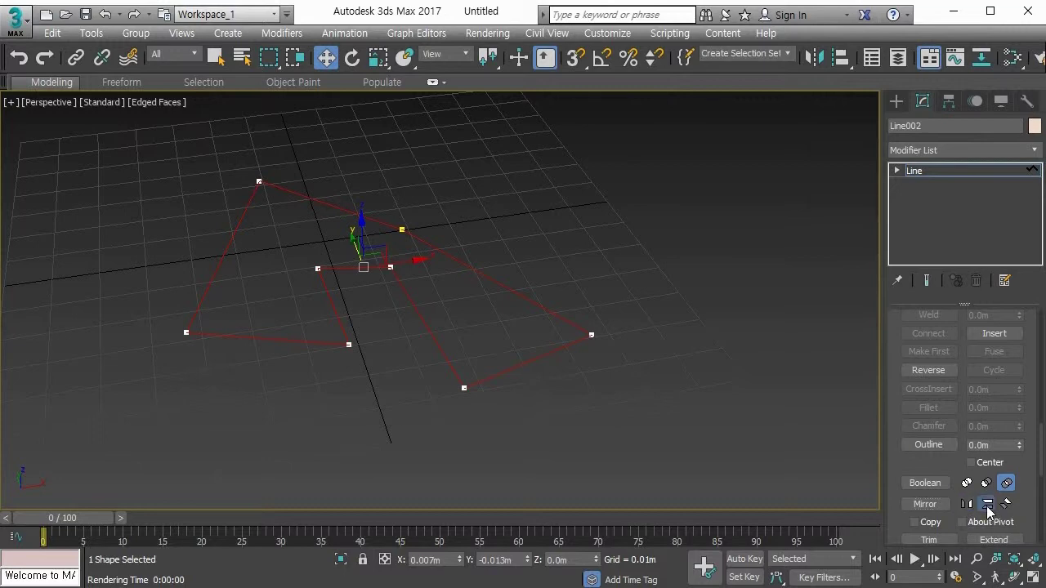
{"action": "left_click", "coordinate": [936, 504]}
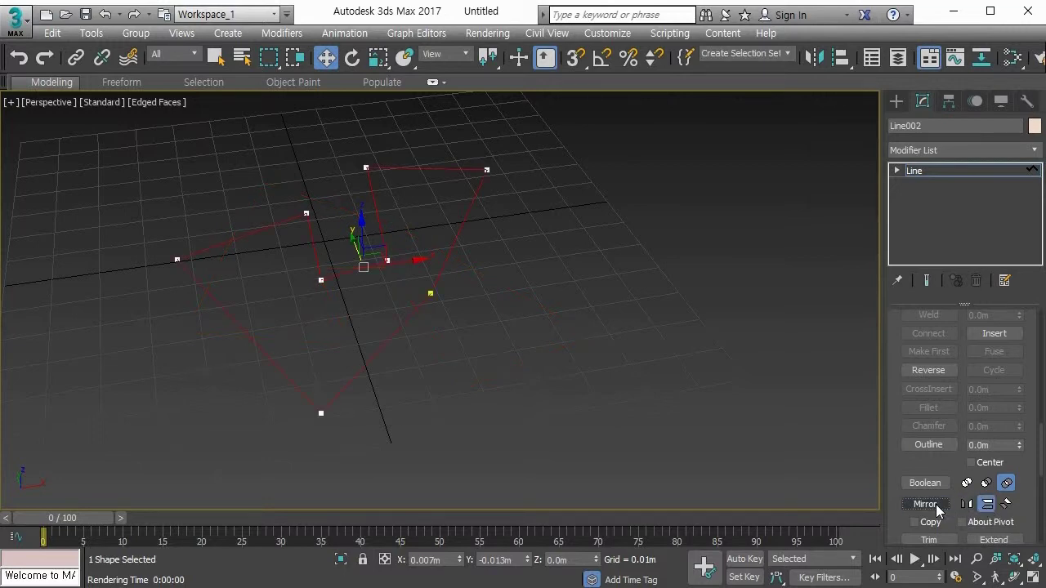
Mirror the selected spline twice with the Mirror Both option.
{"action": "left_click", "coordinate": [1005, 504]}
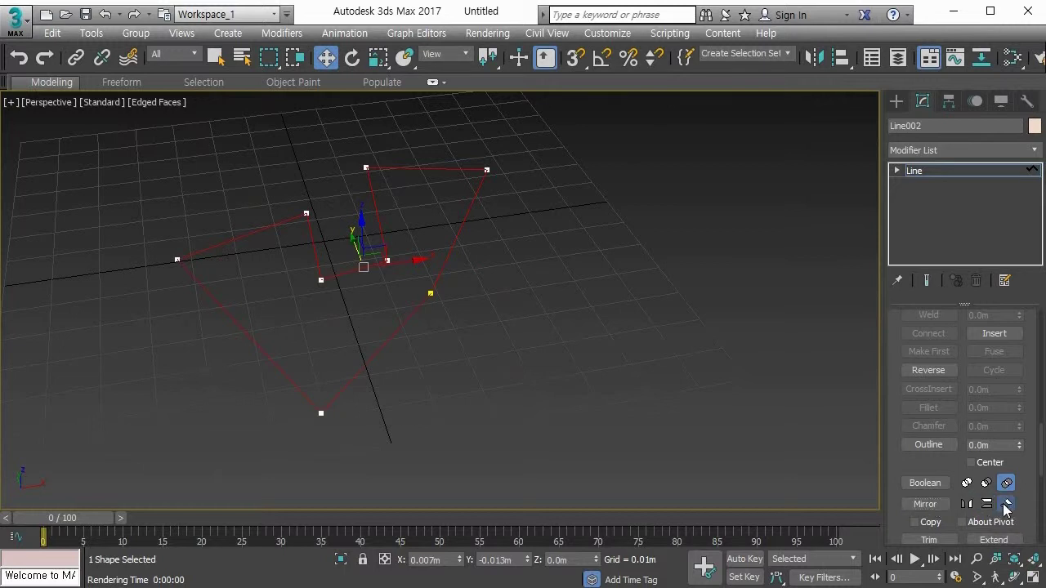
{"action": "left_click", "coordinate": [938, 508]}
{"action": "left_click", "coordinate": [938, 508]}
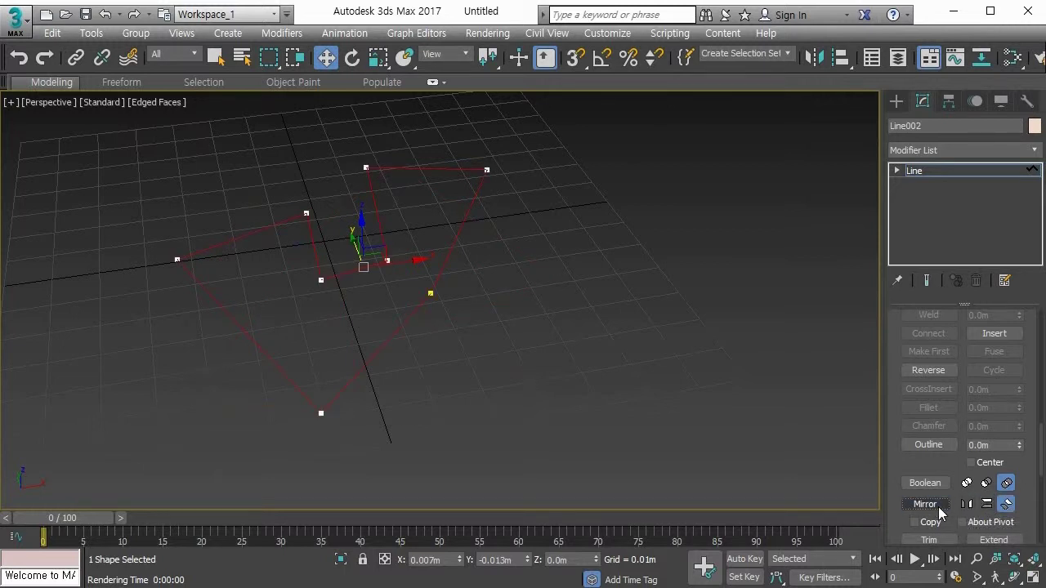
Switch to horizontal mirroring and flip the selected spline four times.
{"action": "left_click", "coordinate": [966, 505]}
{"action": "left_click", "coordinate": [935, 508]}
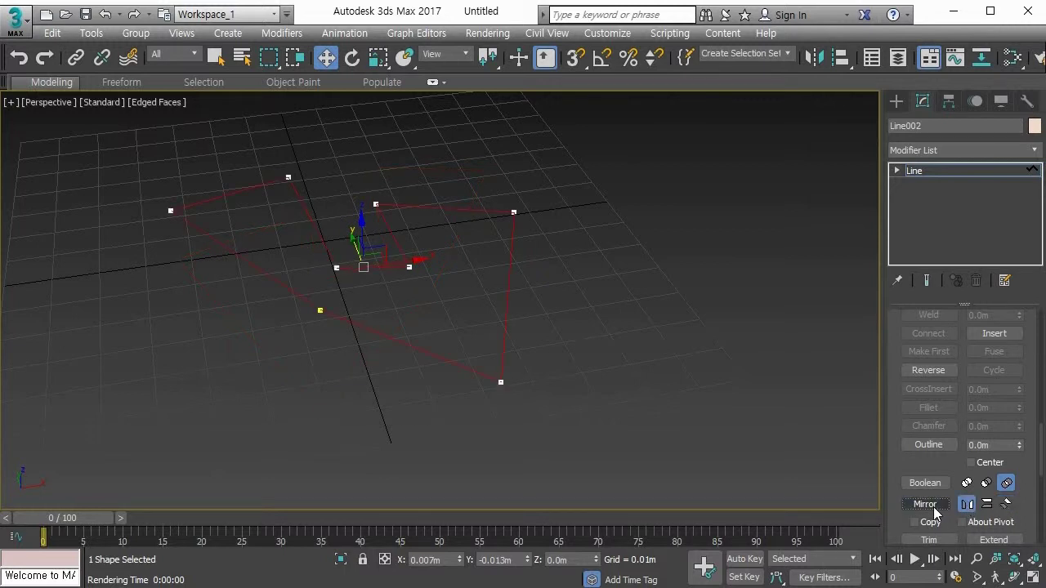
{"action": "left_click", "coordinate": [936, 510]}
{"action": "left_click", "coordinate": [936, 509]}
{"action": "left_click", "coordinate": [935, 511]}
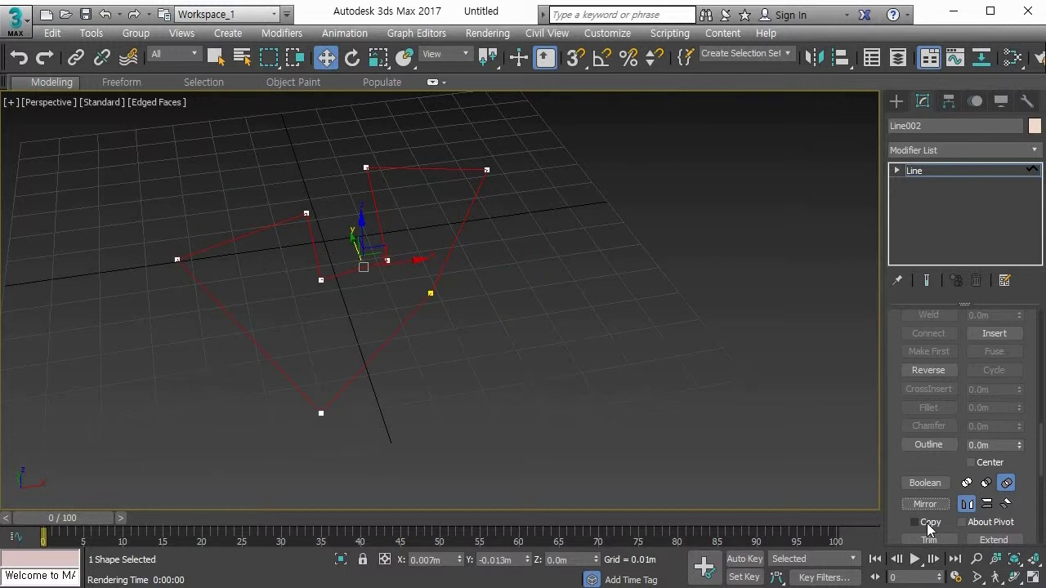
Enable Copy for Mirror, try a horizontal and a vertical mirrored copy of the spline, and undo both.
{"action": "left_click", "coordinate": [928, 523]}
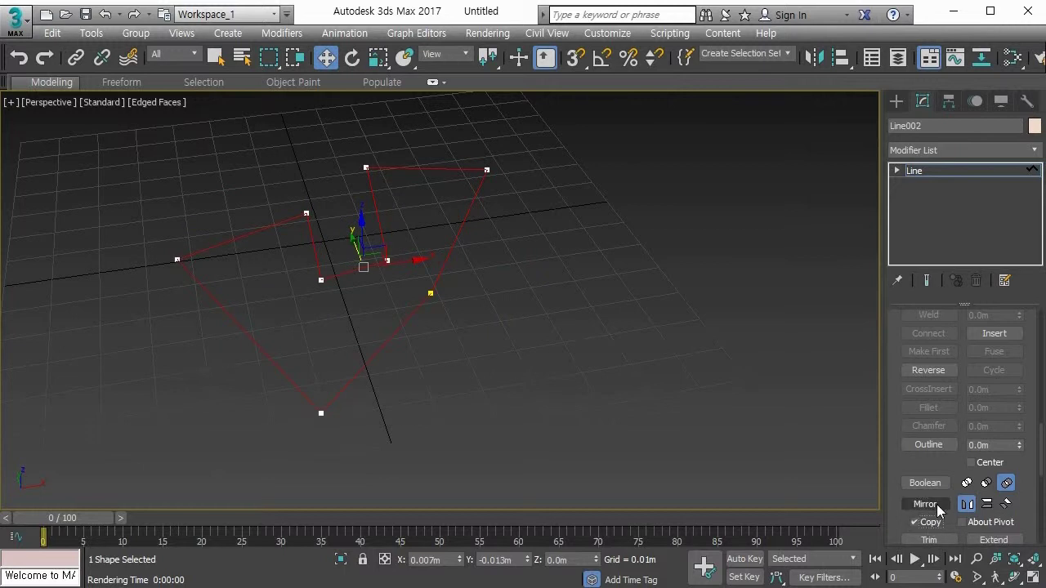
{"action": "left_click", "coordinate": [925, 504]}
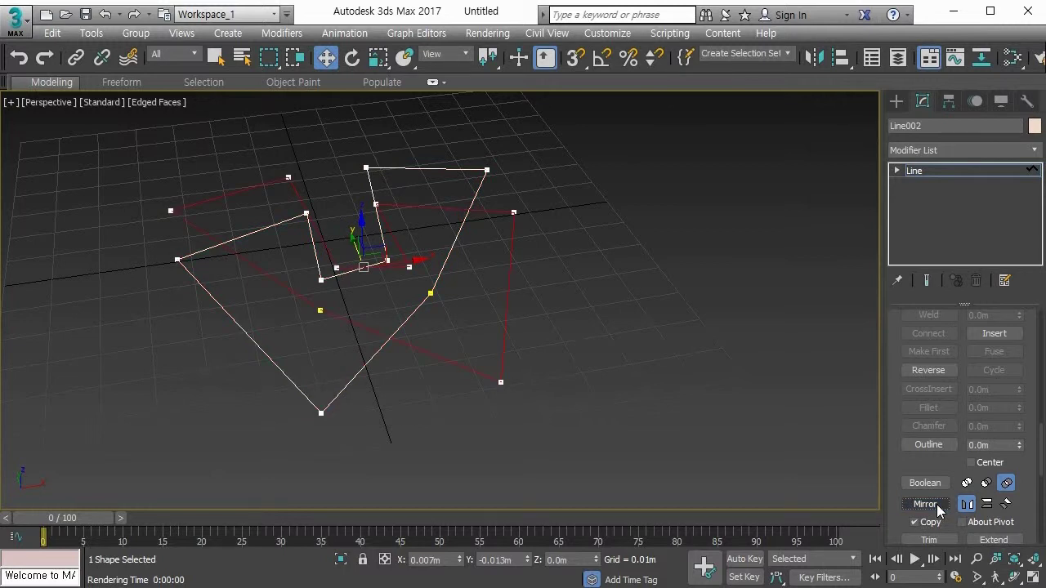
{"action": "left_click", "coordinate": [987, 504]}
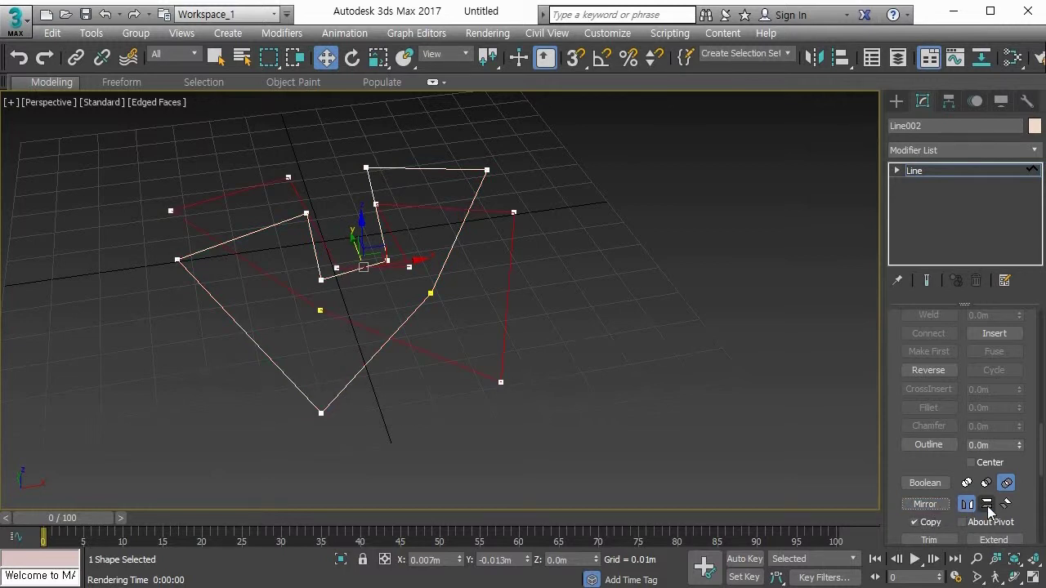
{"action": "left_click", "coordinate": [934, 504]}
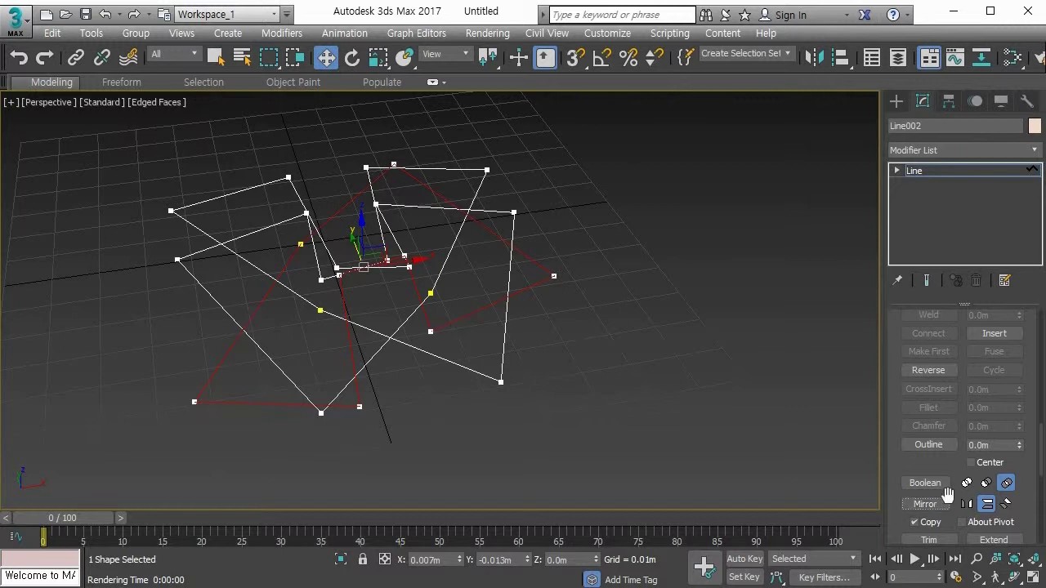
{"action": "key", "text": "ctrl+z"}
{"action": "key", "text": "ctrl+z"}
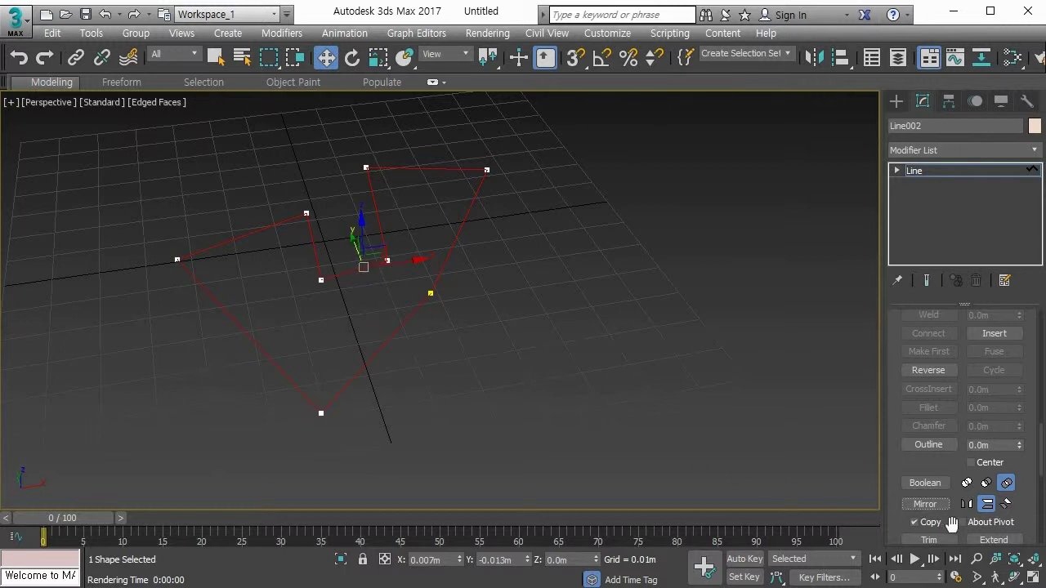
Create a vertically mirrored copy of the spline with About Pivot enabled, then turn off About Pivot and Copy.
{"action": "left_click", "coordinate": [962, 522]}
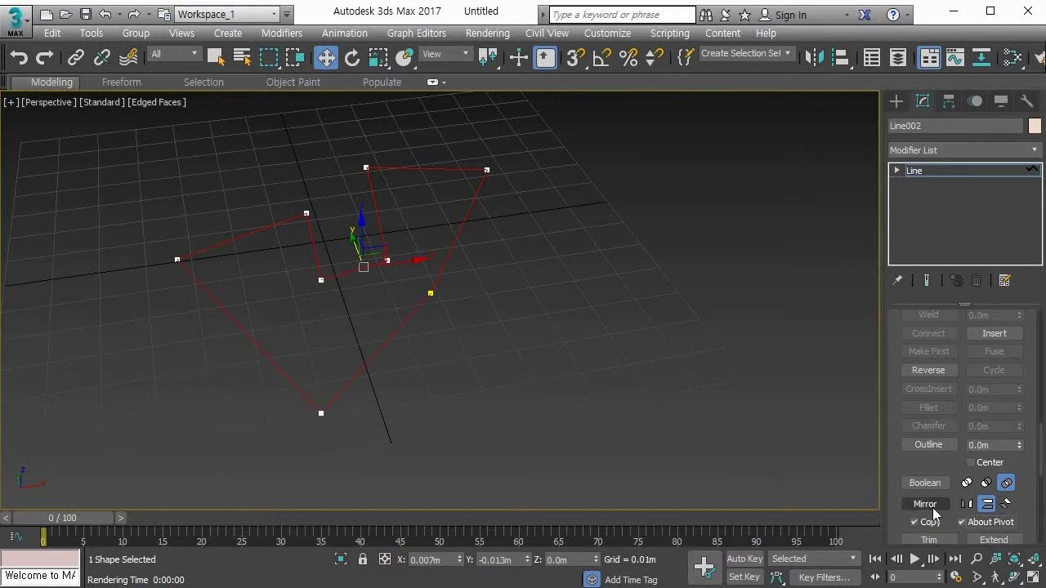
{"action": "left_click", "coordinate": [934, 510]}
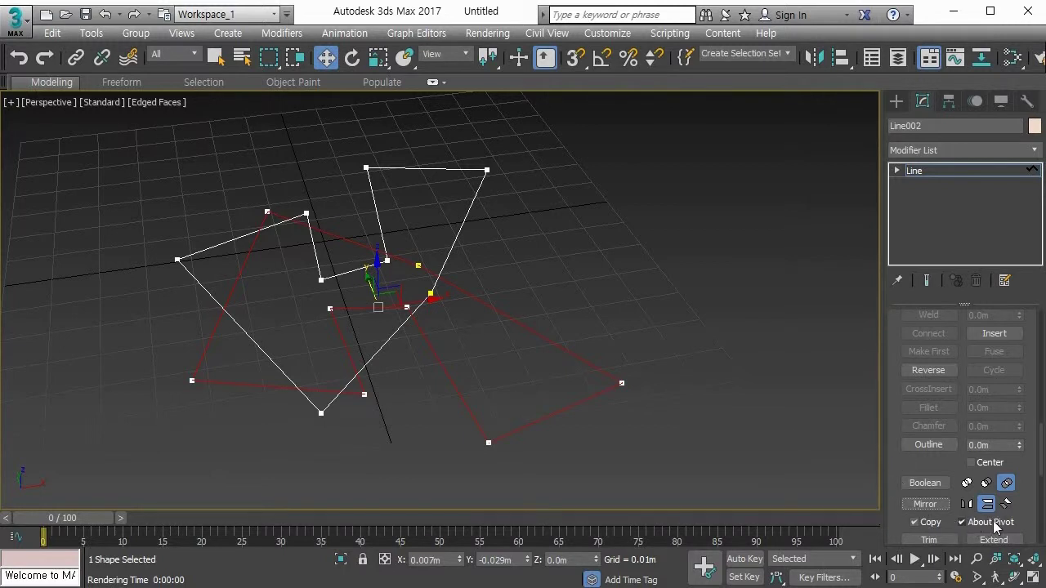
{"action": "left_click", "coordinate": [990, 524]}
{"action": "left_click", "coordinate": [932, 522]}
{"action": "mouse_move", "coordinate": [571, 360]}
{"action": "middle_mouse_down"}
{"action": "mouse_move", "coordinate": [572, 341]}
{"action": "mouse_move", "coordinate": [542, 340]}
{"action": "mouse_move", "coordinate": [562, 345]}
{"action": "middle_mouse_up"}
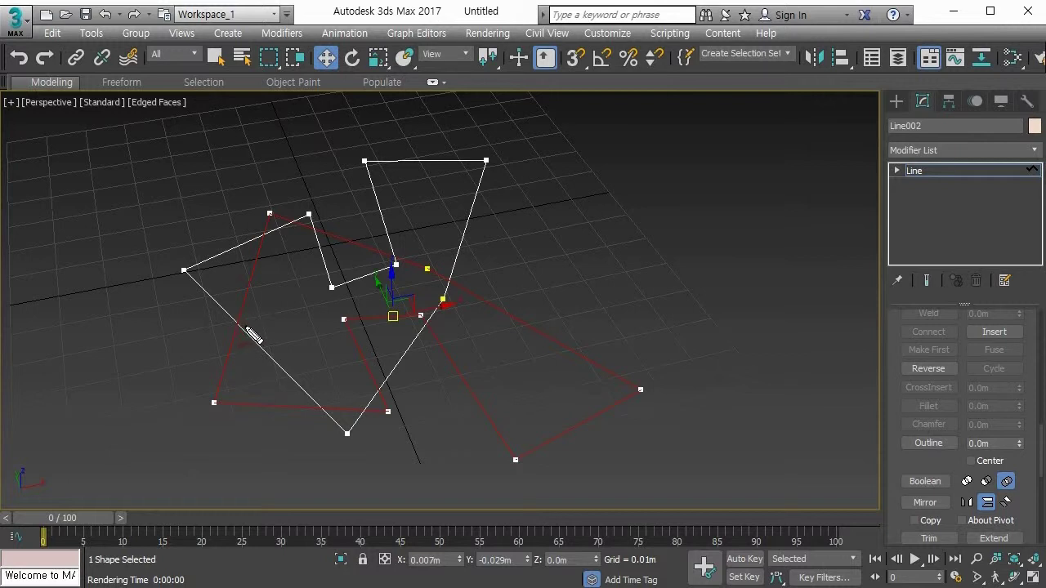
{"action": "mouse_move", "coordinate": [243, 322]}
{"action": "left_mouse_down"}
{"action": "mouse_move", "coordinate": [243, 335]}
{"action": "mouse_move", "coordinate": [244, 325]}
{"action": "left_mouse_up"}
{"action": "left_click_drag", "start_coordinate": [323, 408], "coordinate": [330, 419]}
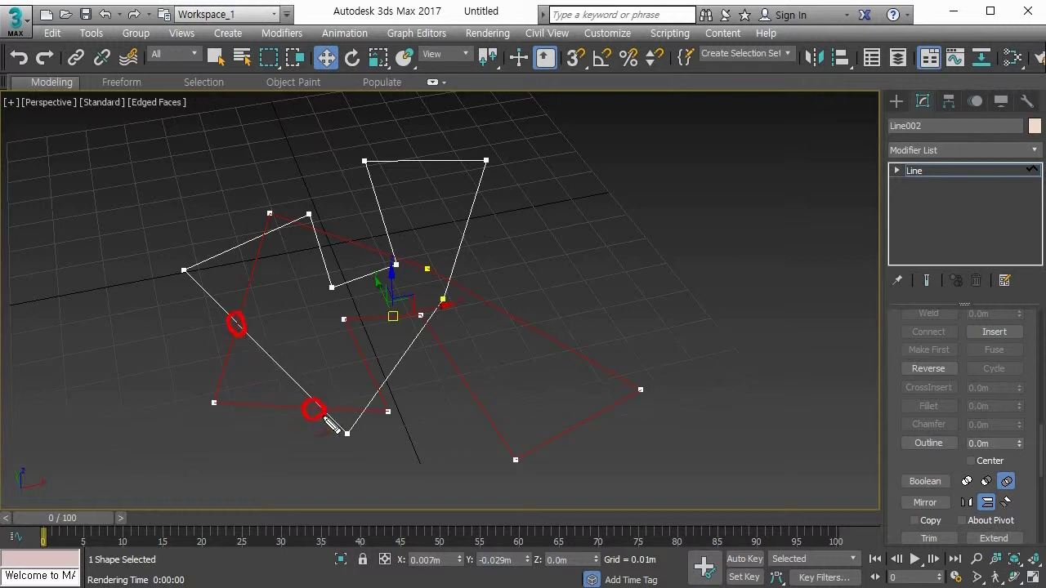
{"action": "left_click_drag", "start_coordinate": [427, 320], "coordinate": [433, 332]}
{"action": "mouse_move", "coordinate": [384, 382]}
{"action": "left_mouse_down"}
{"action": "mouse_move", "coordinate": [381, 397]}
{"action": "mouse_move", "coordinate": [382, 386]}
{"action": "left_mouse_up"}
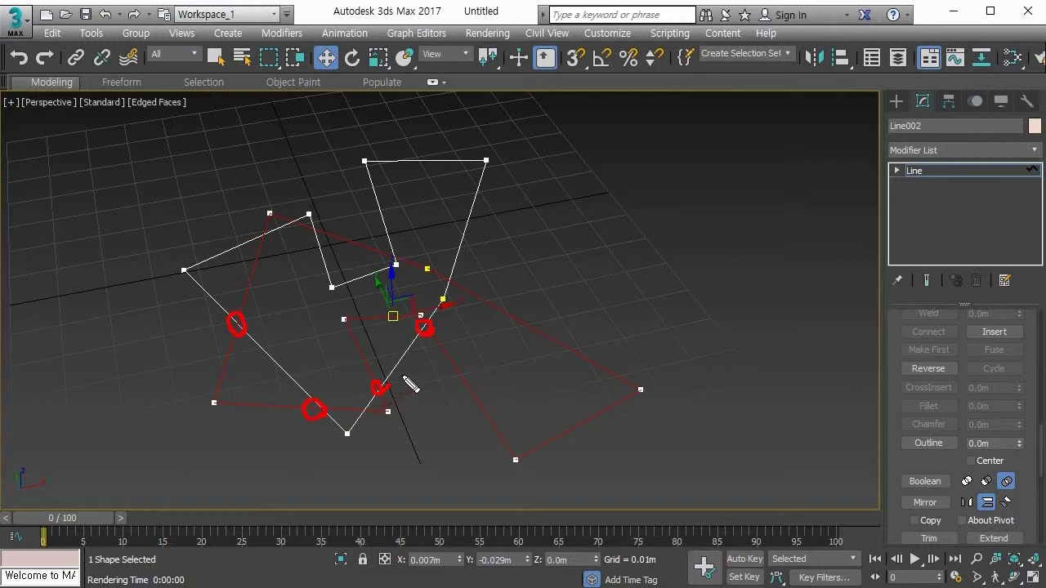
{"action": "key", "text": "Escape"}
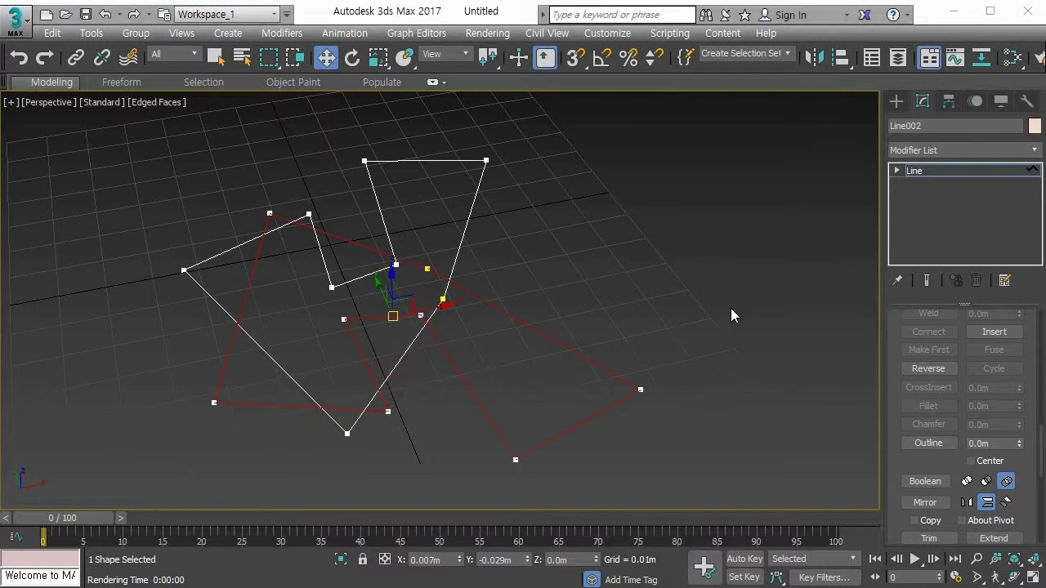
Deselect the spline and use Trim to cut overlapping segments of both splines, including the lower-left corner, upper triangle and right-hand wing, then leave Trim.
{"action": "left_click_drag", "start_coordinate": [903, 467], "coordinate": [917, 350]}
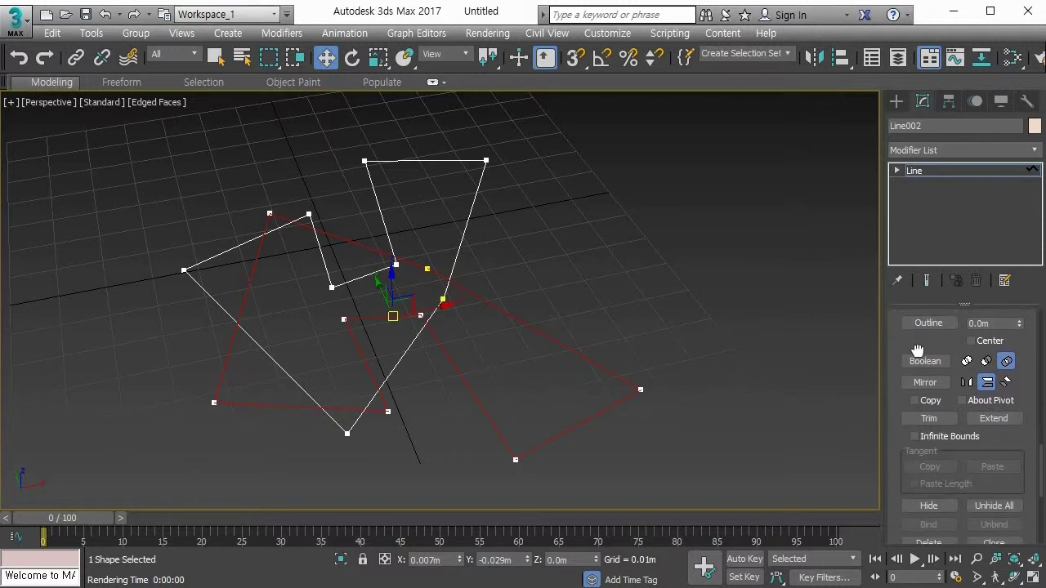
{"action": "left_click", "coordinate": [916, 420]}
{"action": "left_click", "coordinate": [566, 321]}
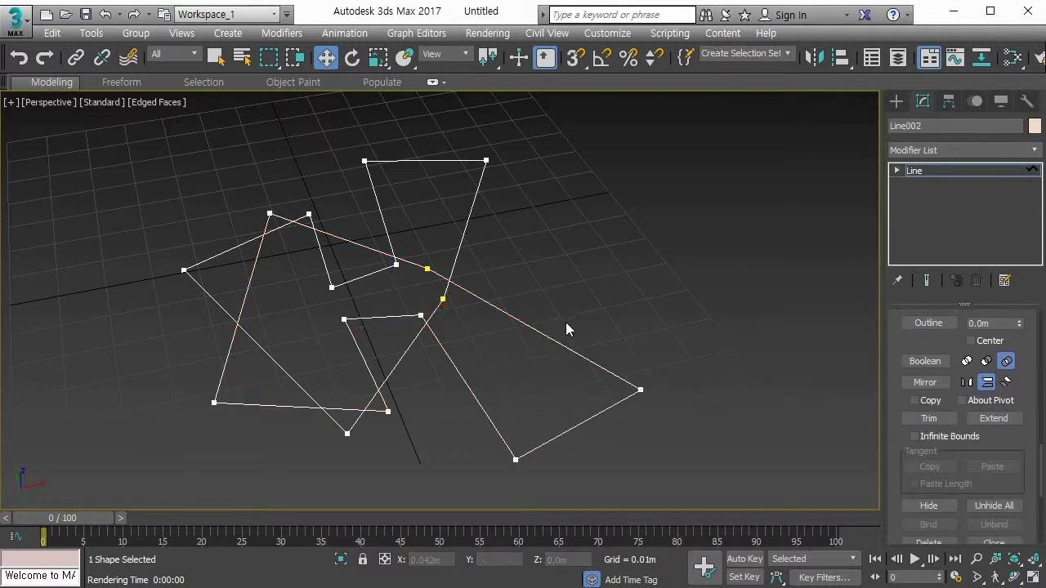
{"action": "left_click", "coordinate": [905, 419]}
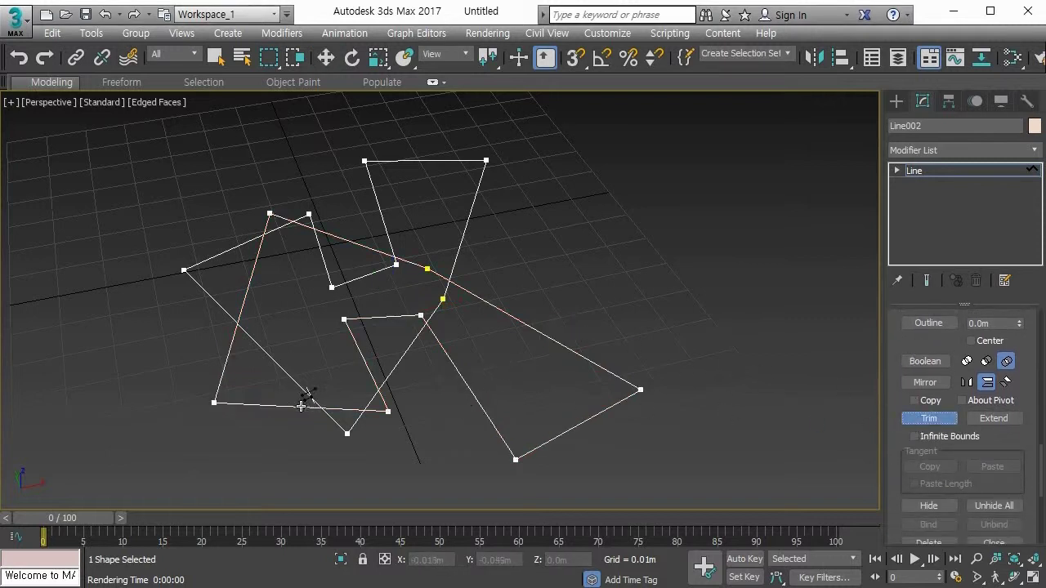
{"action": "left_click", "coordinate": [274, 405]}
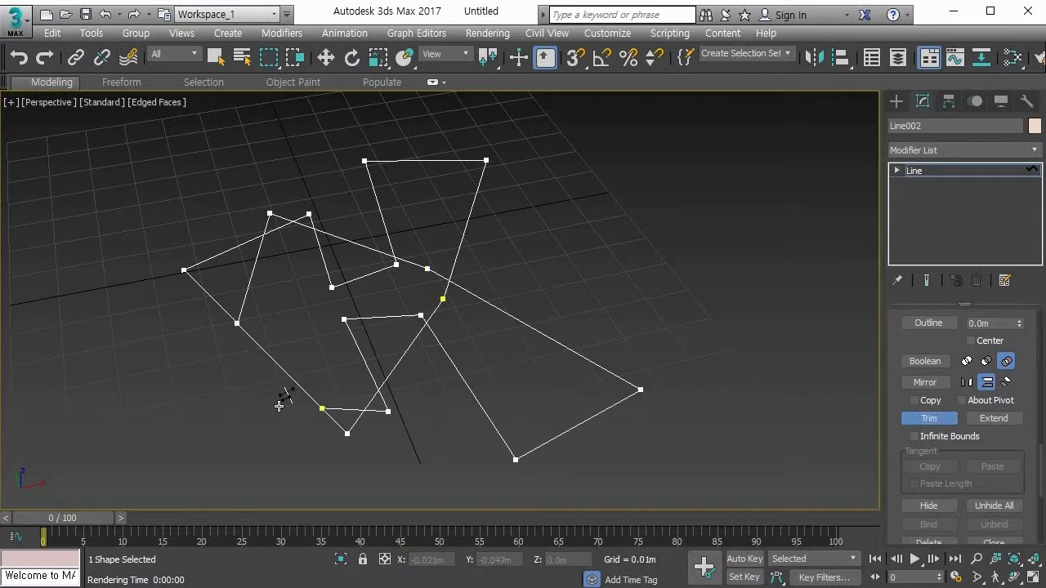
{"action": "left_click", "coordinate": [245, 295]}
{"action": "left_click", "coordinate": [323, 265]}
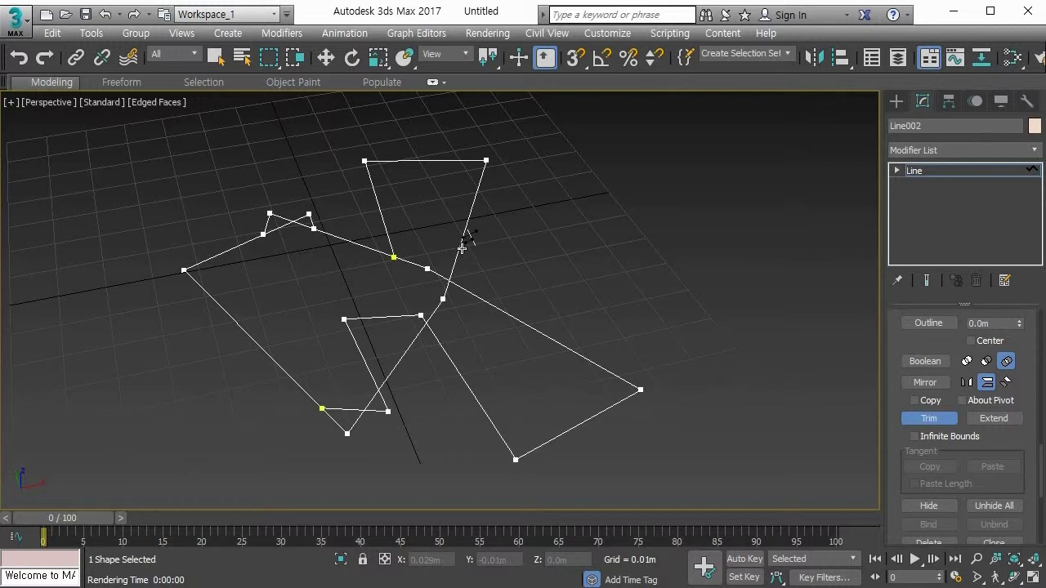
{"action": "left_click", "coordinate": [462, 248]}
{"action": "left_click", "coordinate": [455, 367]}
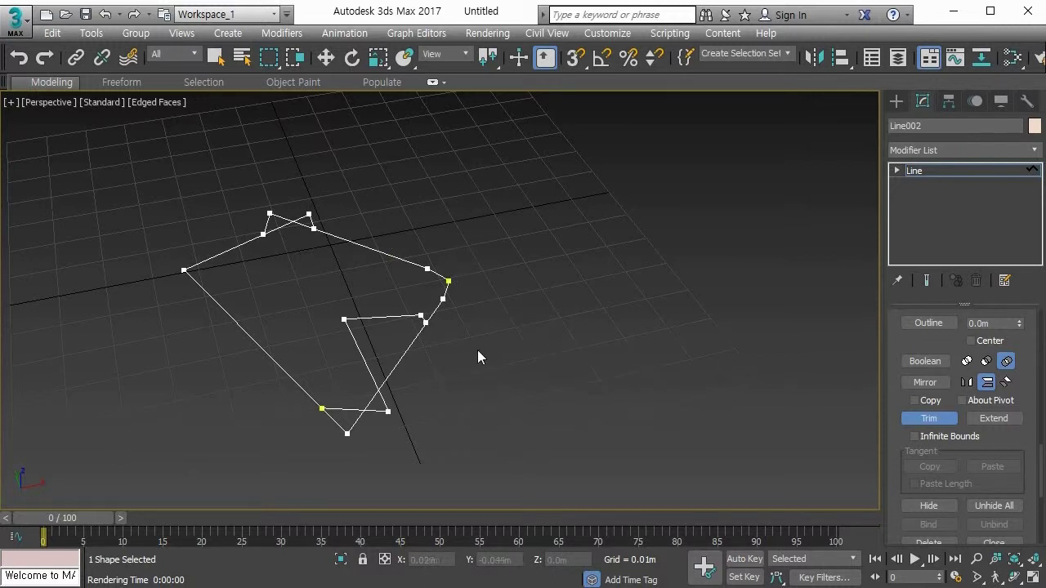
{"action": "left_click", "coordinate": [928, 419]}
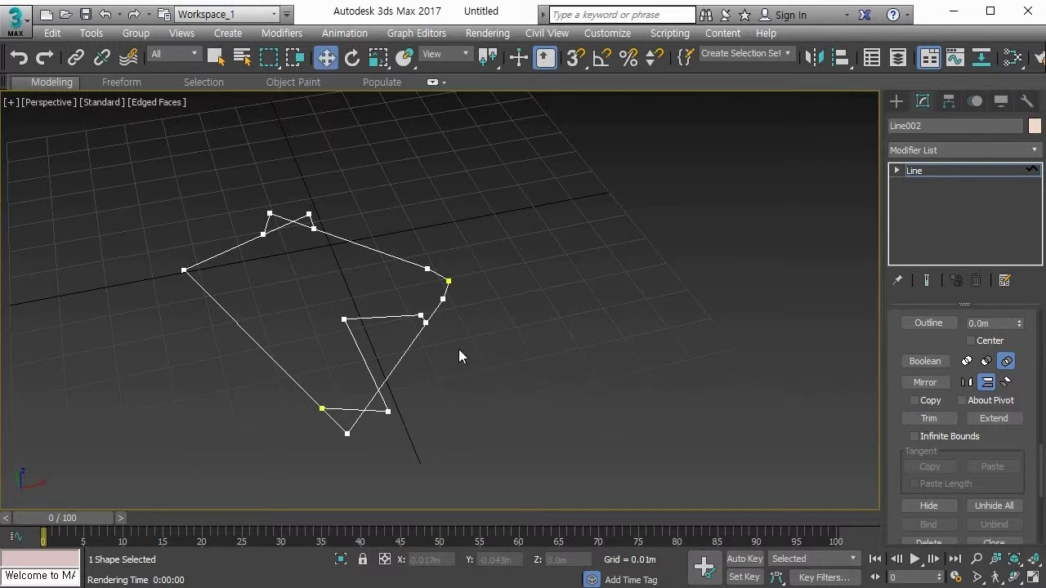
Delete all splines of the current shape and draw three tall rectangles side by side, the middle one about 0.061 by 0.019 m.
{"action": "key", "text": "ctrl+a"}
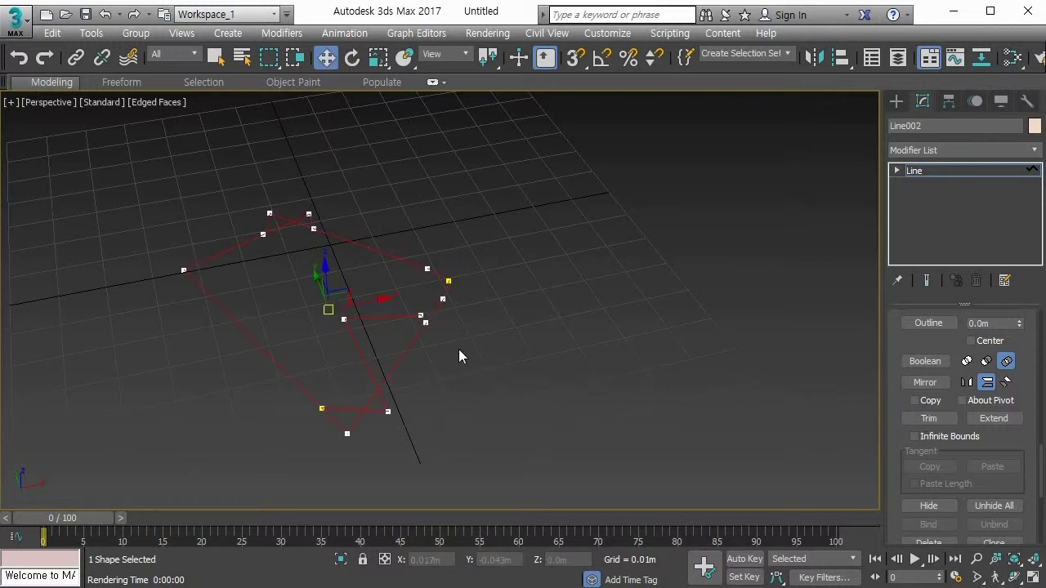
{"action": "key", "text": "Delete"}
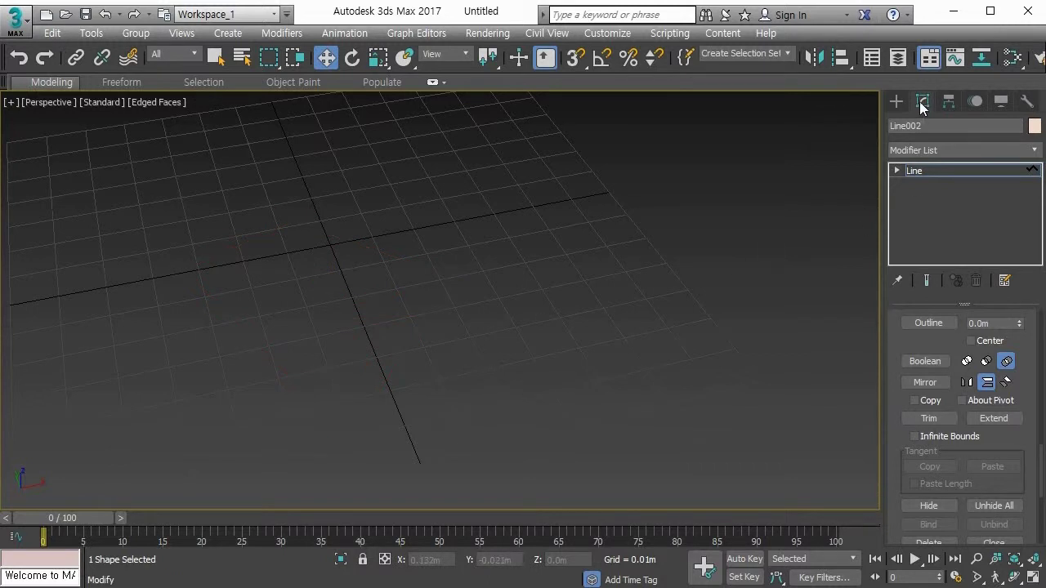
{"action": "left_click", "coordinate": [898, 100]}
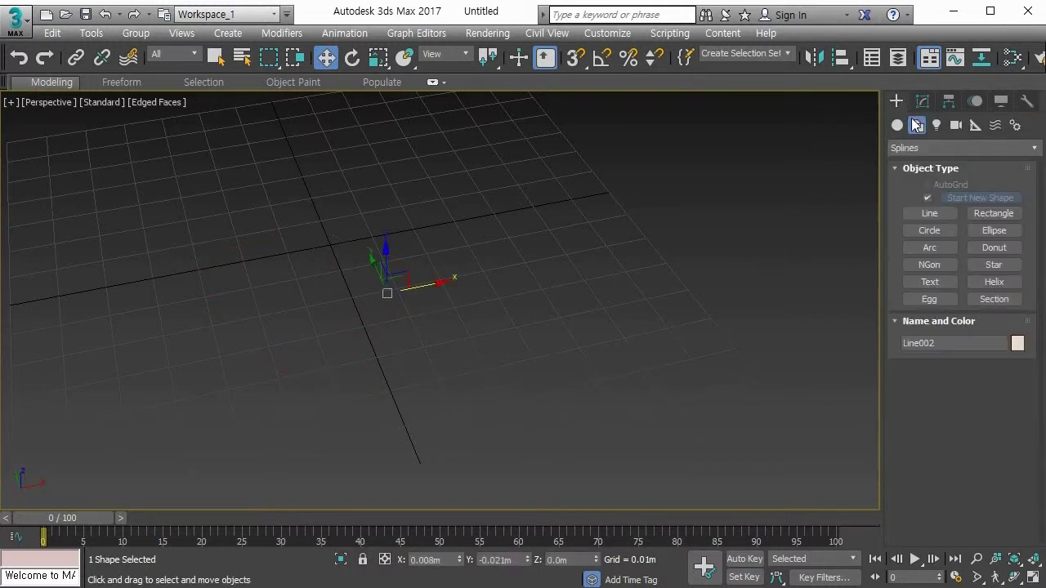
{"action": "left_click", "coordinate": [990, 213]}
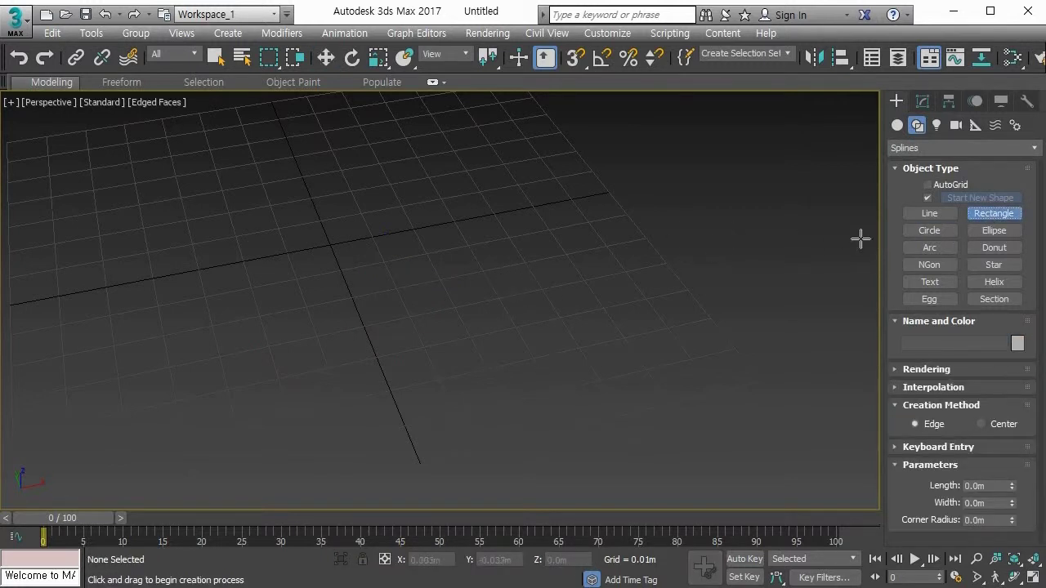
{"action": "left_click_drag", "start_coordinate": [137, 213], "coordinate": [282, 392]}
{"action": "left_click_drag", "start_coordinate": [248, 218], "coordinate": [395, 370]}
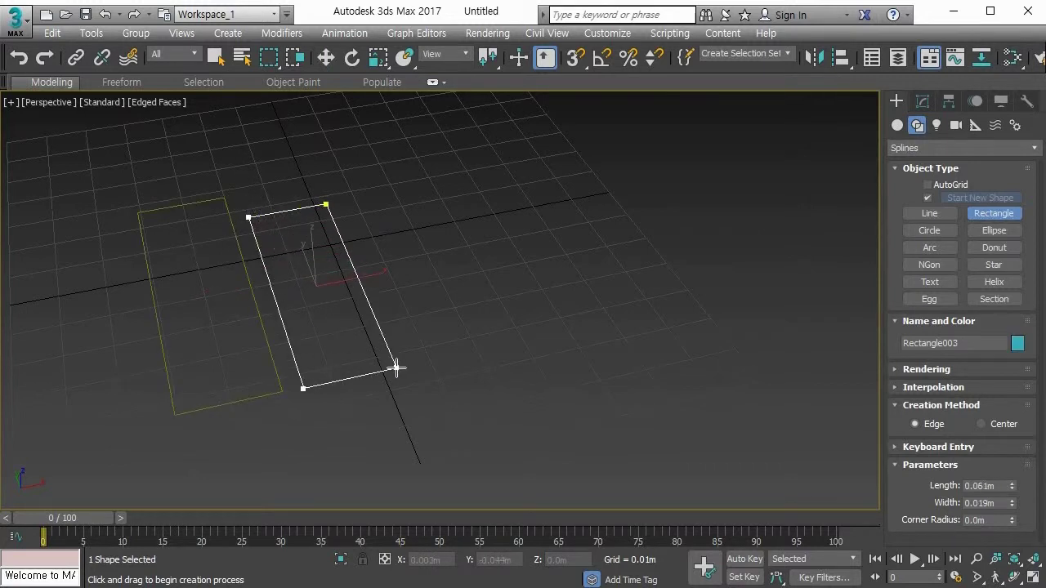
{"action": "left_click_drag", "start_coordinate": [369, 206], "coordinate": [523, 341]}
Draw a straight two-point line beyond the rightmost rectangle and convert it to an editable spline.
{"action": "left_click", "coordinate": [939, 214]}
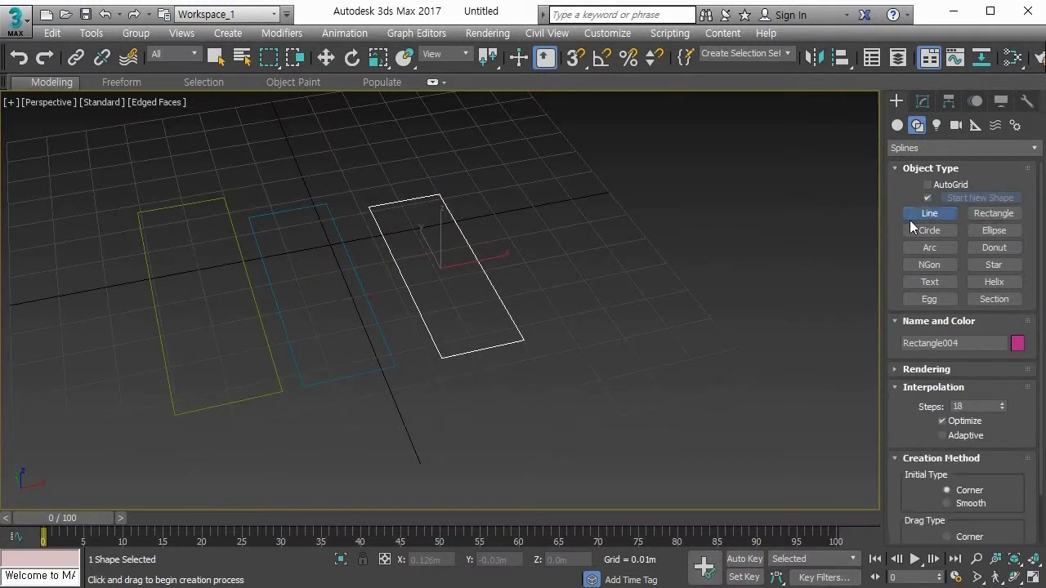
{"action": "left_click", "coordinate": [519, 239]}
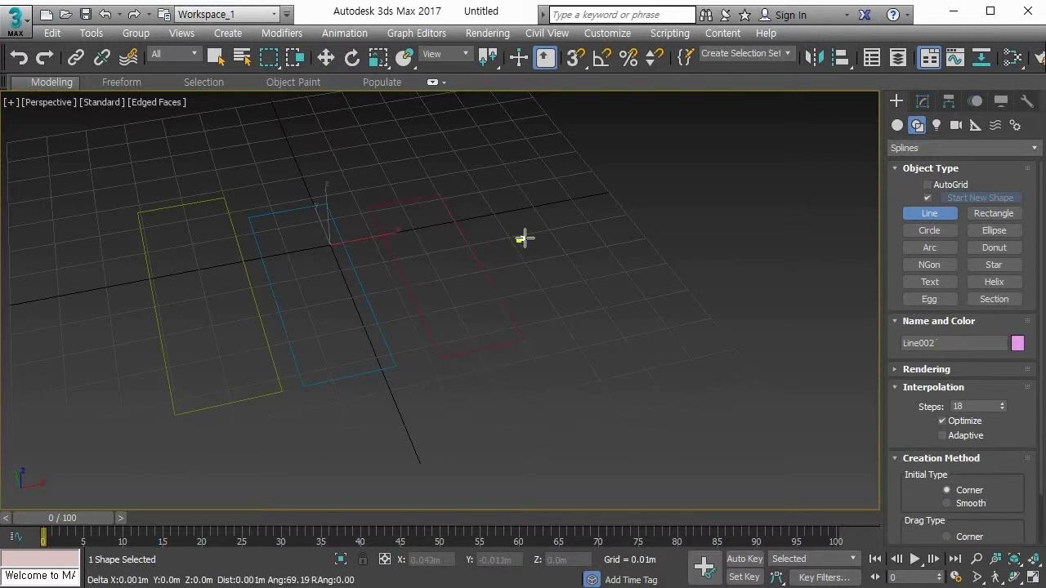
{"action": "left_click", "coordinate": [677, 218]}
{"action": "right_click", "coordinate": [645, 268]}
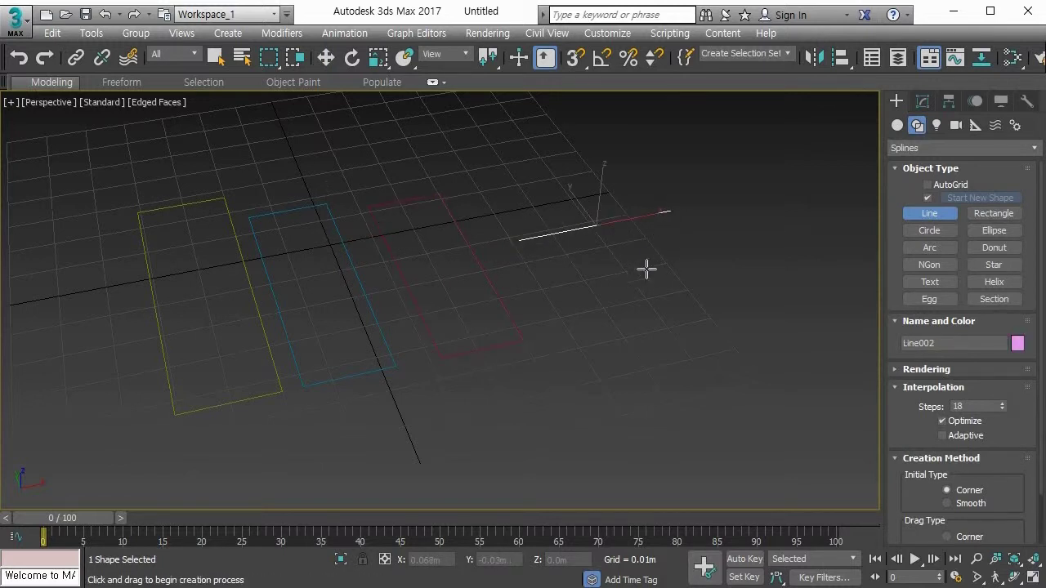
{"action": "right_click", "coordinate": [568, 229]}
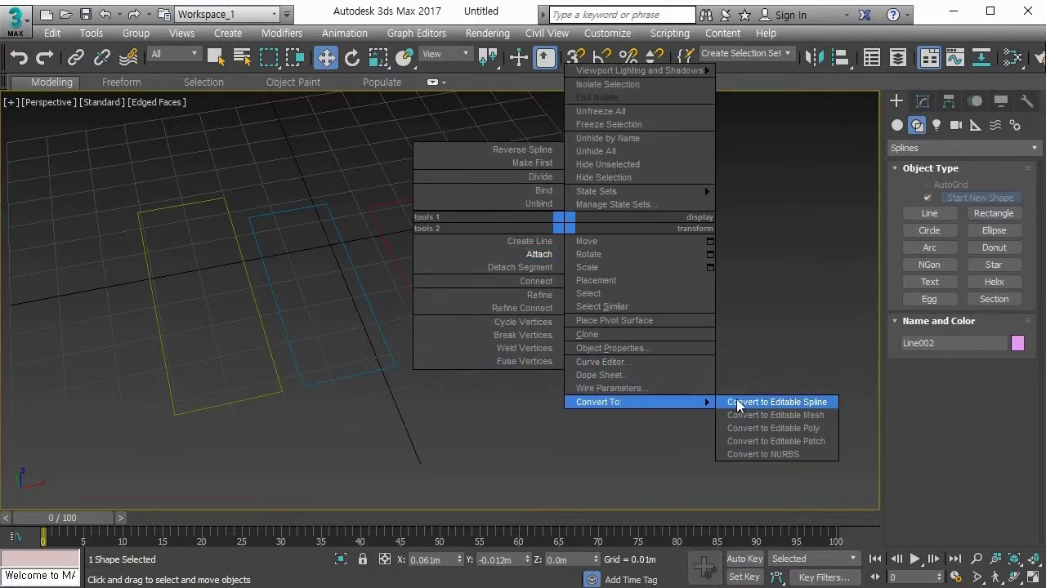
{"action": "left_click", "coordinate": [741, 399]}
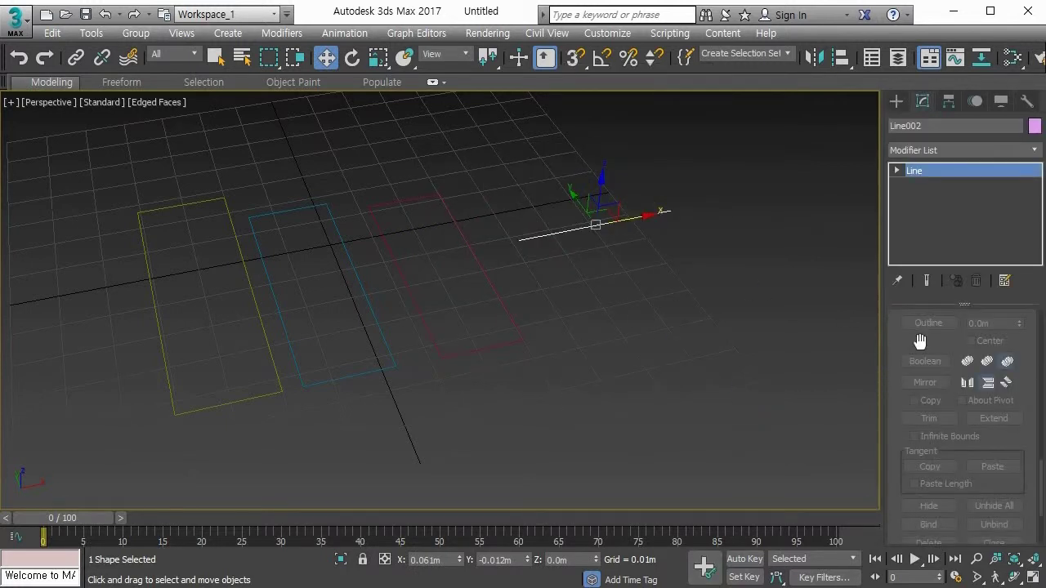
Attach all three rectangles to the line so they form one shape, then leave Attach.
{"action": "scroll", "coordinate": [917, 392], "scroll_direction": "up", "scroll_amount": 5}
{"action": "left_click_drag", "start_coordinate": [901, 362], "coordinate": [886, 520]}
{"action": "left_click", "coordinate": [928, 372]}
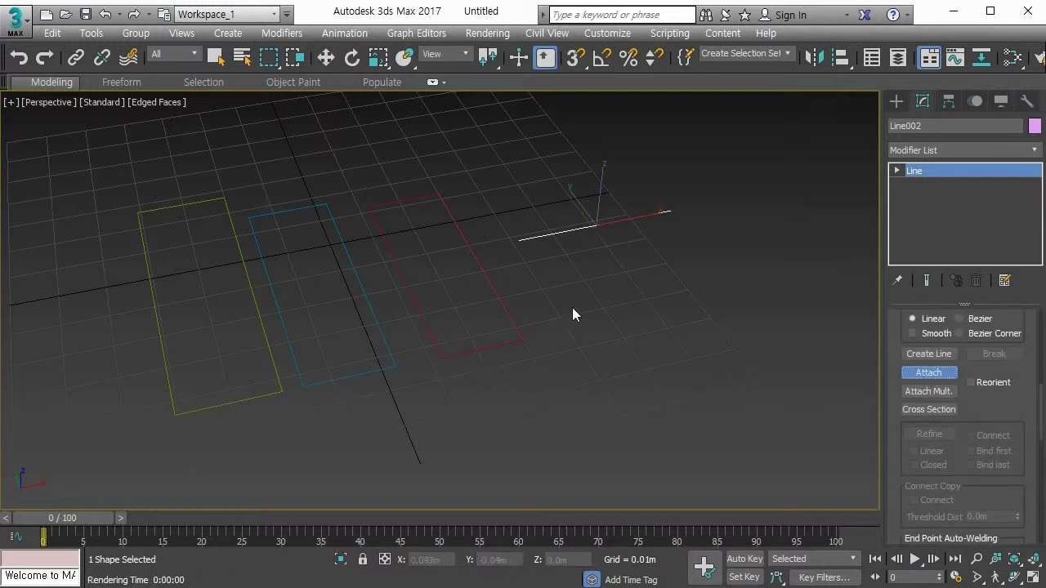
{"action": "left_click", "coordinate": [479, 258]}
{"action": "left_click", "coordinate": [356, 272]}
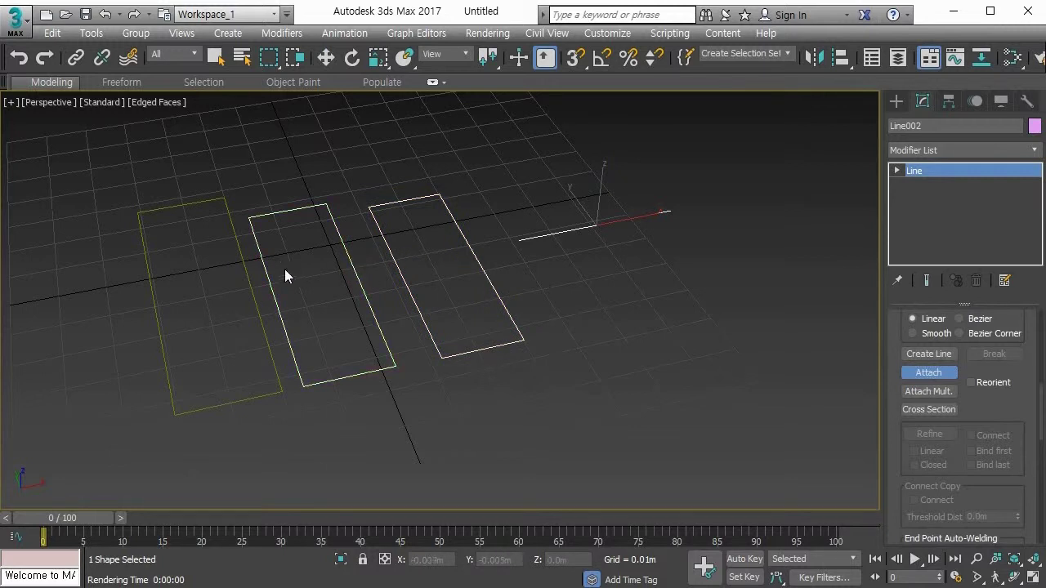
{"action": "left_click", "coordinate": [250, 291]}
{"action": "left_click", "coordinate": [926, 373]}
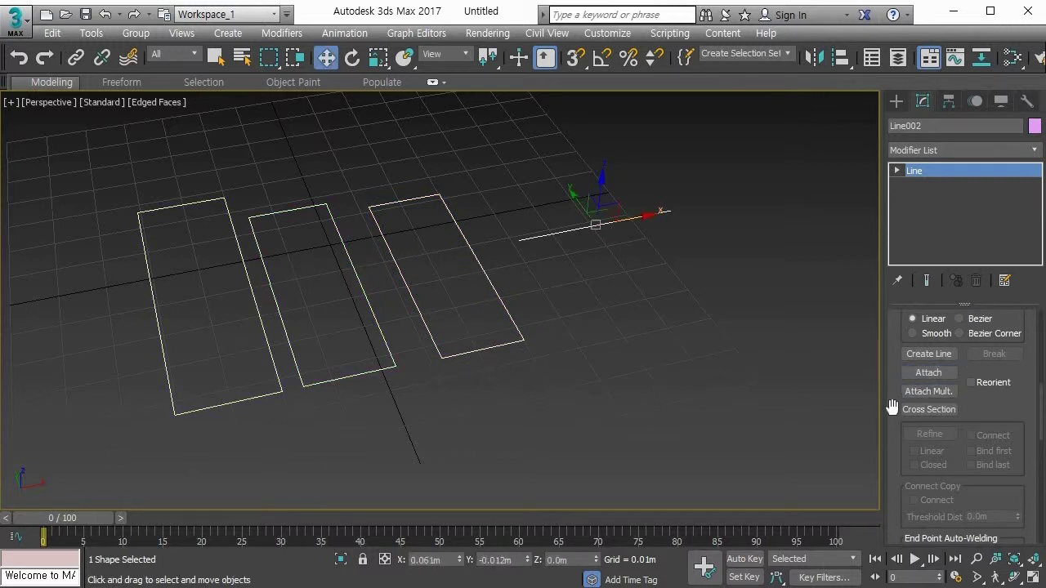
At spline level, use Extend to lengthen the line through all three rectangles to the far edge of the leftmost one.
{"action": "left_click_drag", "start_coordinate": [889, 413], "coordinate": [882, 237]}
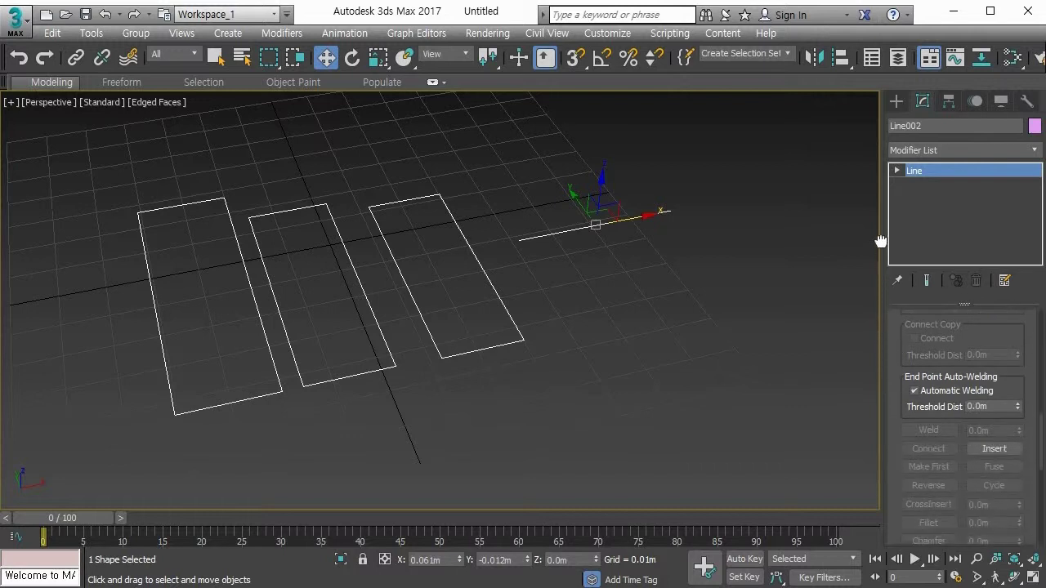
{"action": "left_click_drag", "start_coordinate": [899, 457], "coordinate": [903, 351]}
{"action": "left_click_drag", "start_coordinate": [910, 458], "coordinate": [929, 188]}
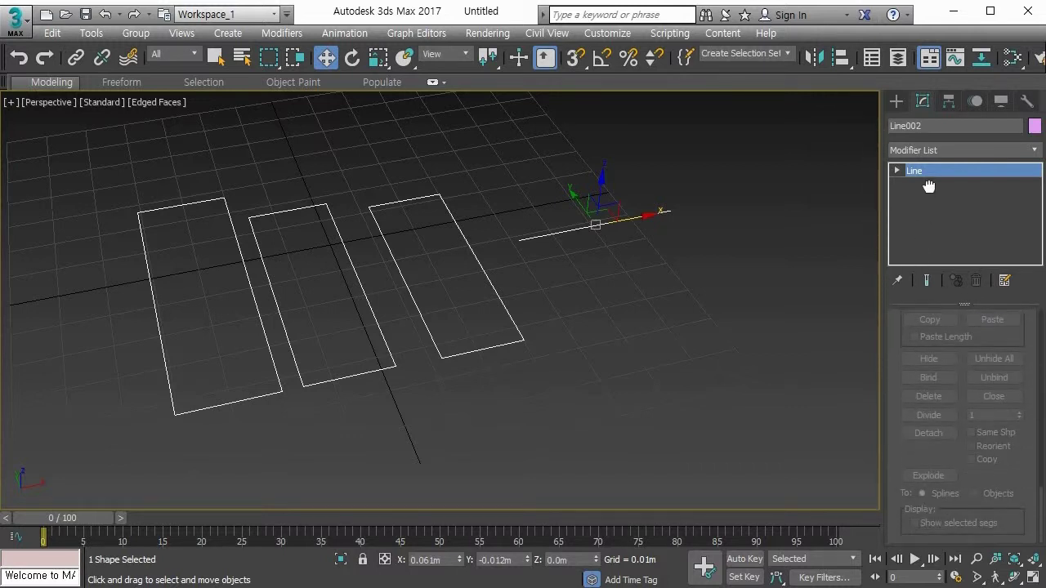
{"action": "key", "text": "1"}
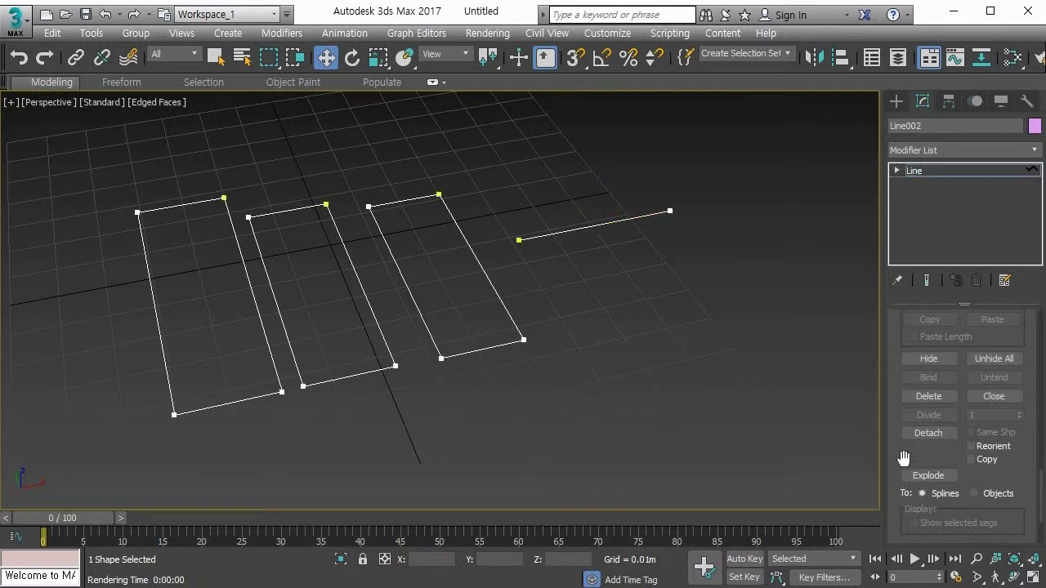
{"action": "left_click_drag", "start_coordinate": [902, 456], "coordinate": [911, 372]}
{"action": "scroll", "coordinate": [910, 384], "scroll_direction": "up", "scroll_amount": 5}
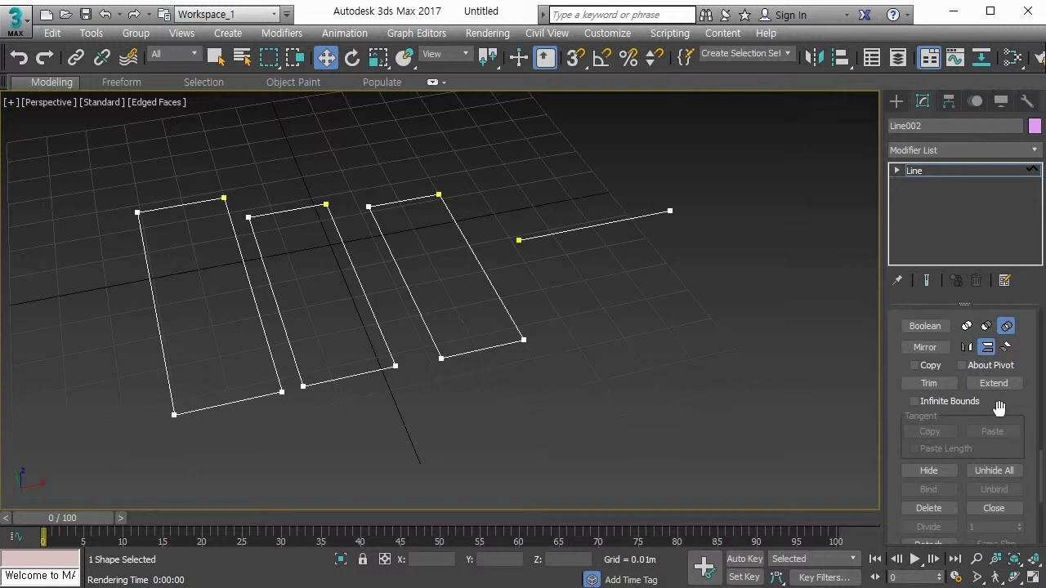
{"action": "left_click", "coordinate": [564, 231]}
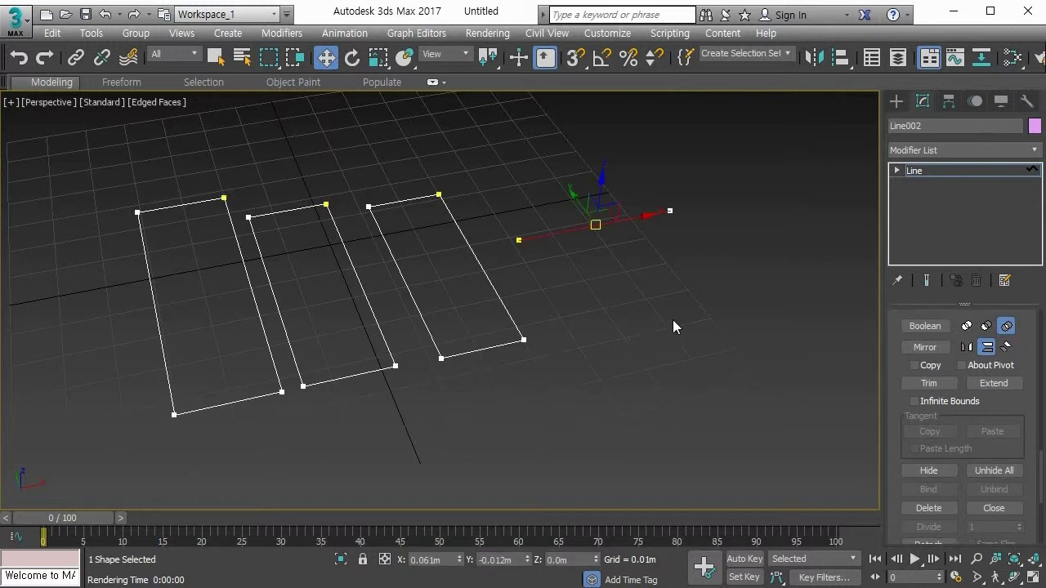
{"action": "left_click", "coordinate": [996, 385]}
{"action": "key", "text": "w"}
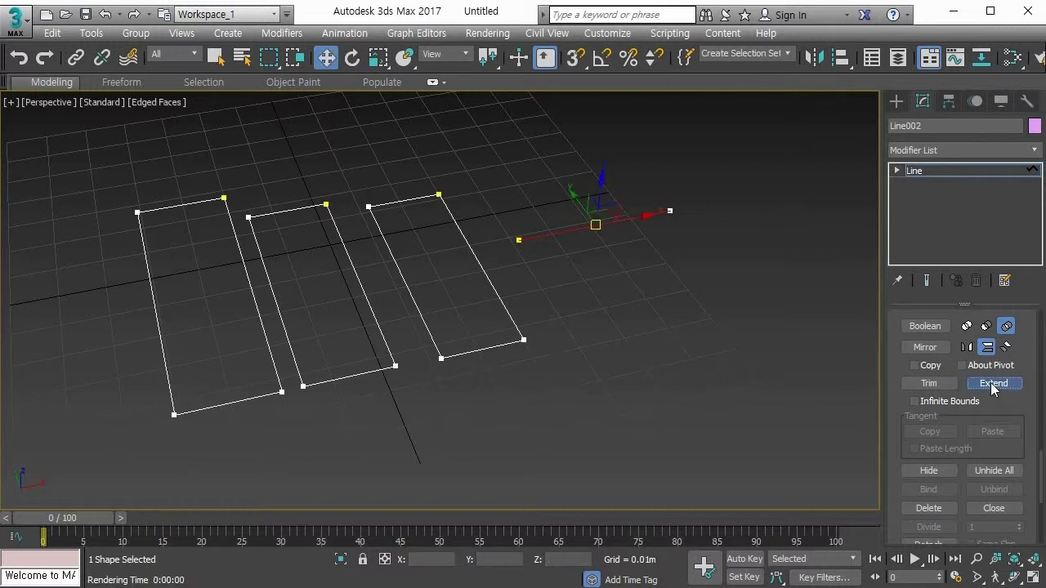
{"action": "left_click", "coordinate": [998, 384]}
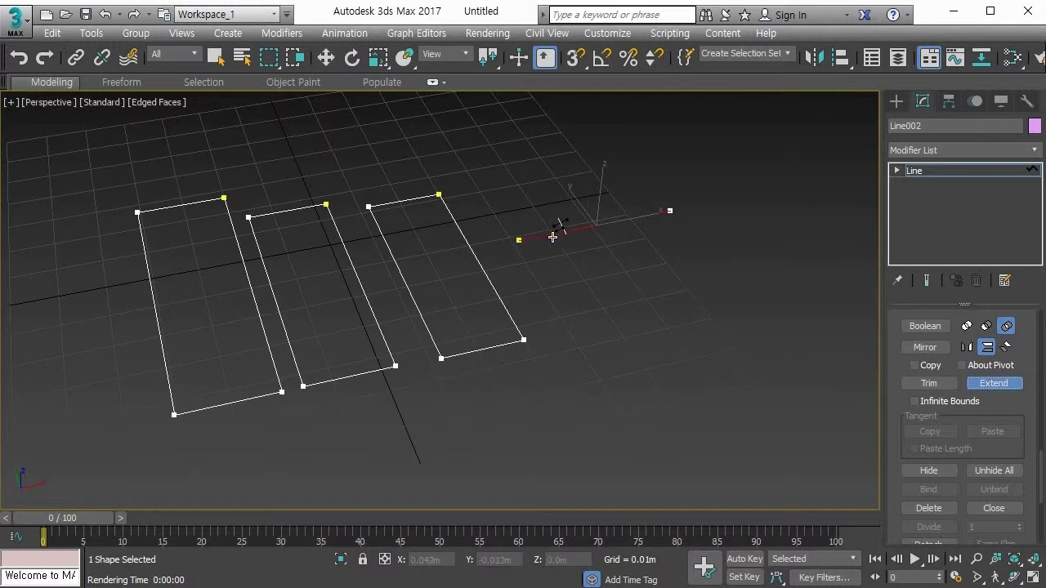
{"action": "left_click", "coordinate": [521, 241]}
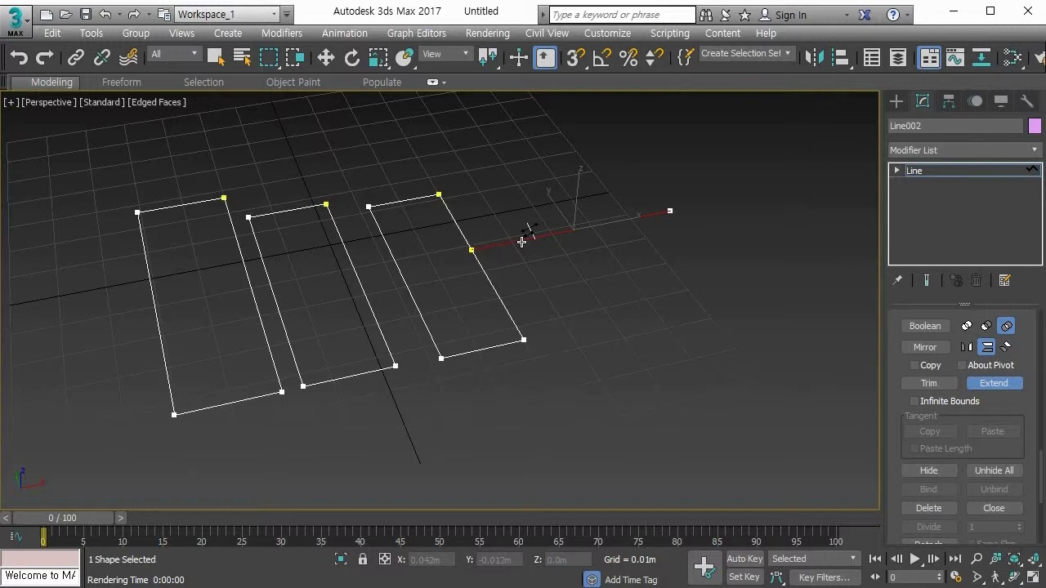
{"action": "left_click", "coordinate": [507, 241]}
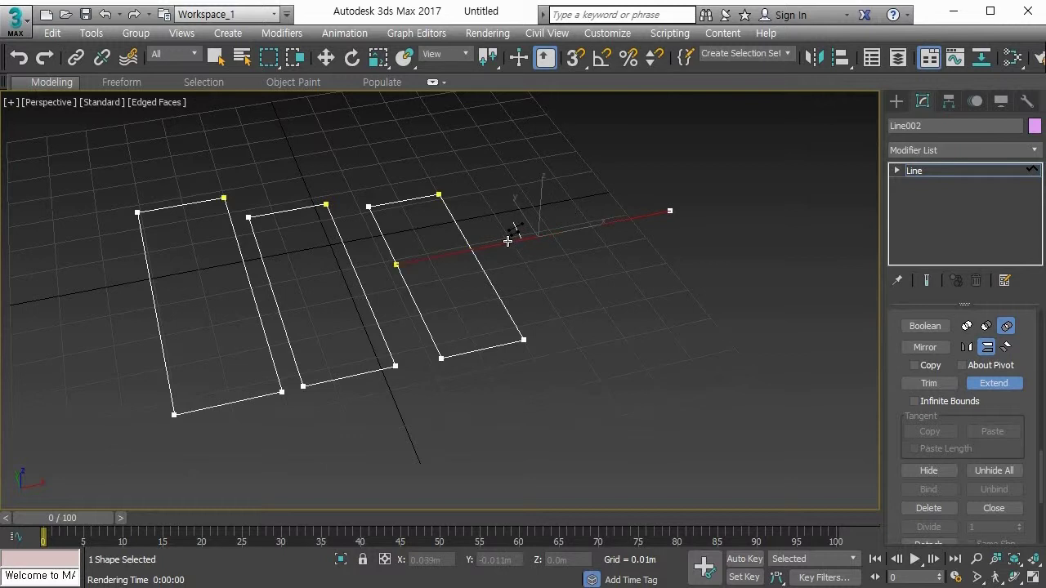
{"action": "left_click", "coordinate": [440, 255]}
{"action": "left_click", "coordinate": [295, 283]}
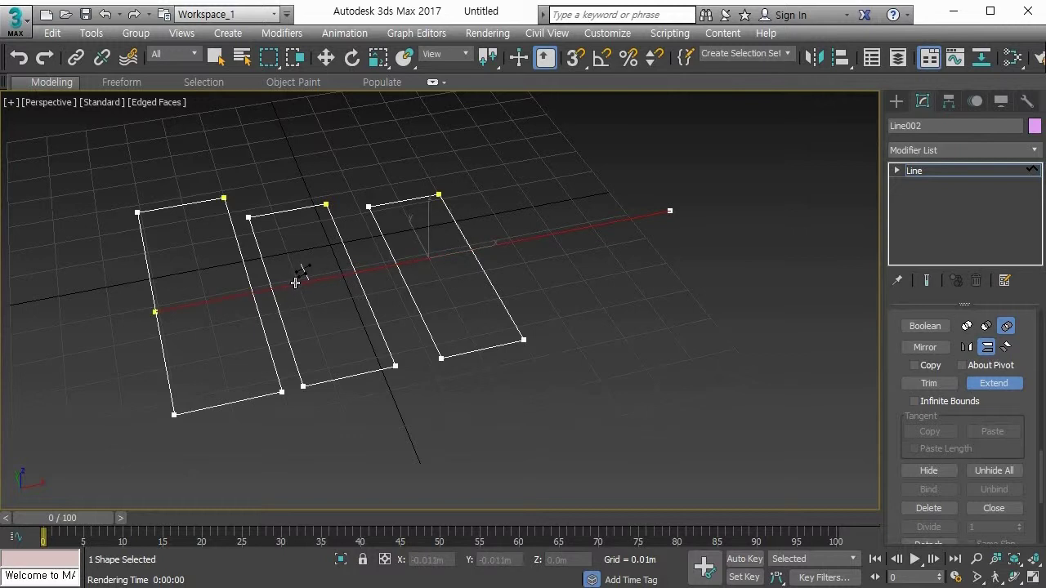
{"action": "left_click", "coordinate": [1000, 384]}
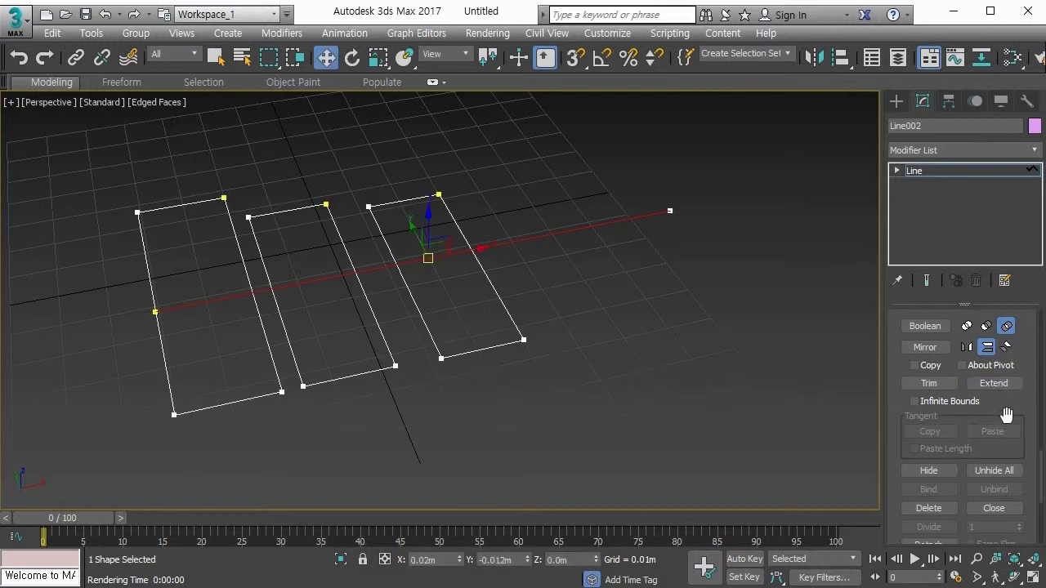
Hide the extended line and the middle rectangle, then unhide all splines.
{"action": "left_click_drag", "start_coordinate": [1000, 401], "coordinate": [1006, 317]}
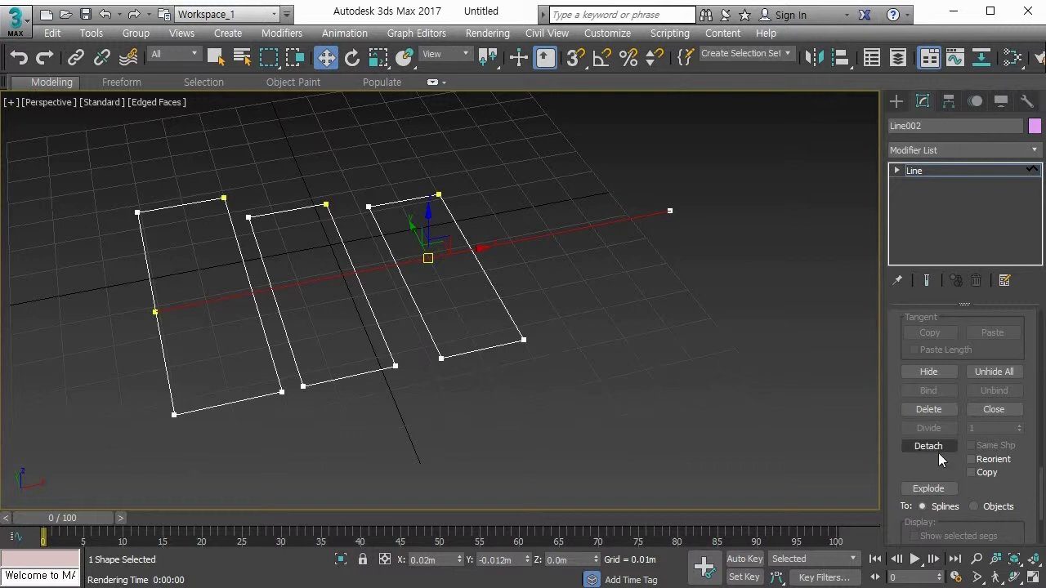
{"action": "left_click", "coordinate": [931, 372]}
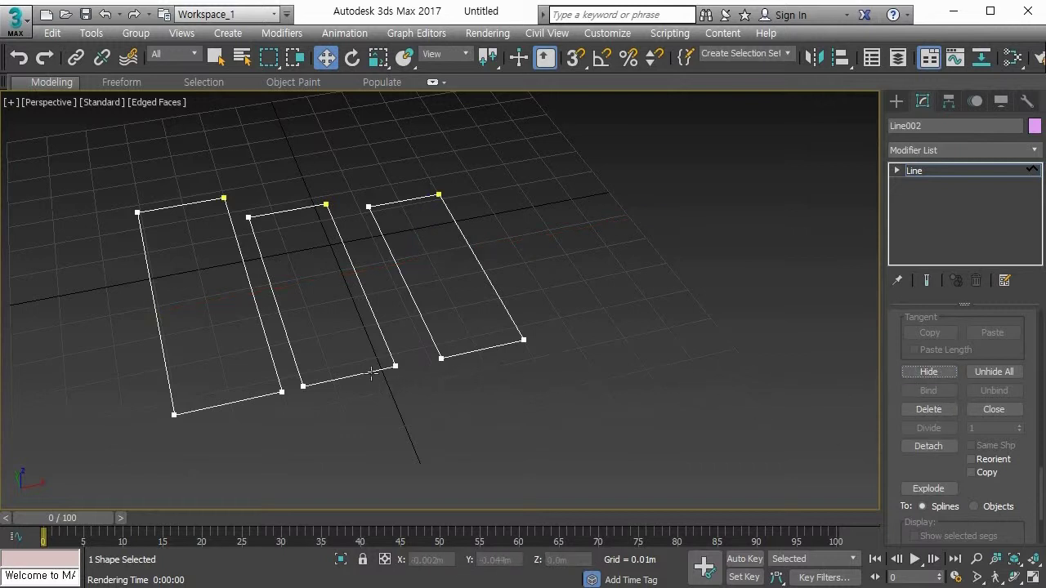
{"action": "left_click", "coordinate": [398, 370]}
{"action": "left_click", "coordinate": [916, 371]}
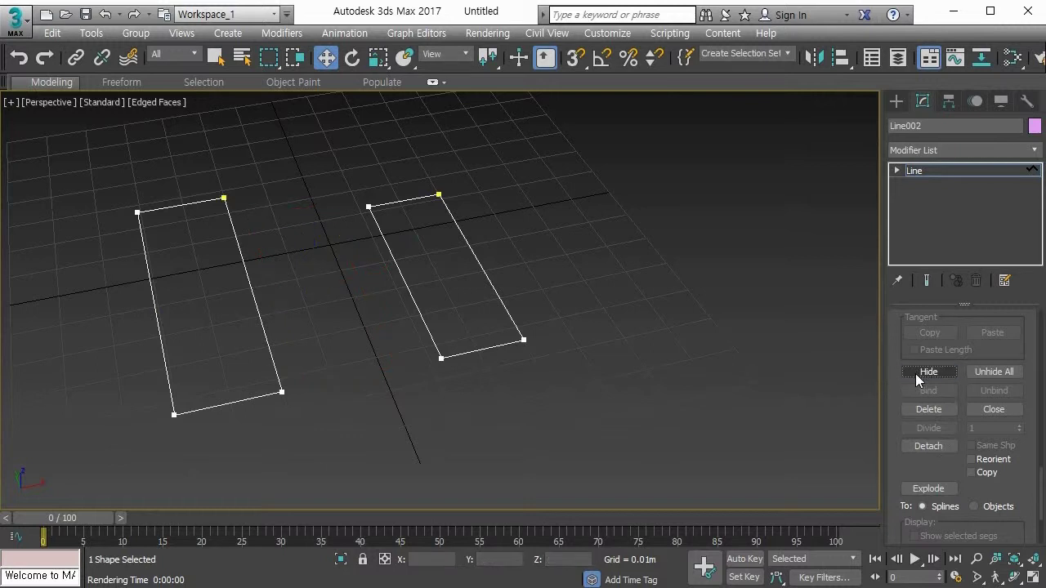
{"action": "left_click", "coordinate": [994, 372]}
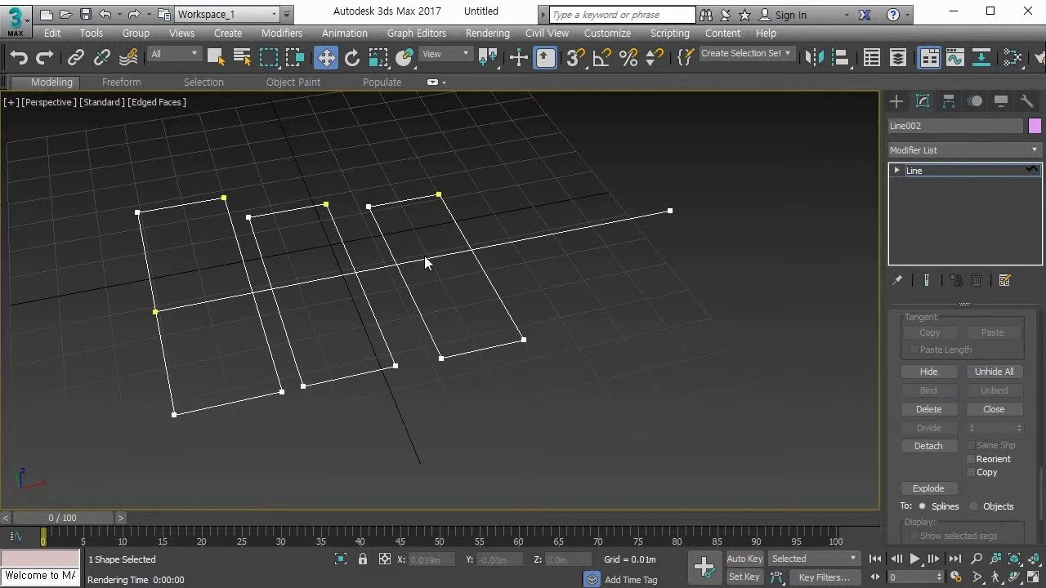
Delete the extended line spline, then delete the lower segment of the rightmost rectangle.
{"action": "left_click", "coordinate": [491, 245]}
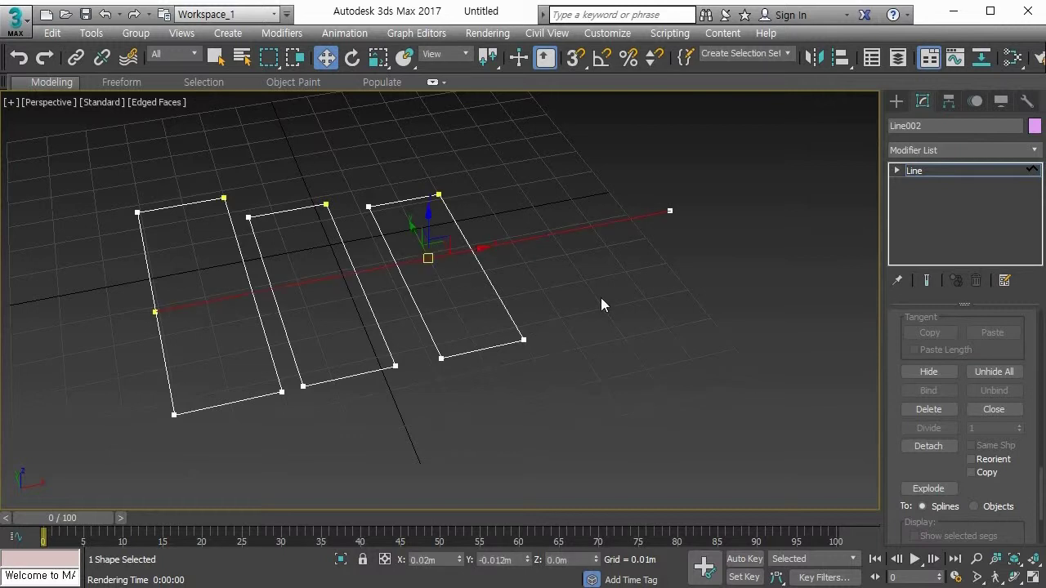
{"action": "left_click", "coordinate": [924, 411]}
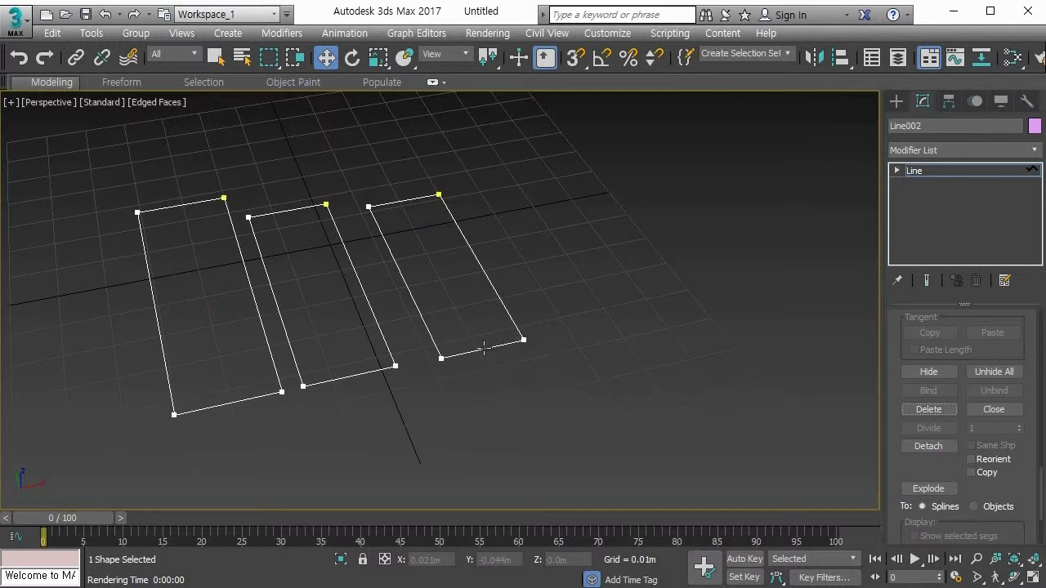
{"action": "key", "text": "2"}
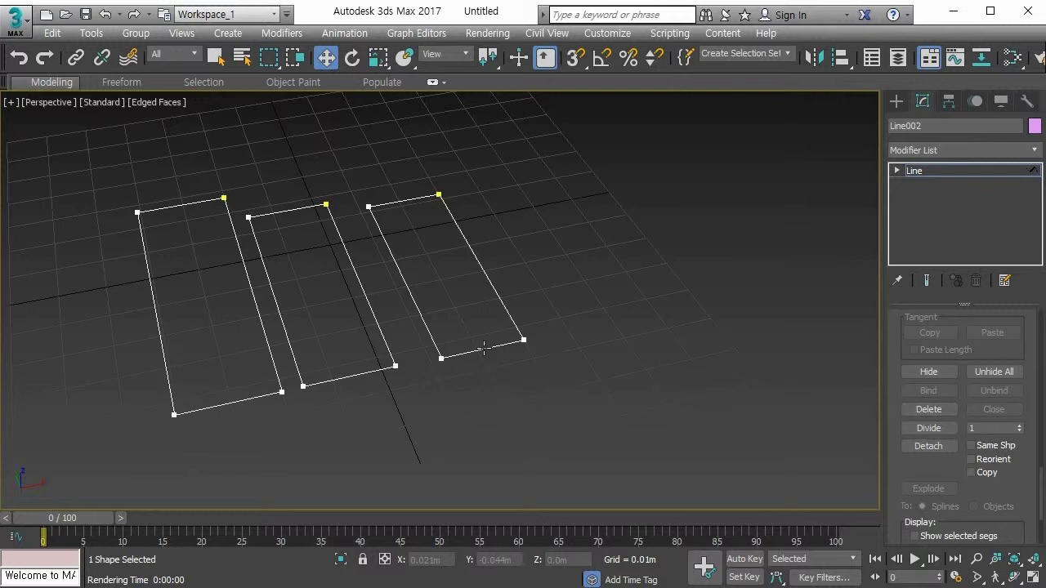
{"action": "left_click", "coordinate": [484, 349]}
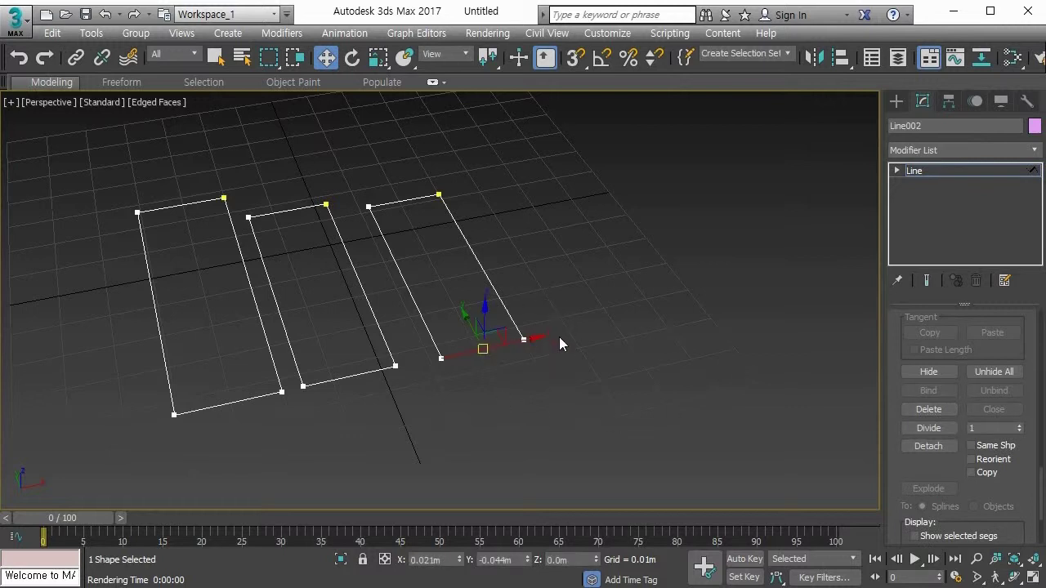
{"action": "key", "text": "Delete"}
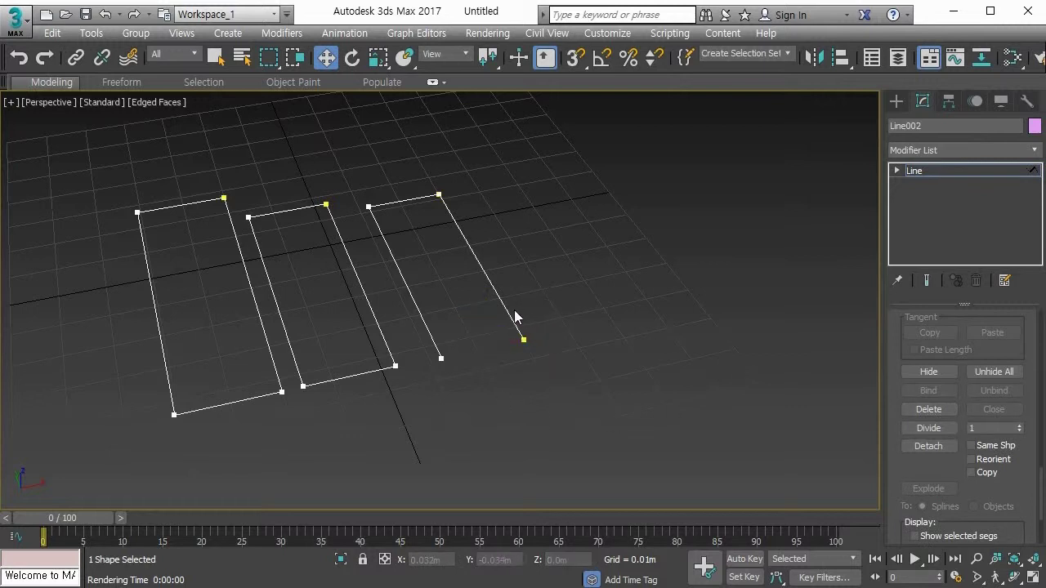
Return to spline level, select the open rightmost spline and close it.
{"action": "key", "text": "3"}
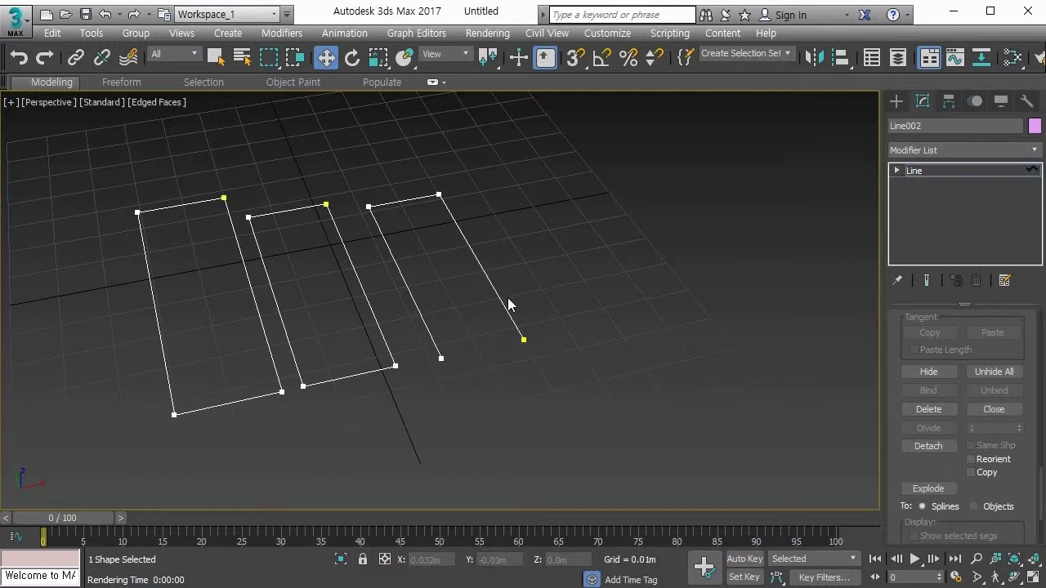
{"action": "left_click", "coordinate": [504, 308]}
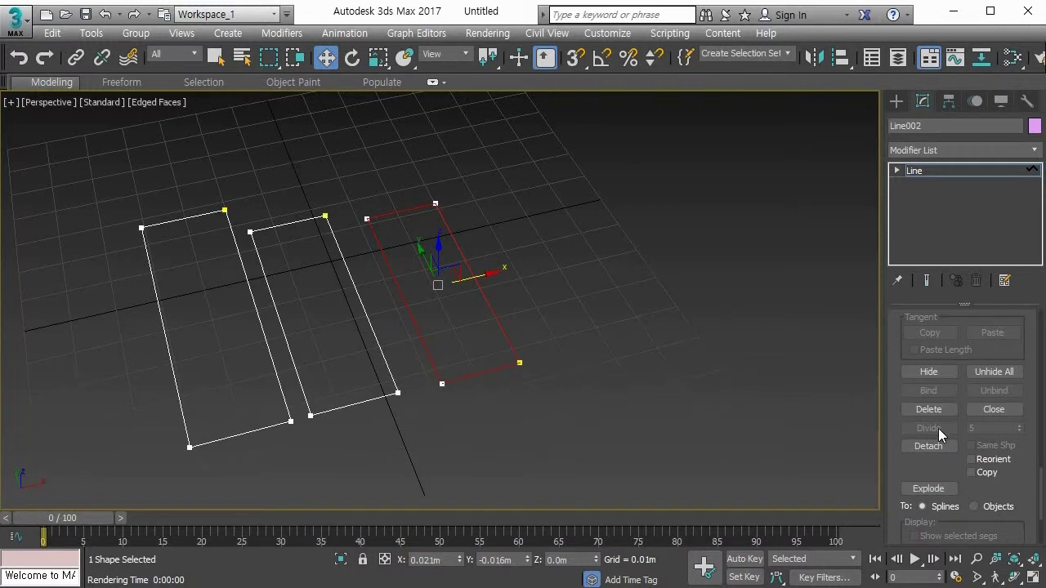
At segment level, divide the long left side of the leftmost rectangle with 3 divisions.
{"action": "key", "text": "2"}
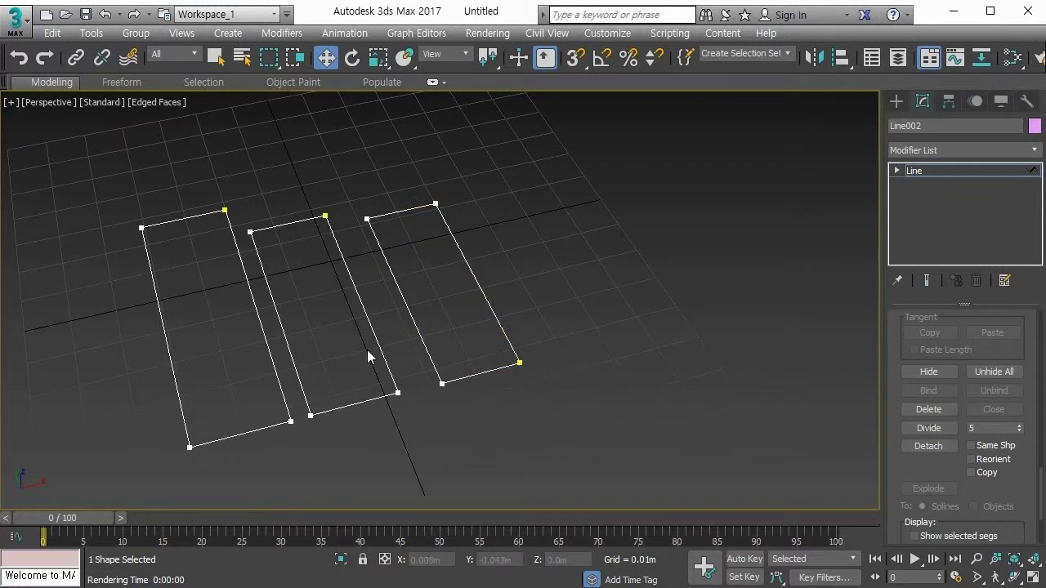
{"action": "left_click", "coordinate": [167, 357]}
{"action": "left_click", "coordinate": [1009, 426]}
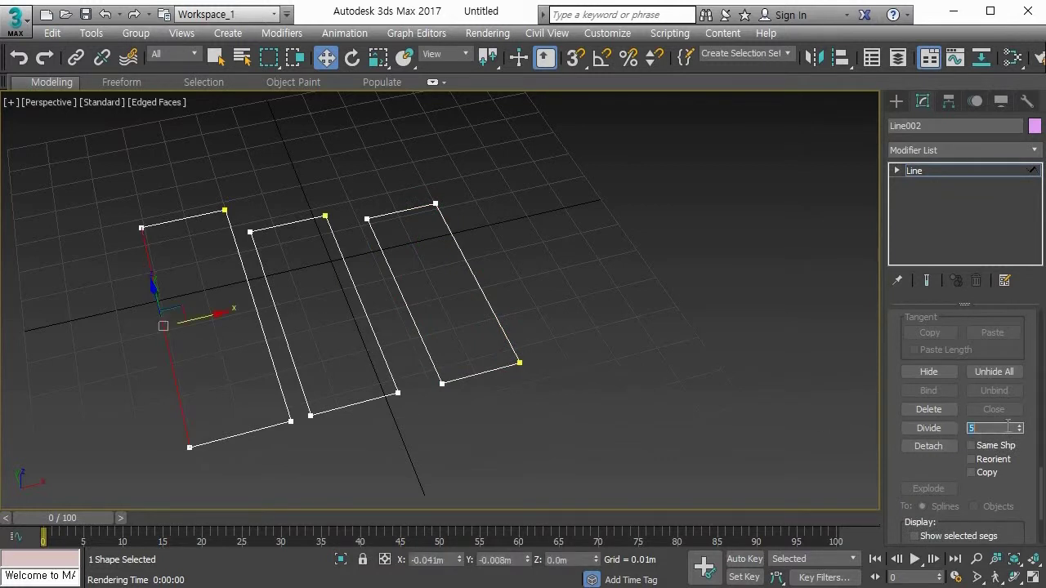
{"action": "type", "text": "3"}
{"action": "left_click", "coordinate": [931, 432]}
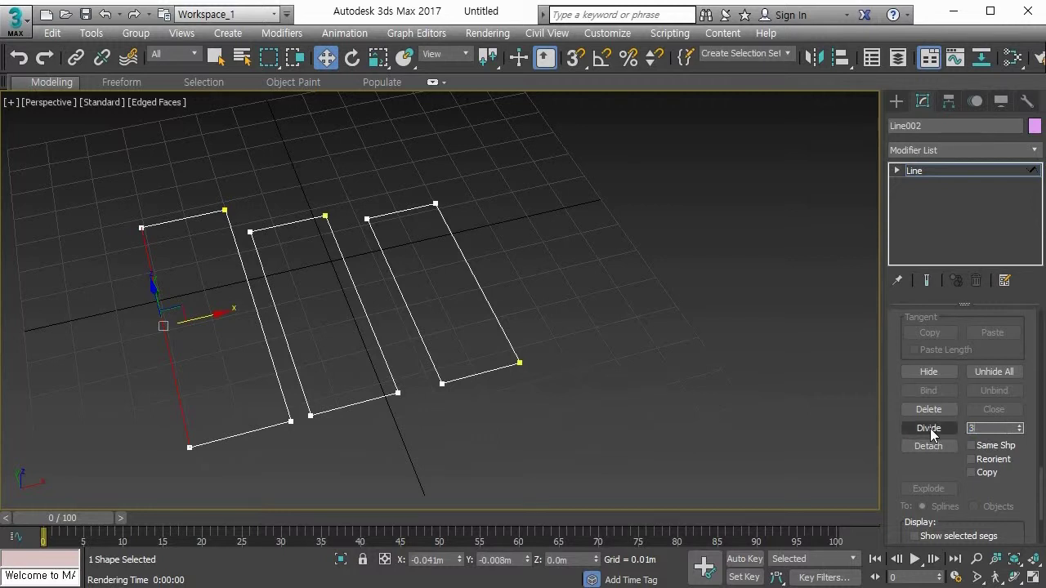
{"action": "middle_click_drag", "start_coordinate": [296, 397], "coordinate": [311, 368], "text": "alt"}
{"action": "left_click", "coordinate": [295, 369]}
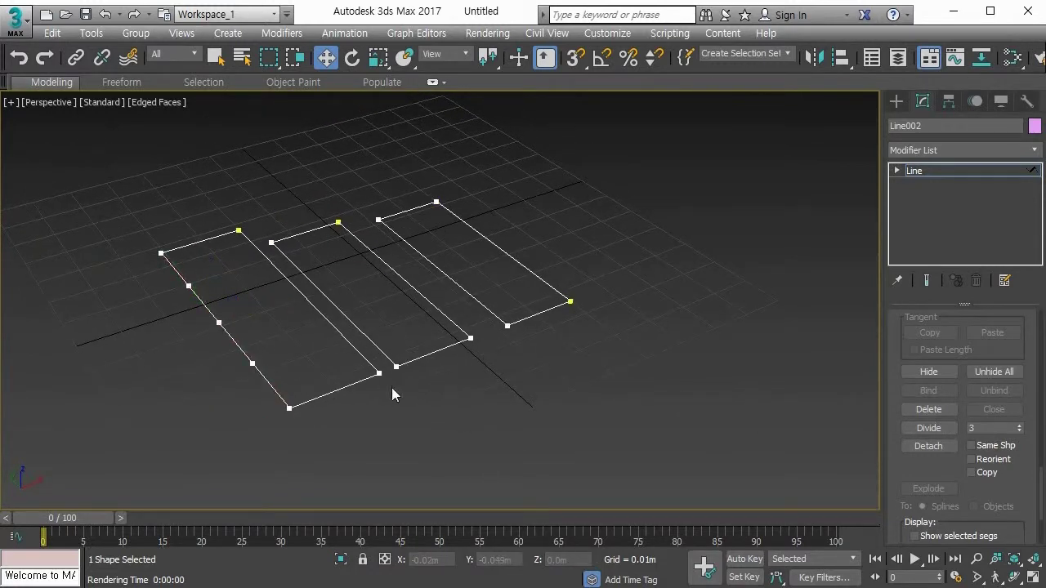
{"action": "mouse_move", "coordinate": [392, 392]}
{"action": "middle_mouse_down", "text": "alt"}
{"action": "mouse_move", "coordinate": [345, 396]}
{"action": "mouse_move", "coordinate": [392, 396]}
{"action": "middle_mouse_up", "text": "alt"}
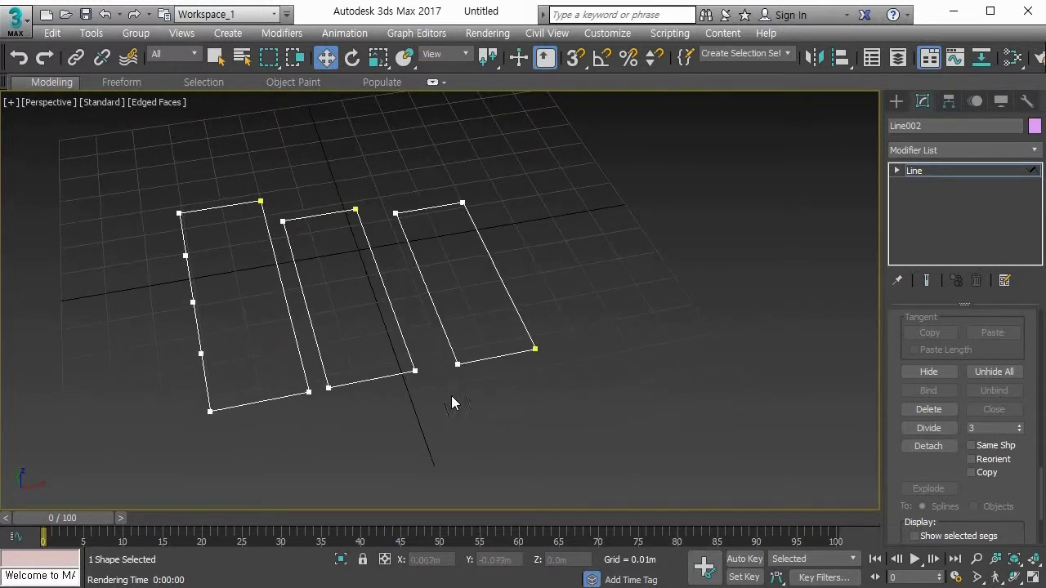
Detach the lower segment of the middle rectangle as a separate shape under its default name.
{"action": "left_click", "coordinate": [936, 448]}
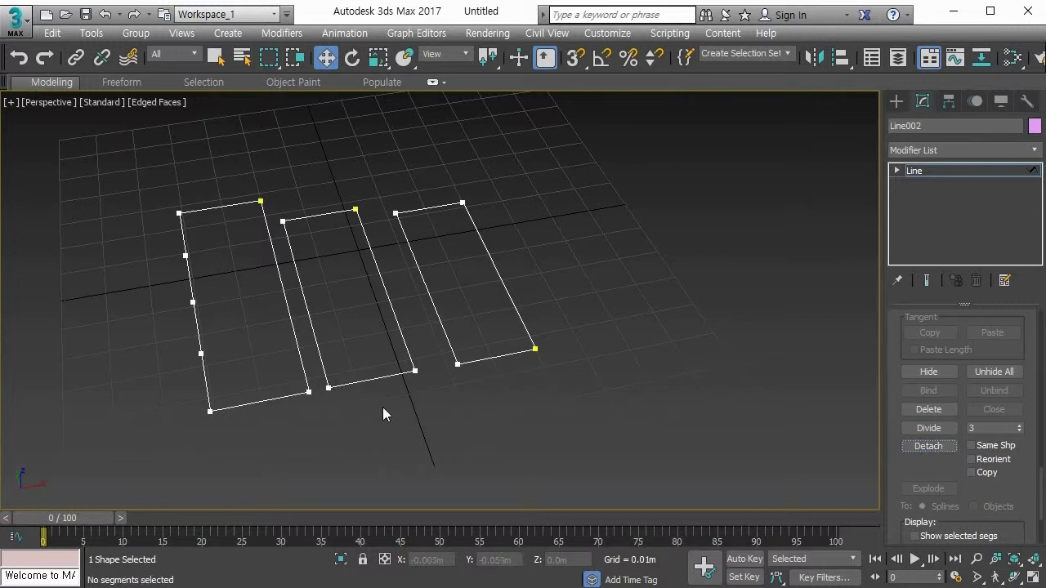
{"action": "left_click", "coordinate": [372, 377]}
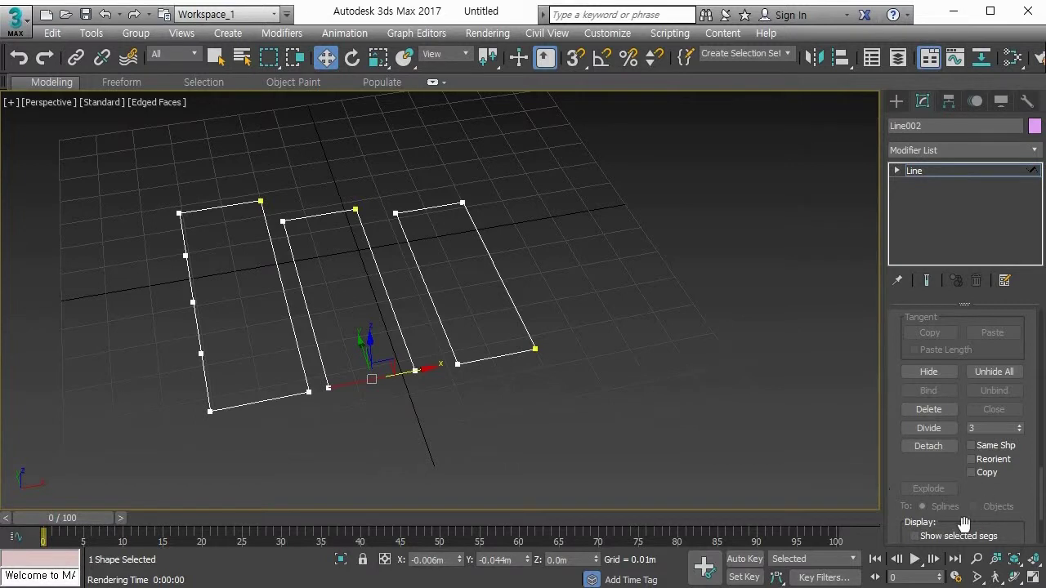
{"action": "left_click", "coordinate": [928, 446]}
{"action": "left_click", "coordinate": [575, 314]}
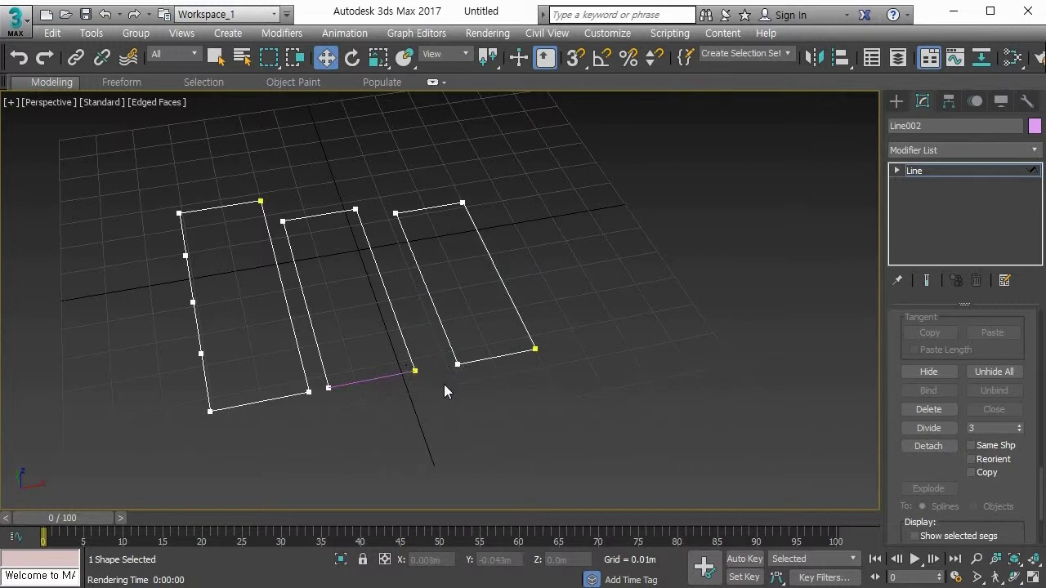
Leave segment level and move the main rectangles shape along X to about 0.115 m, away from the detached segment.
{"action": "key", "text": "q"}
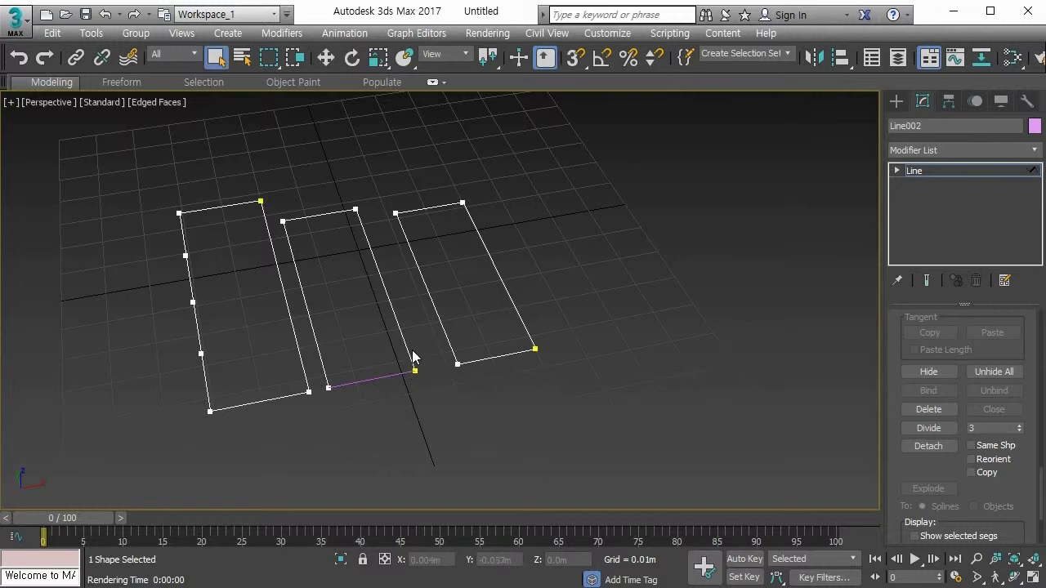
{"action": "left_click", "coordinate": [583, 407]}
{"action": "left_click", "coordinate": [401, 357]}
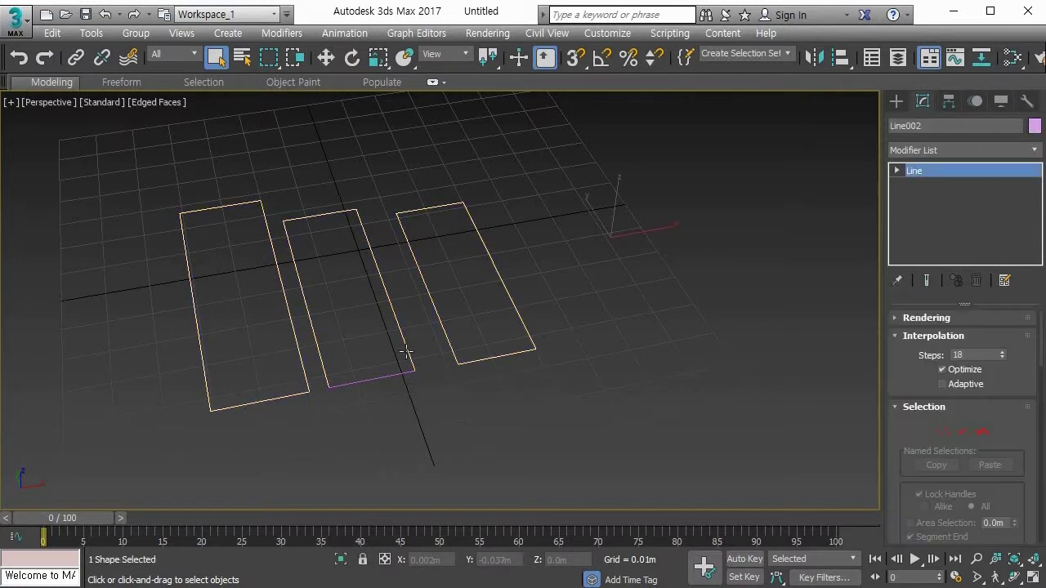
{"action": "key", "text": "w"}
{"action": "left_click_drag", "start_coordinate": [665, 229], "coordinate": [852, 232]}
Select the detached segment and move it a short distance in the negative Y direction.
{"action": "left_click", "coordinate": [381, 372]}
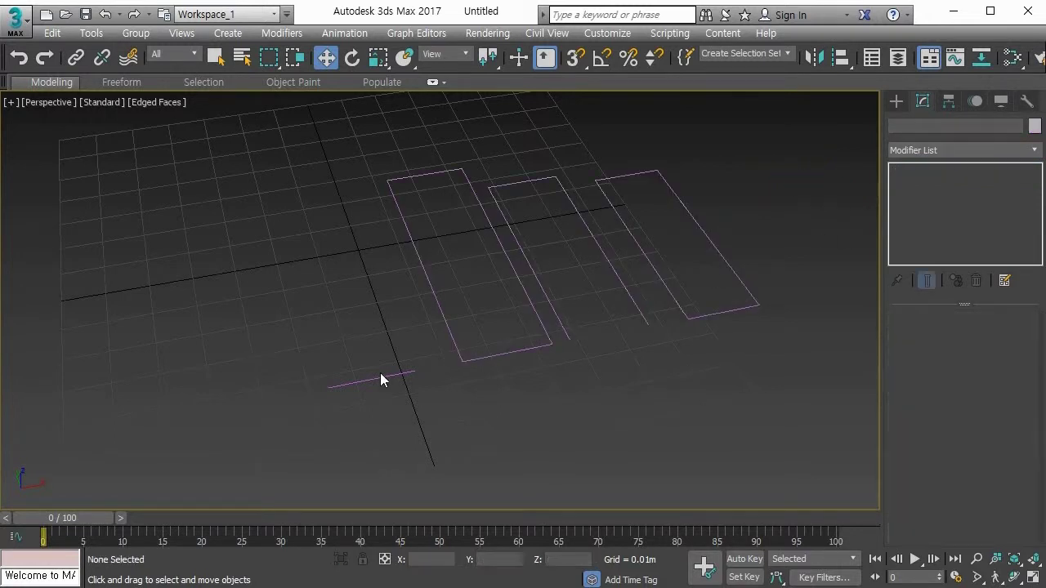
{"action": "left_click", "coordinate": [380, 375]}
{"action": "mouse_move", "coordinate": [598, 215]}
{"action": "left_mouse_down"}
{"action": "mouse_move", "coordinate": [575, 169]}
{"action": "mouse_move", "coordinate": [597, 259]}
{"action": "mouse_move", "coordinate": [591, 204]}
{"action": "mouse_move", "coordinate": [598, 245]}
{"action": "mouse_move", "coordinate": [597, 233]}
{"action": "left_mouse_up"}
Reselect the main rectangles shape and, at segment level, detach the rightmost rectangle's lower segment with Same Shp enabled.
{"action": "left_click", "coordinate": [629, 410]}
{"action": "left_click", "coordinate": [759, 299]}
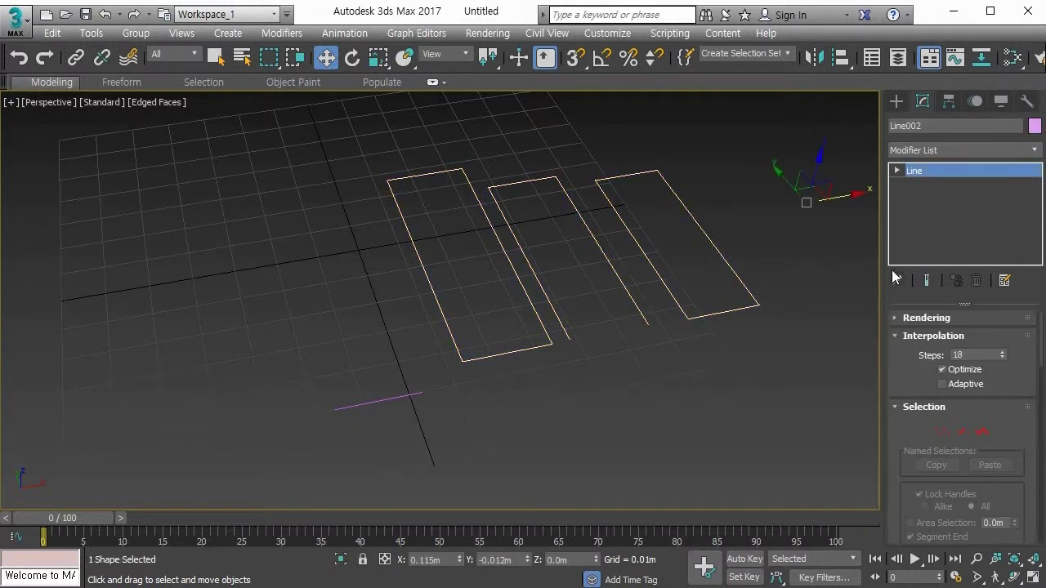
{"action": "left_click", "coordinate": [961, 432]}
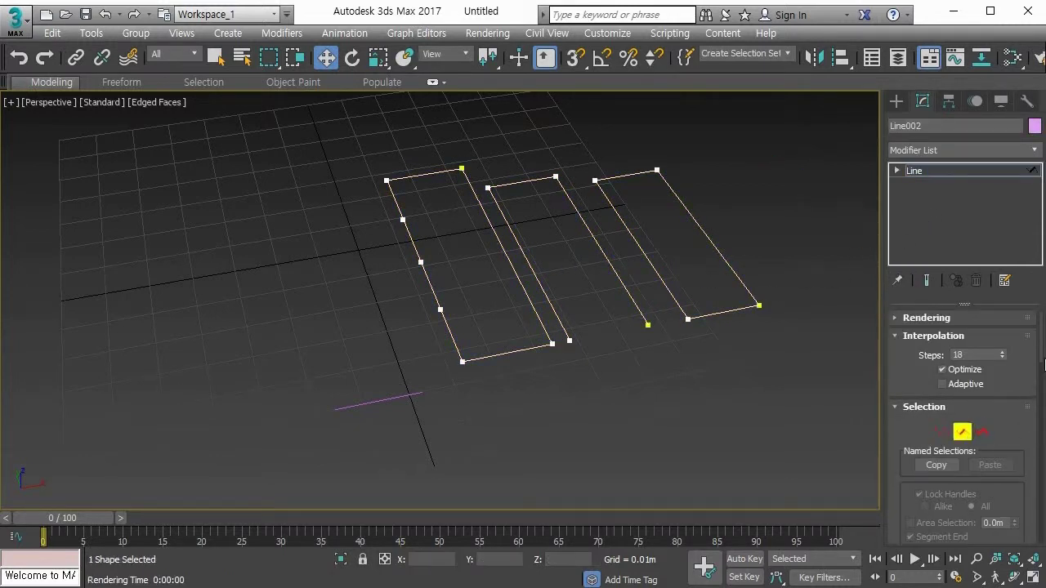
{"action": "scroll", "coordinate": [1039, 400], "scroll_direction": "down", "scroll_amount": 5}
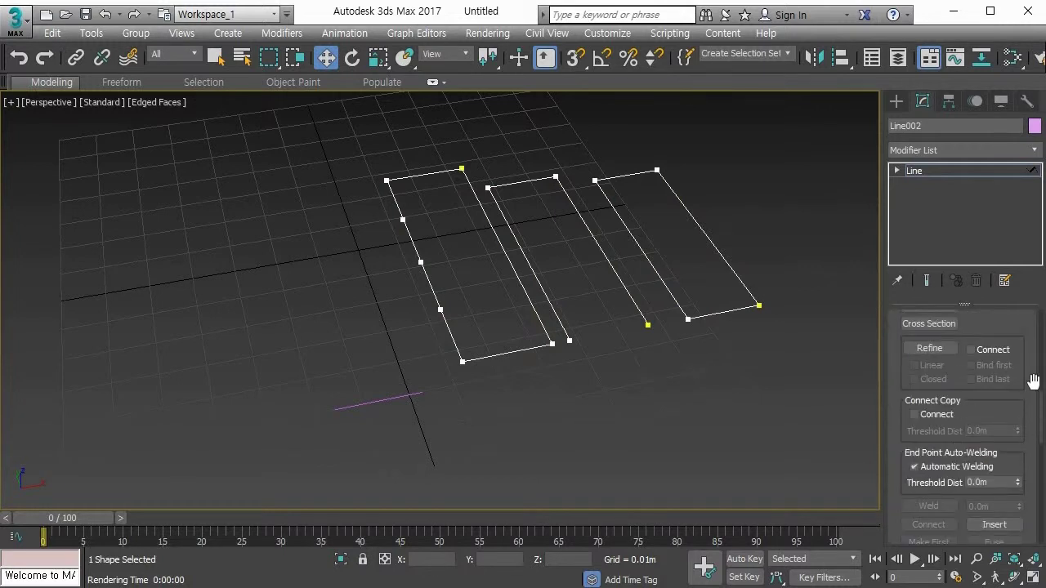
{"action": "scroll", "coordinate": [1044, 442], "scroll_direction": "down", "scroll_amount": 3}
{"action": "left_click_drag", "start_coordinate": [1043, 442], "coordinate": [1031, 511]}
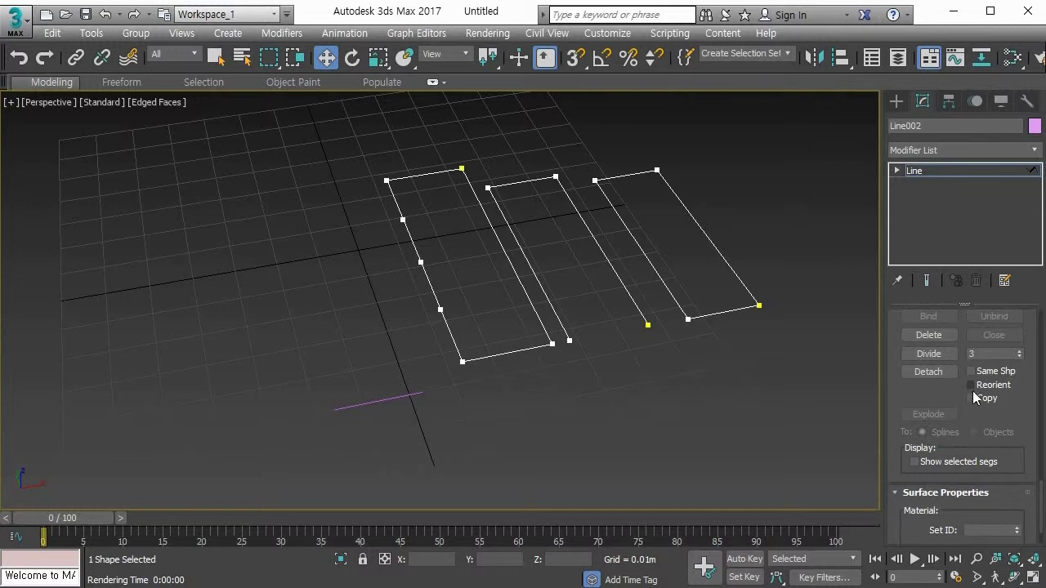
{"action": "left_click", "coordinate": [974, 371]}
{"action": "left_click", "coordinate": [726, 312]}
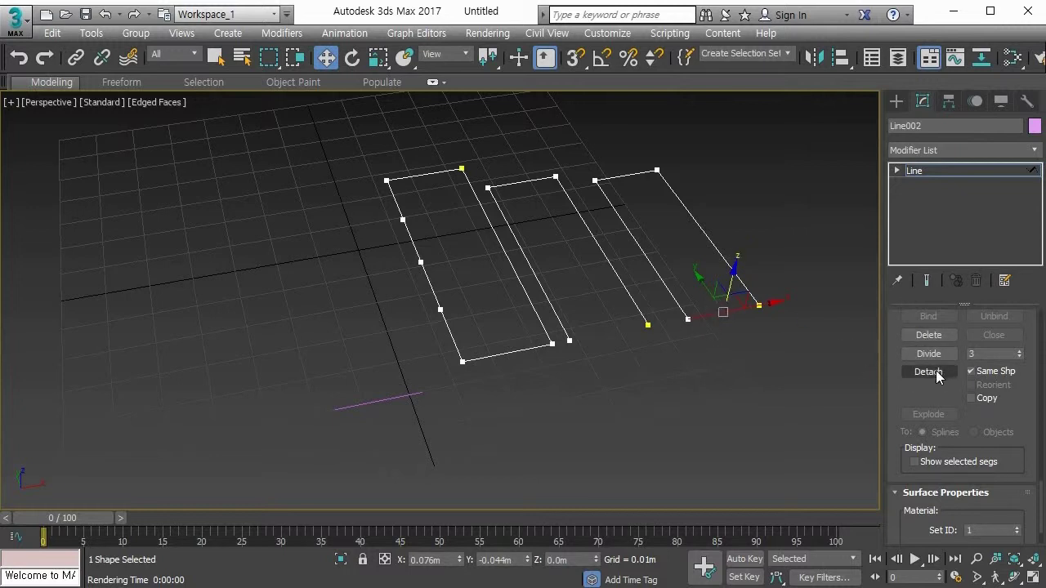
{"action": "left_click", "coordinate": [936, 377]}
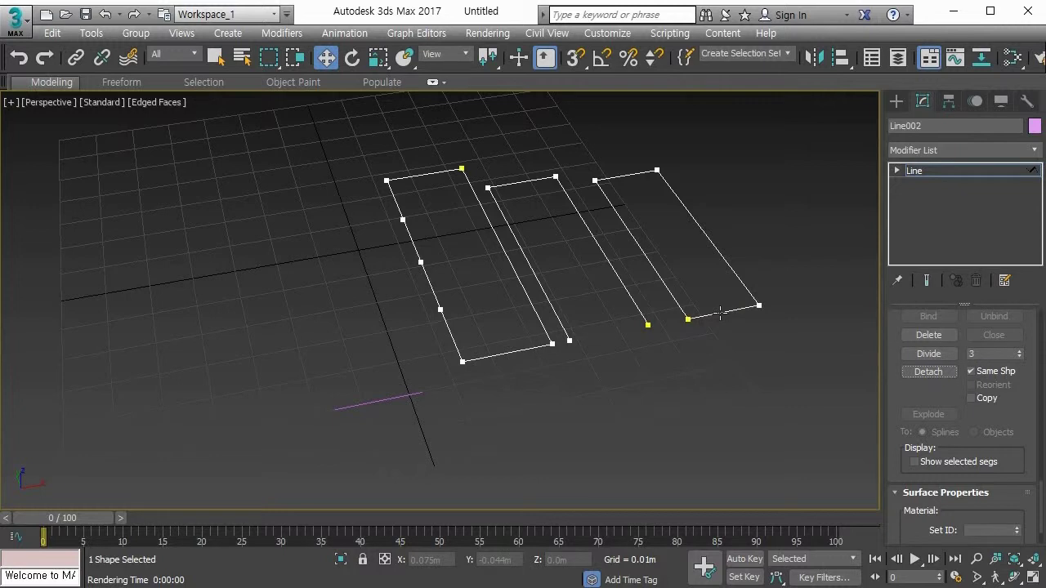
Raise the rightmost rectangle's detached lower segment about 0.022 m along Z, then undo the move.
{"action": "left_click_drag", "start_coordinate": [719, 313], "coordinate": [738, 237]}
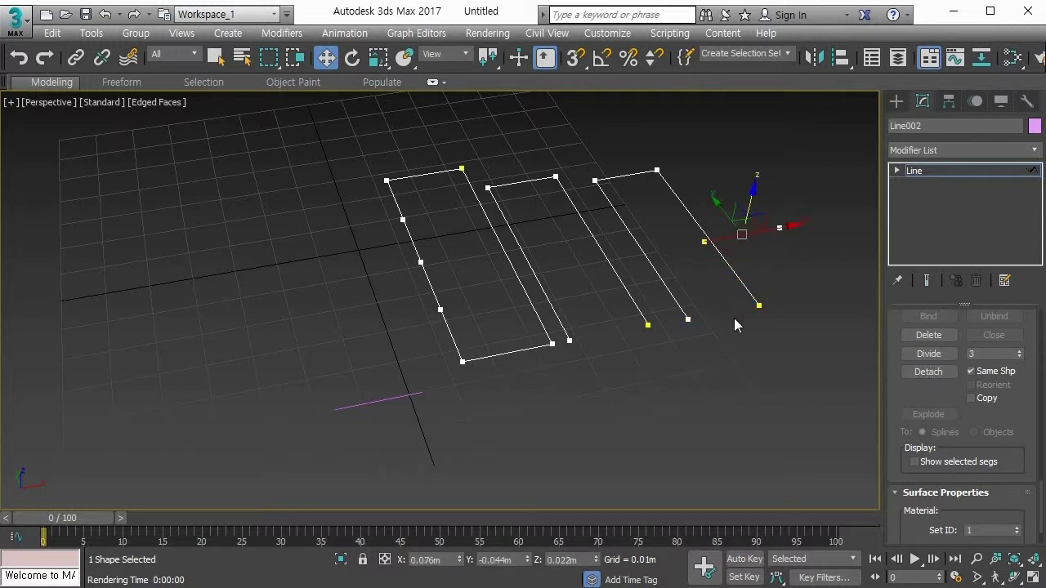
{"action": "left_click", "coordinate": [721, 339]}
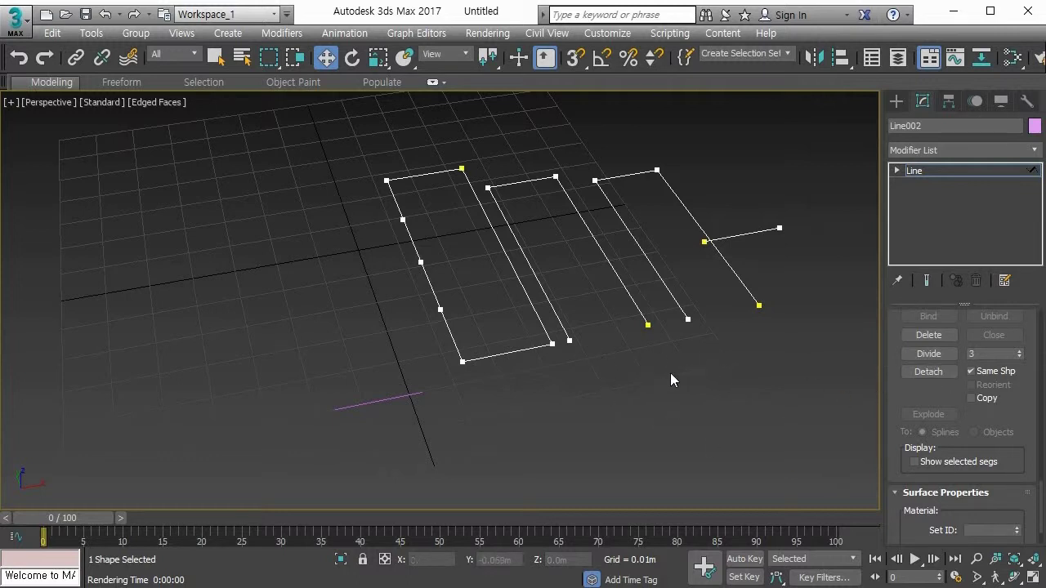
{"action": "key", "text": "ctrl+z"}
{"action": "key", "text": "ctrl+z"}
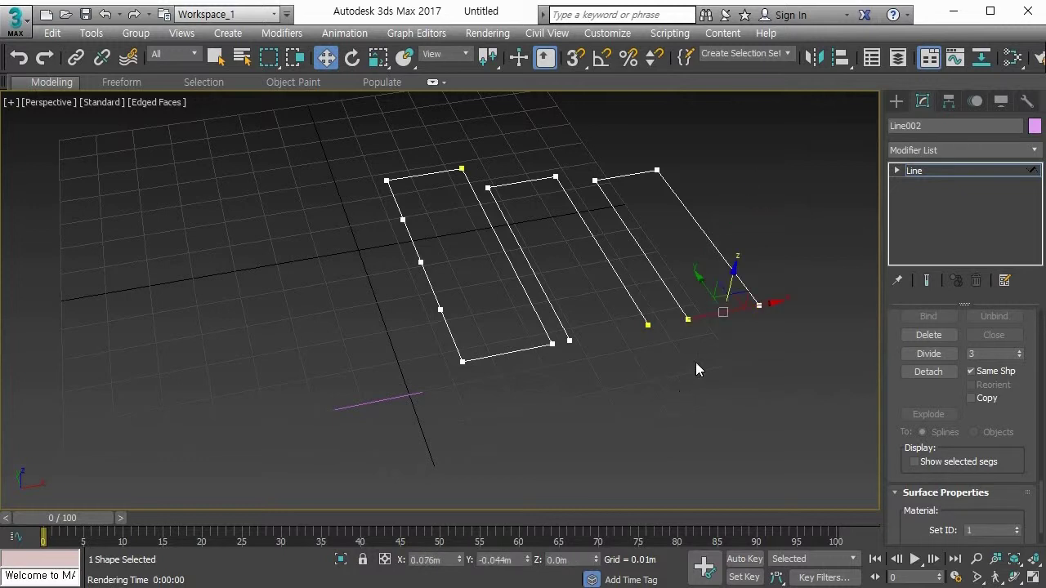
{"action": "key", "text": "ctrl+z"}
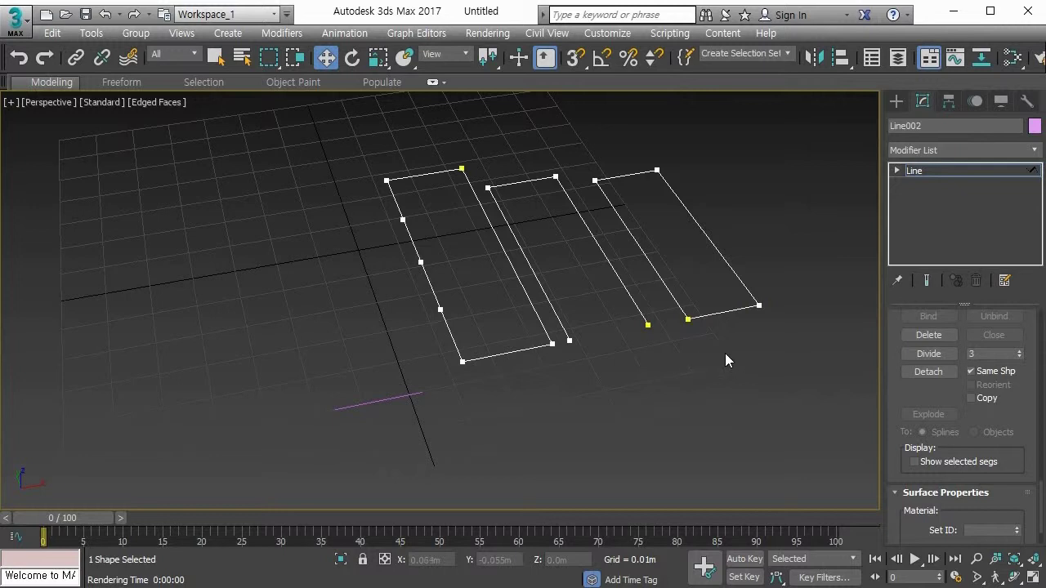
{"action": "key", "text": "ctrl+z"}
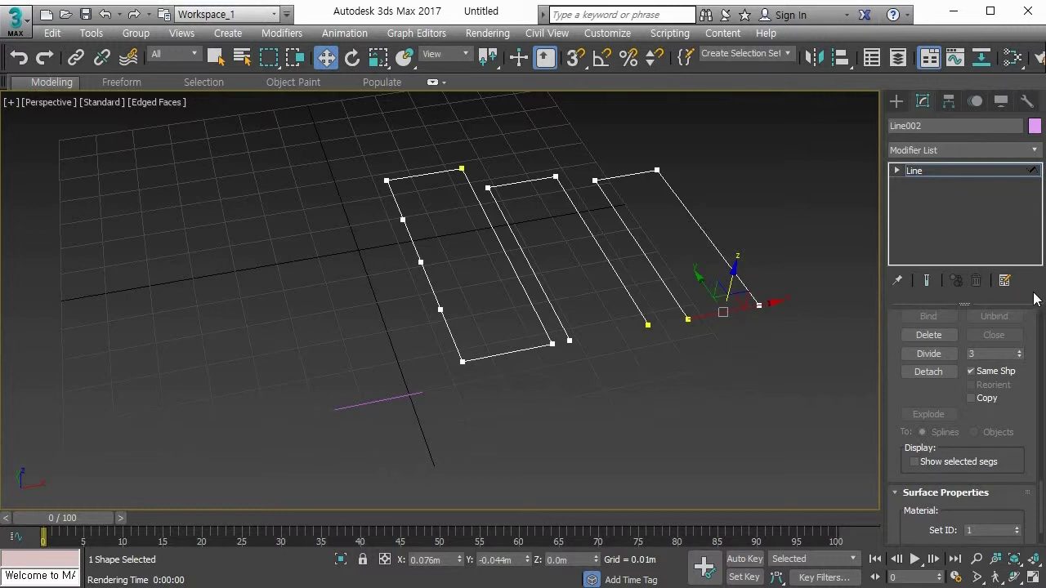
At spline level, detach the rightmost three-sided spline with Reorient enabled under the default name Shape002, then undo the detach.
{"action": "key", "text": "3"}
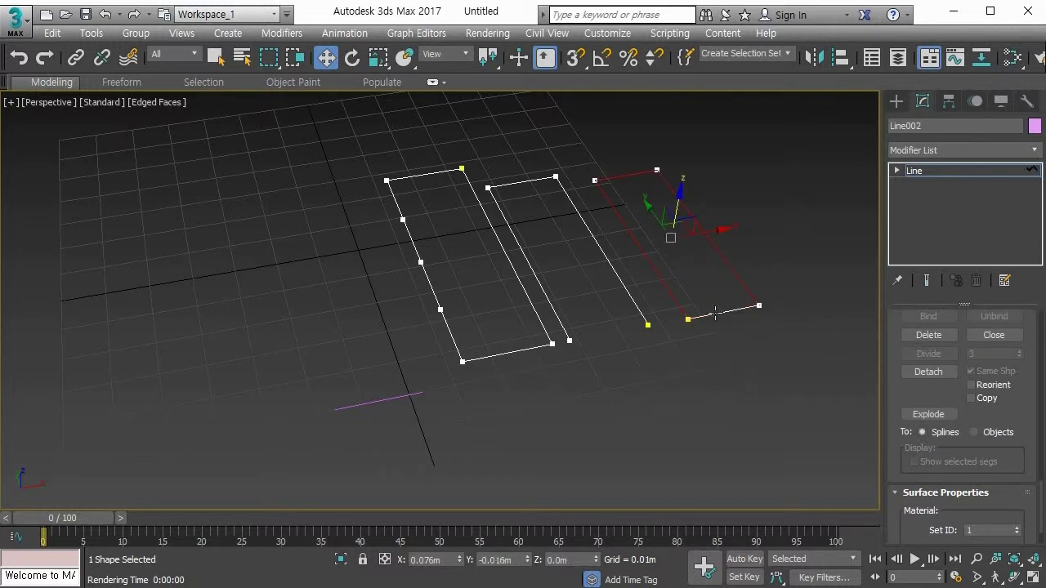
{"action": "left_click", "coordinate": [619, 367]}
{"action": "left_click", "coordinate": [669, 289]}
{"action": "left_click", "coordinate": [929, 373]}
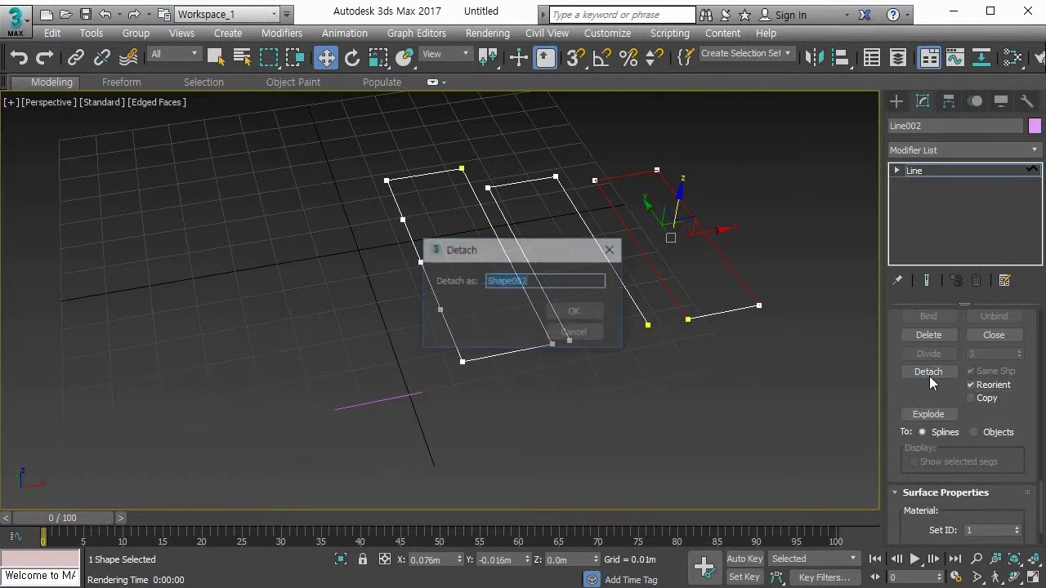
{"action": "left_click", "coordinate": [585, 315]}
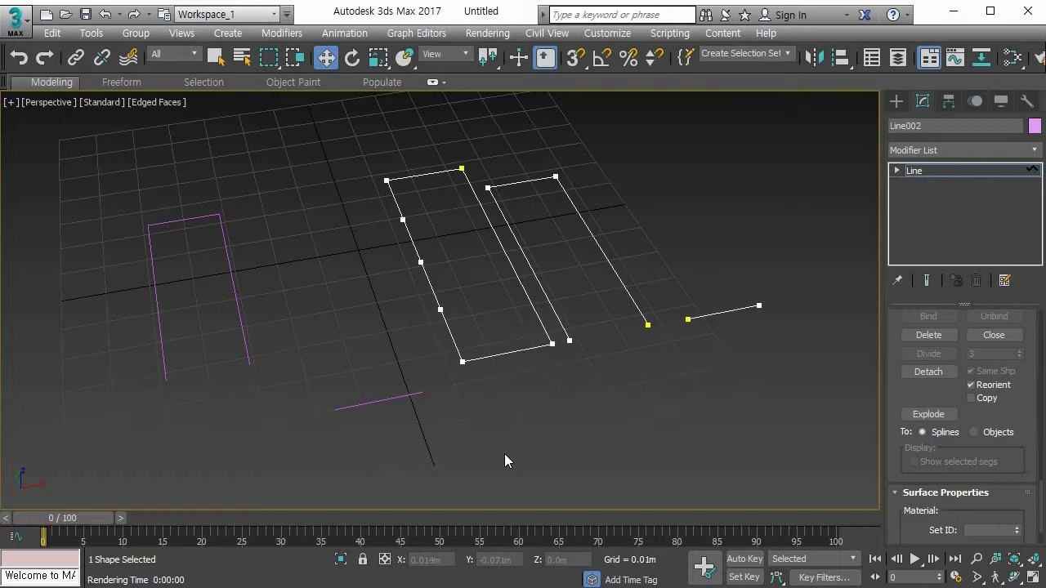
{"action": "key", "text": "ctrl+z"}
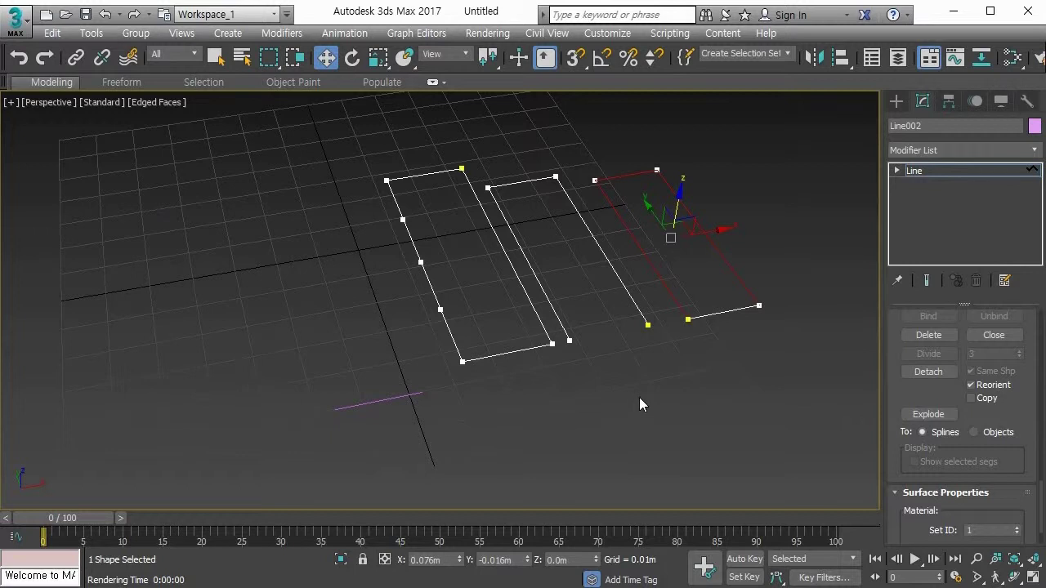
Enable Copy along with Reorient and detach a copy of the rightmost three-sided spline as Shape002.
{"action": "left_click", "coordinate": [698, 331]}
{"action": "left_click", "coordinate": [719, 312]}
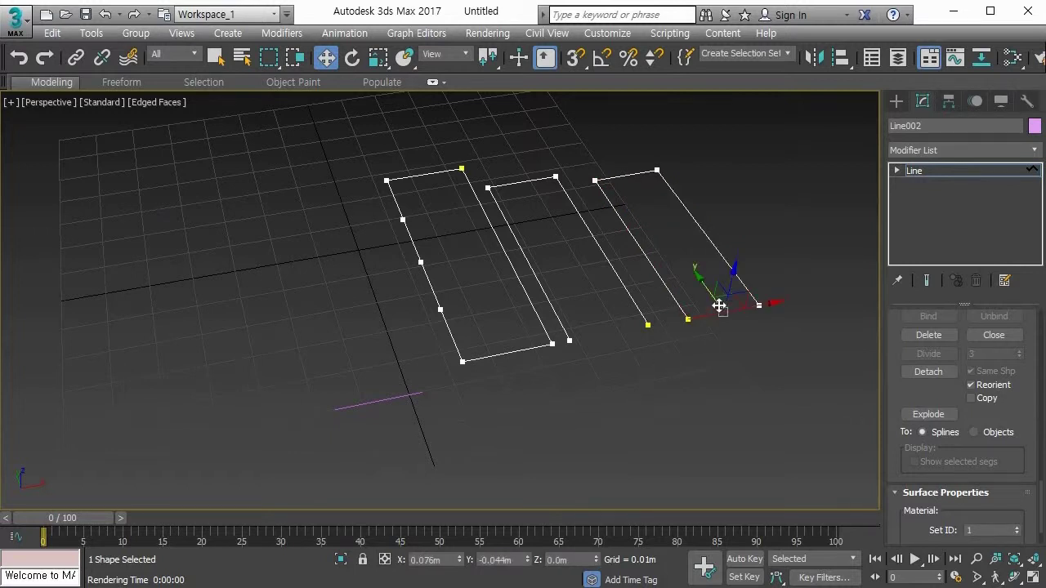
{"action": "left_click", "coordinate": [711, 246]}
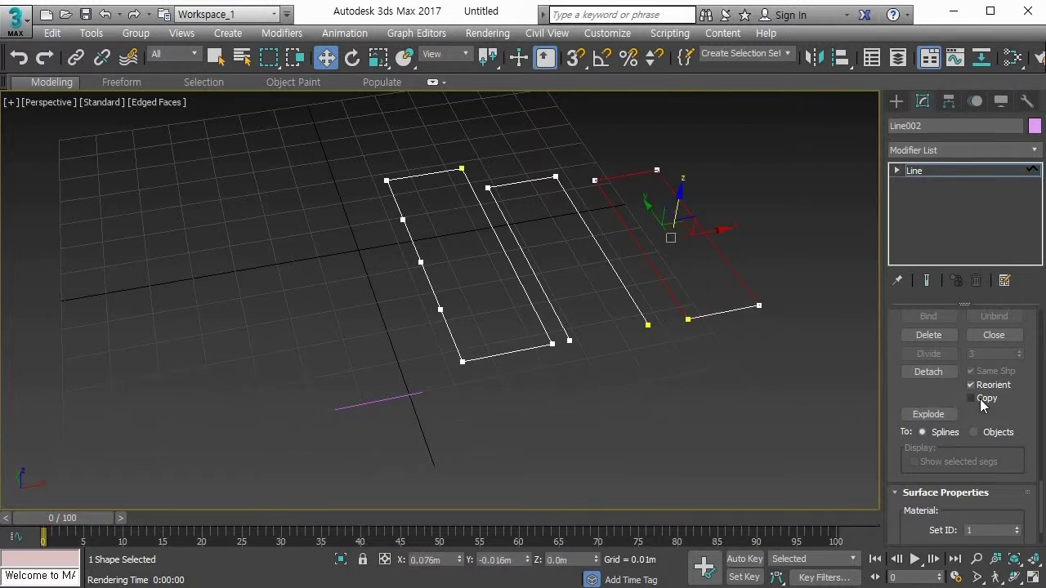
{"action": "left_click", "coordinate": [983, 398]}
{"action": "left_click", "coordinate": [927, 373]}
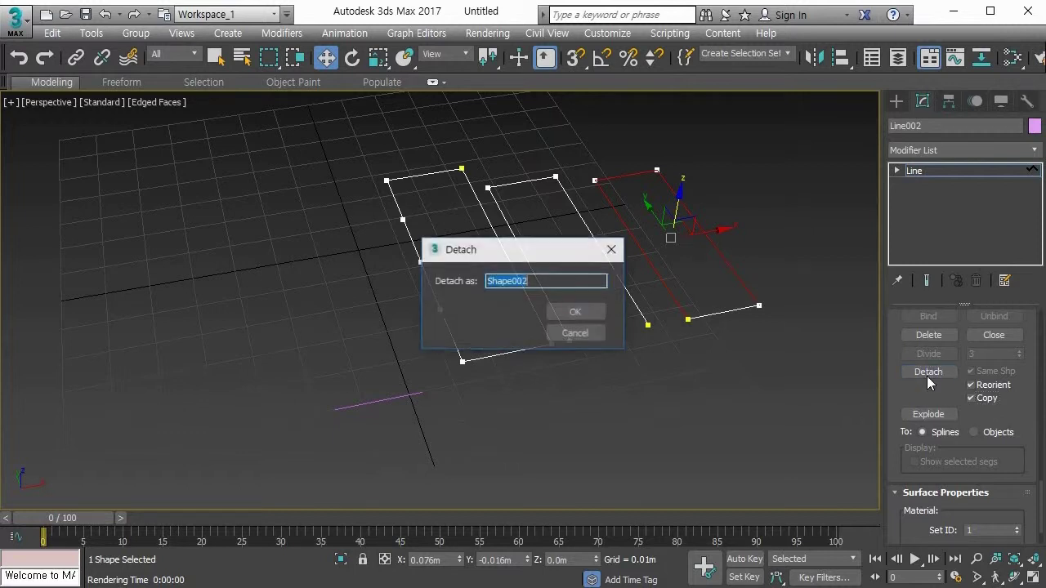
{"action": "left_click", "coordinate": [575, 311]}
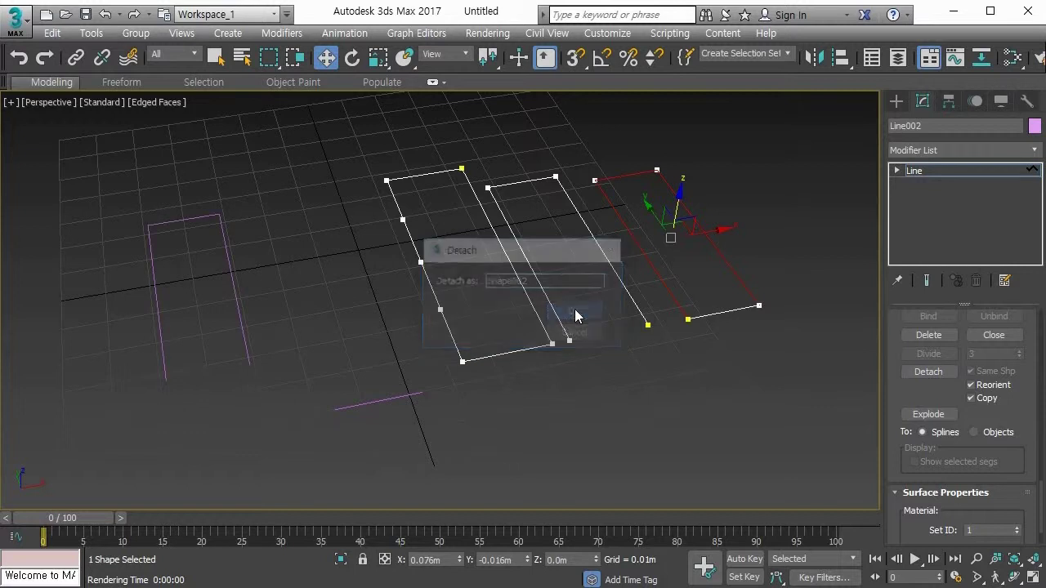
{"action": "left_click", "coordinate": [600, 376]}
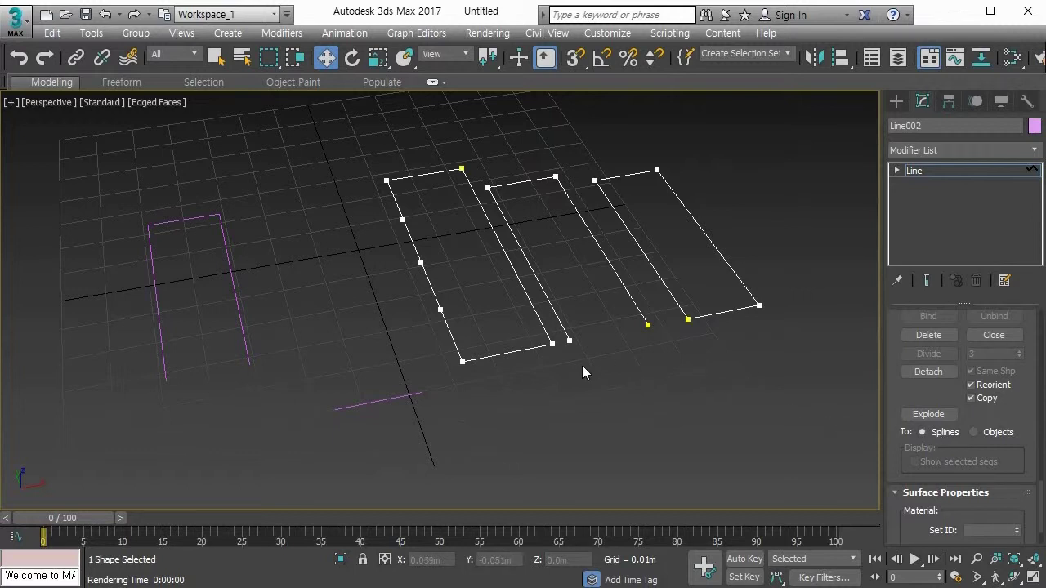
Explode the leftmost rectangle into separate splines and move its right, lower and upper sides apart.
{"action": "left_click", "coordinate": [524, 353]}
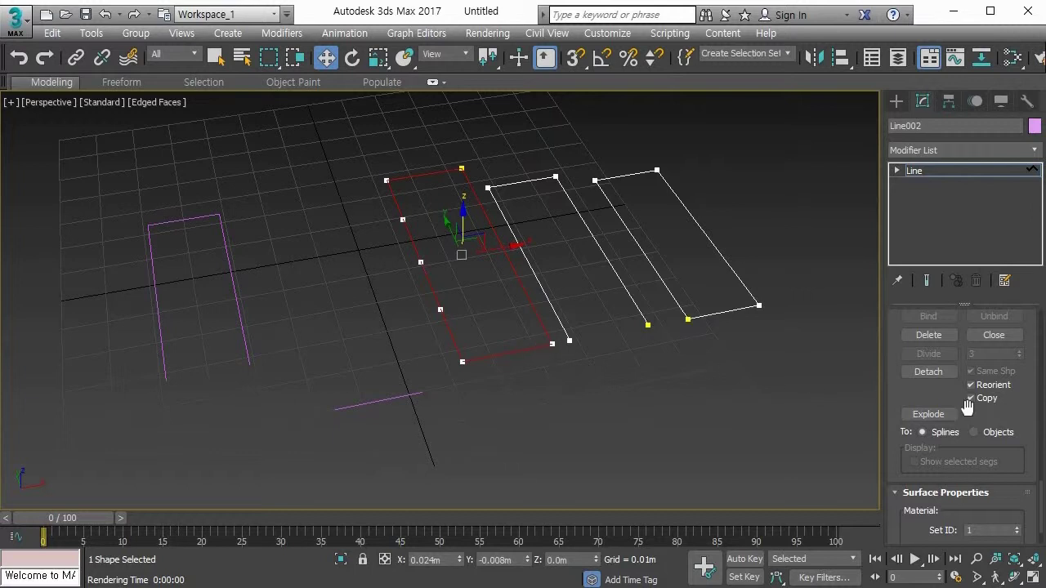
{"action": "left_click", "coordinate": [928, 414]}
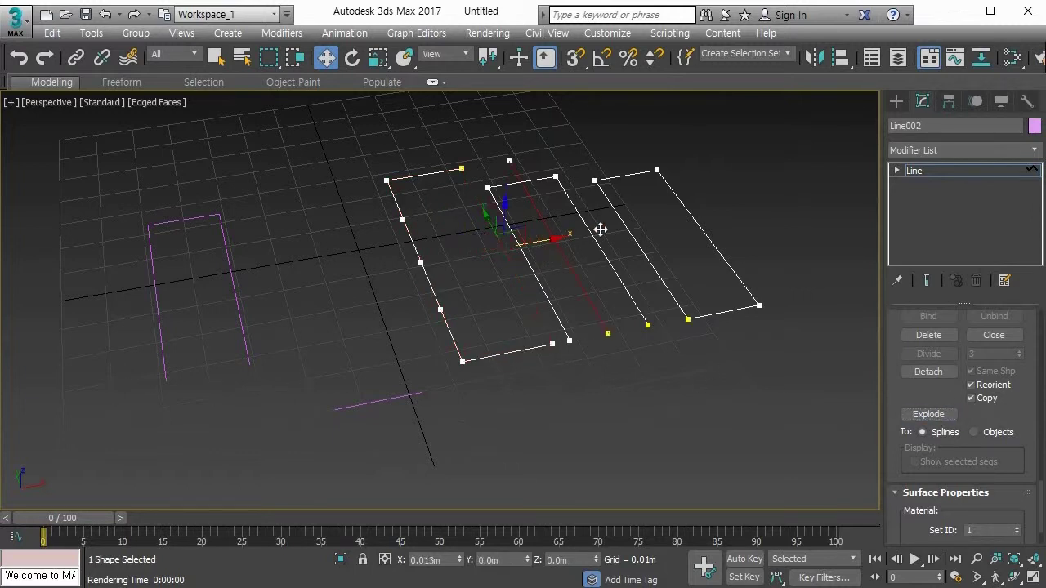
{"action": "left_click", "coordinate": [526, 357]}
{"action": "left_click", "coordinate": [519, 350]}
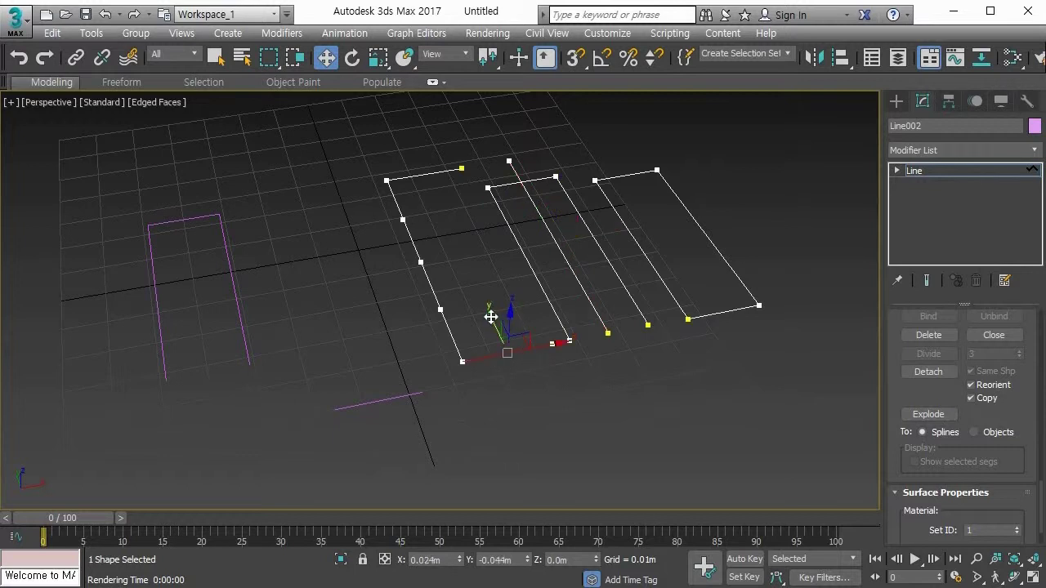
{"action": "left_click_drag", "start_coordinate": [490, 313], "coordinate": [512, 354]}
{"action": "left_click_drag", "start_coordinate": [432, 175], "coordinate": [429, 167]}
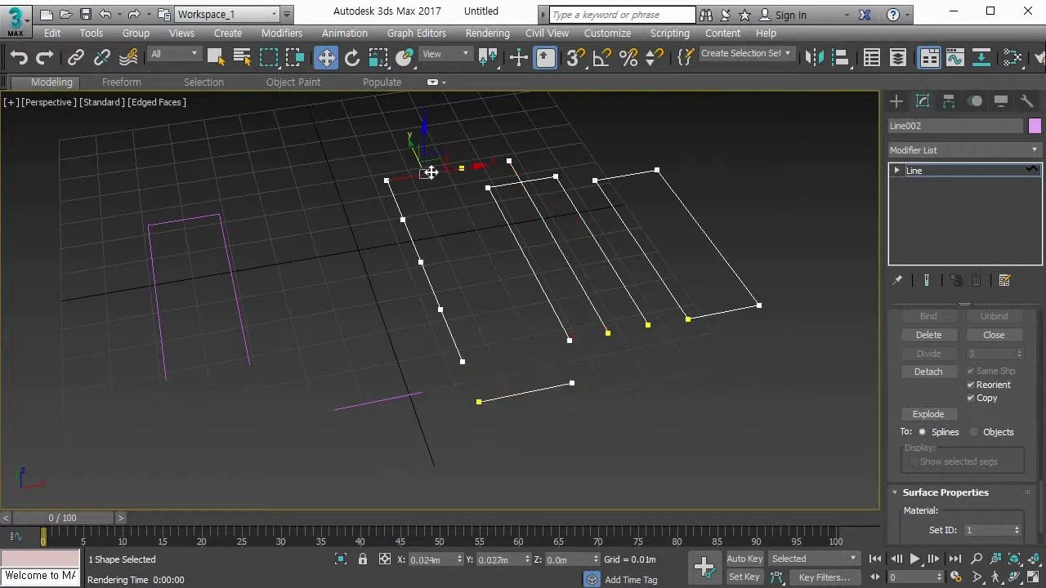
Move the exploded upper side of the leftmost white rectangle farther away along Y and clear the selection.
{"action": "left_click_drag", "start_coordinate": [404, 127], "coordinate": [401, 117]}
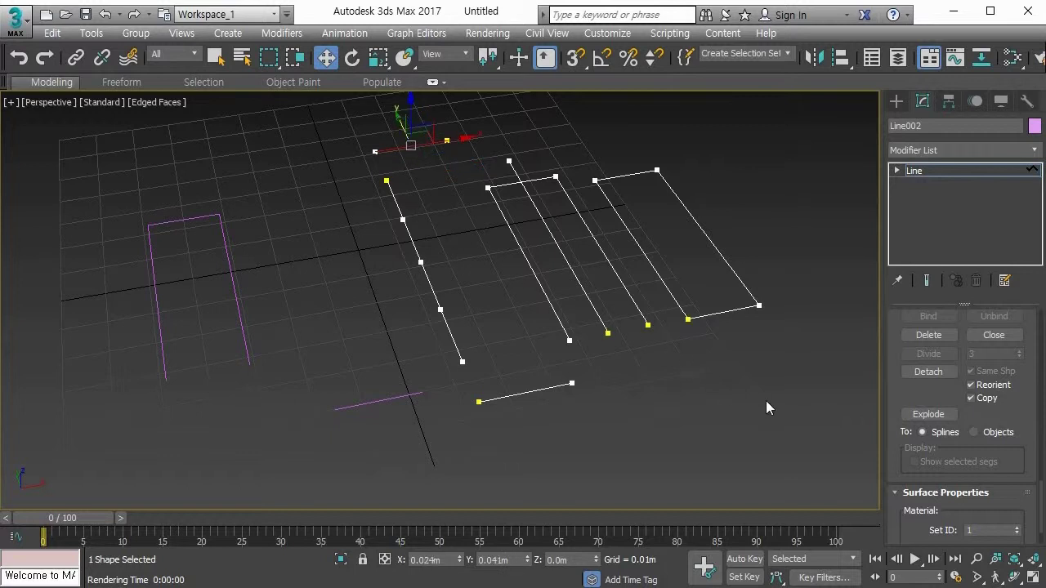
{"action": "left_click", "coordinate": [790, 486]}
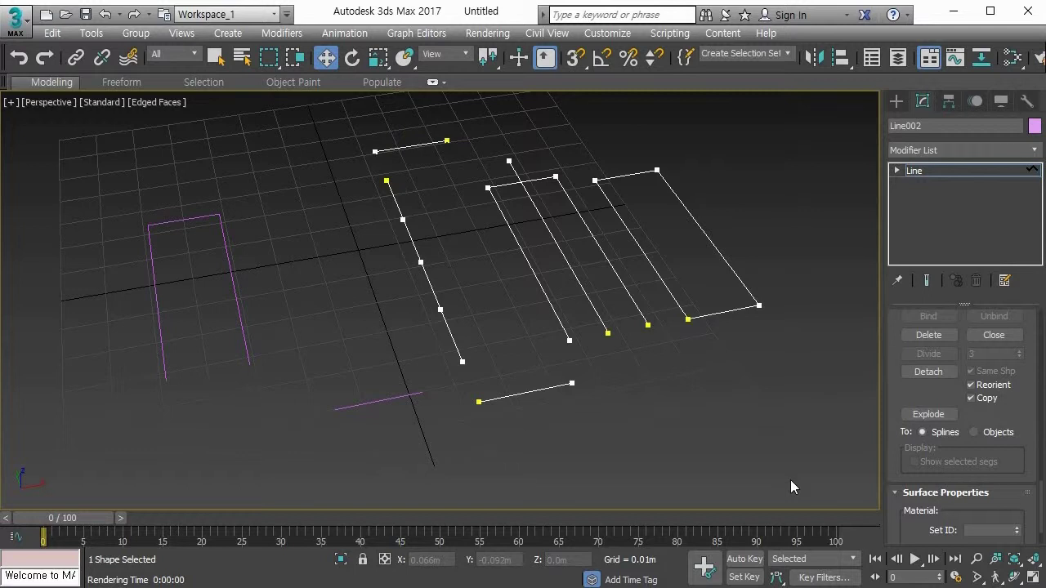
Set Explode to output Objects and explode the three-sided spline in the middle under the default name Shape003.
{"action": "left_click", "coordinate": [974, 432]}
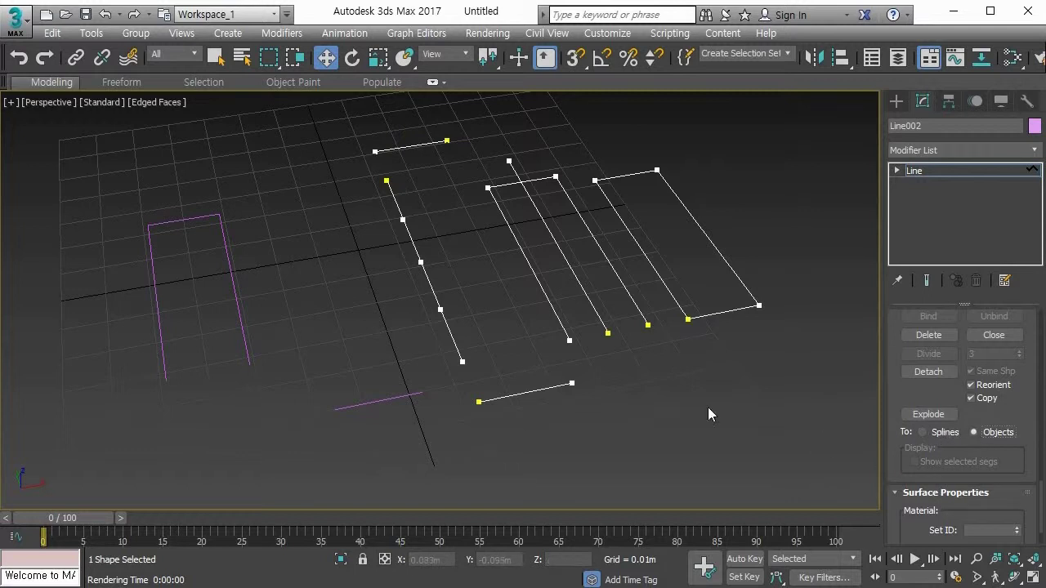
{"action": "left_click", "coordinate": [549, 301]}
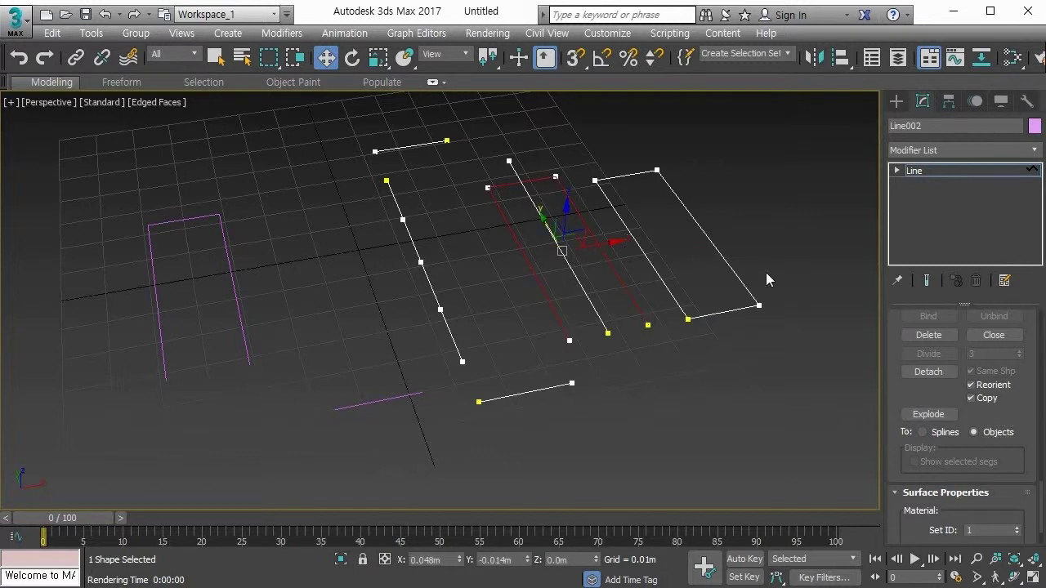
{"action": "left_click", "coordinate": [935, 416]}
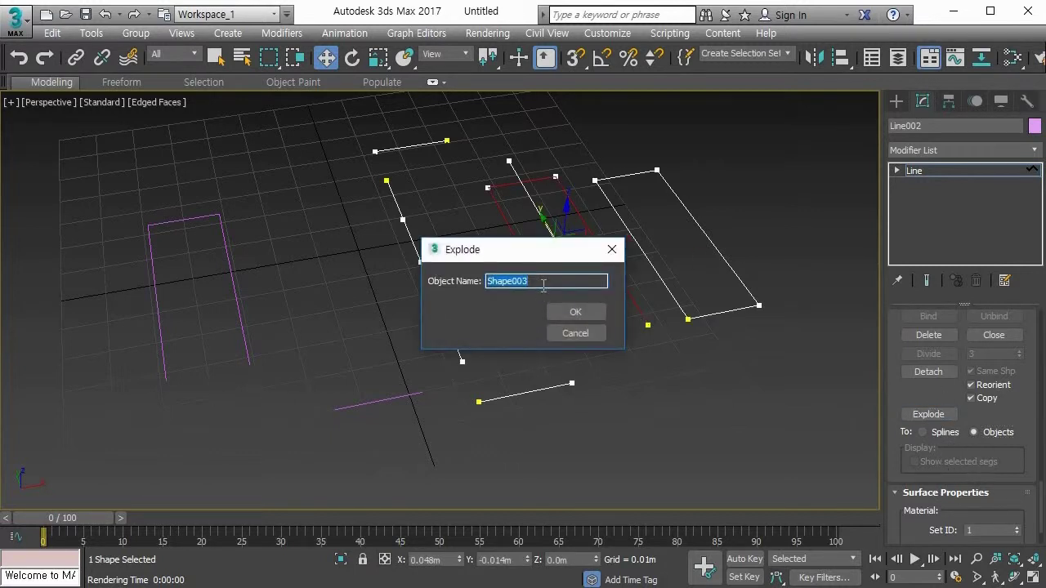
{"action": "left_click_drag", "start_coordinate": [553, 250], "coordinate": [470, 286]}
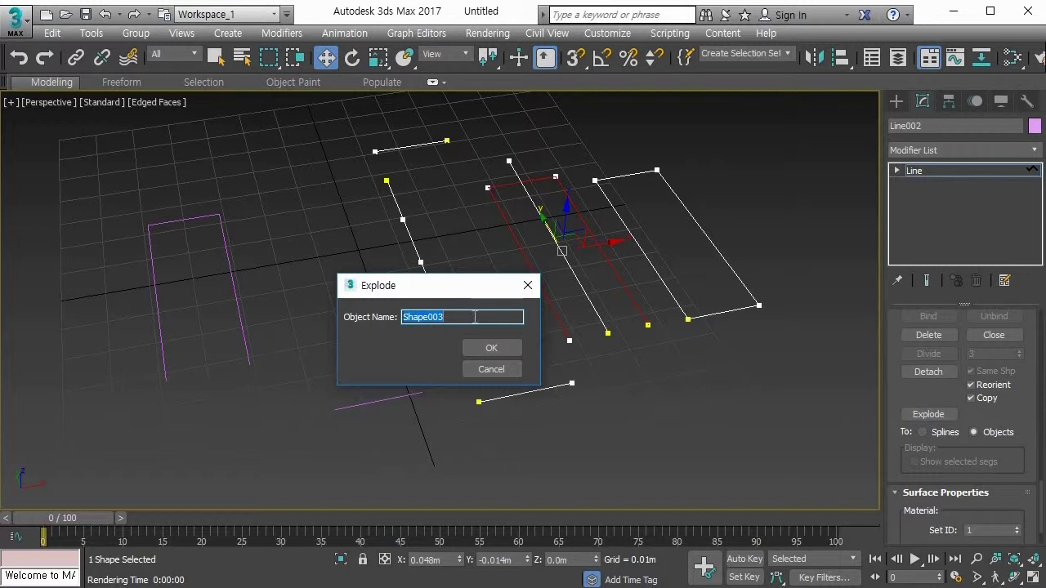
{"action": "left_click", "coordinate": [491, 348]}
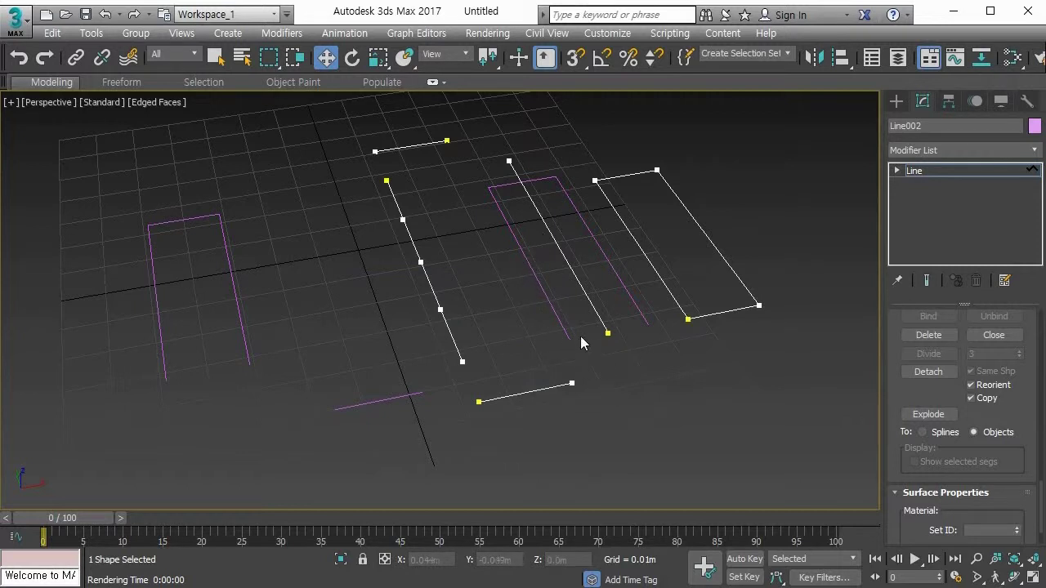
Leave sub-object level and spread the three exploded objects apart, moving the two long sides toward negative X and the upper side about 0.011 m along Y.
{"action": "key", "text": "ctrl+b"}
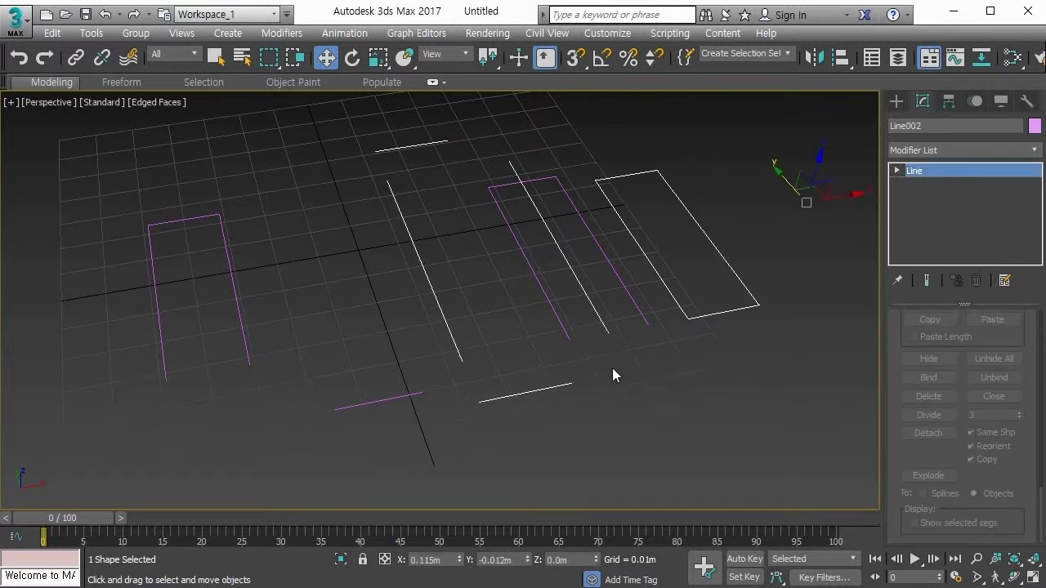
{"action": "left_click", "coordinate": [612, 368]}
{"action": "left_click", "coordinate": [564, 326]}
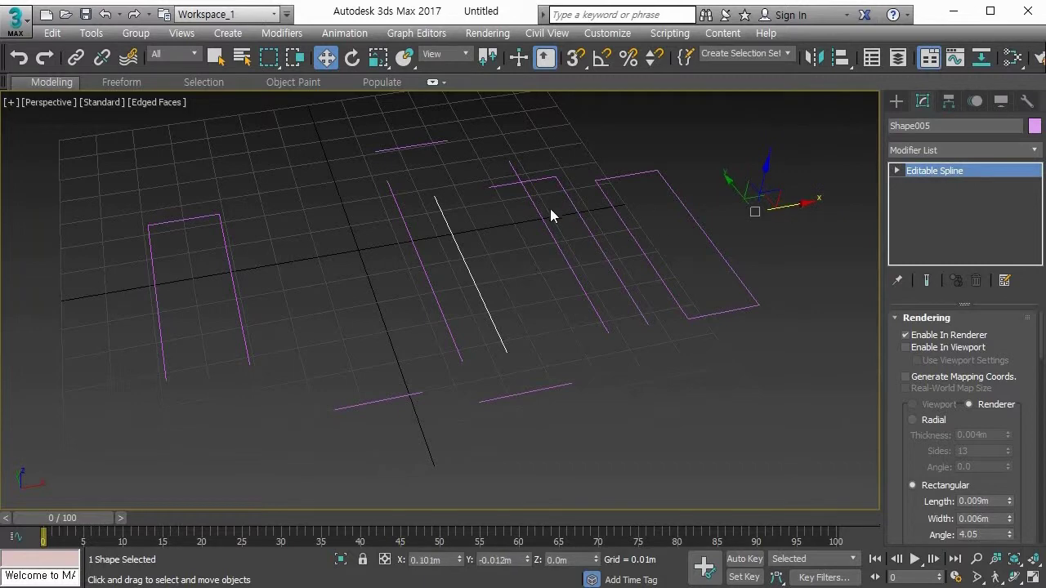
{"action": "left_click", "coordinate": [513, 178]}
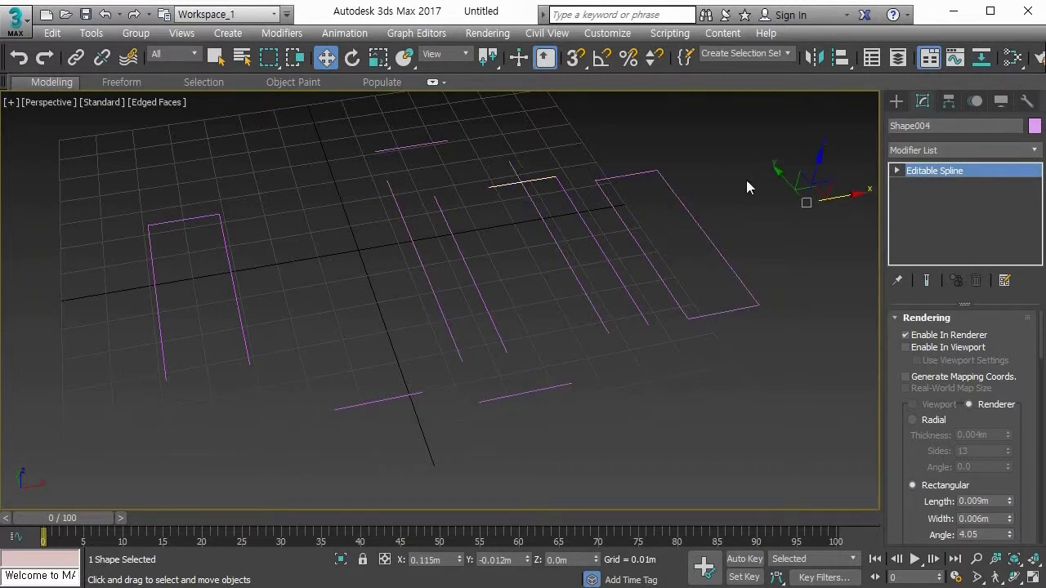
{"action": "left_click_drag", "start_coordinate": [777, 183], "coordinate": [753, 162]}
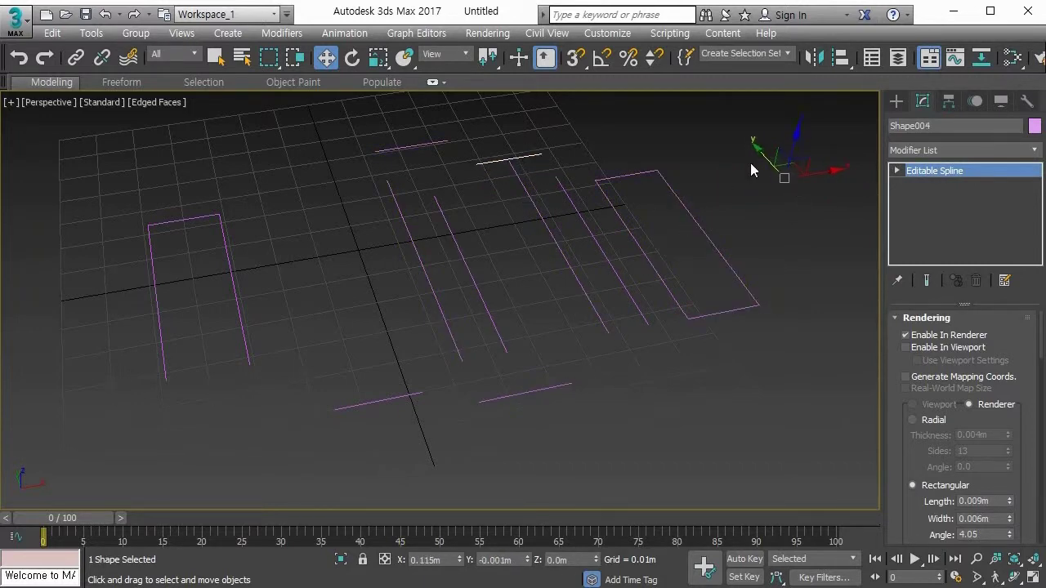
{"action": "left_click", "coordinate": [607, 255]}
{"action": "left_click", "coordinate": [854, 198]}
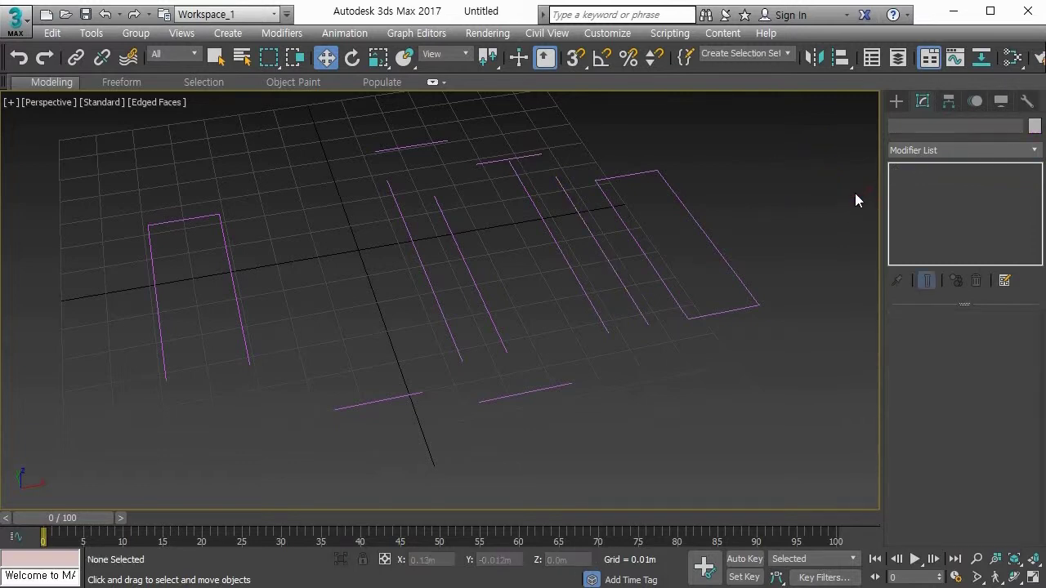
{"action": "left_click", "coordinate": [613, 269]}
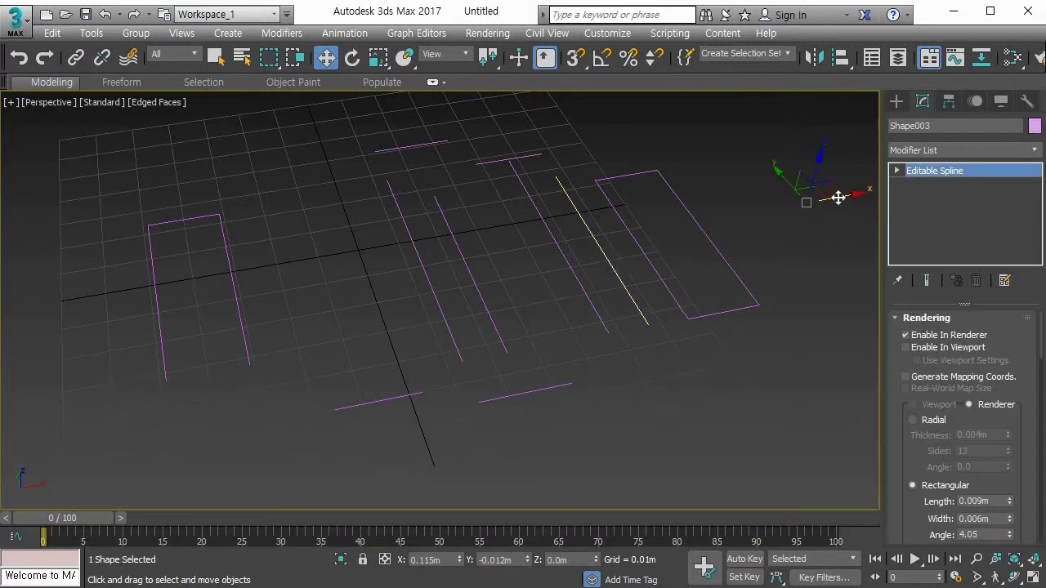
{"action": "left_click", "coordinate": [716, 401]}
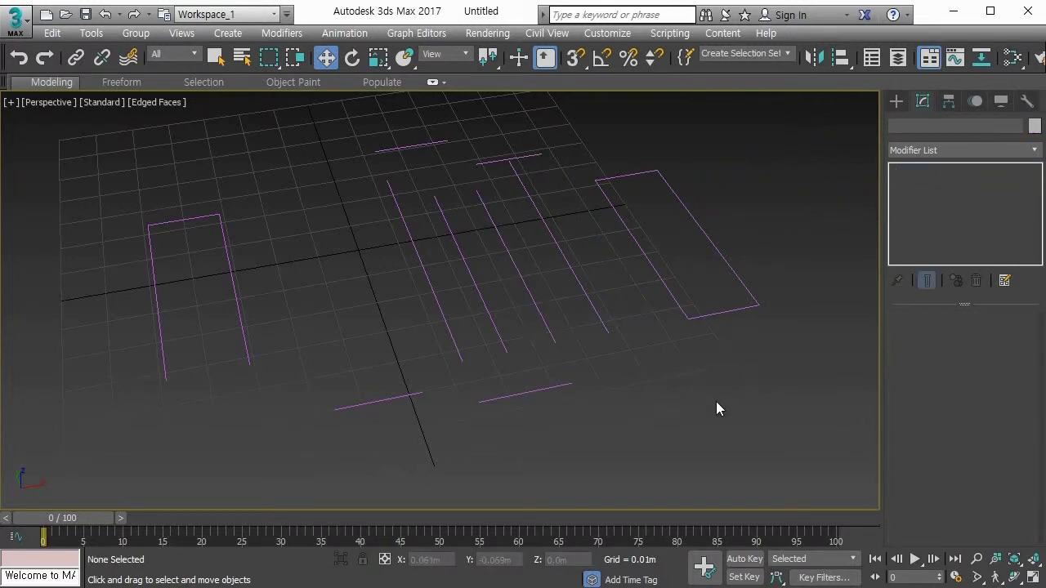
Select the Line002 shape again and bring its Show selected segs display option into view.
{"action": "left_click", "coordinate": [700, 319]}
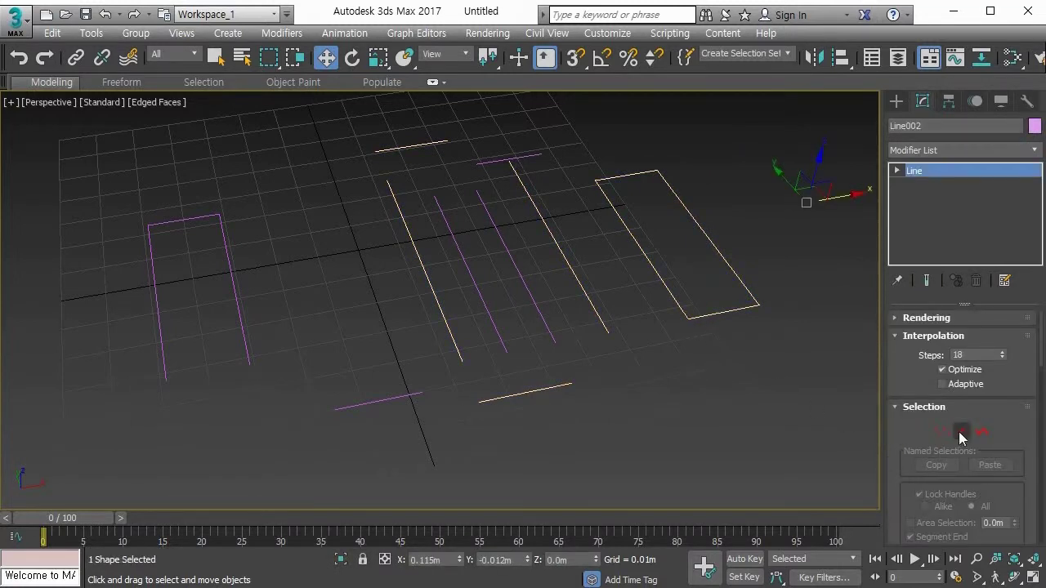
{"action": "left_click_drag", "start_coordinate": [1034, 351], "coordinate": [1027, 540]}
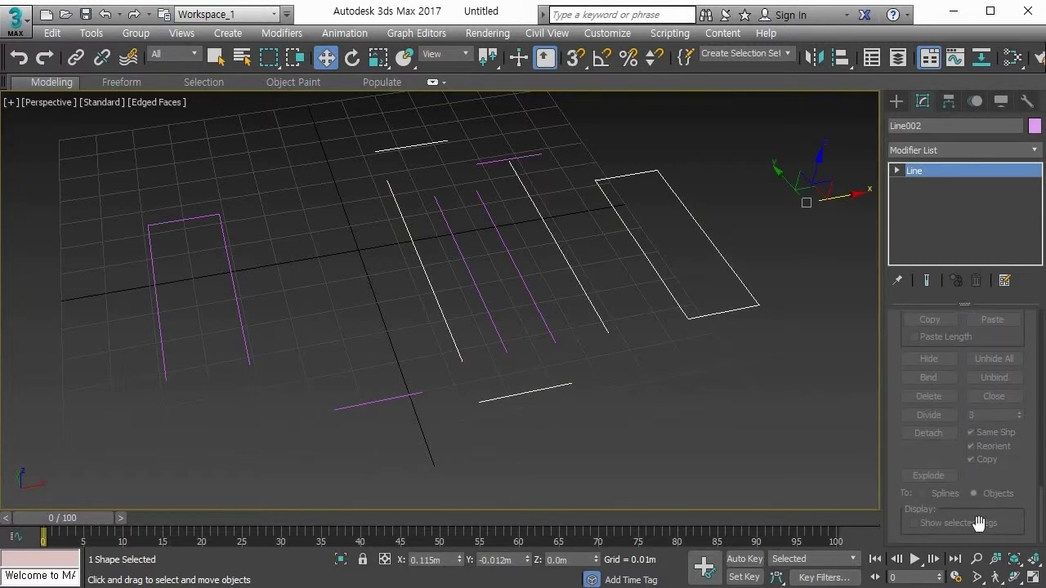
{"action": "left_click_drag", "start_coordinate": [903, 533], "coordinate": [1000, 531]}
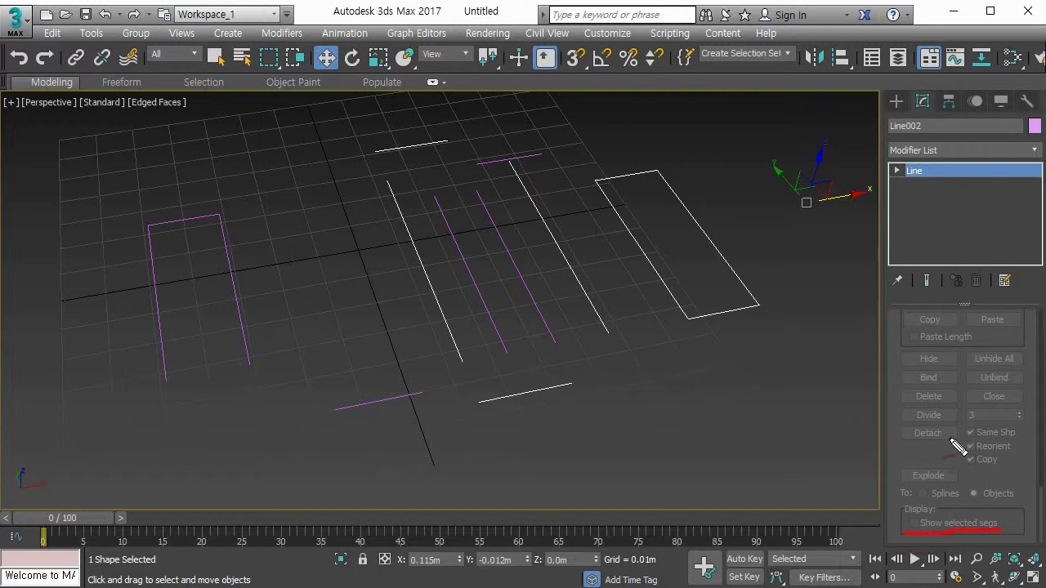
{"action": "left_click_drag", "start_coordinate": [945, 457], "coordinate": [931, 456]}
{"action": "key", "text": "Escape"}
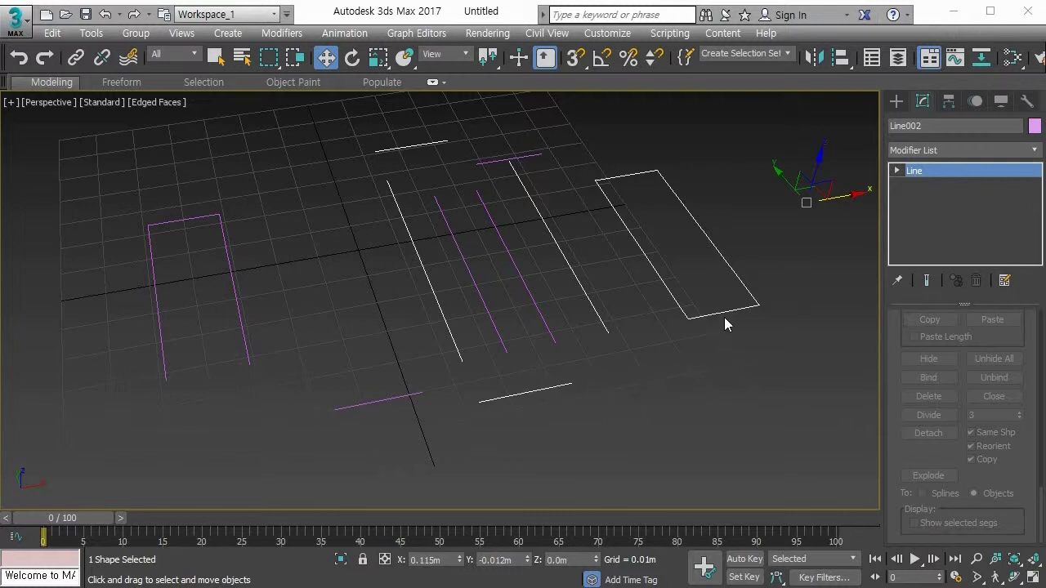
At segment level, select the lower and right segments of the rightmost rectangle, and switch to vertex level.
{"action": "key", "text": "1"}
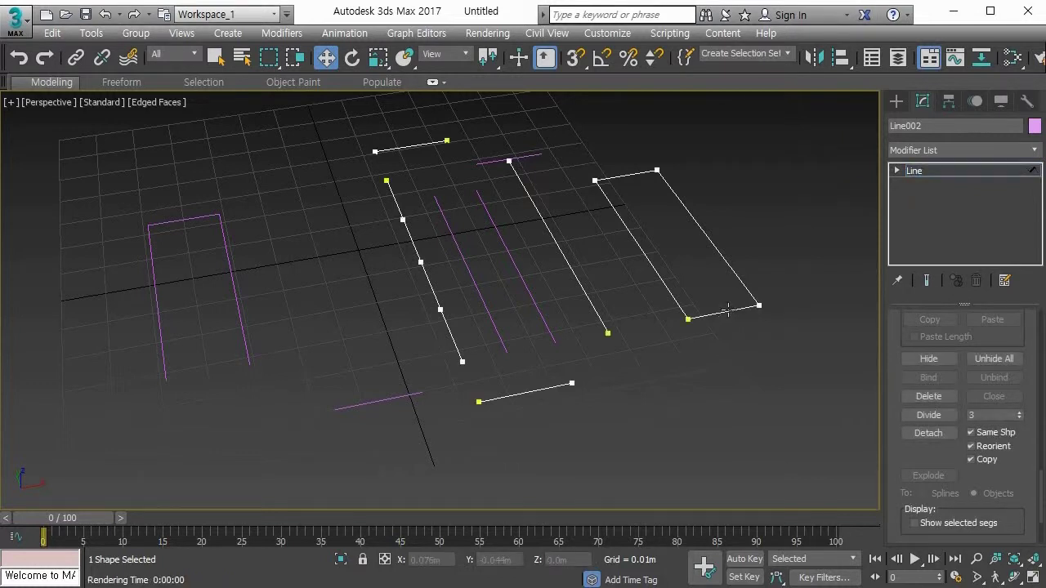
{"action": "left_click", "coordinate": [726, 311]}
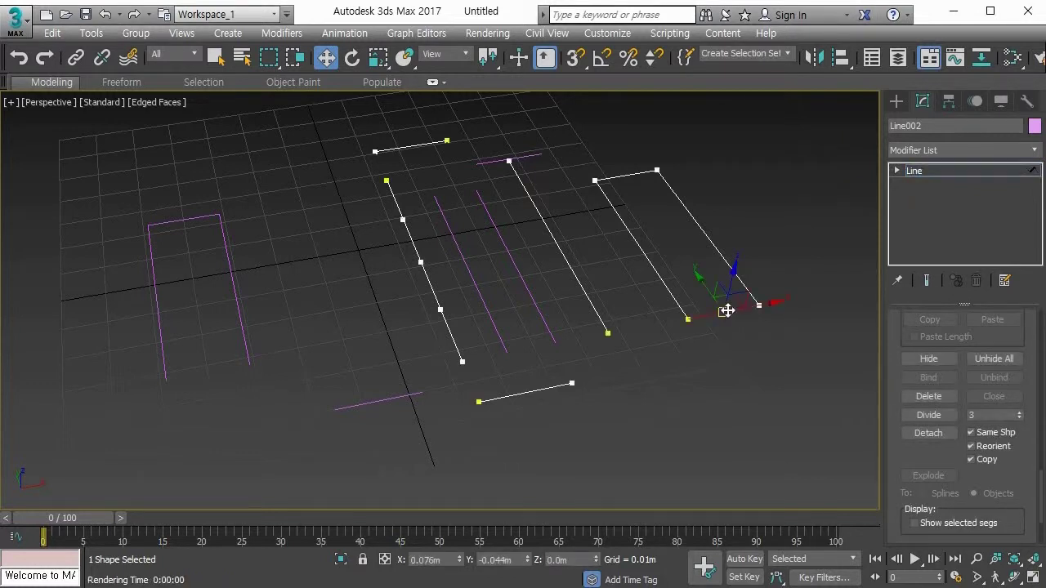
{"action": "left_click", "coordinate": [719, 255]}
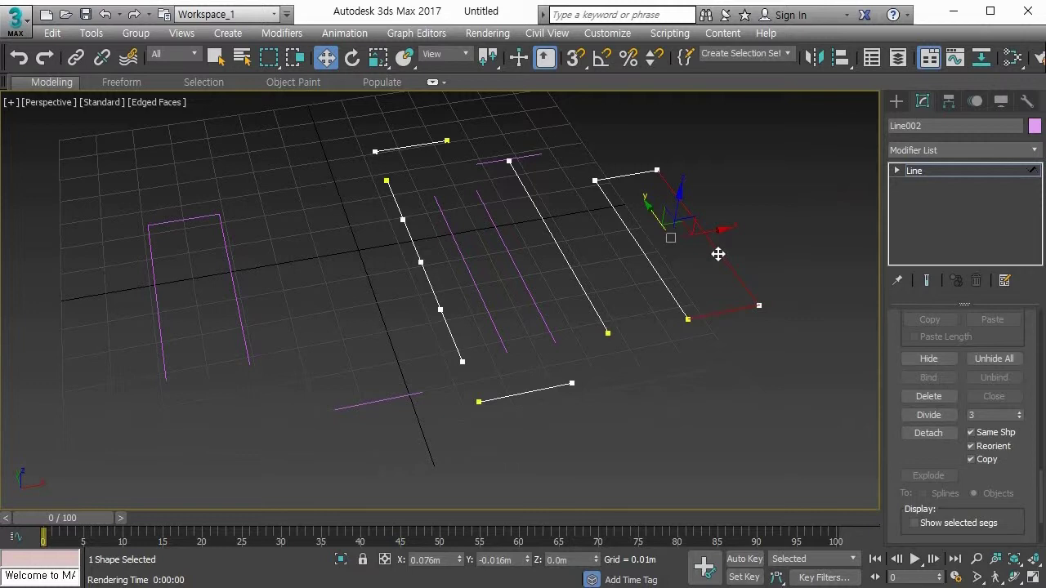
{"action": "left_click", "coordinate": [647, 394]}
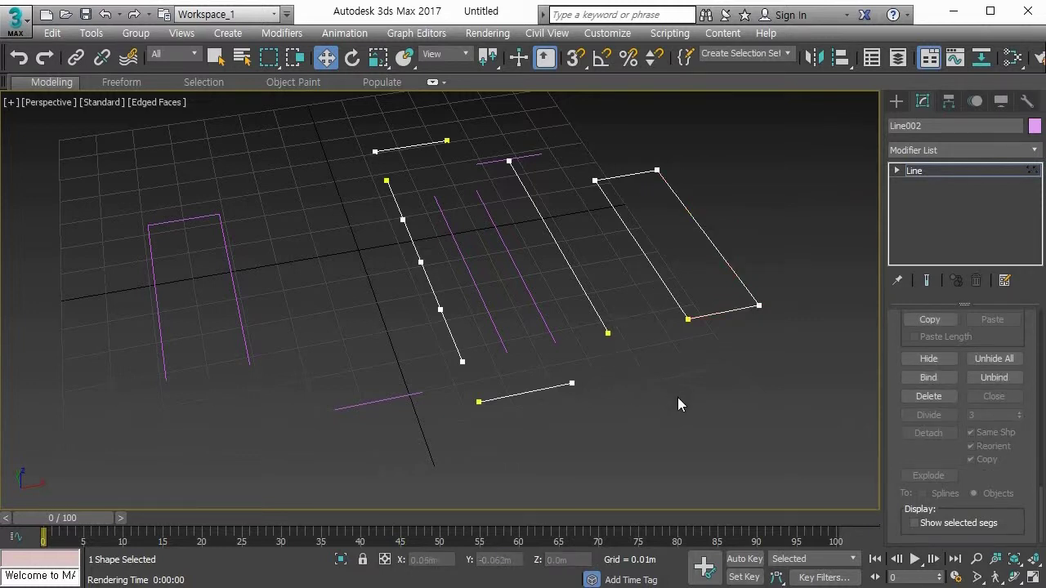
Enable Show selected segs and, at vertex level, select the rightmost rectangle's upper-left vertex, followed by the lower end vertex of the neighbouring line.
{"action": "left_click", "coordinate": [913, 523]}
{"action": "key", "text": "1"}
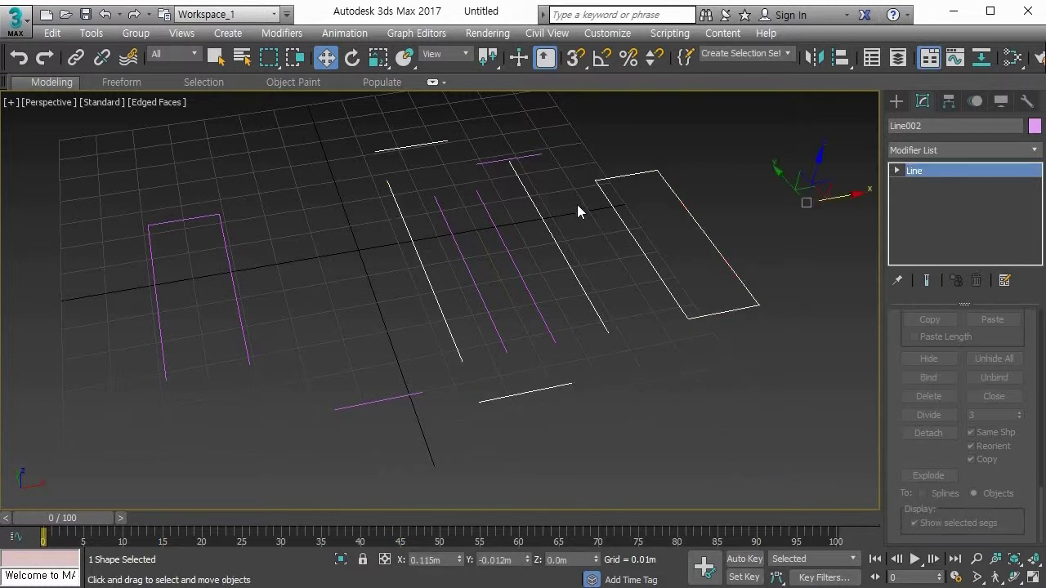
{"action": "key", "text": "1"}
{"action": "left_click", "coordinate": [594, 181]}
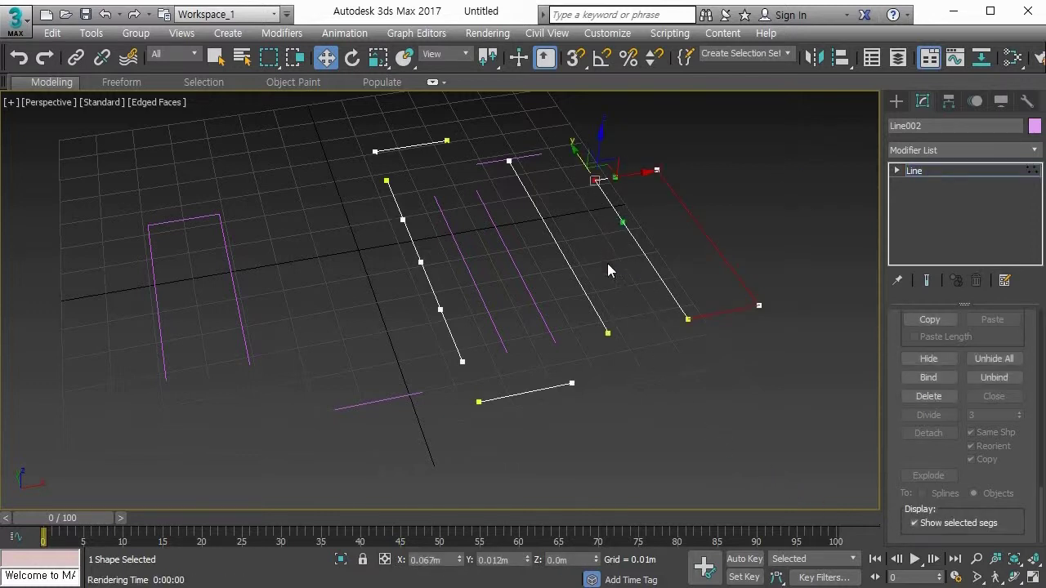
{"action": "left_click_drag", "start_coordinate": [644, 362], "coordinate": [645, 362]}
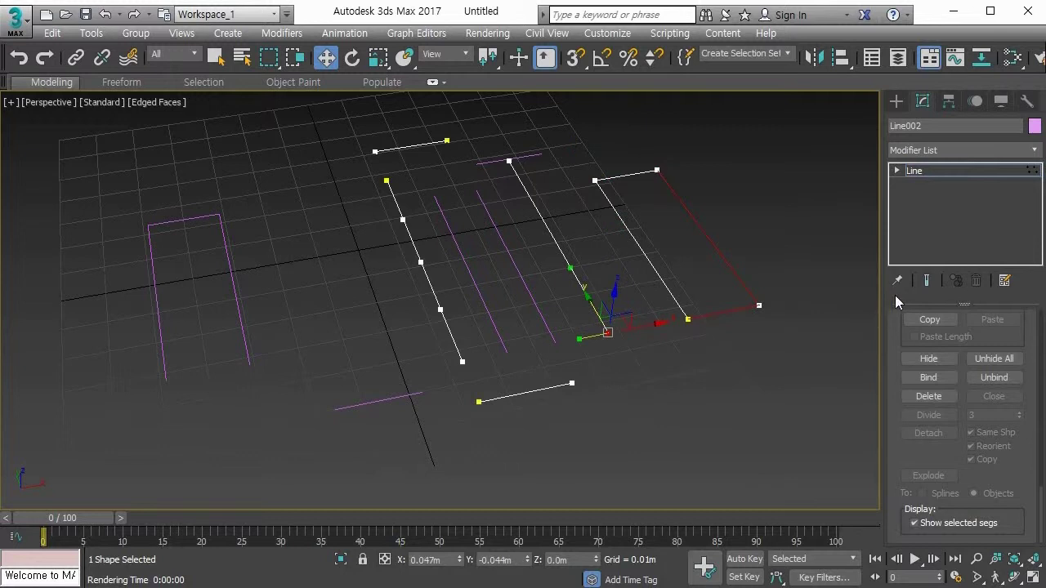
{"action": "left_click_drag", "start_coordinate": [1040, 502], "coordinate": [1040, 323]}
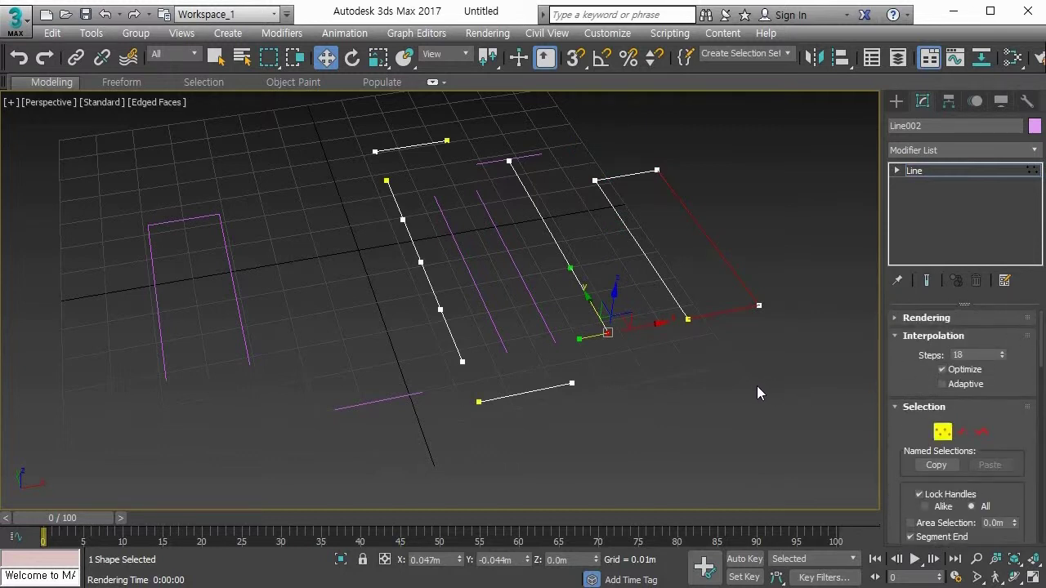